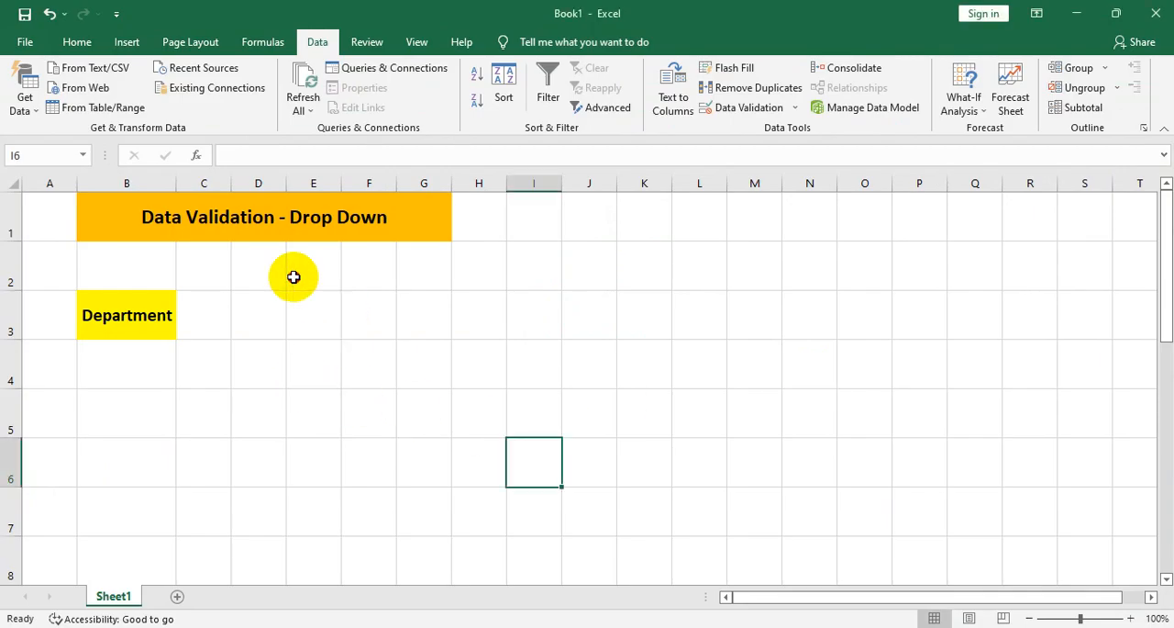
left_click(238, 342)
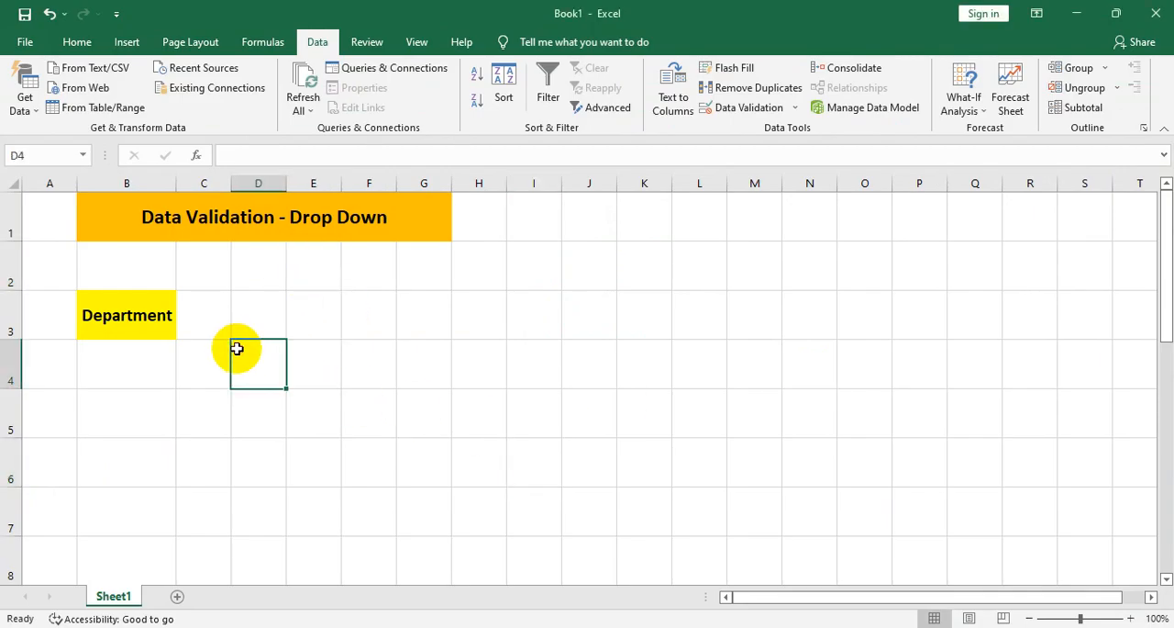
left_click(204, 411)
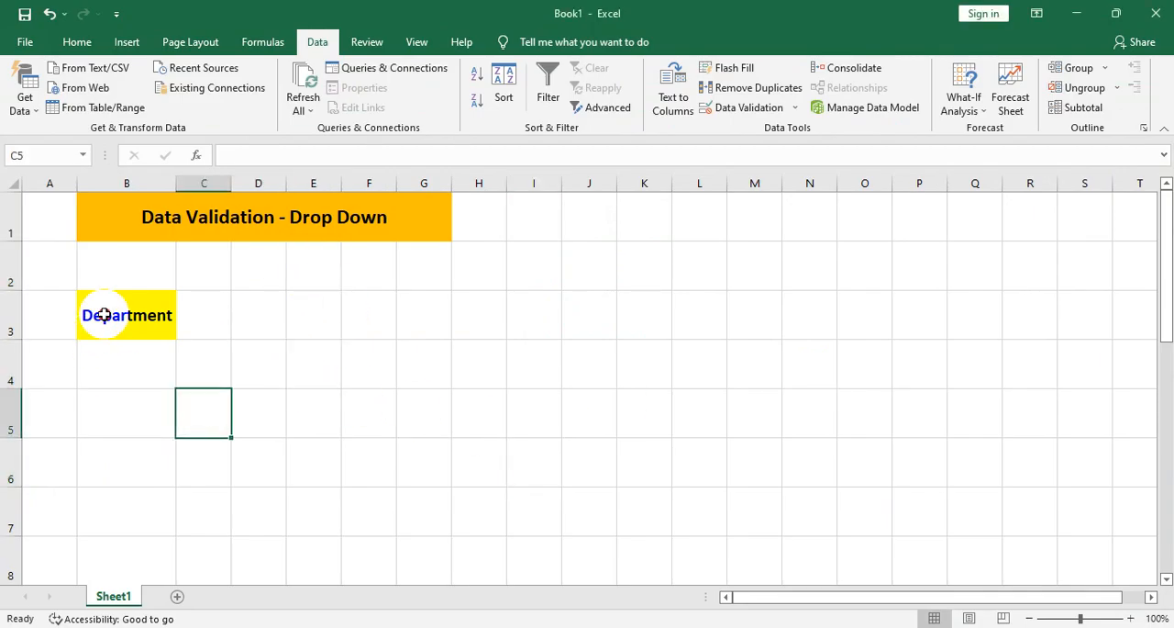
left_click(103, 315)
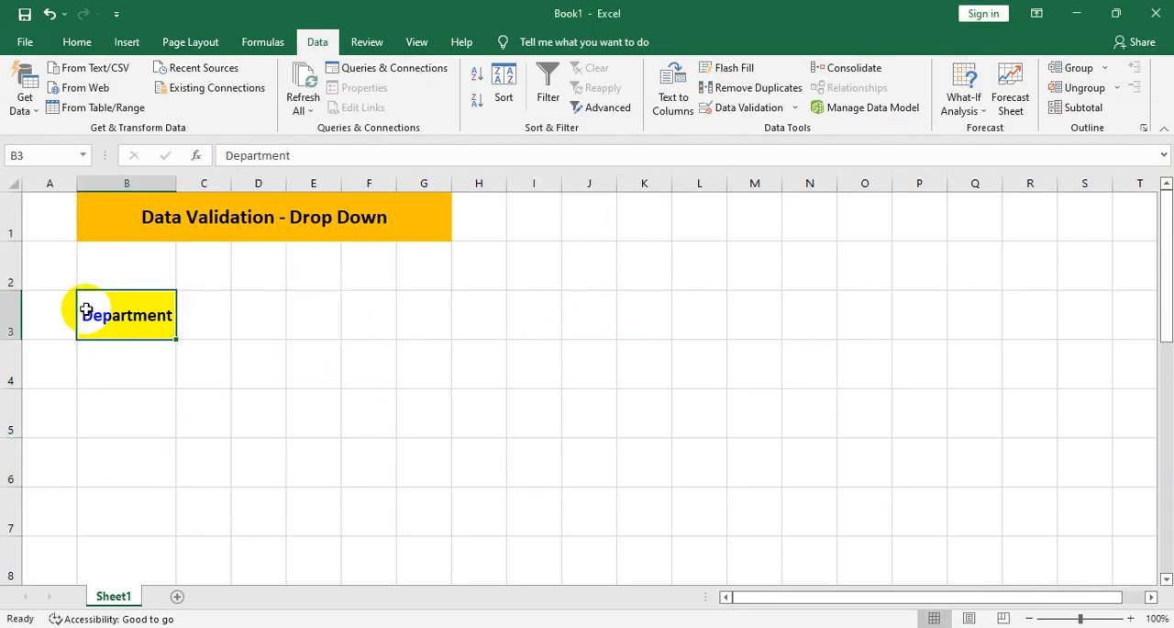
- Start a data validation rule for cell B4 under the Department header that allows a List
left_click(149, 373)
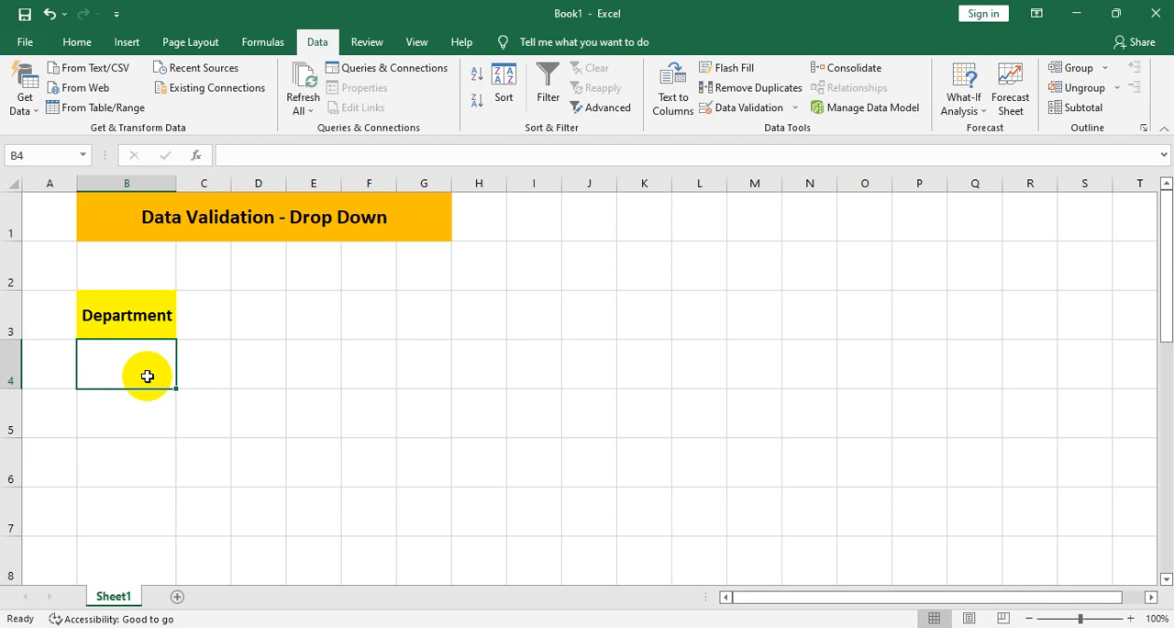
left_click(744, 627)
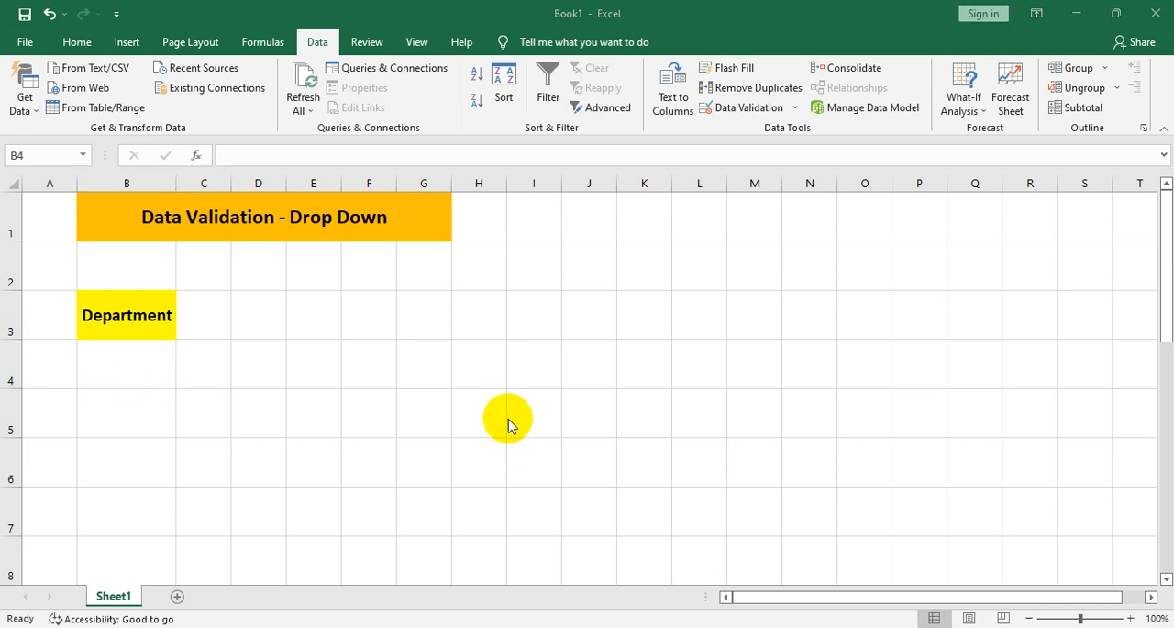
left_click(412, 226)
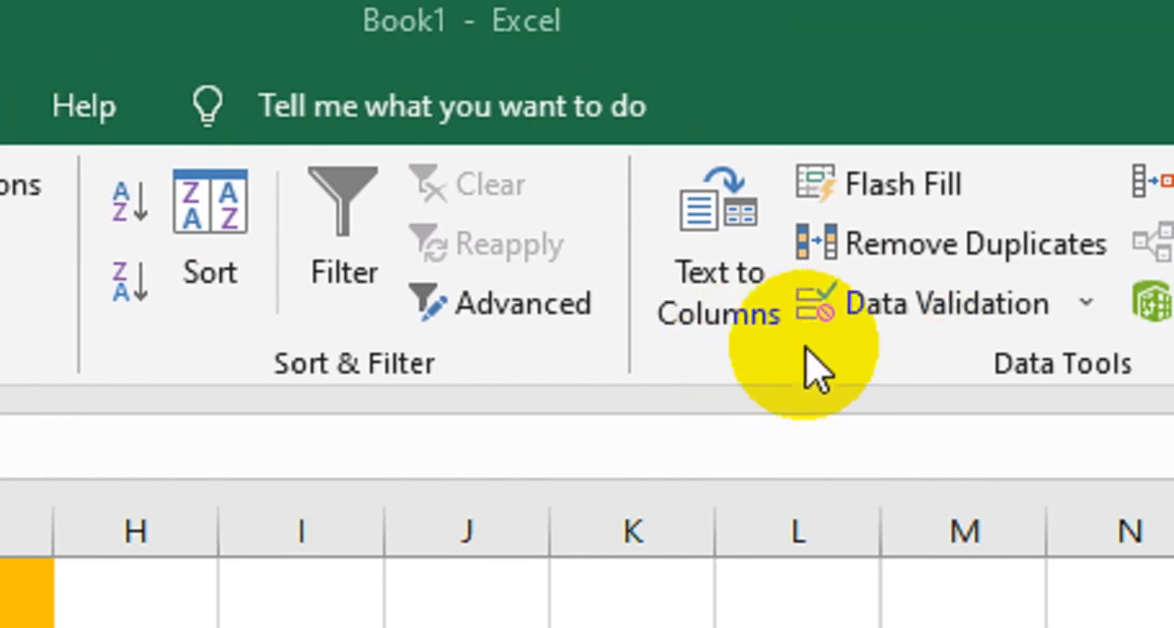
left_click(867, 299)
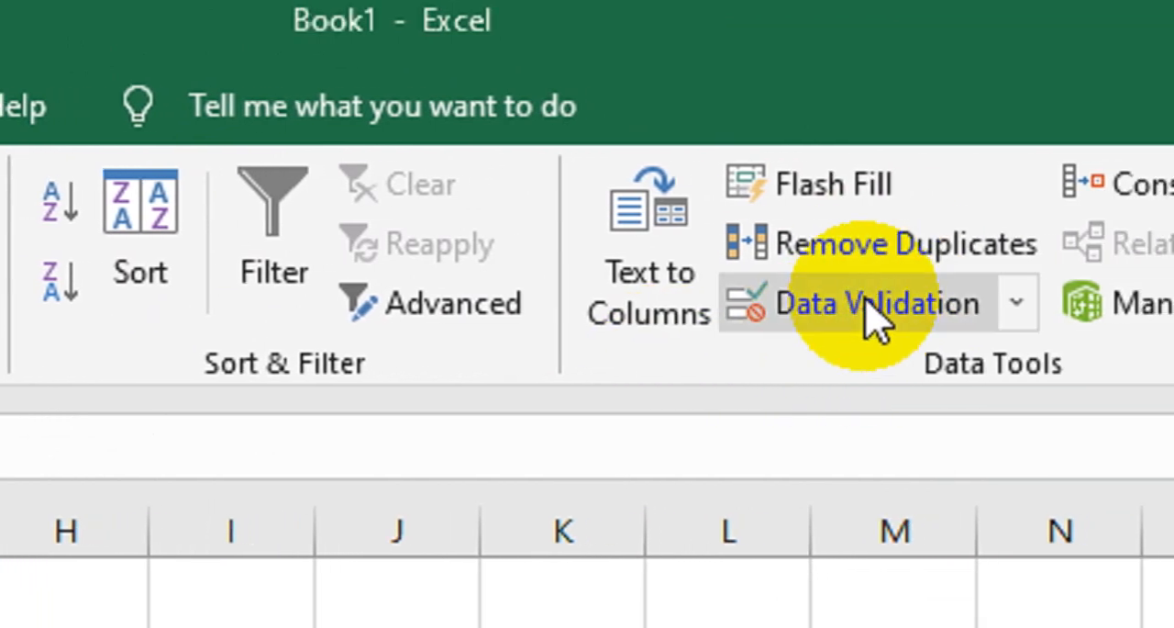
left_click(867, 300)
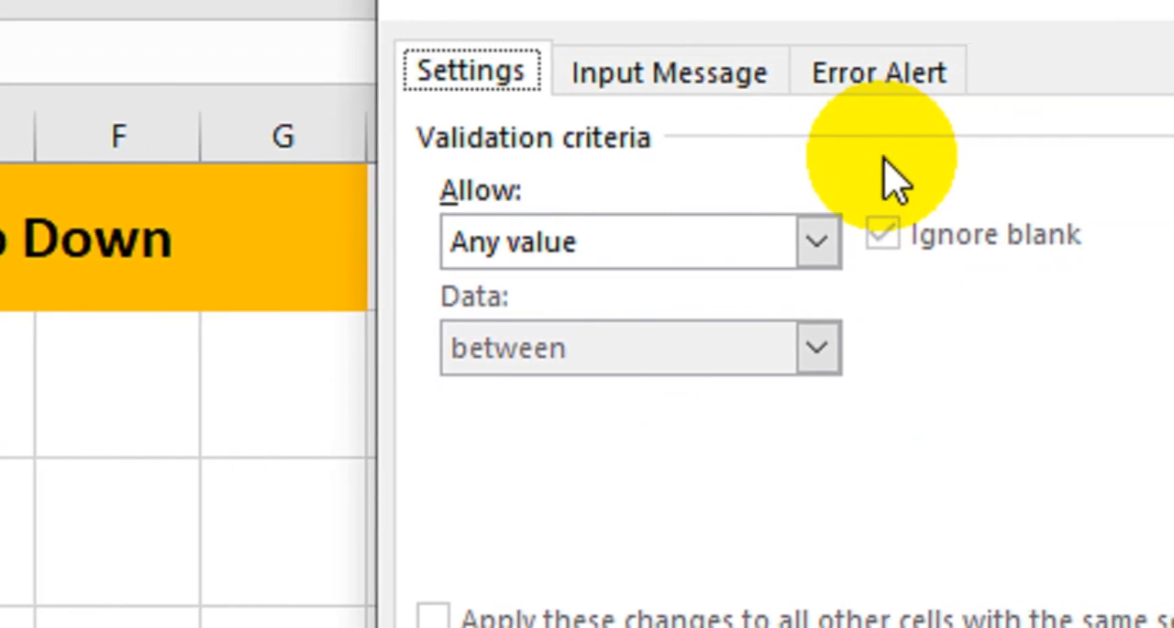
left_click(826, 231)
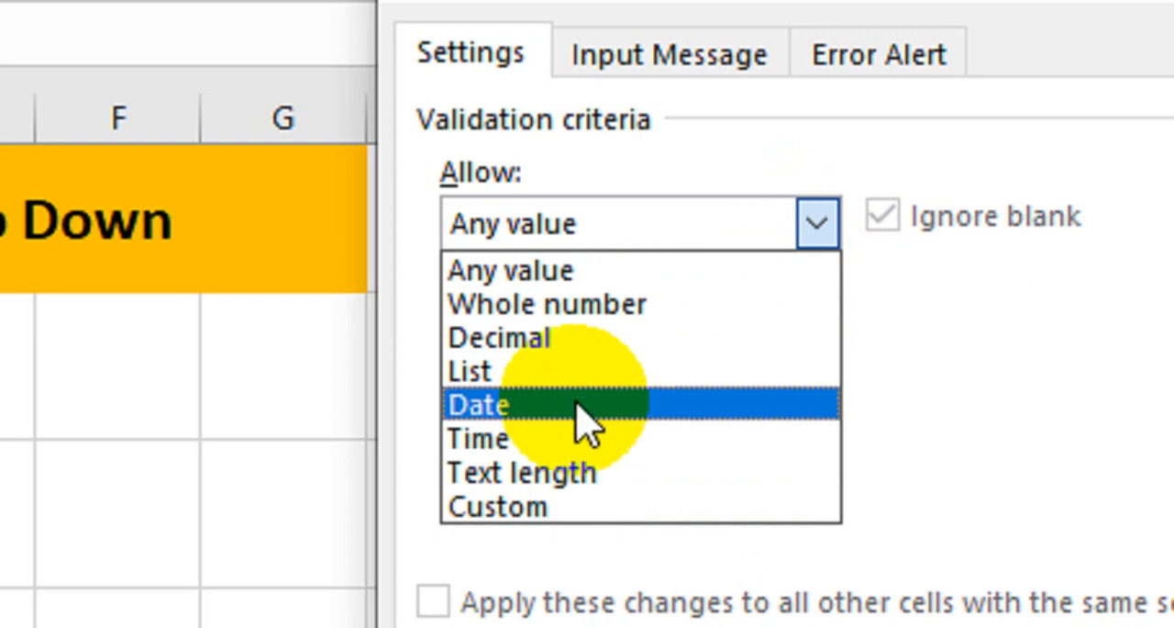
left_click(587, 481)
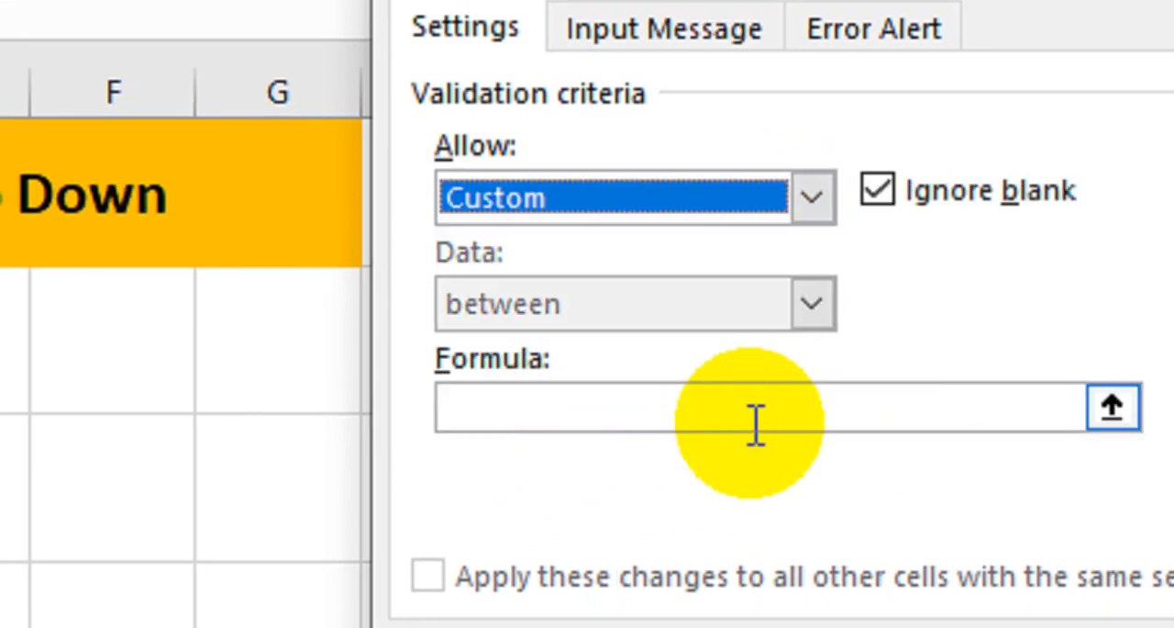
left_click(780, 211)
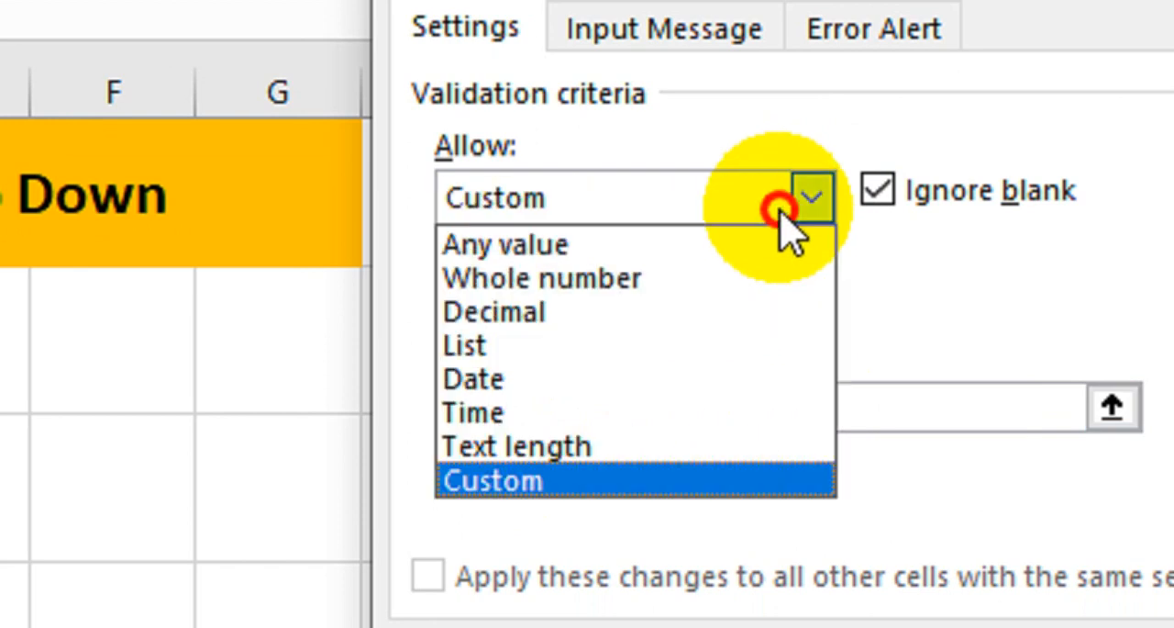
left_click(745, 357)
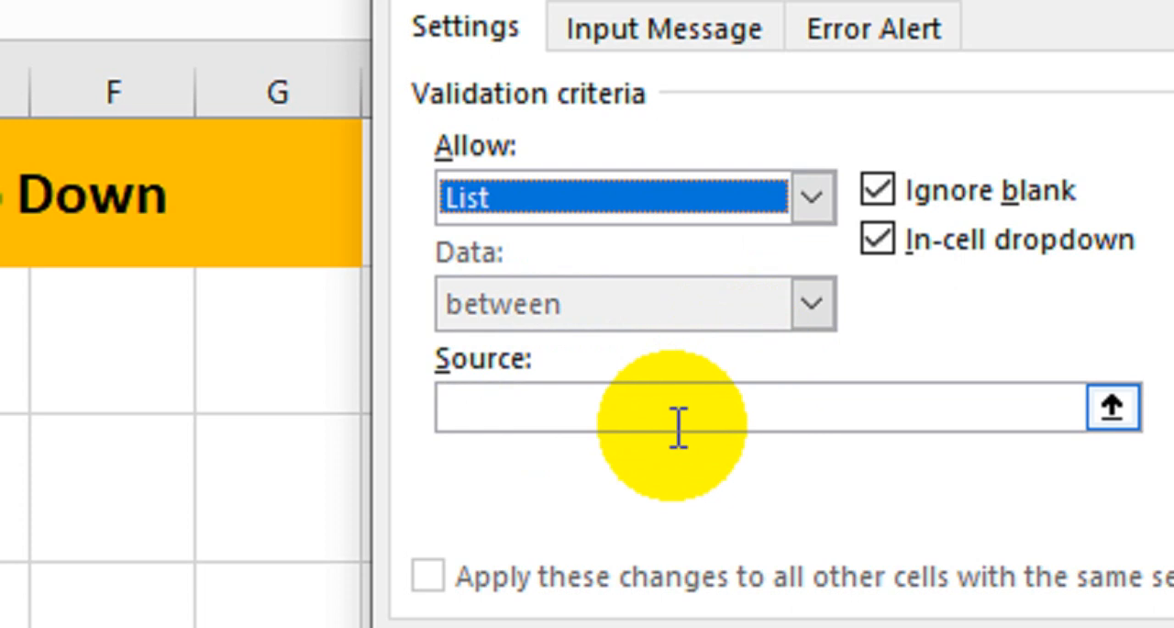
- Enter Railway,Education,KV,IT,Road as the list source and apply the validation rule
left_click(677, 426)
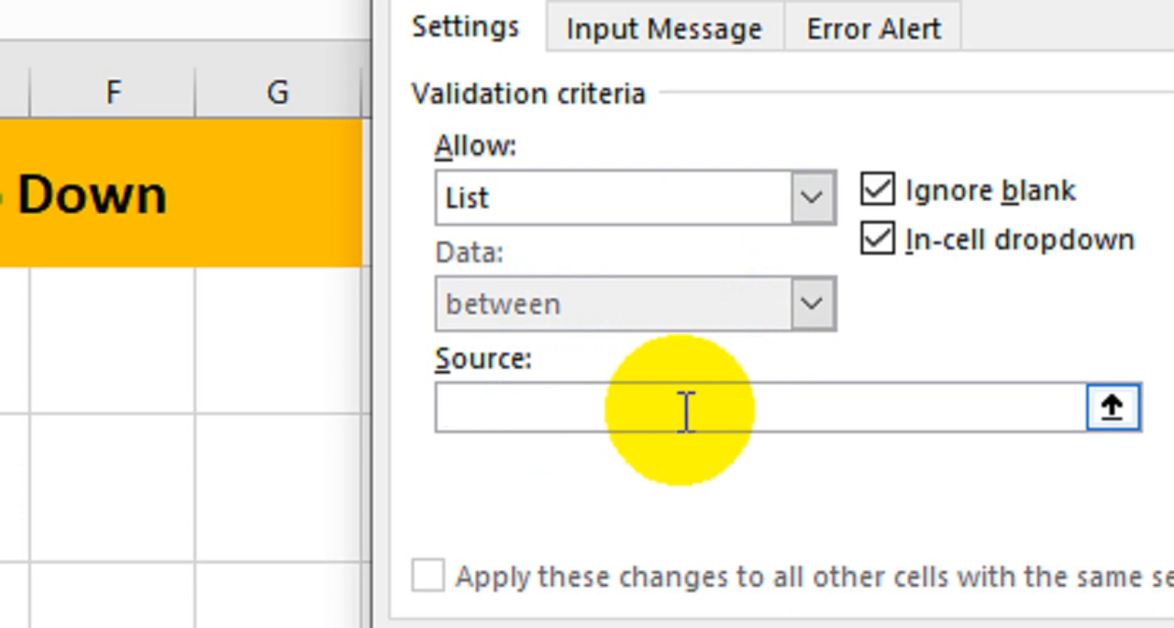
type("Railway,")
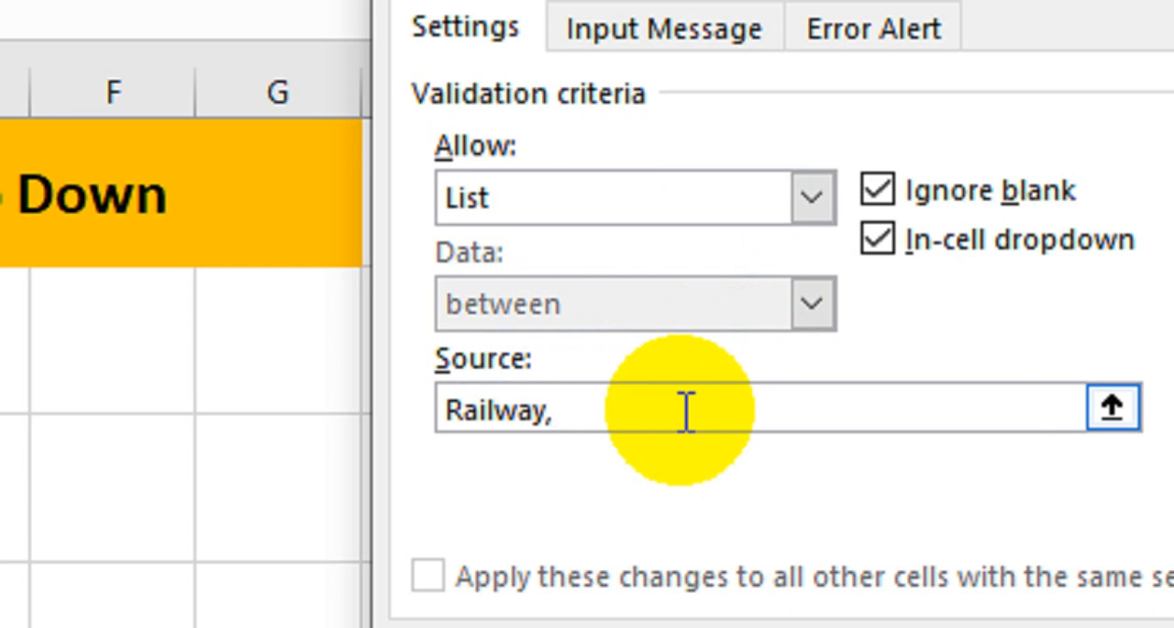
type("Education")
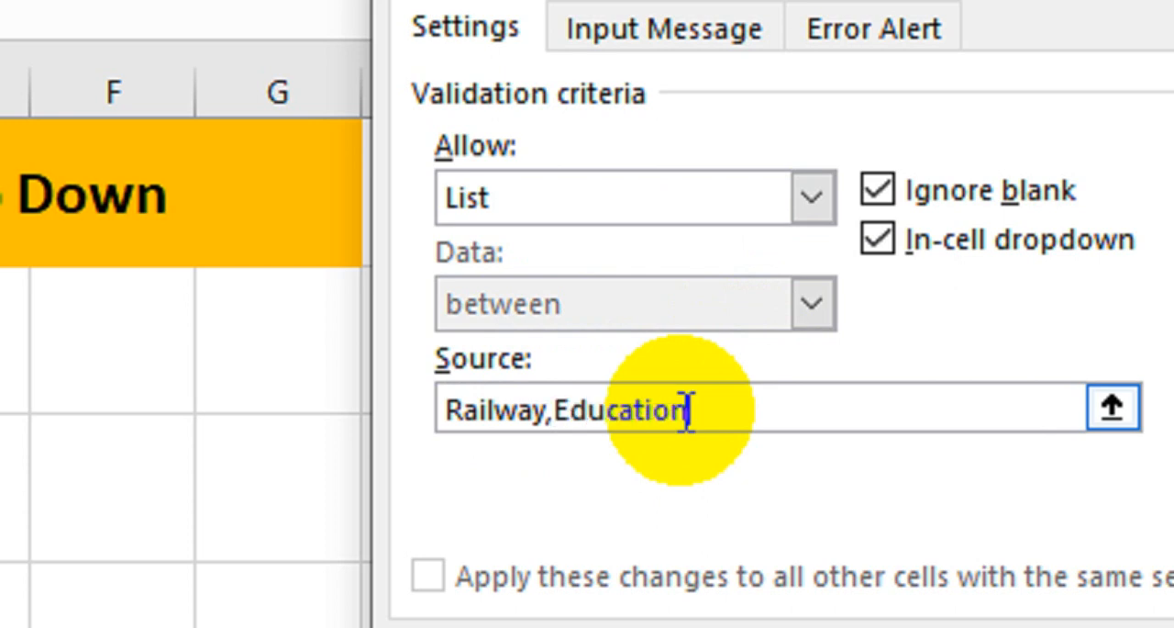
type(",KV,")
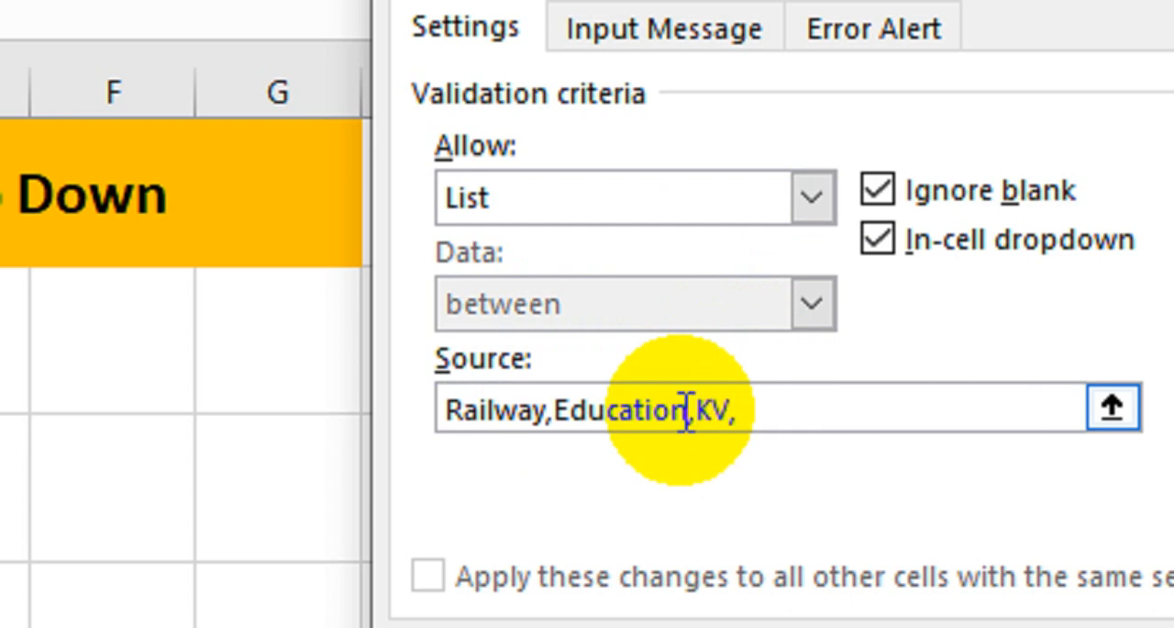
type("IT,ROad")
key("BackSpace")
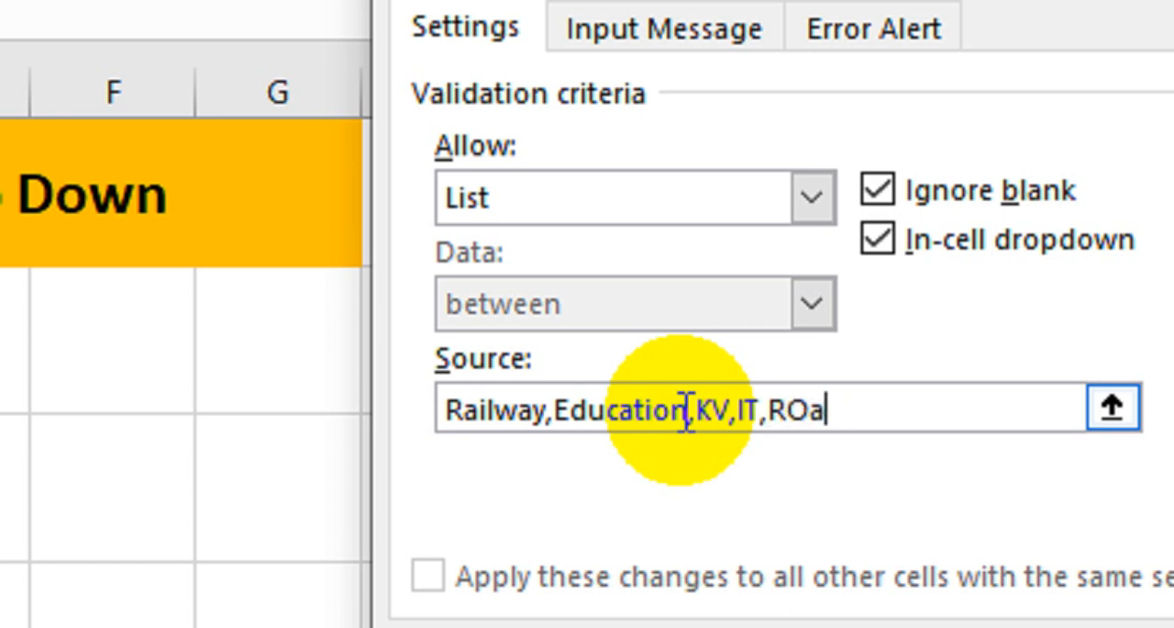
key("BackSpace")
key("BackSpace")
type("oad")
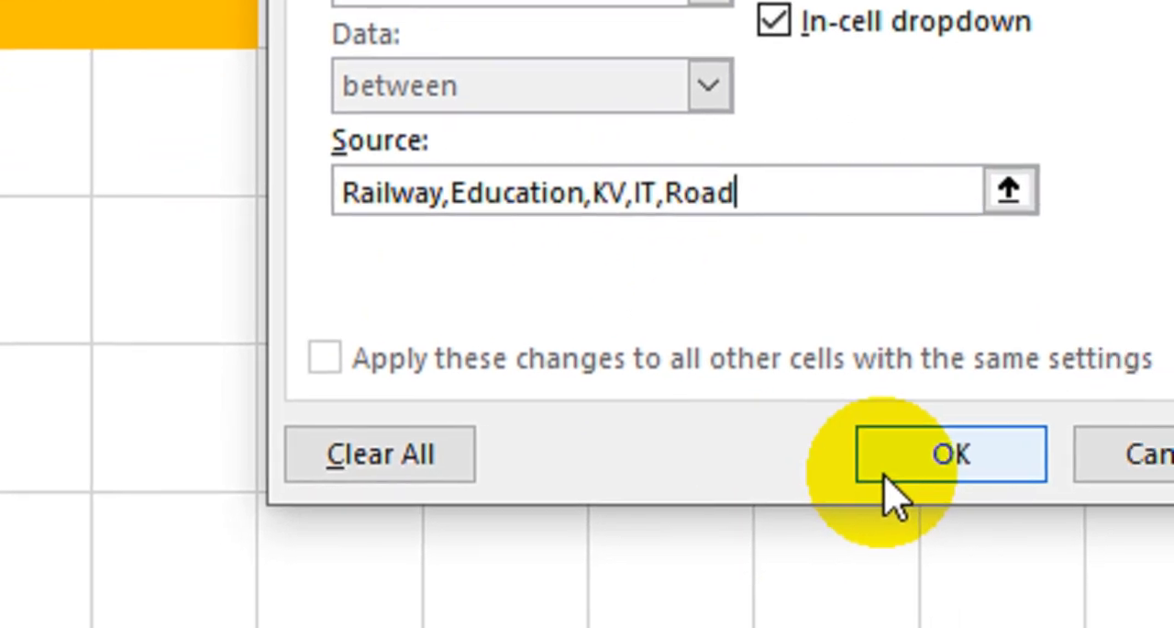
left_click(989, 560)
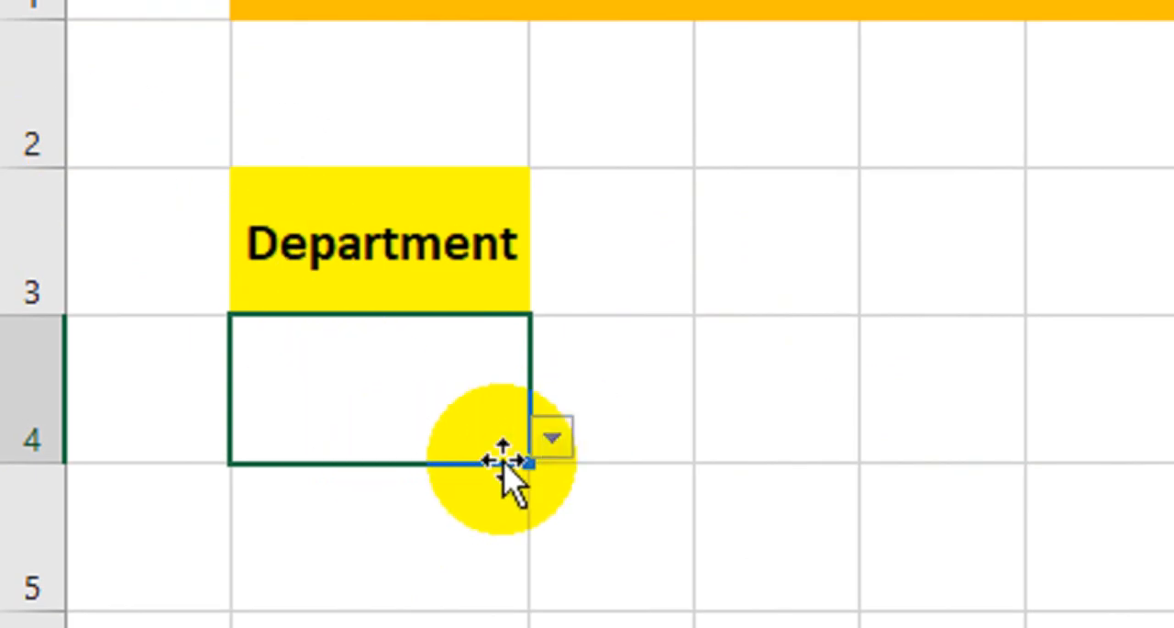
- Choose Railway from the Department drop-down in cell B4
left_click(558, 442)
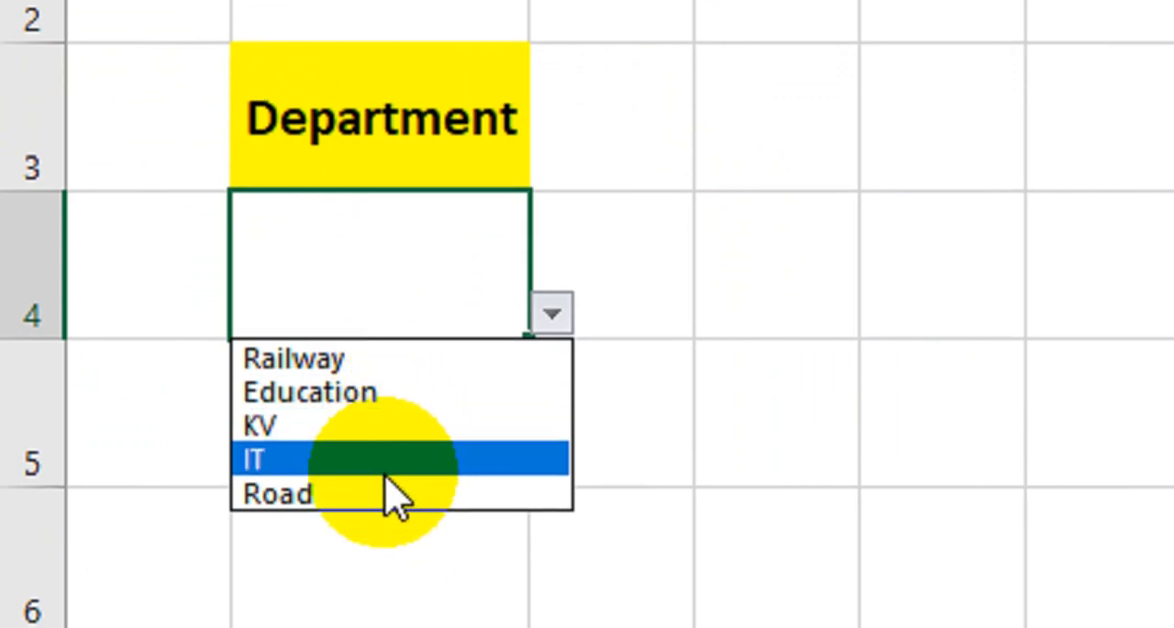
left_click(370, 363)
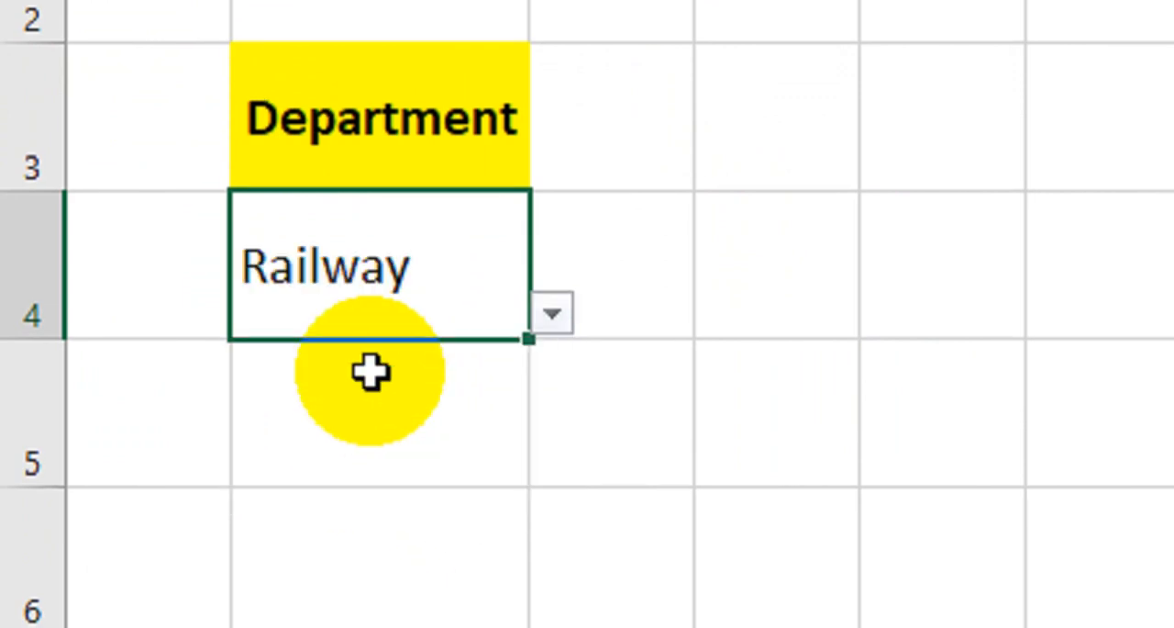
double_click(447, 287)
left_click(551, 314)
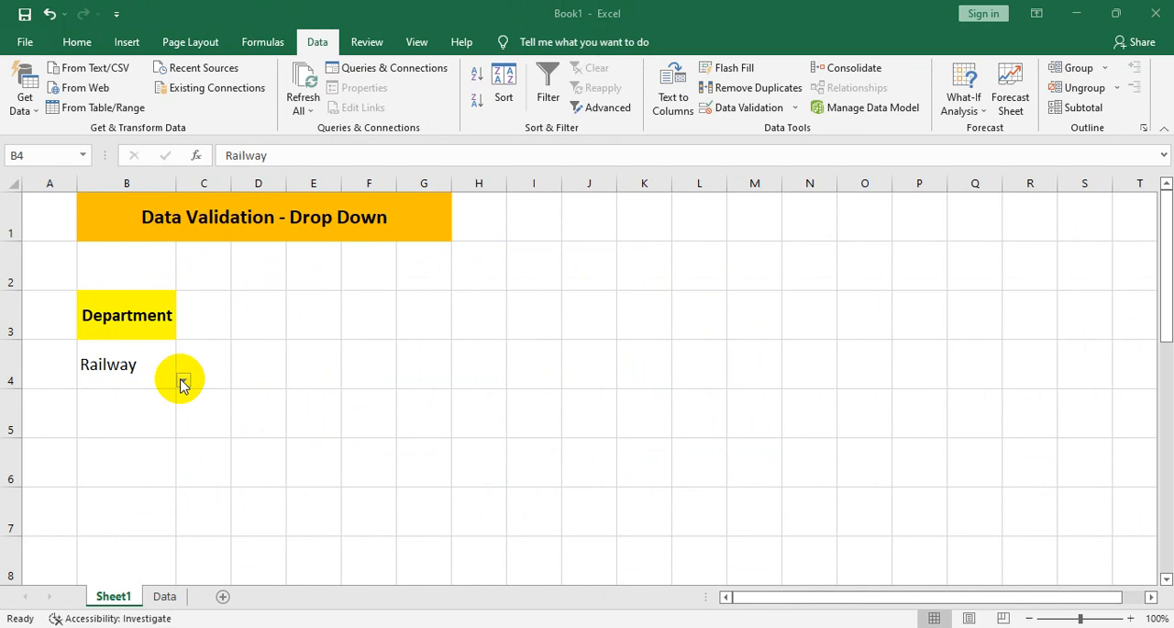
- Delete the typed list source from cell B4's data validation and reset the rule to Any value
left_click(765, 109)
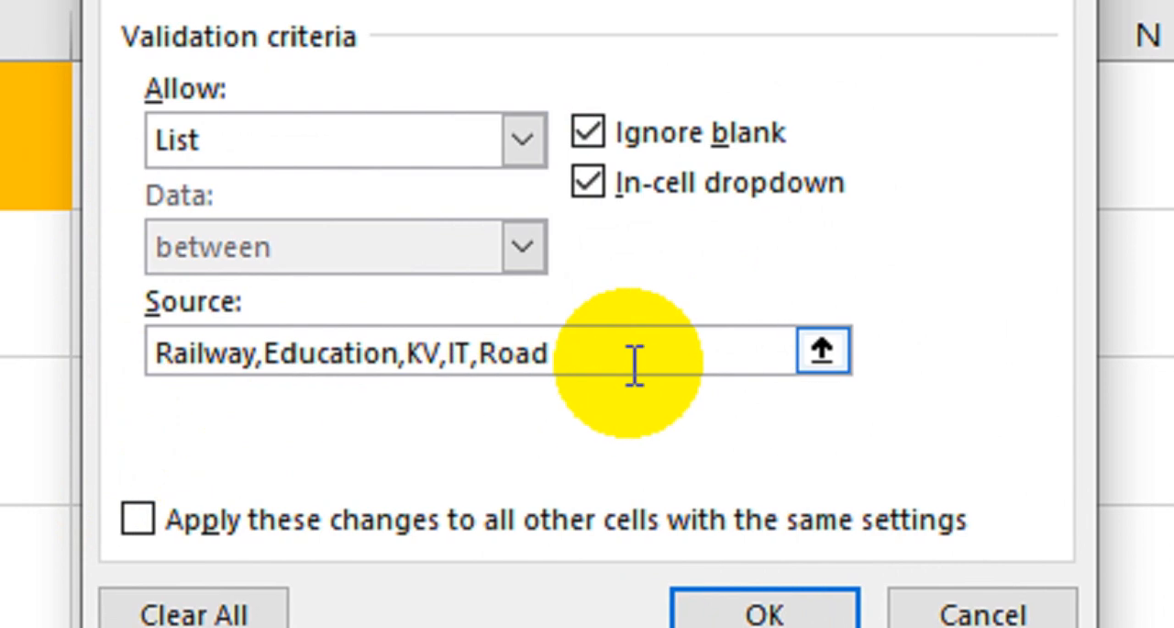
left_click_drag(635, 365, 126, 369)
key("BackSpace")
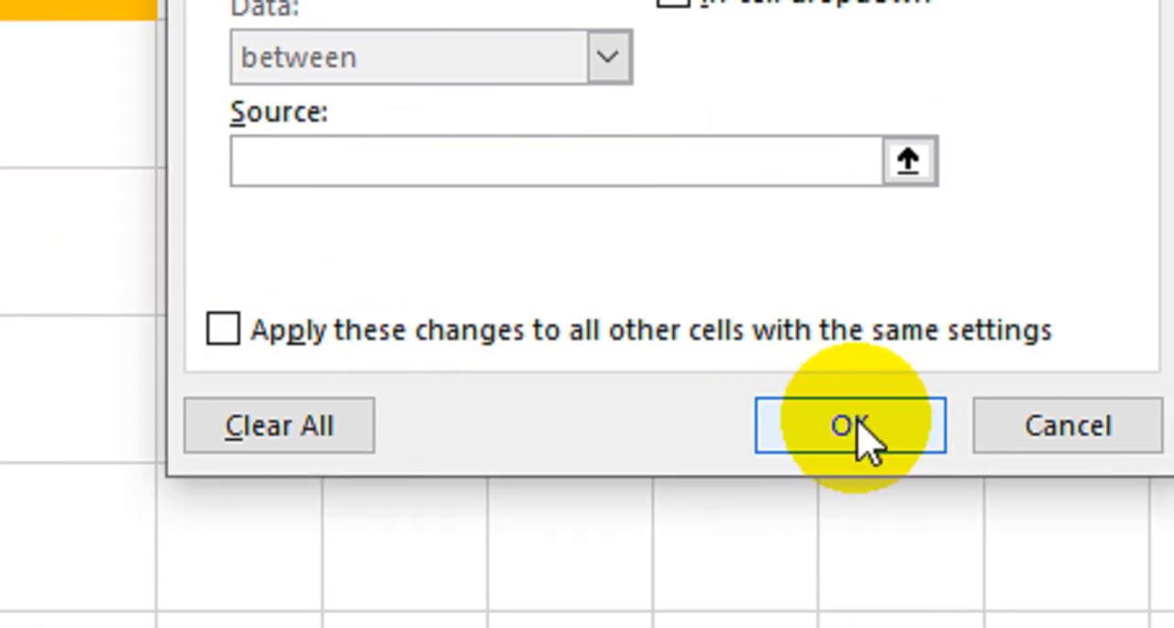
left_click(863, 439)
left_click(617, 417)
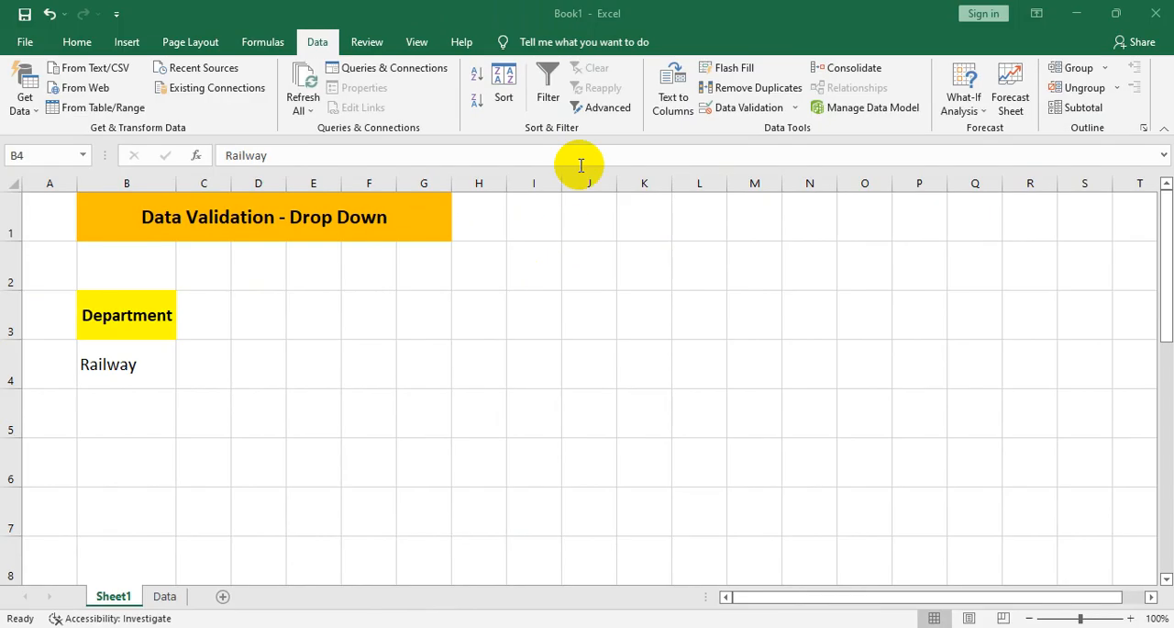
left_click(729, 107)
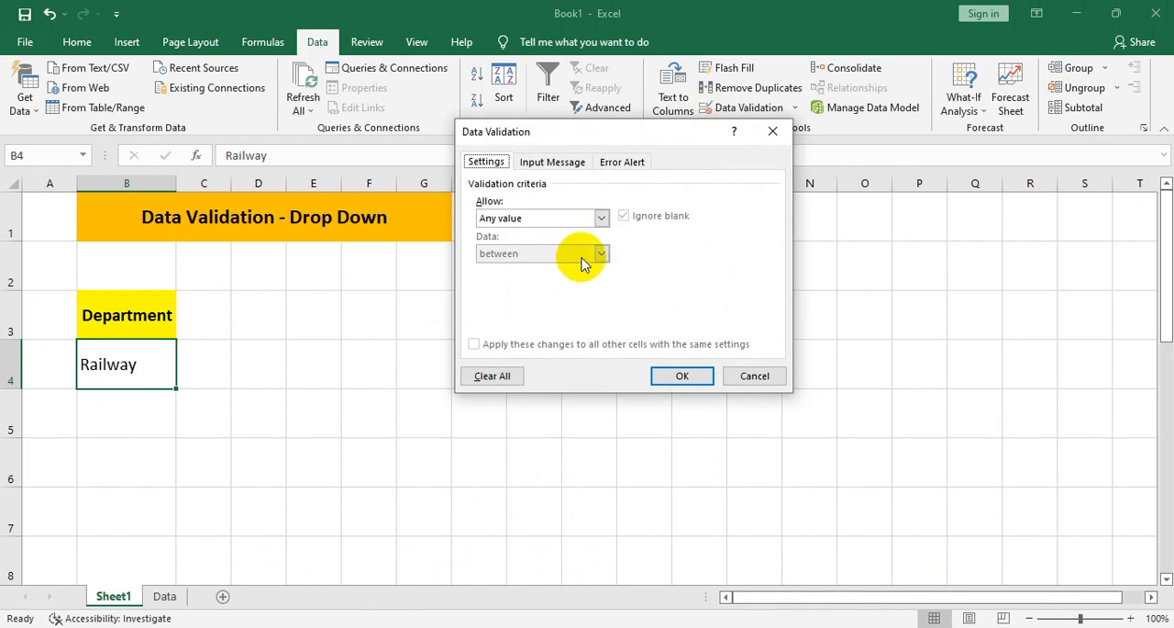
left_click(679, 377)
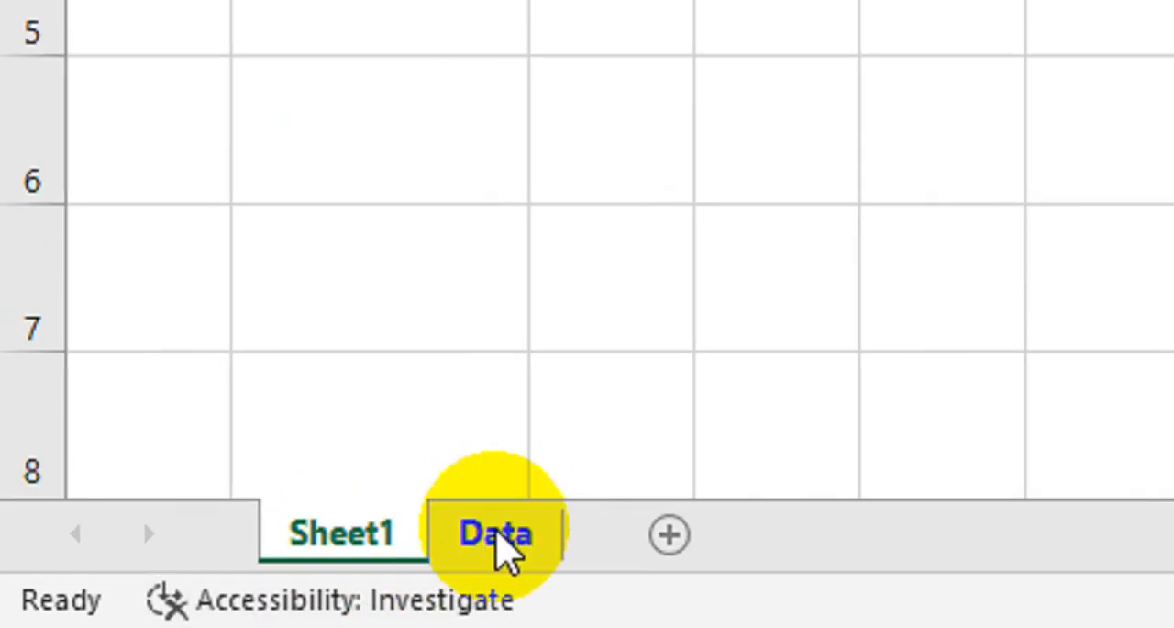
- Examine the department entries in cells A3 to A7 on the Data sheet
left_click(498, 539)
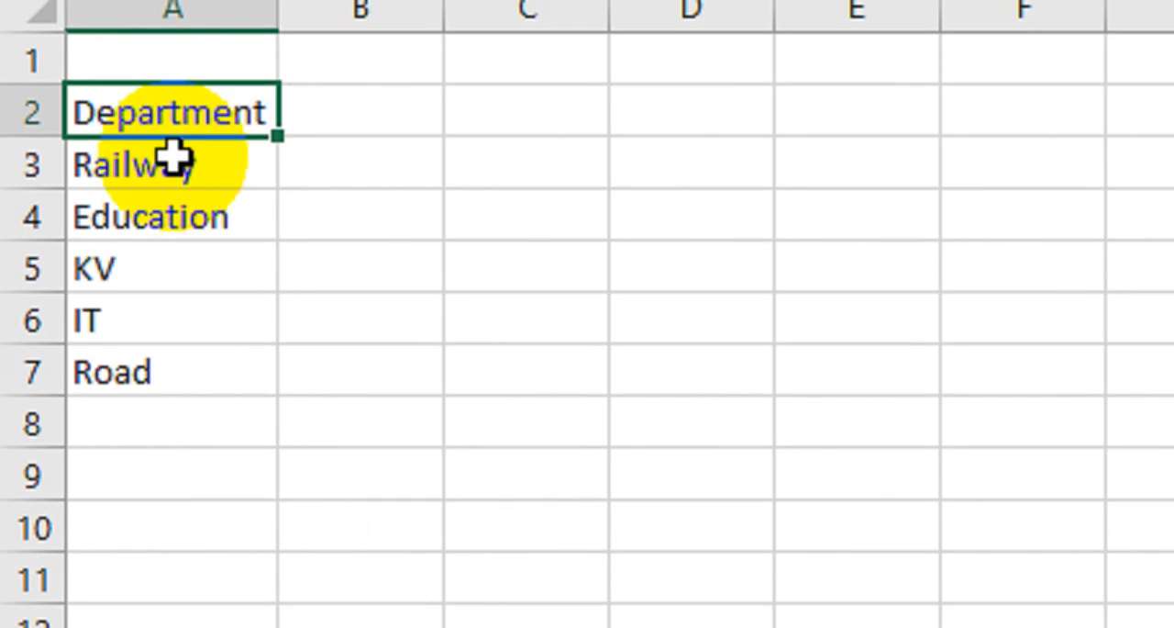
left_click_drag(226, 202, 244, 399)
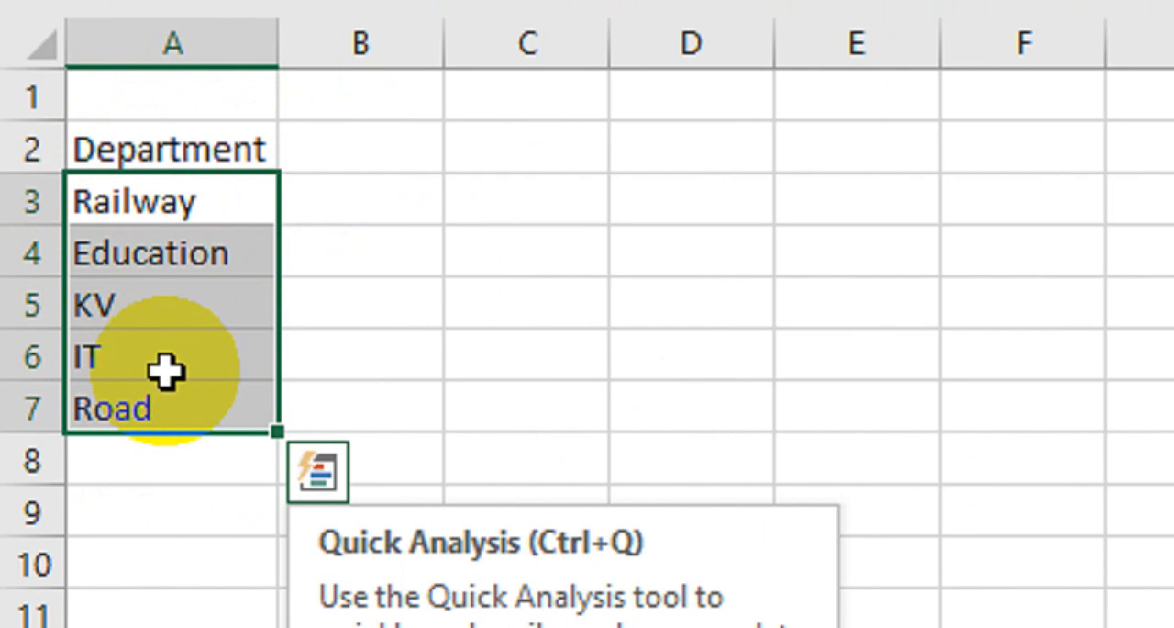
left_click(183, 203)
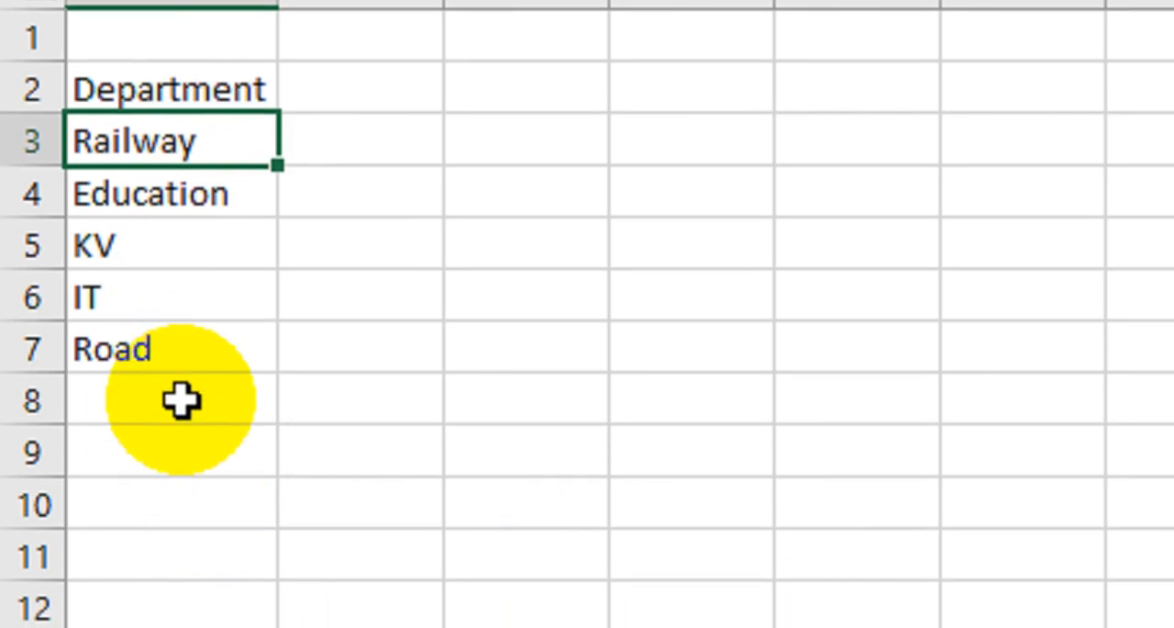
left_click(182, 400)
left_click(186, 504)
left_click(206, 452)
left_click(236, 297)
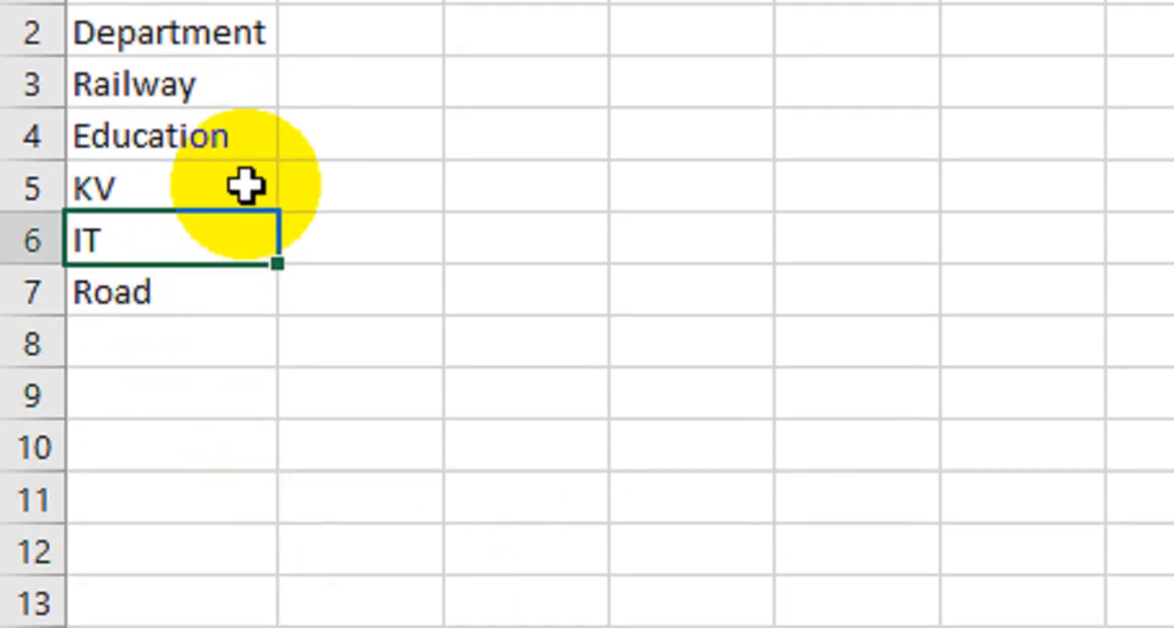
left_click(244, 176)
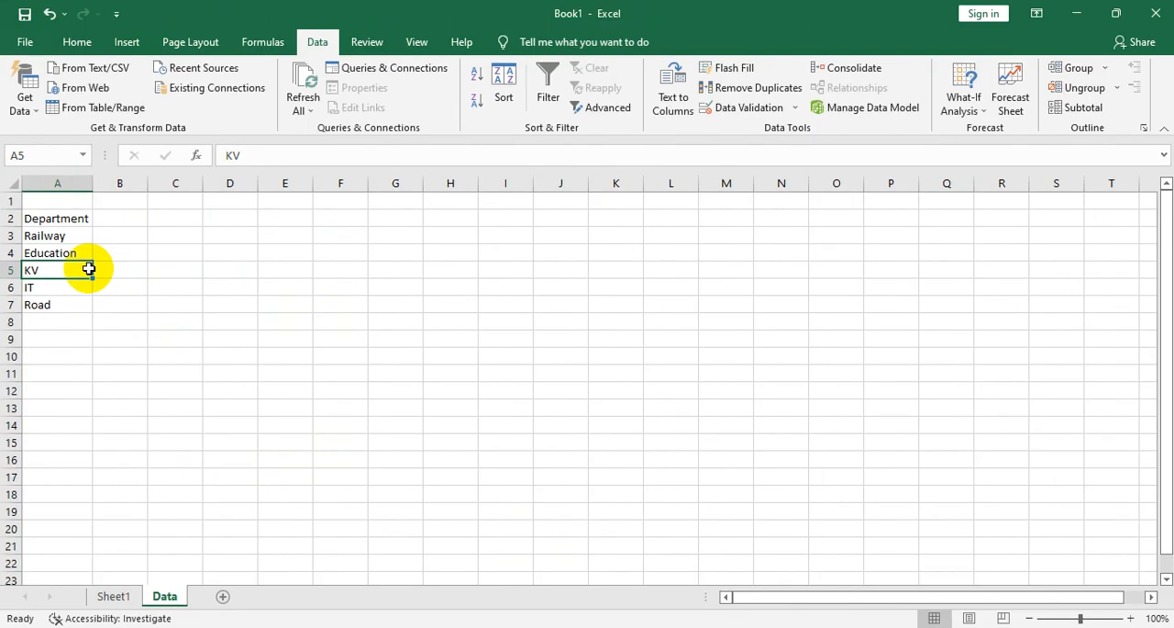
- Set cell B4's data validation on Sheet1 to a List sourced from cells A3:A7 on the Data sheet, and open the drop-down
left_click(121, 596)
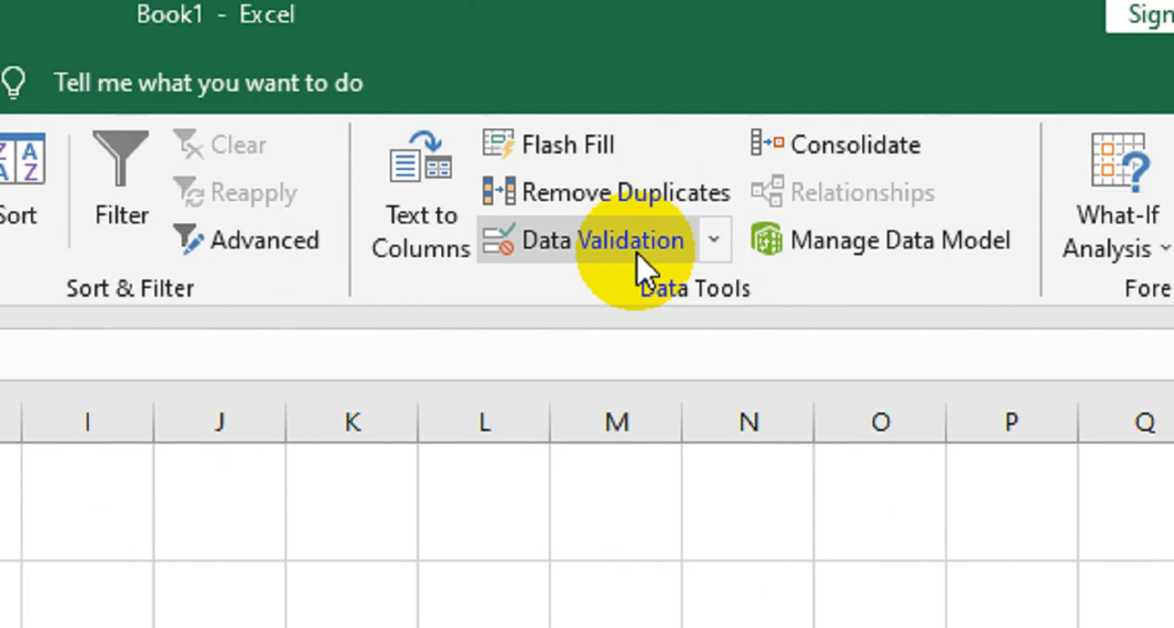
left_click(765, 109)
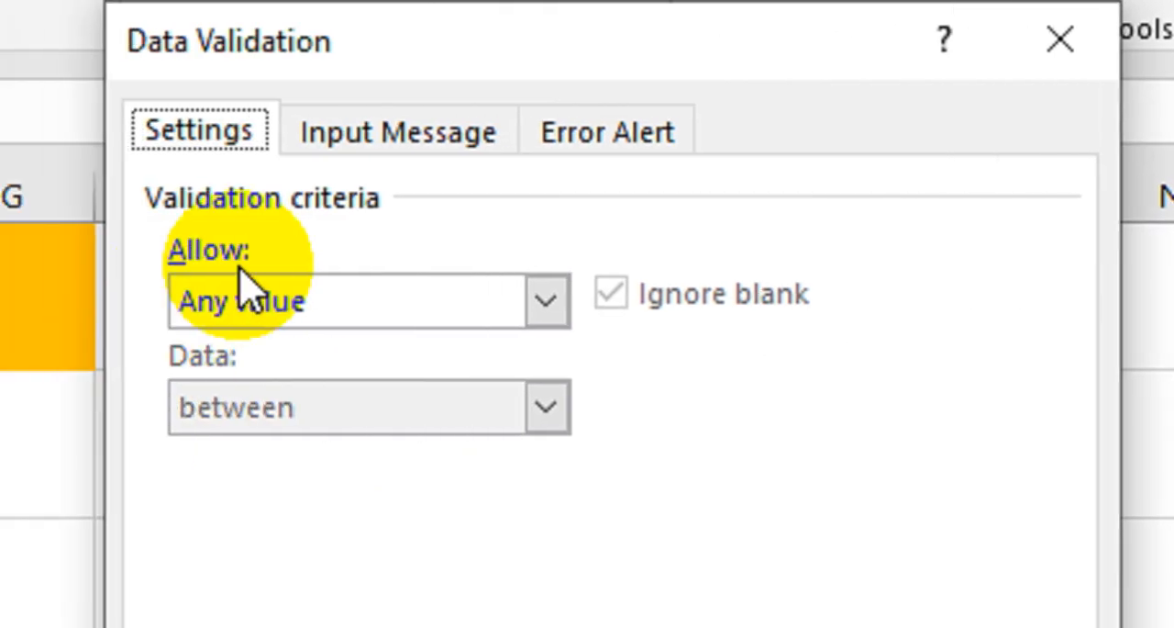
left_click(254, 293)
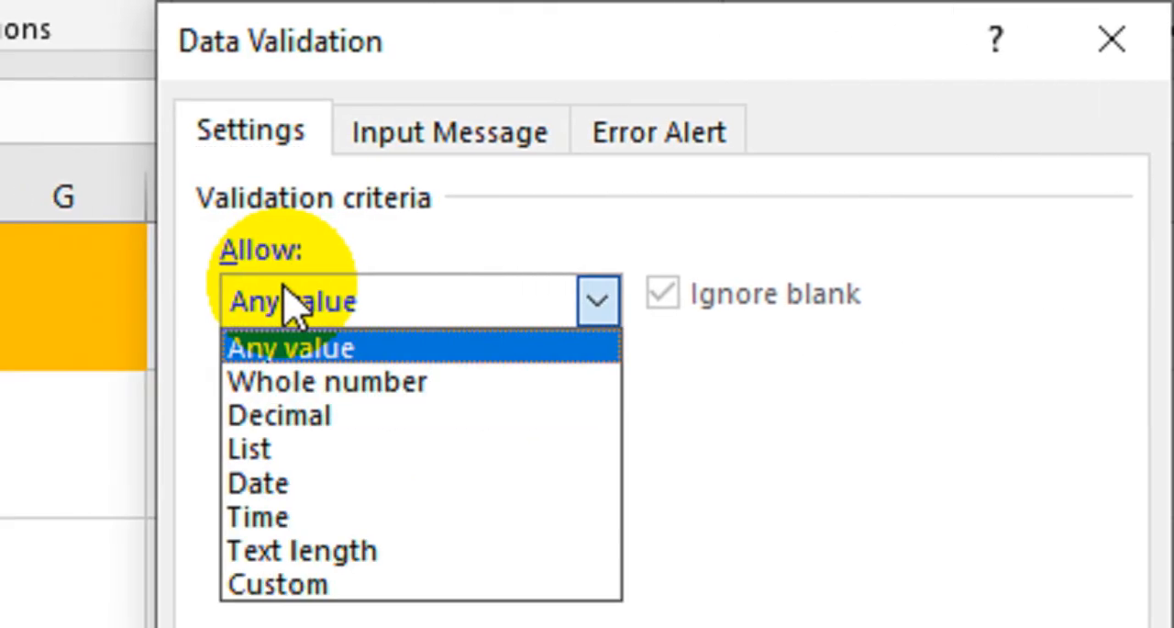
left_click(341, 451)
left_click(380, 523)
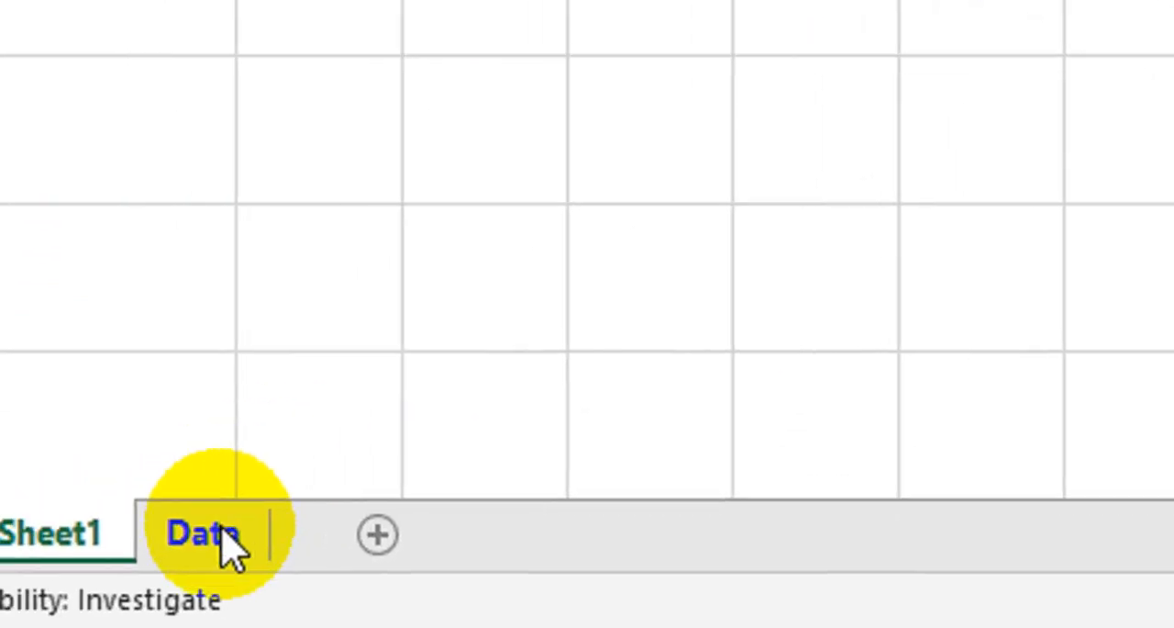
left_click(289, 549)
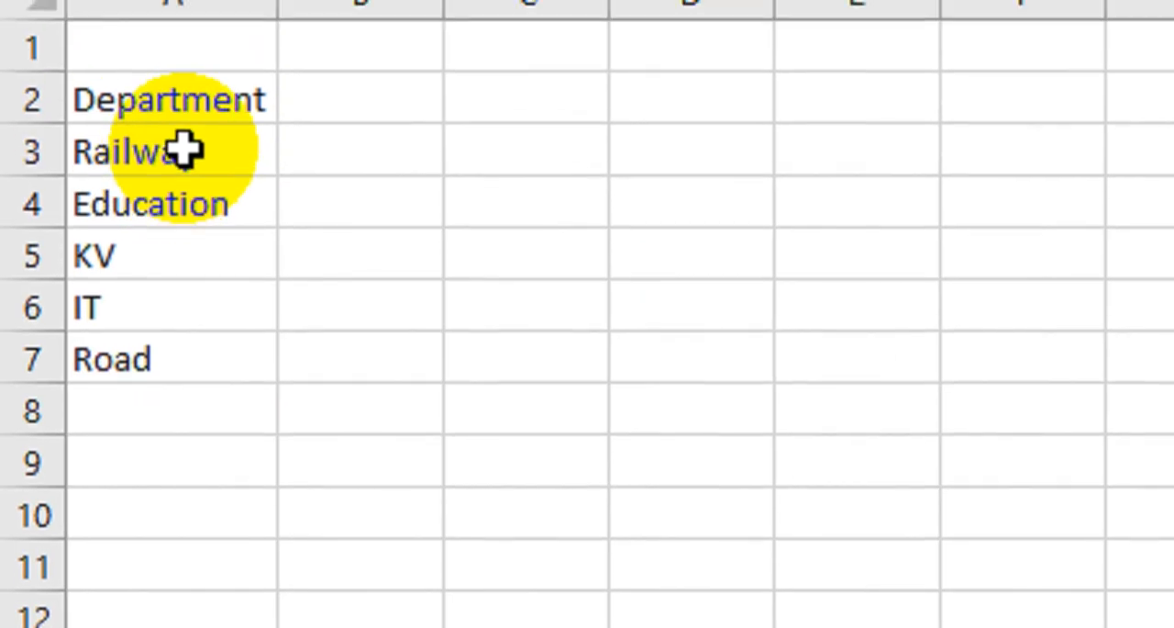
left_click_drag(178, 150, 220, 353)
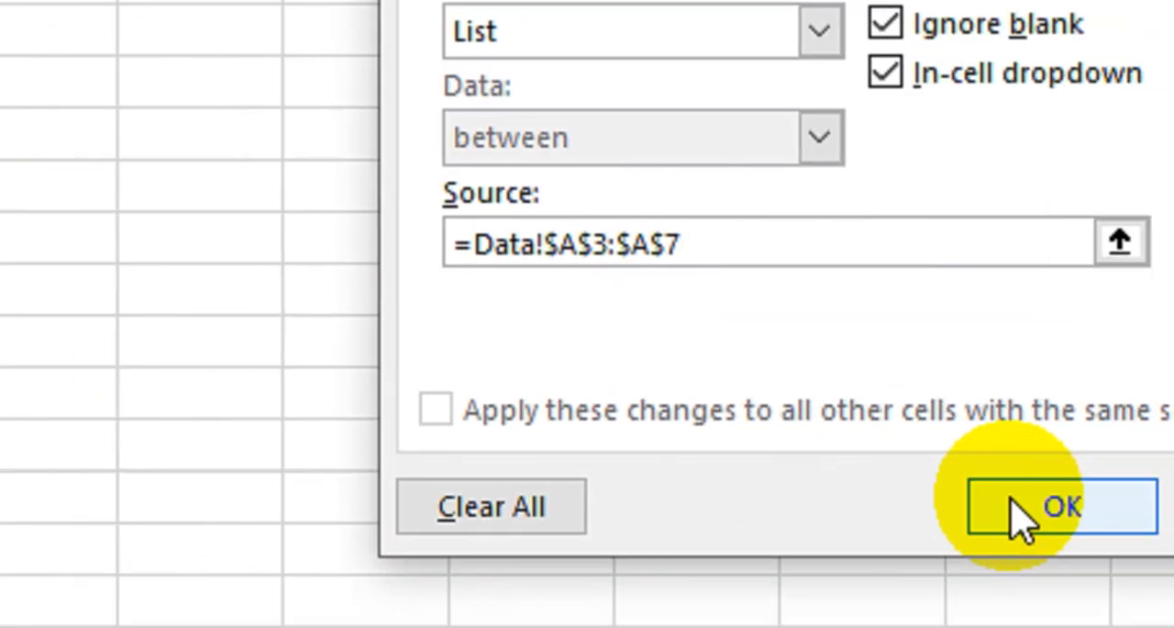
left_click(1173, 574)
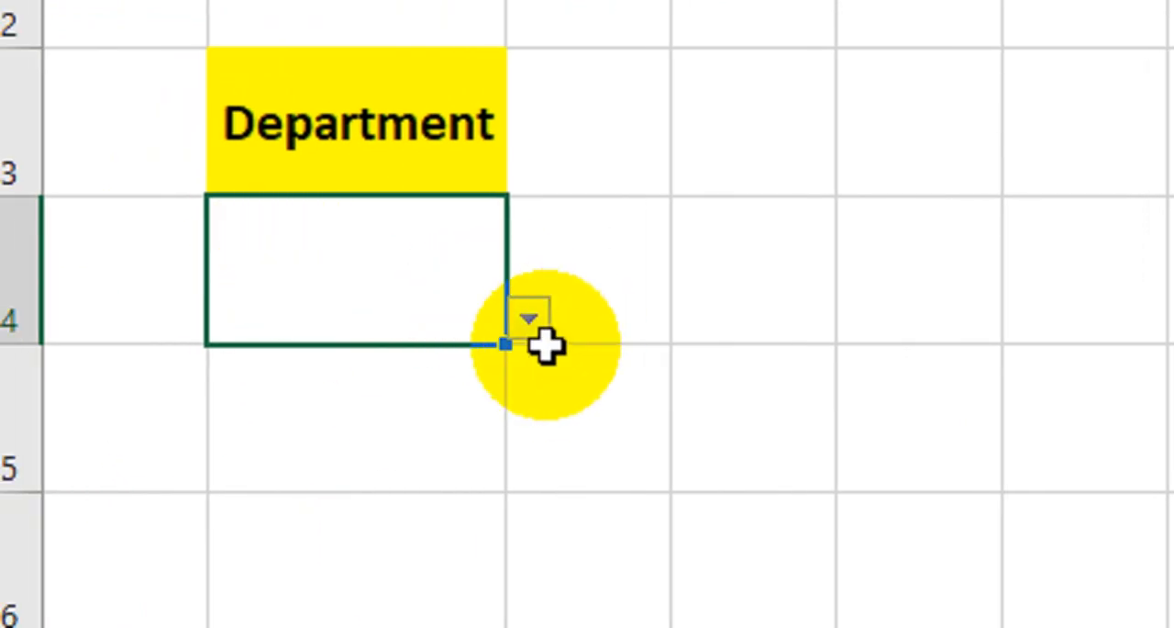
left_click(539, 323)
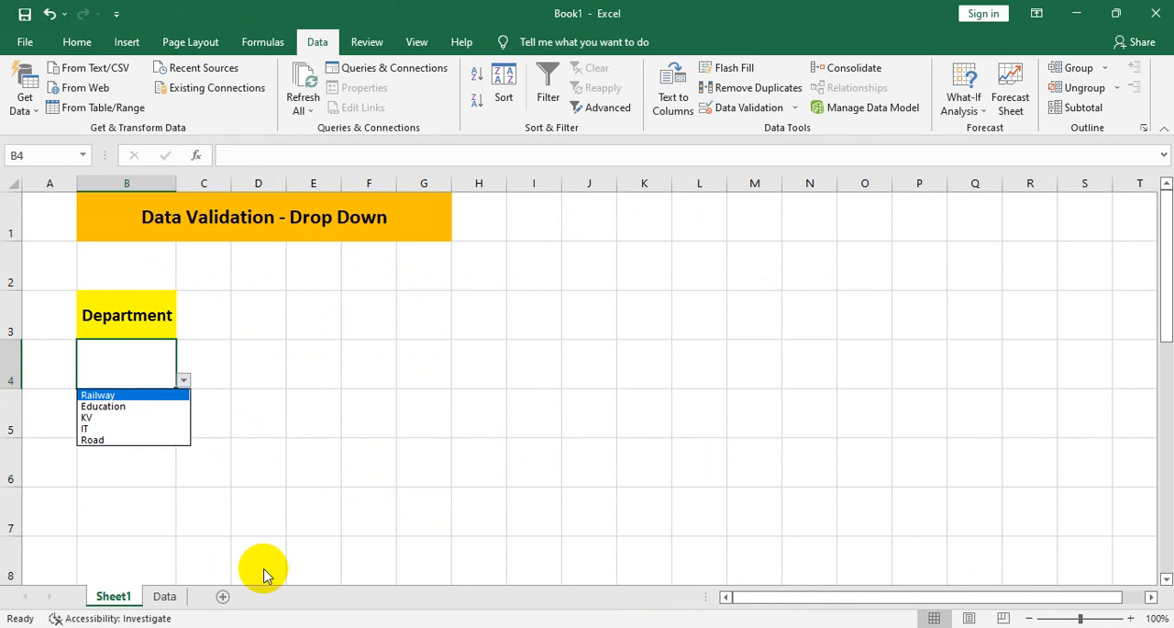
- Add PWD as a new department in cell A8 of the Data sheet
left_click(180, 609)
left_click(168, 596)
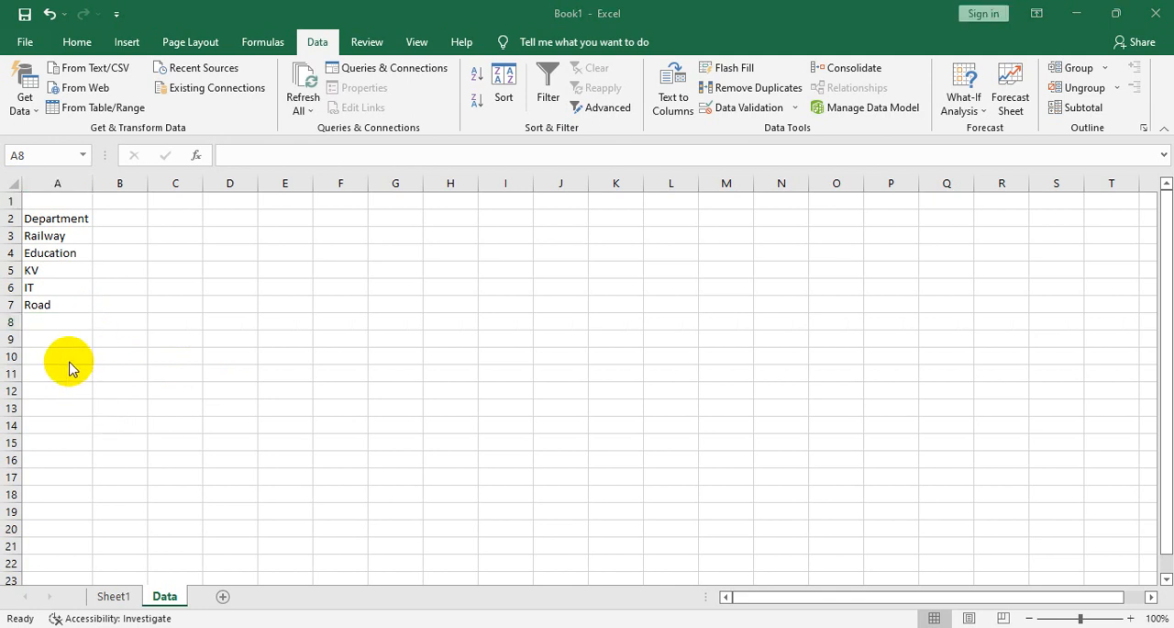
left_click(54, 323)
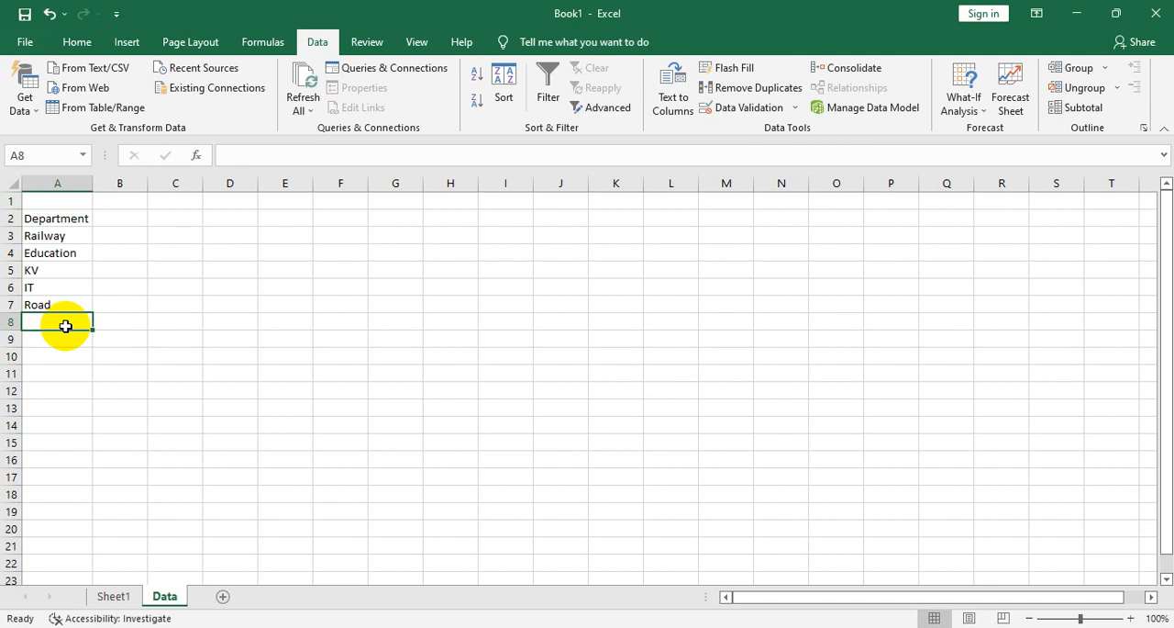
type("PWD")
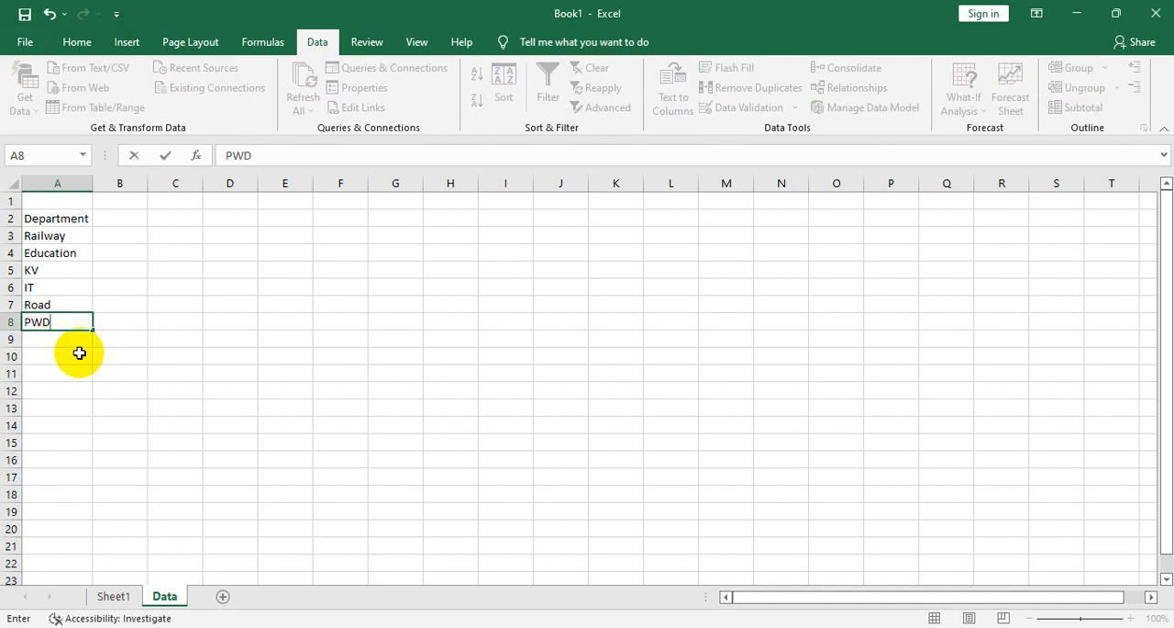
left_click(85, 357)
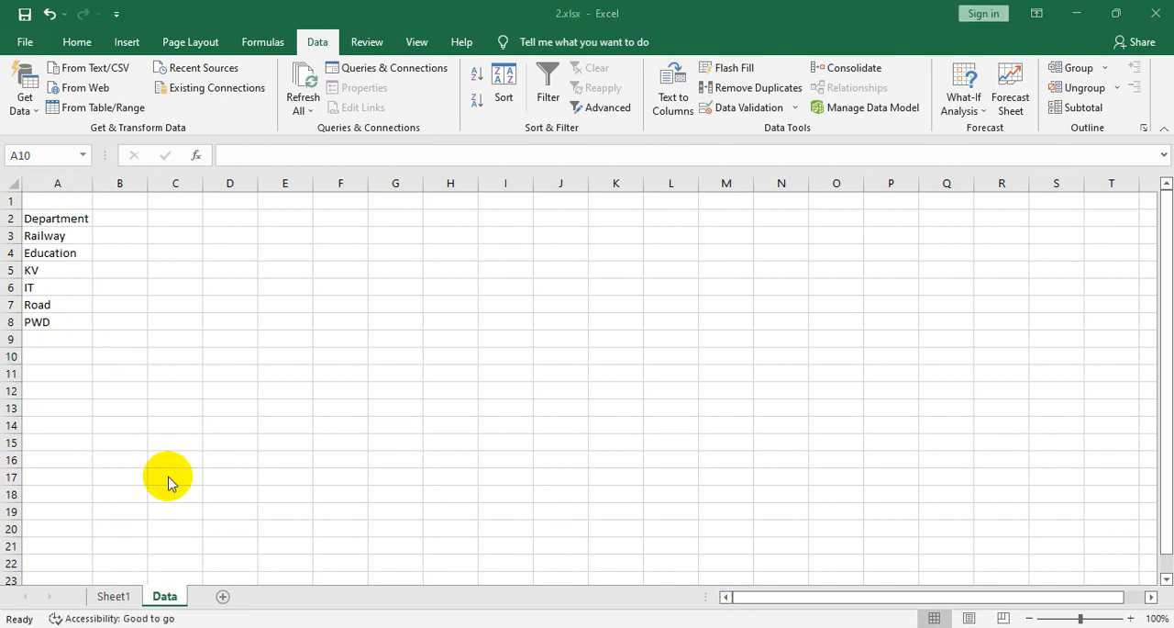
- Extend the list source of cell B4's validation to =Data!$A$3:$A$8 and check the entries in the Department drop-down
left_click(117, 597)
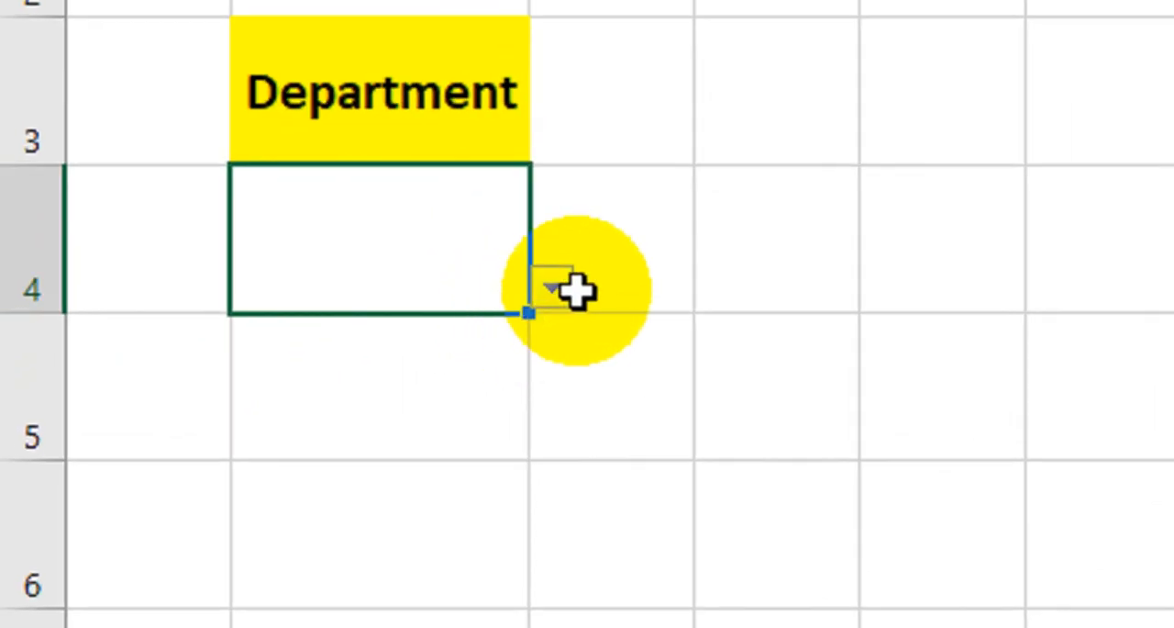
left_click(184, 381)
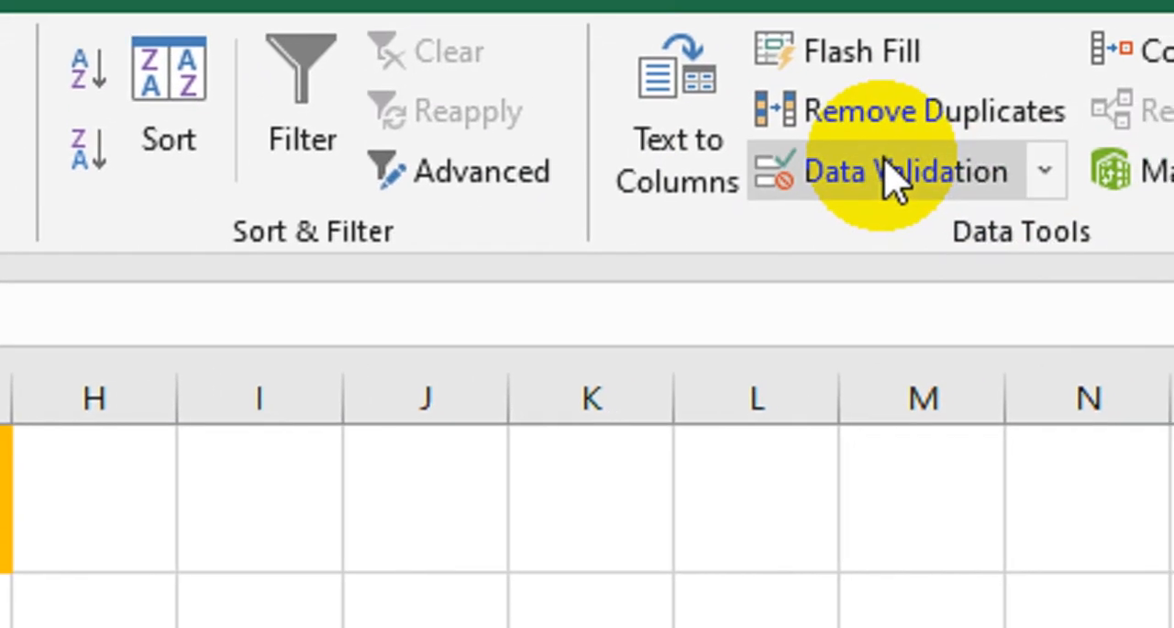
left_click(973, 137)
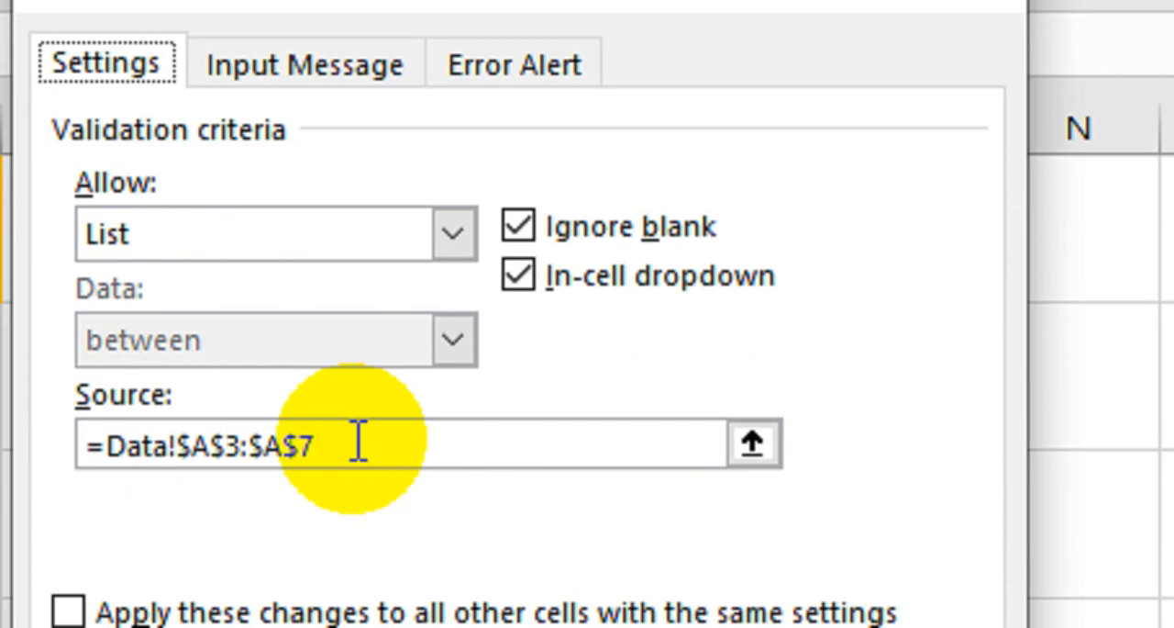
left_click(358, 442)
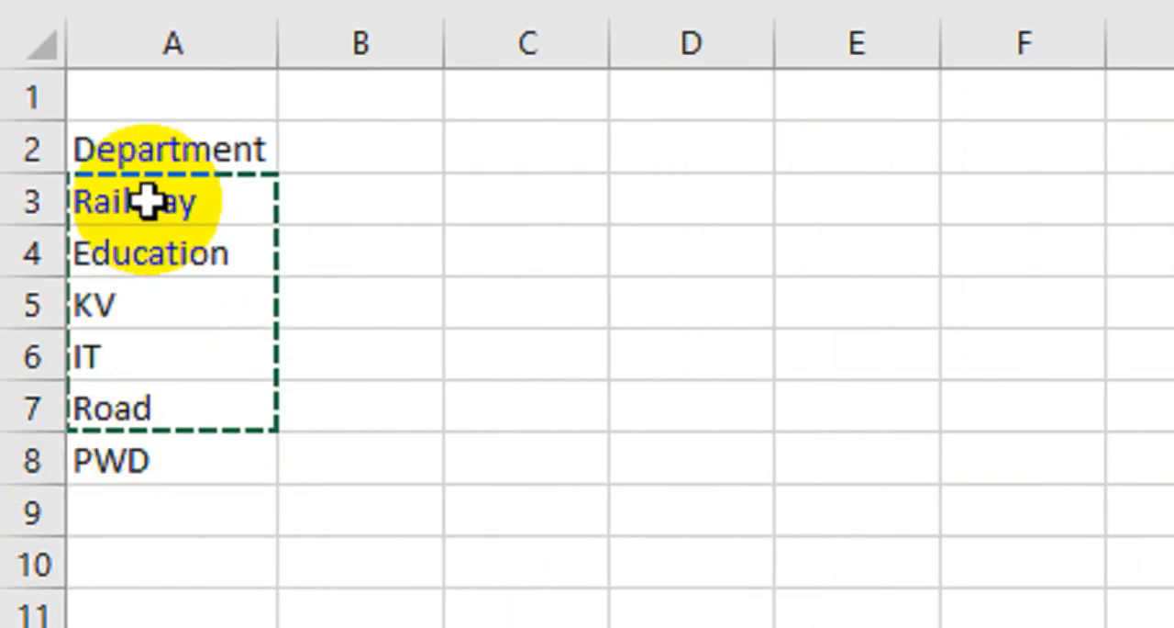
left_click_drag(150, 199, 150, 446)
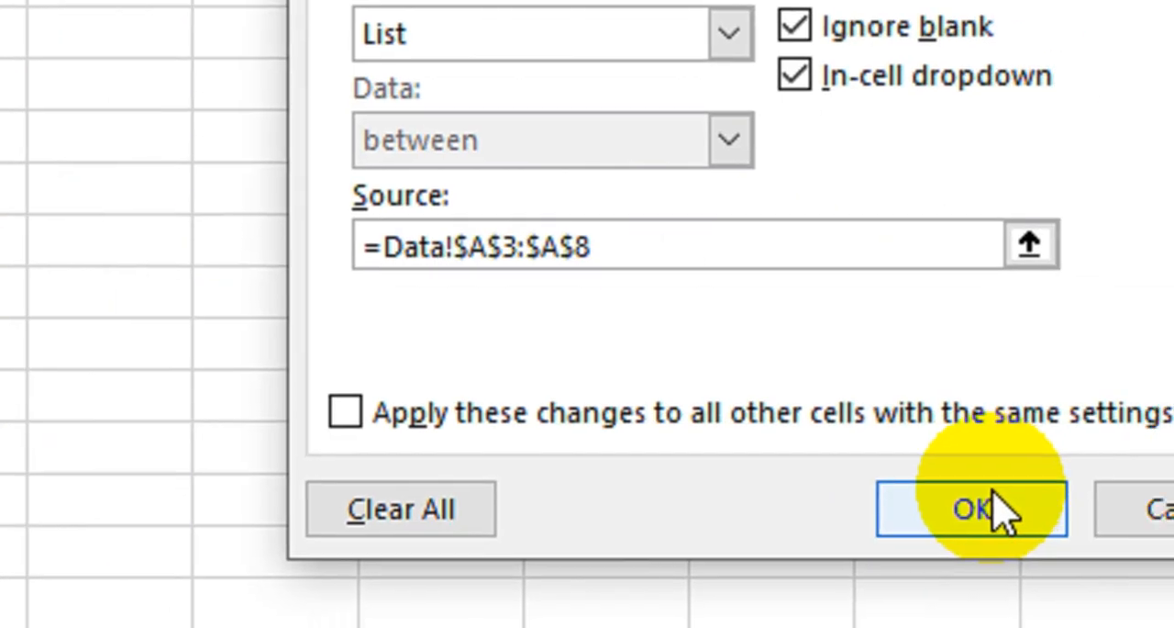
left_click(1173, 561)
left_click(182, 464)
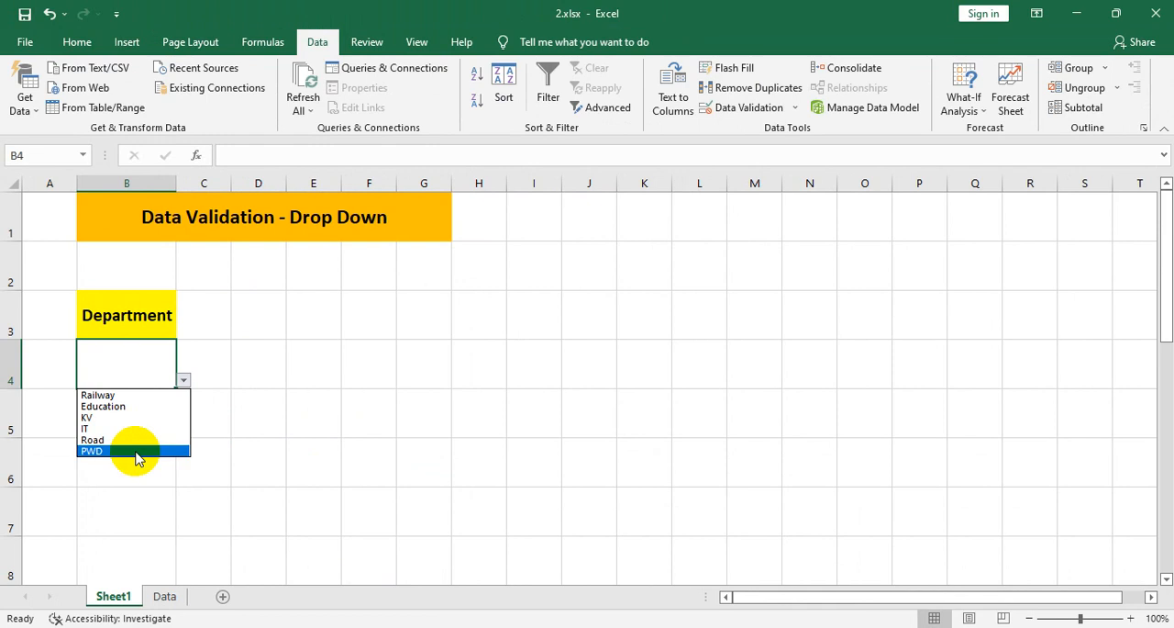
left_click(793, 109)
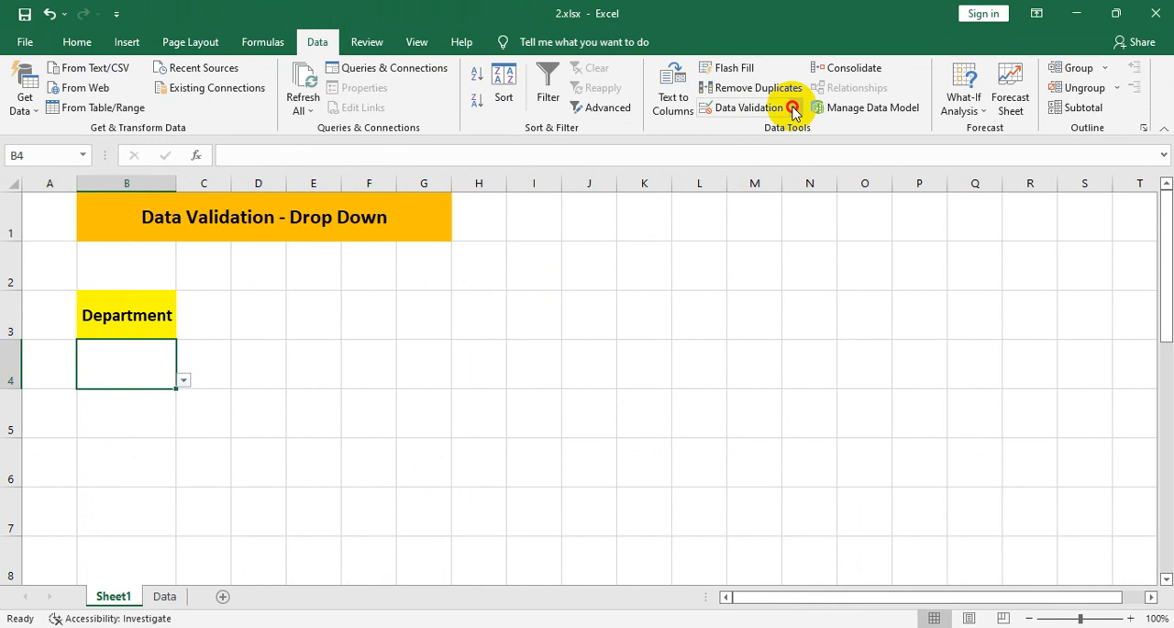
left_click(794, 110)
left_click(312, 389)
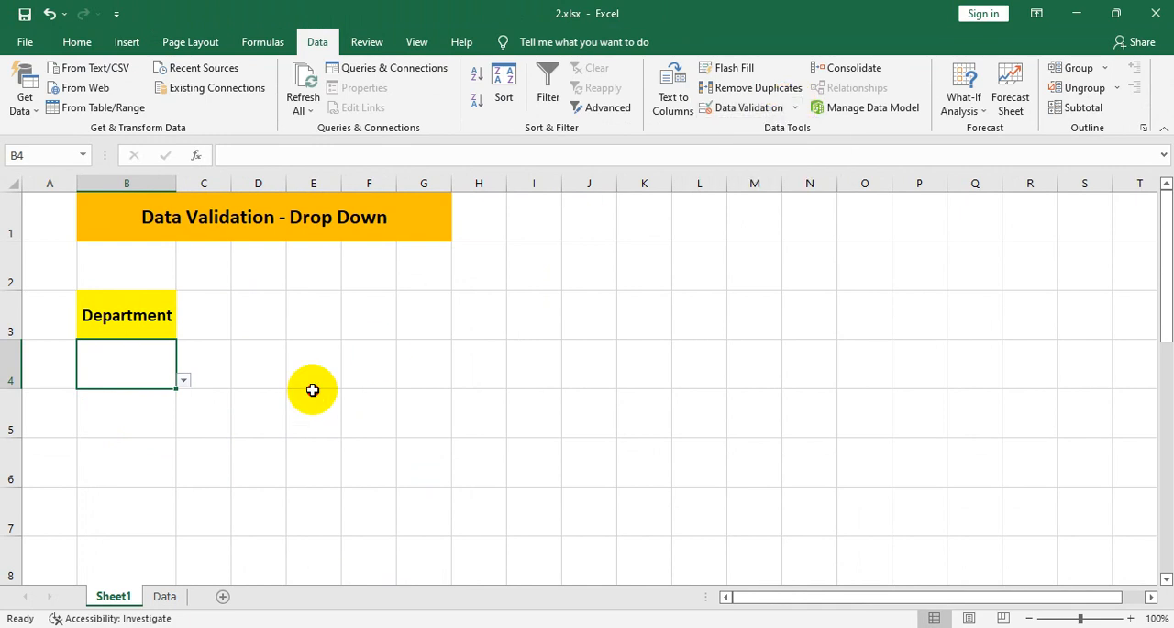
left_click(165, 598)
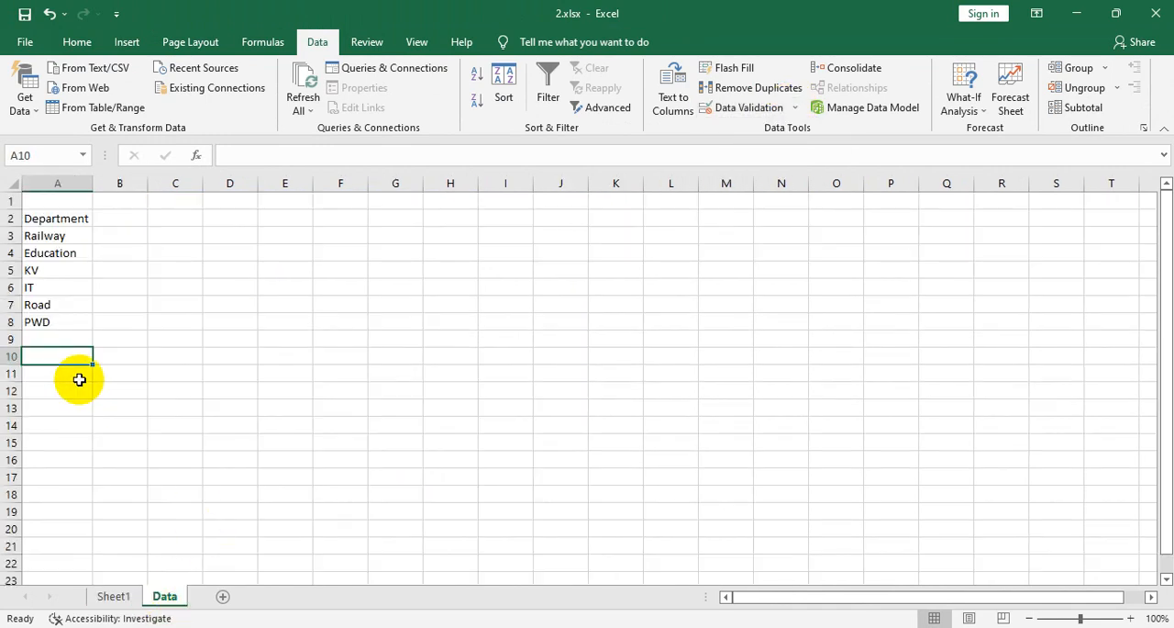
left_click(786, 109)
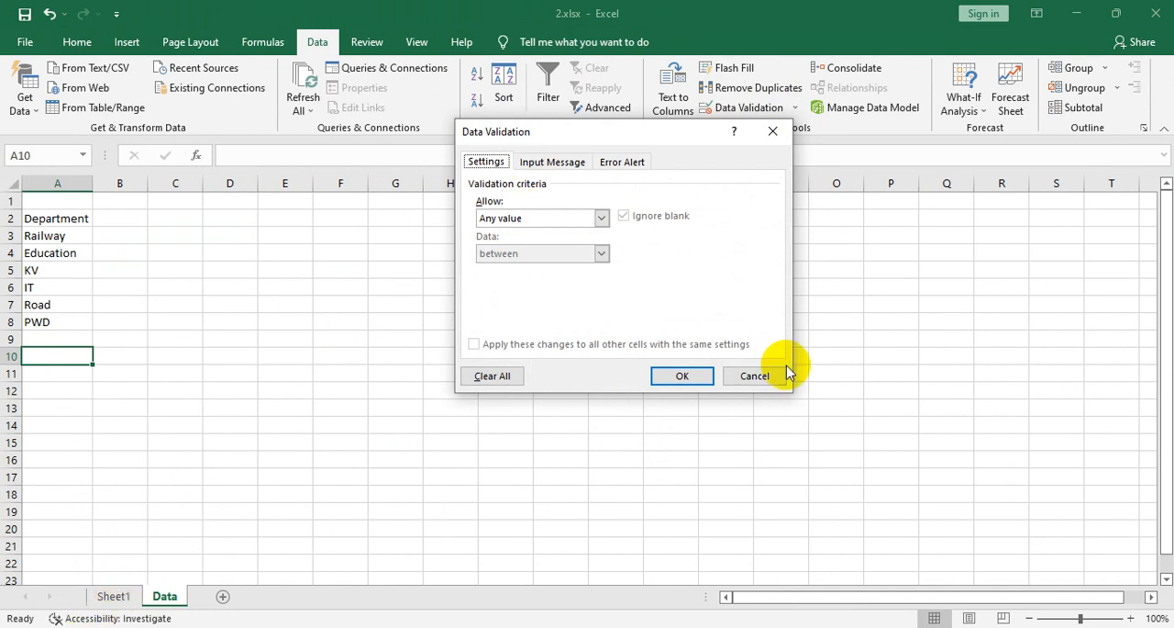
left_click(754, 376)
left_click(110, 596)
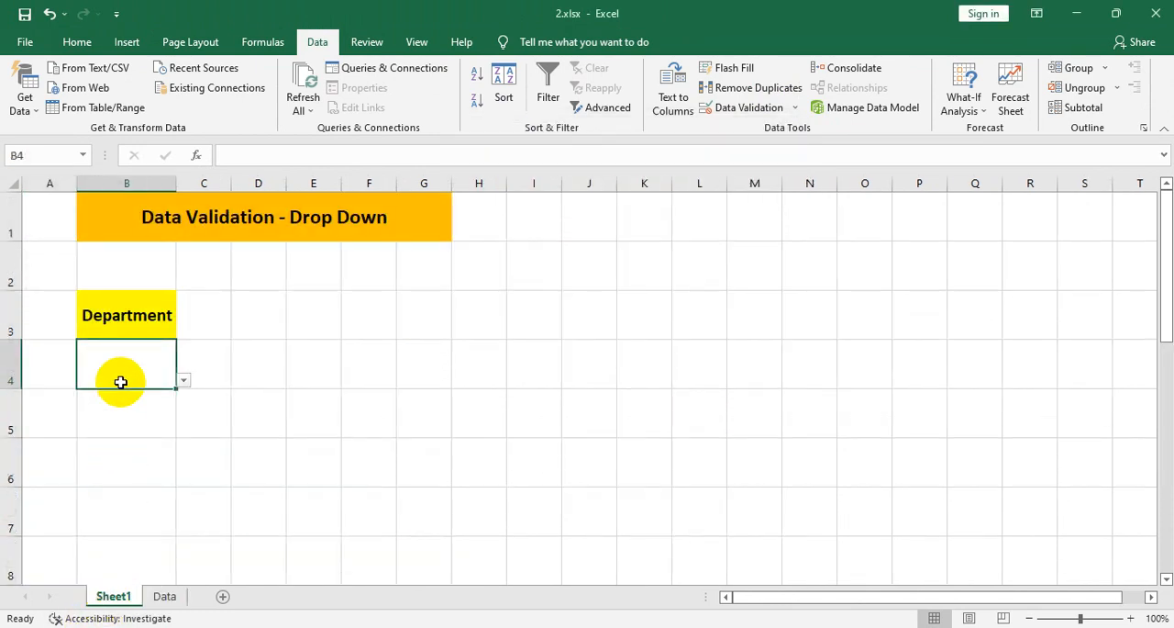
- Set the list source of cell B4's validation to =Data!$A$3:$A$7 and check the entries in the Department drop-down
left_click(744, 108)
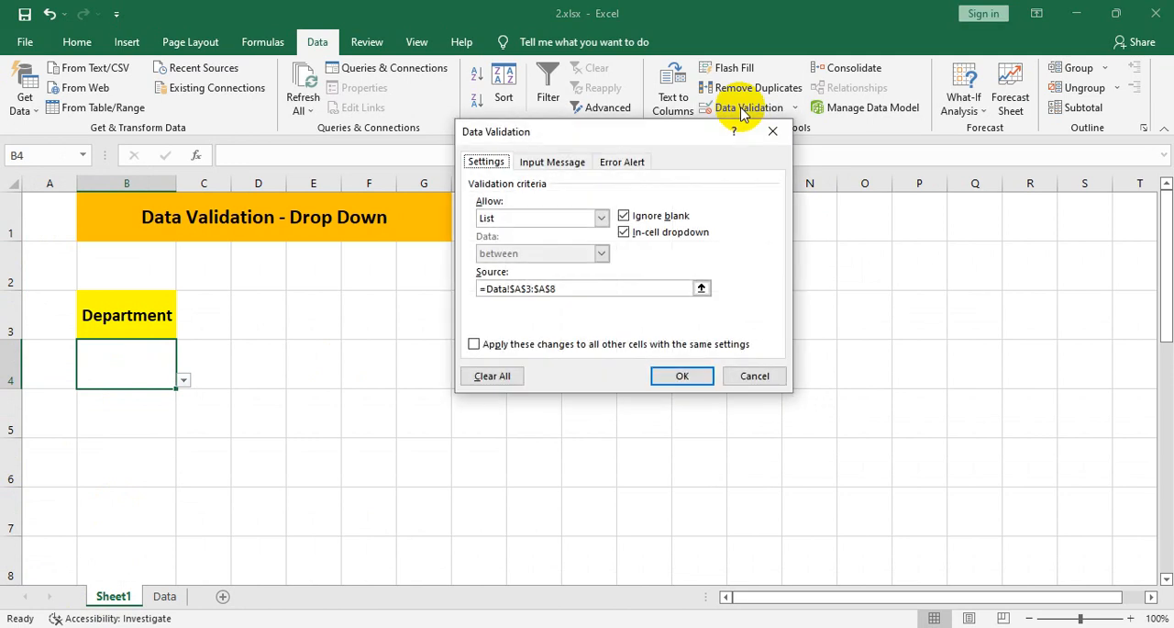
left_click(565, 287)
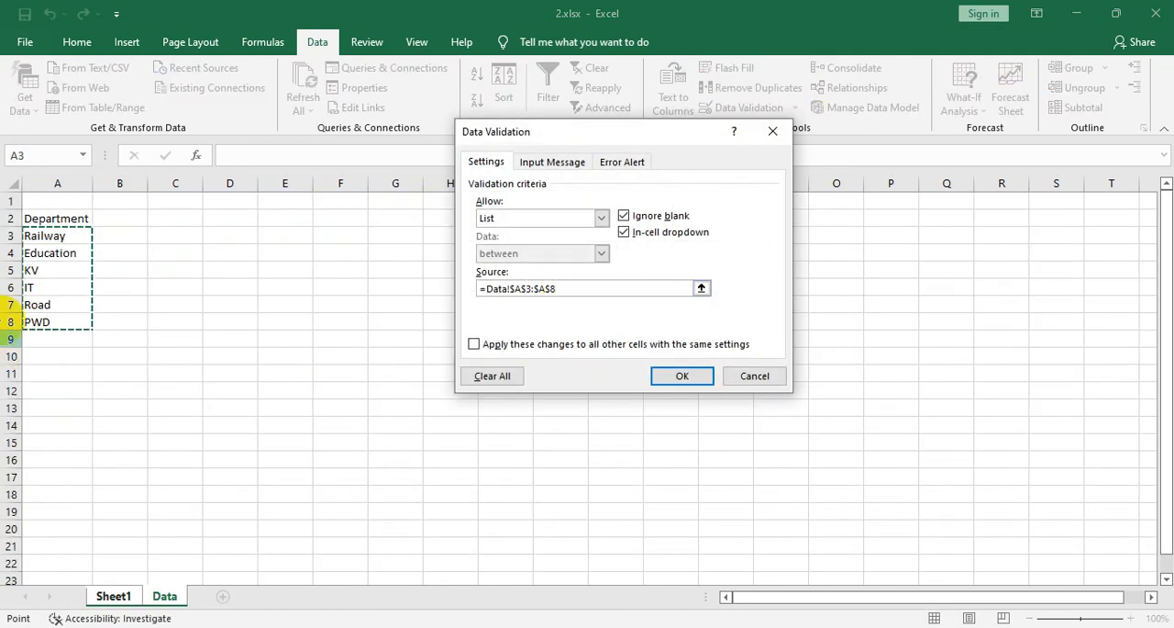
left_click_drag(53, 236, 52, 303)
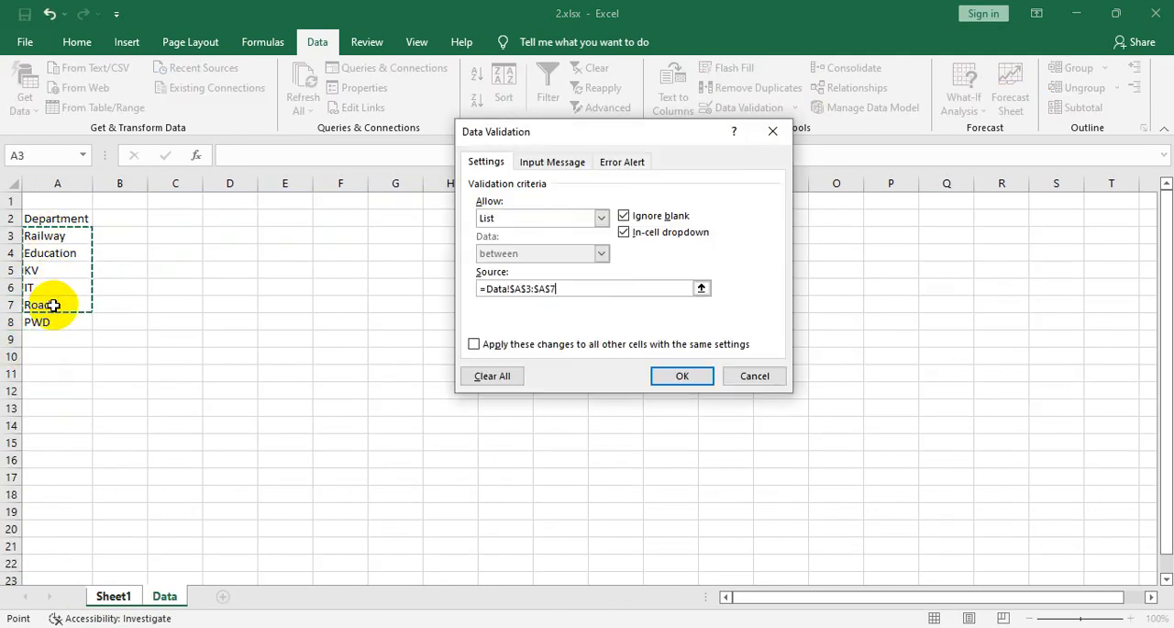
left_click(683, 379)
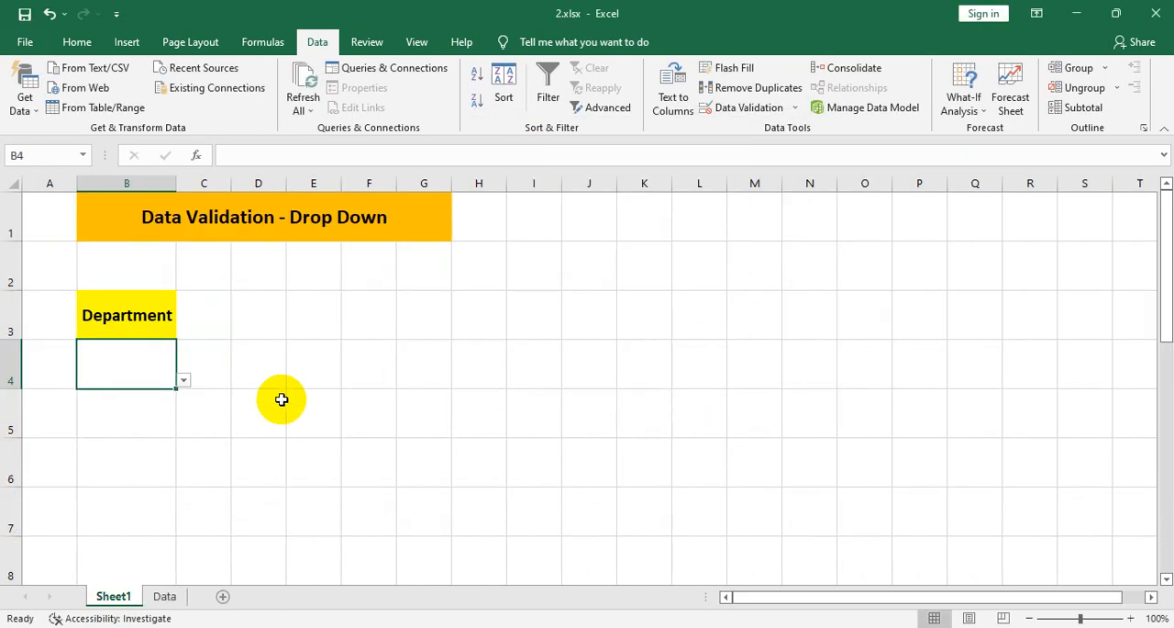
left_click(185, 389)
left_click(165, 330)
left_click(171, 364)
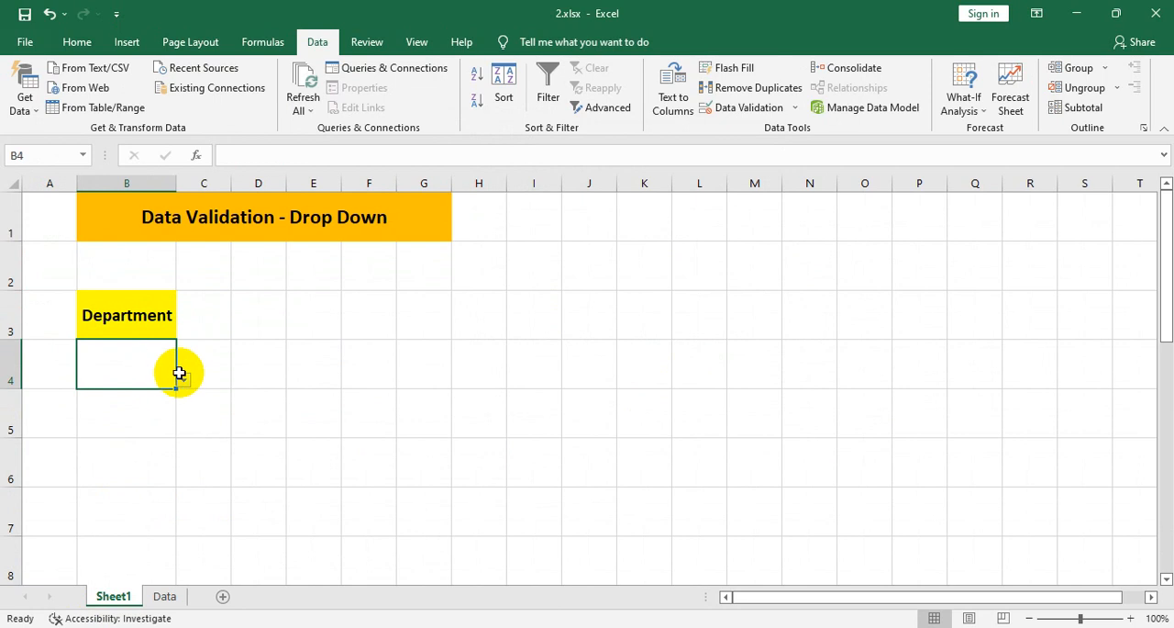
left_click(183, 379)
left_click(146, 480)
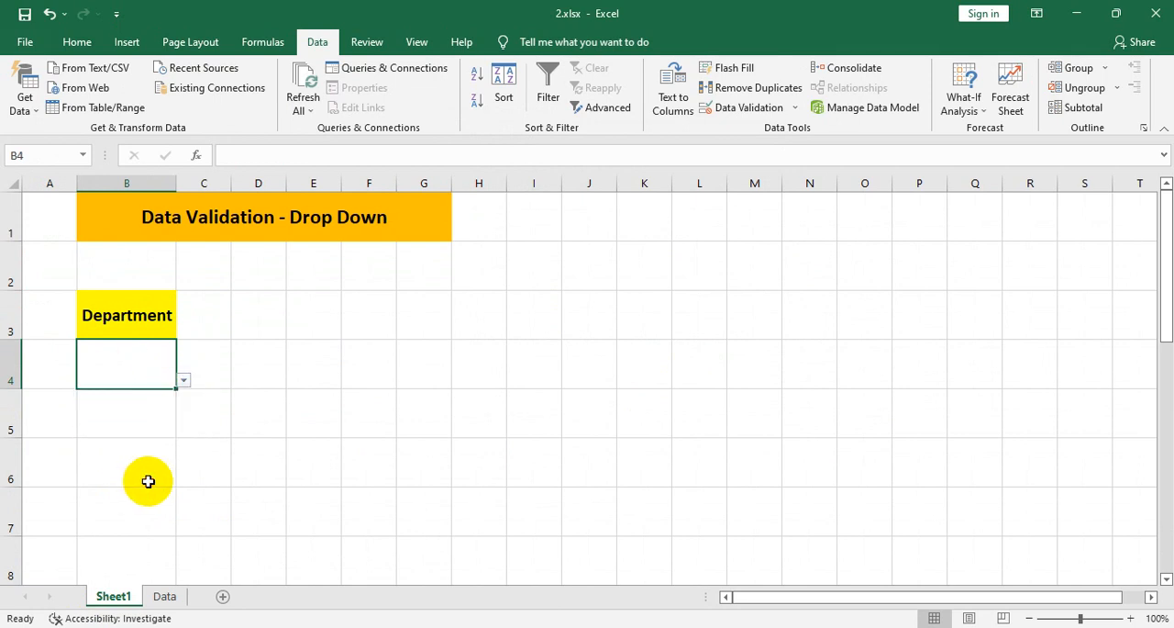
- Insert a row above KV on the Data sheet and move PWD into the new empty cell A5
left_click(166, 607)
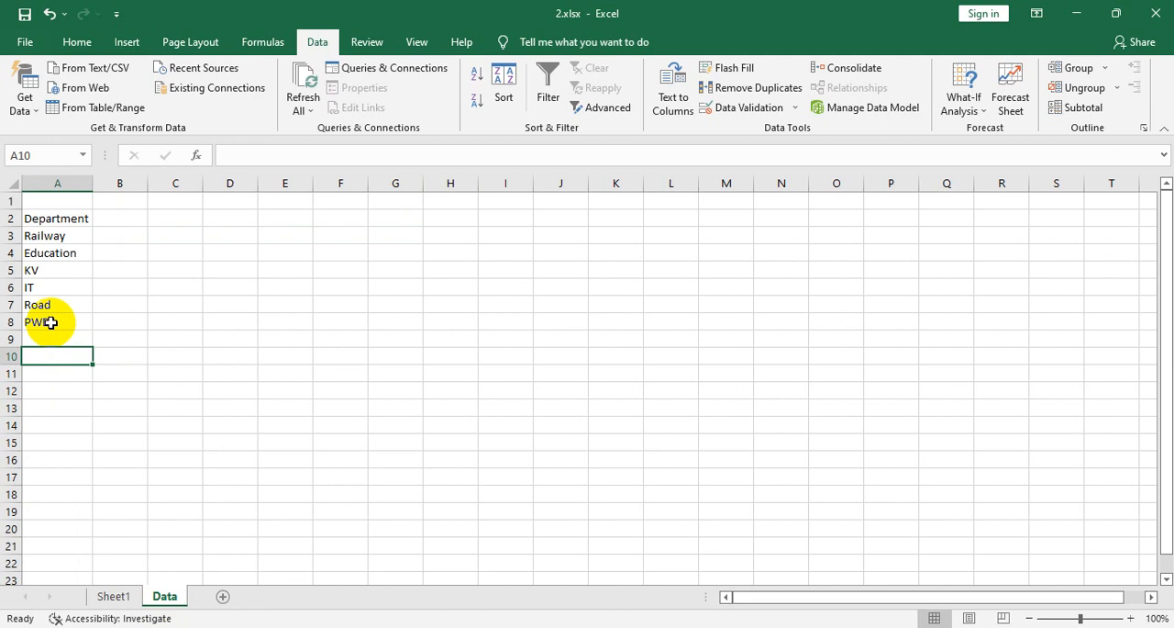
right_click(7, 270)
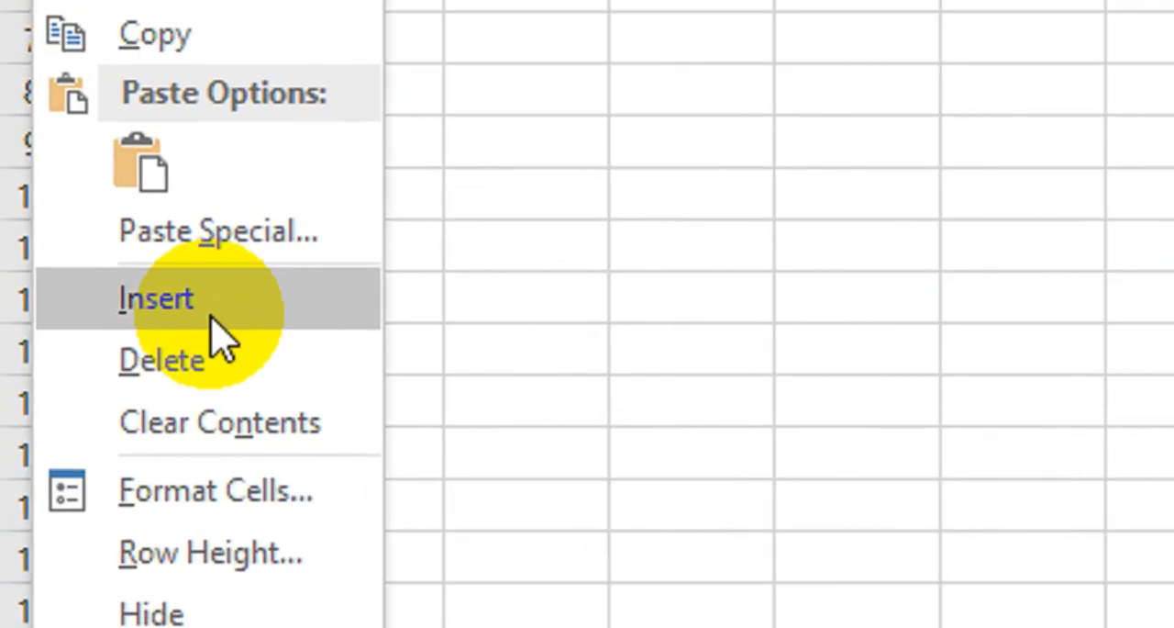
left_click(55, 392)
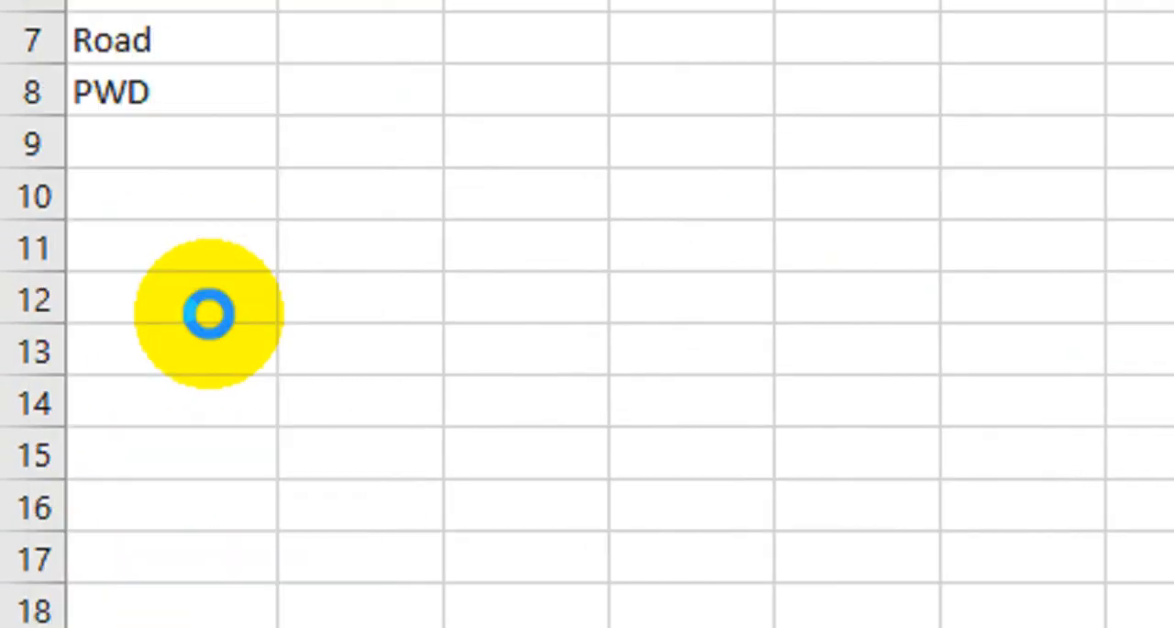
left_click(161, 154)
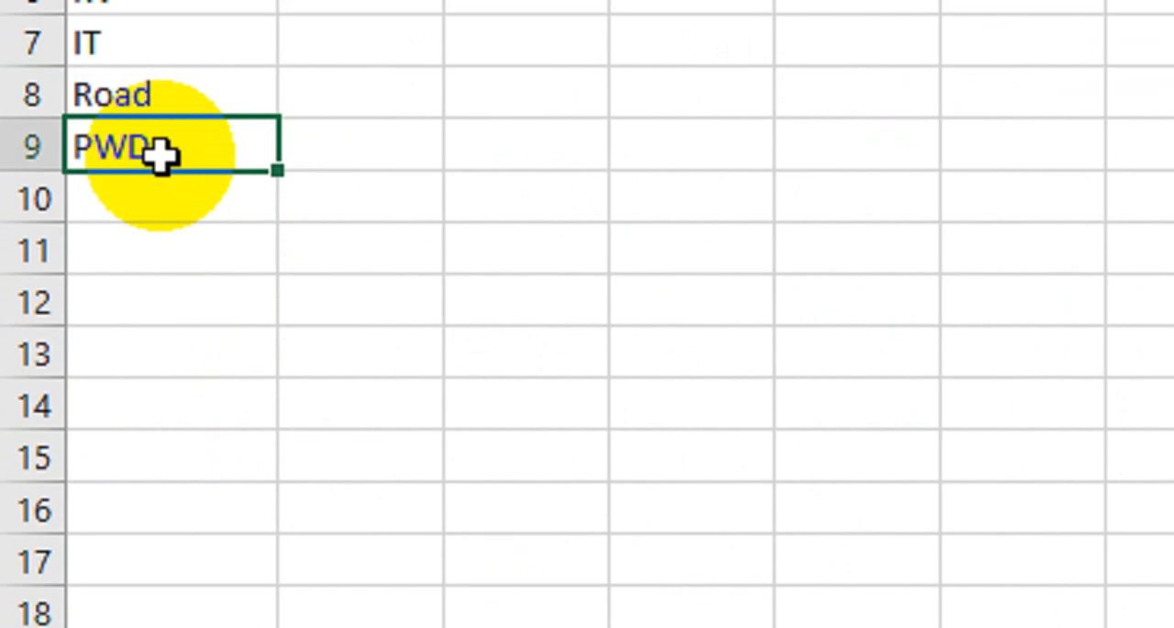
key("ctrl+c")
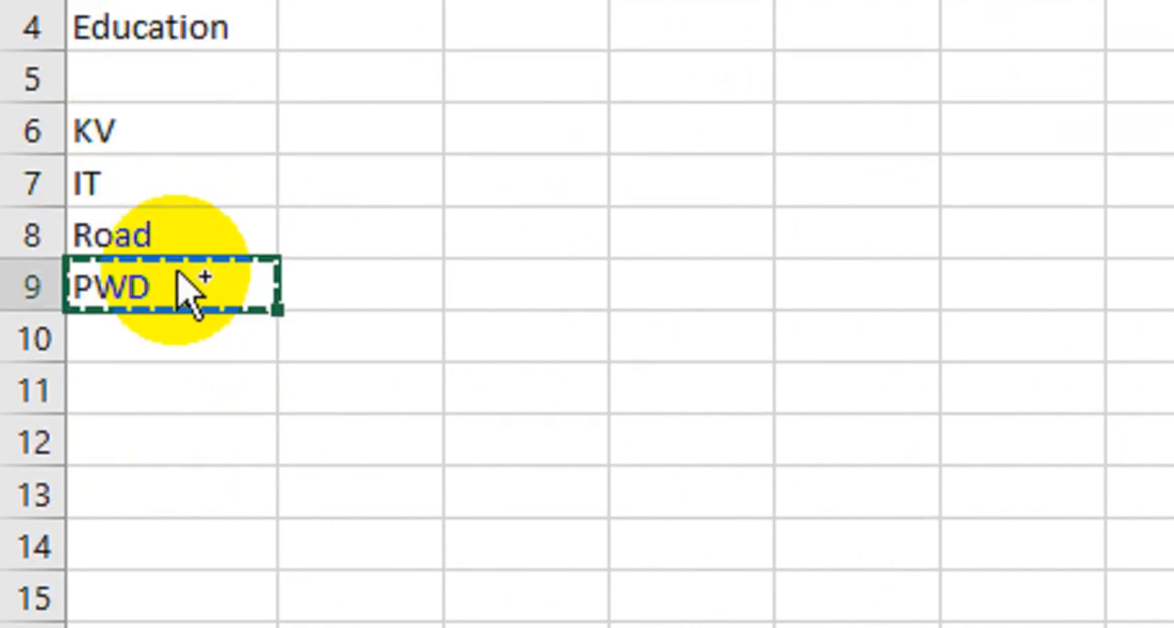
left_click(162, 94)
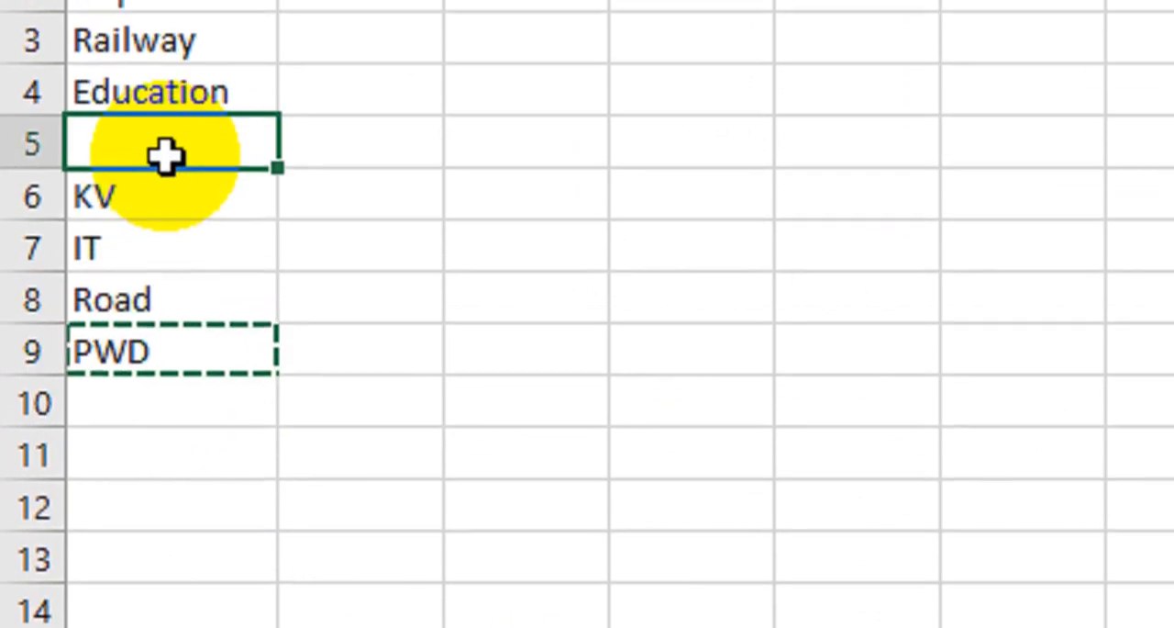
key("ctrl+v")
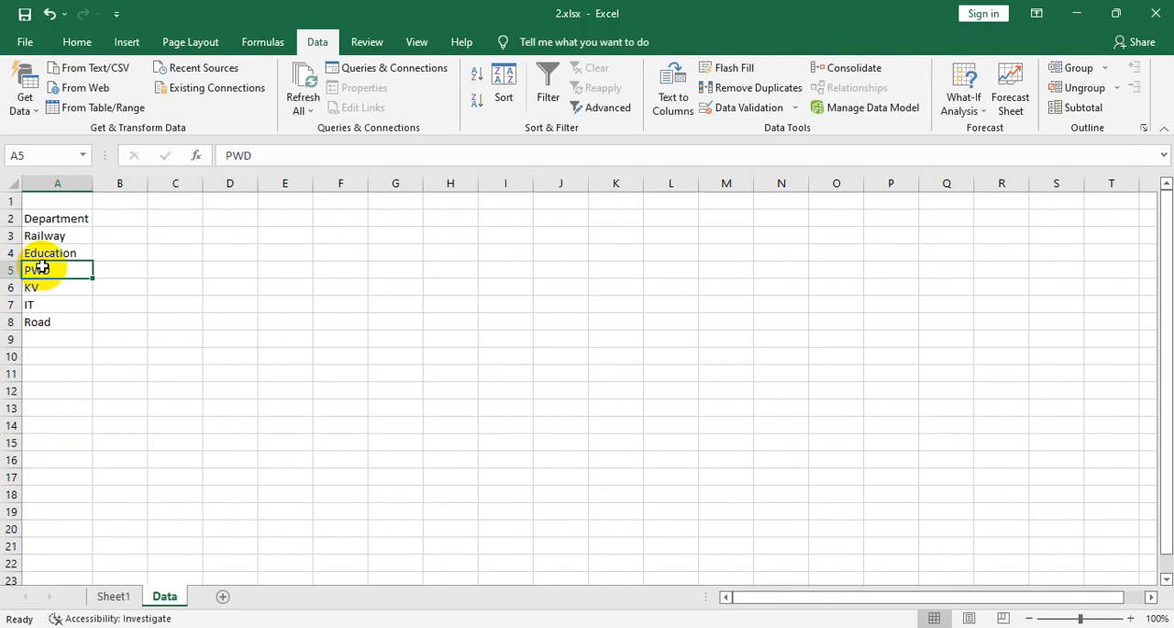
- Check the entries in the Department drop-down of cell B4 on Sheet1, and return to the Data sheet
left_click(115, 596)
left_click(185, 380)
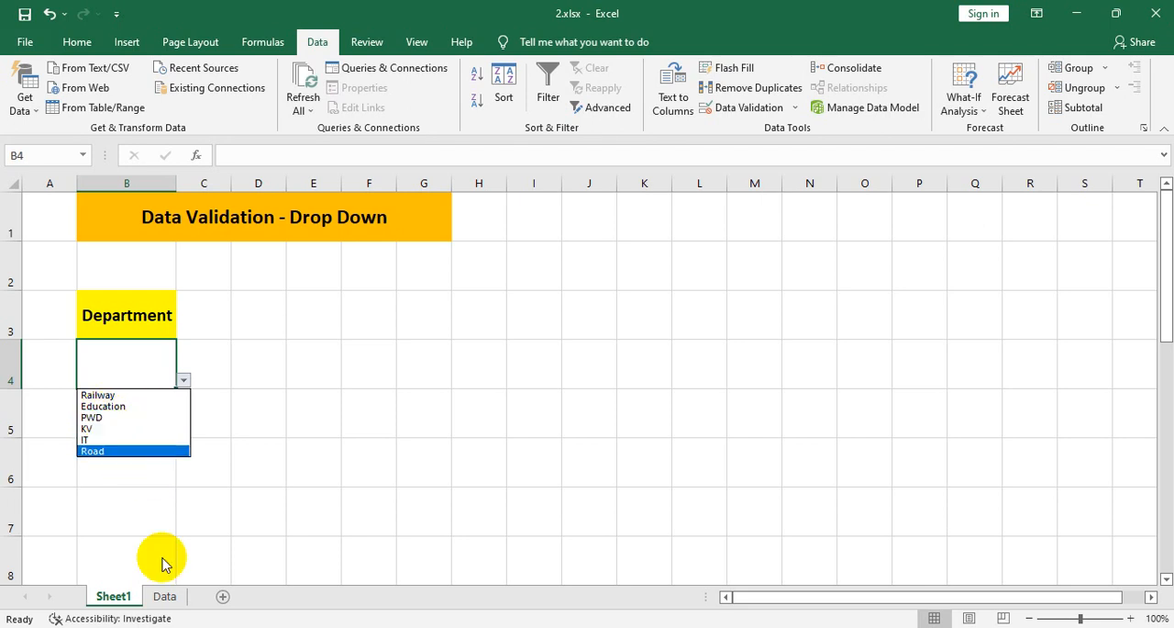
left_click(165, 595)
left_click(166, 597)
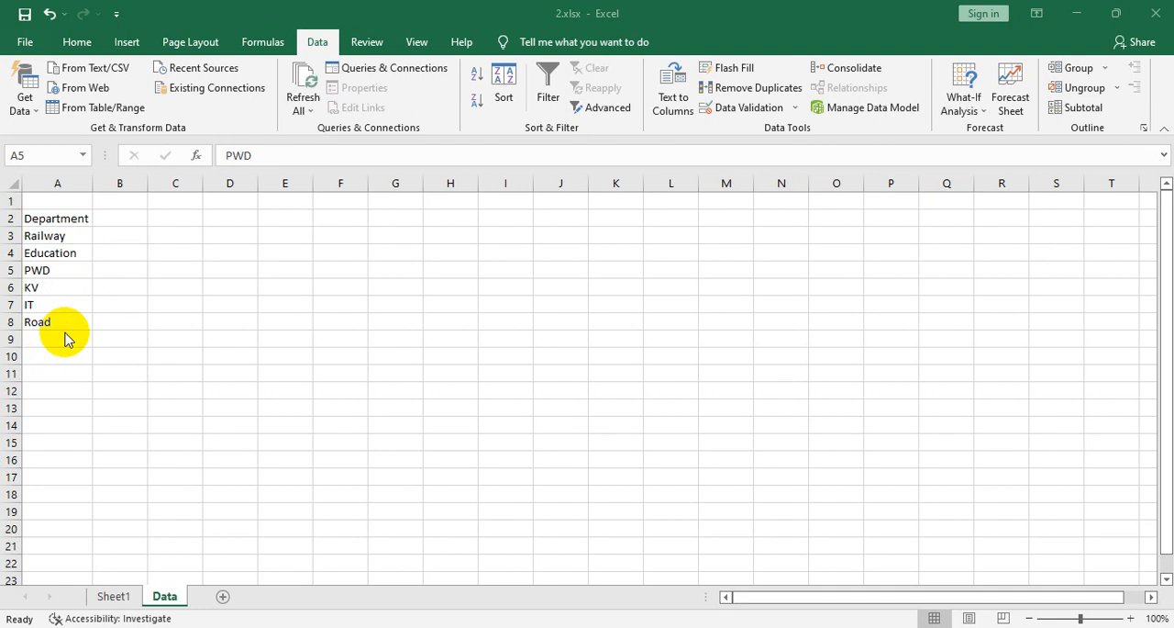
left_click(12, 269)
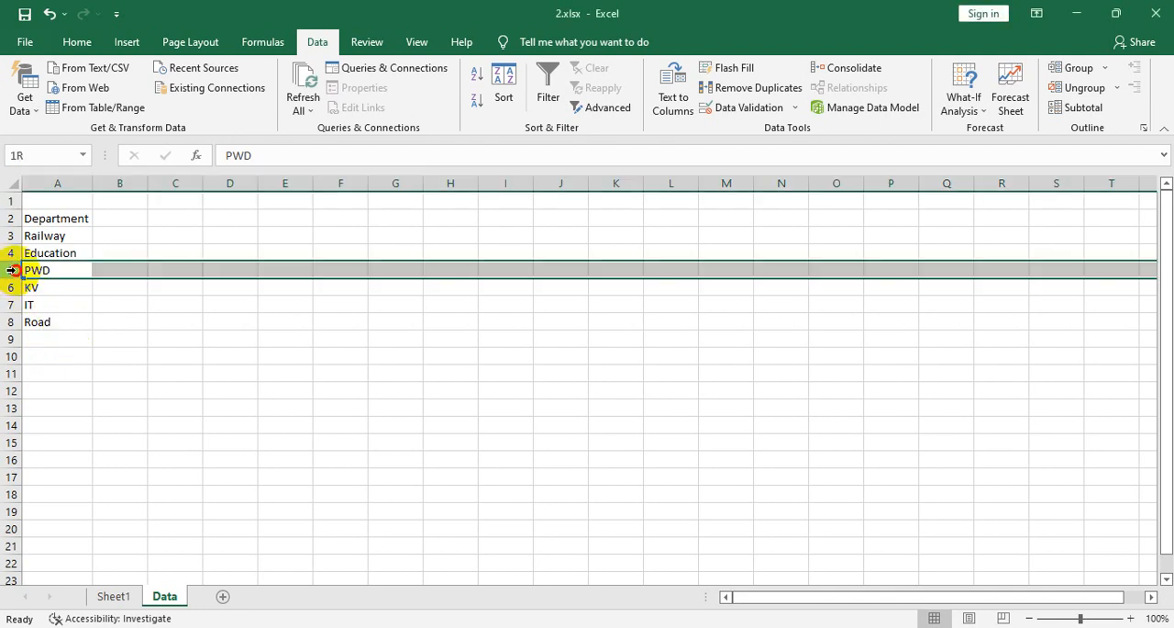
right_click(12, 270)
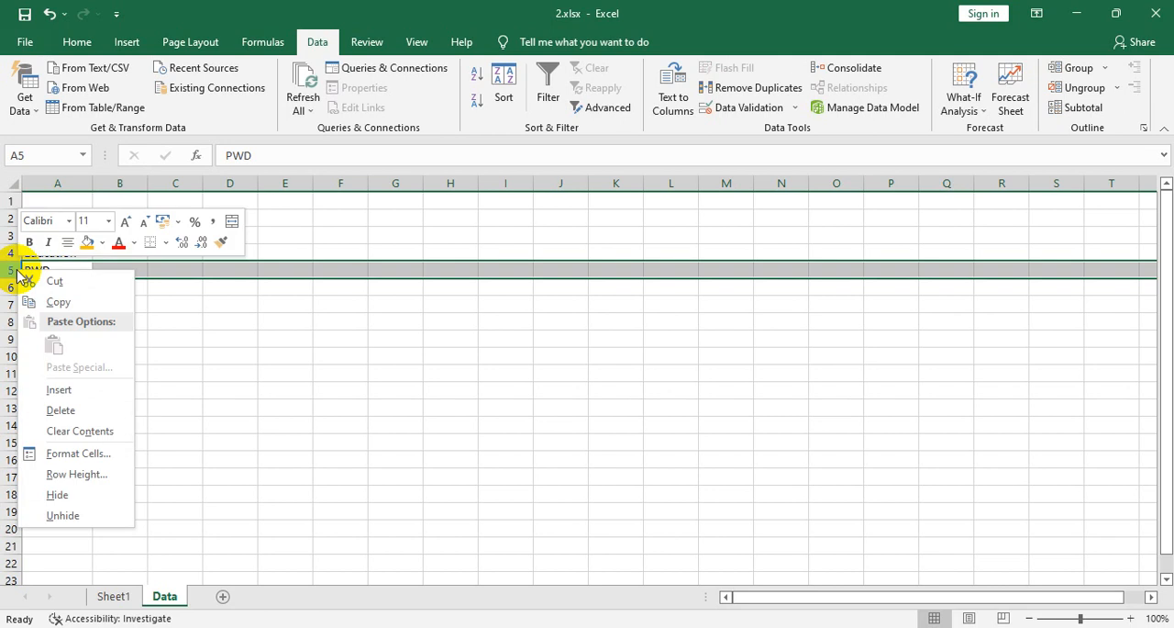
left_click(221, 376)
- Add Water as a new department in cell A9 of the Data sheet
left_click(59, 337)
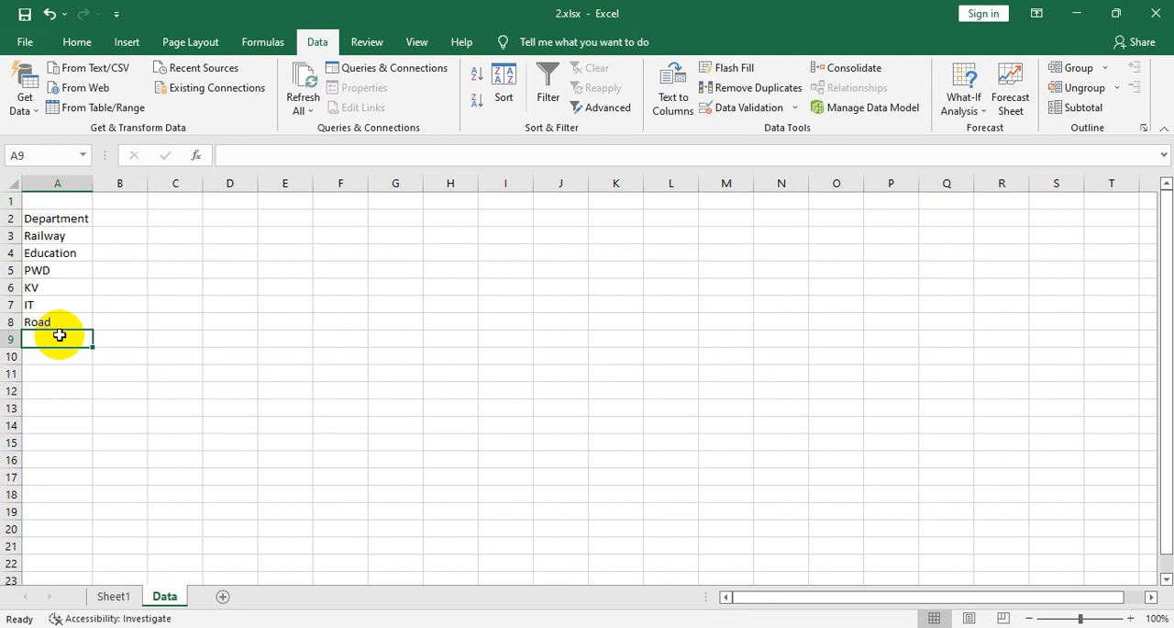
type("Water")
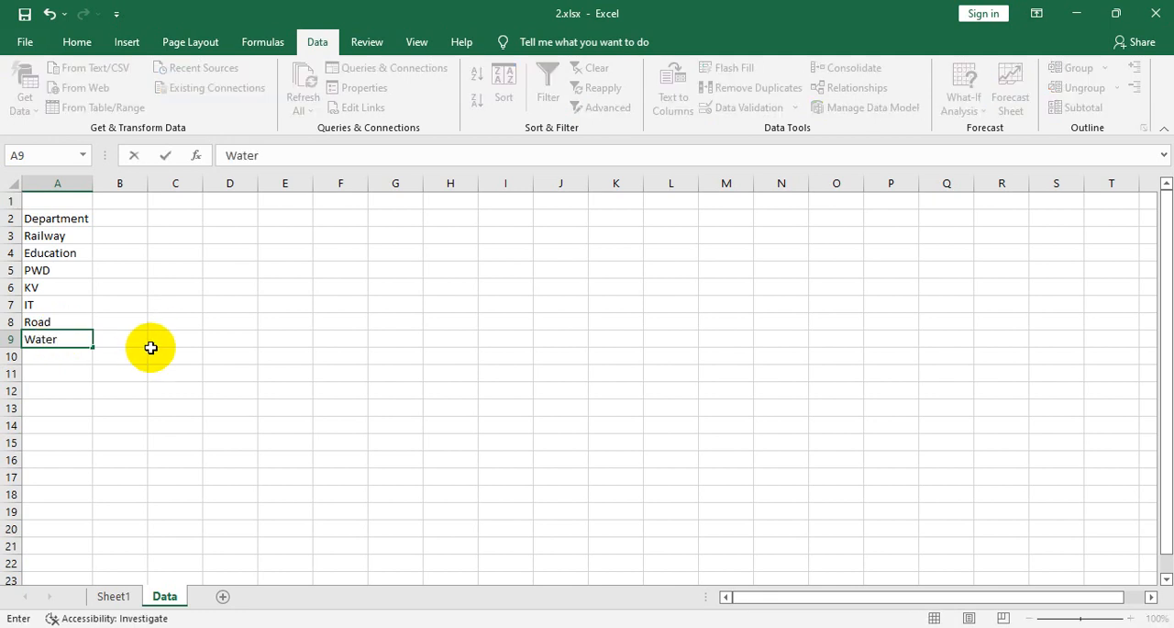
left_click(115, 390)
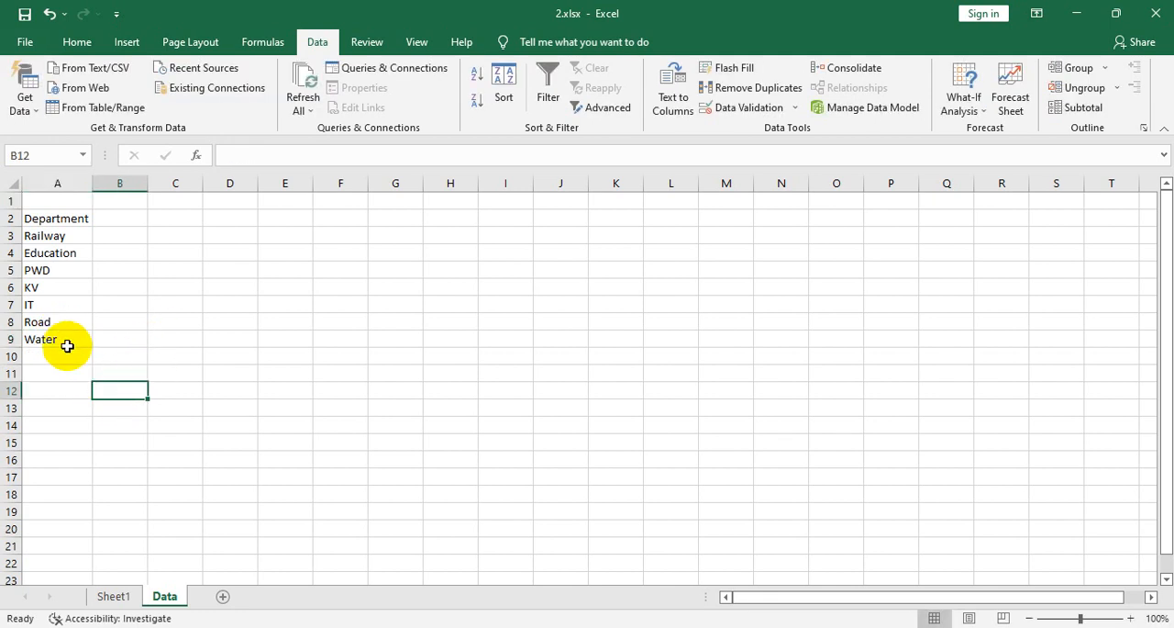
left_click(67, 343)
left_click_drag(66, 335, 17, 338)
left_click(32, 336)
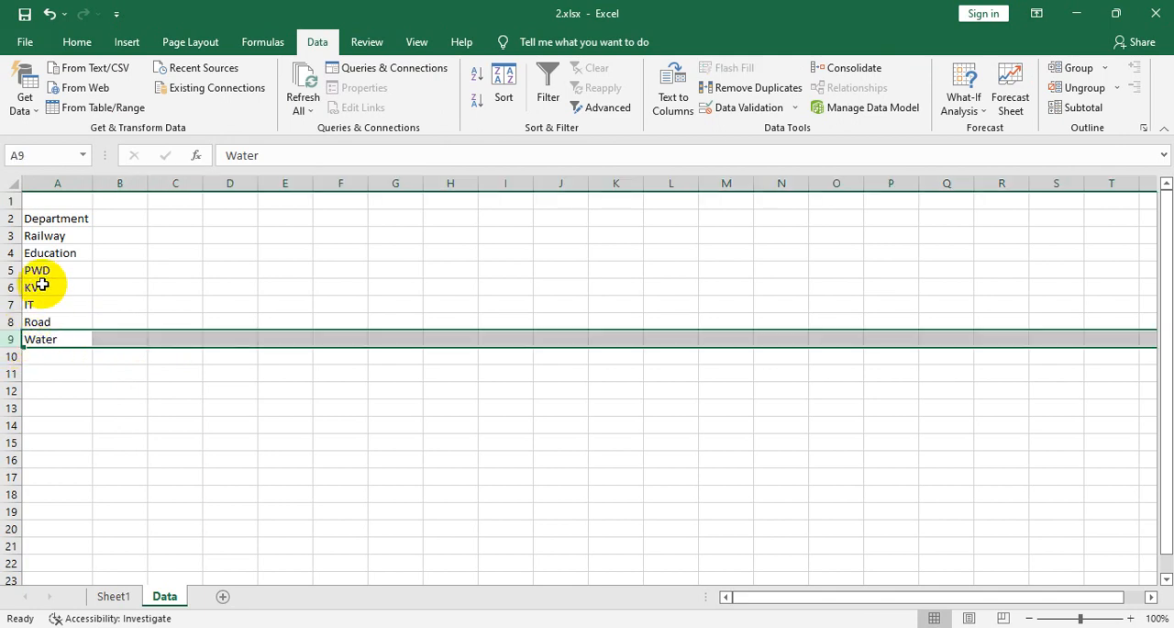
left_click(40, 338)
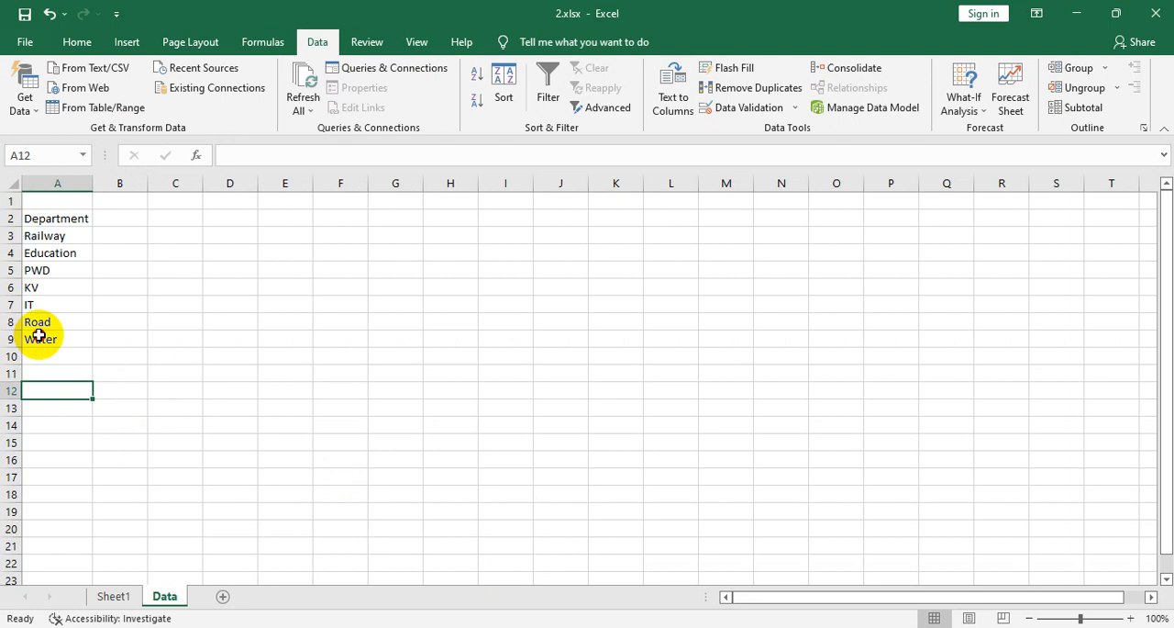
left_click(39, 336, "shift")
left_click(44, 339)
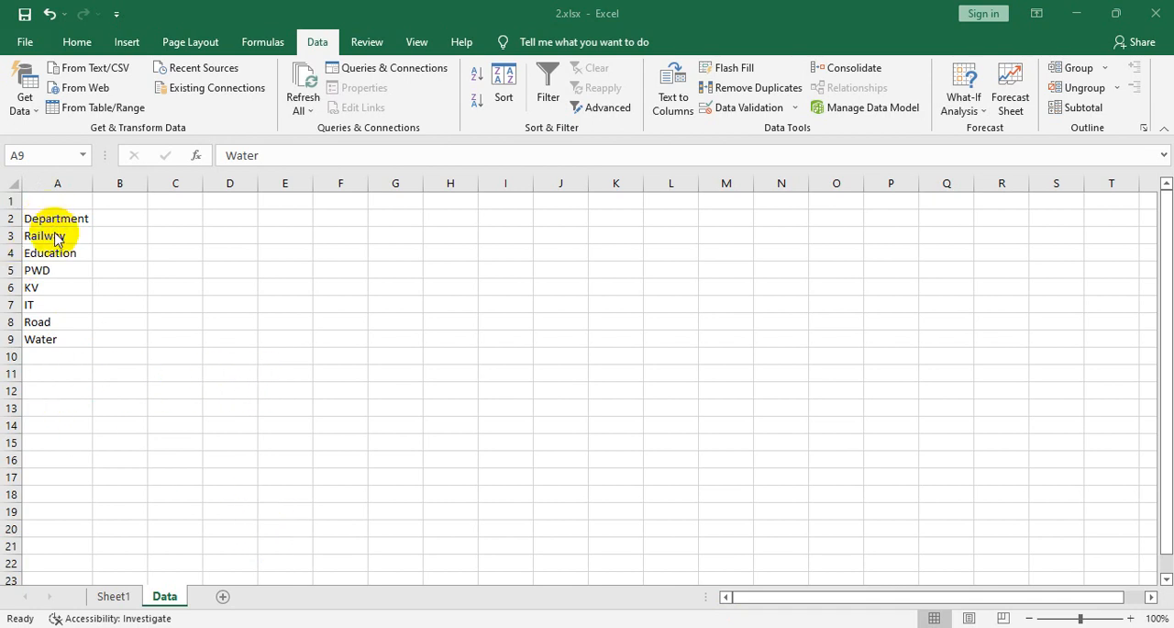
left_click(62, 318)
left_click_drag(64, 236, 72, 307)
left_click(55, 358)
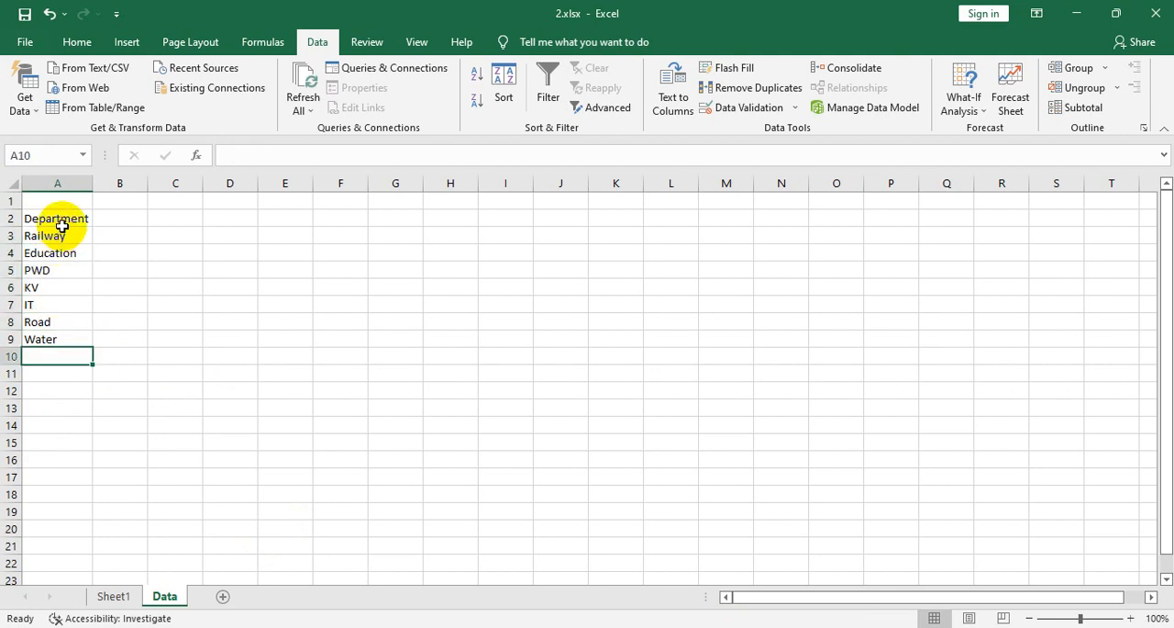
left_click(184, 303)
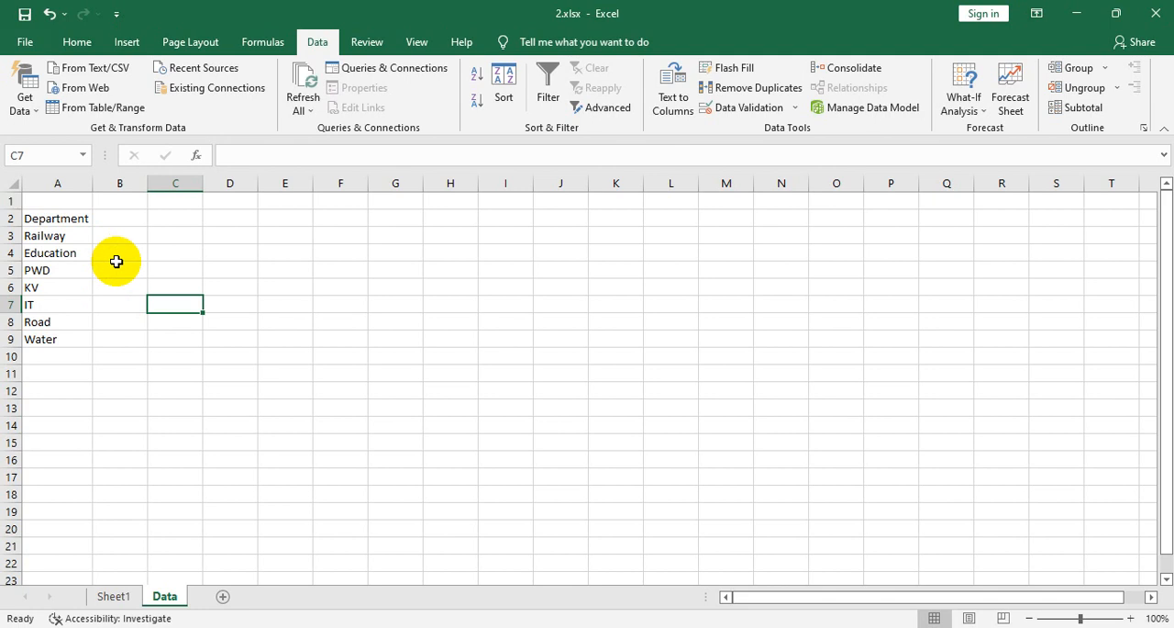
- Convert the department list in A2:A9 of the Data sheet into a table with headers
key("ctrl+t")
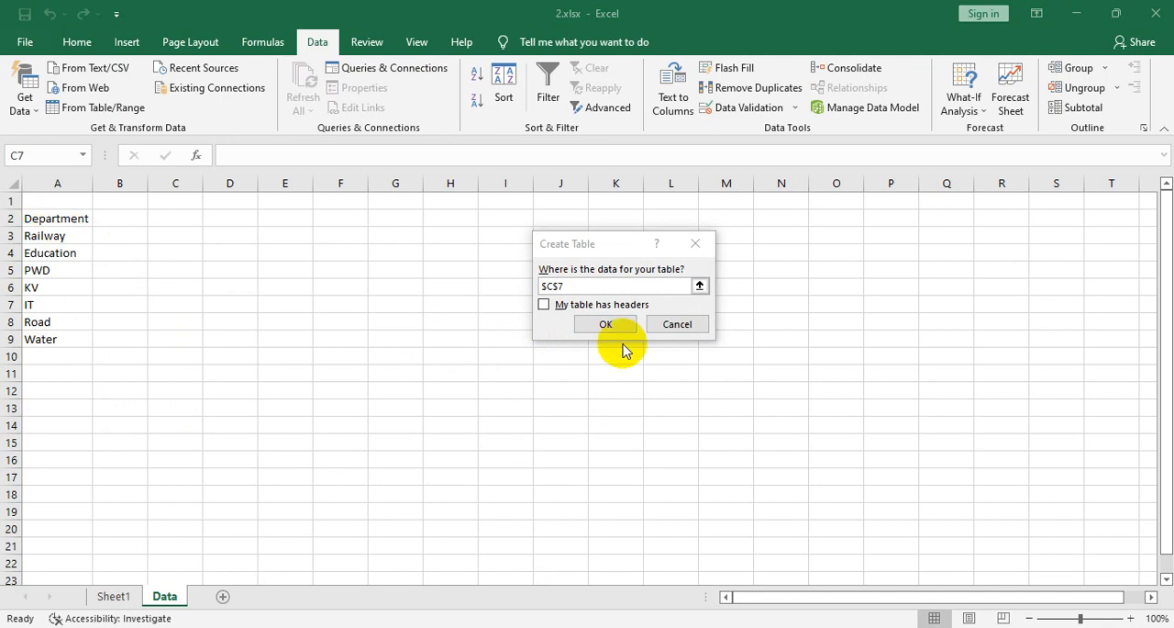
left_click(695, 244)
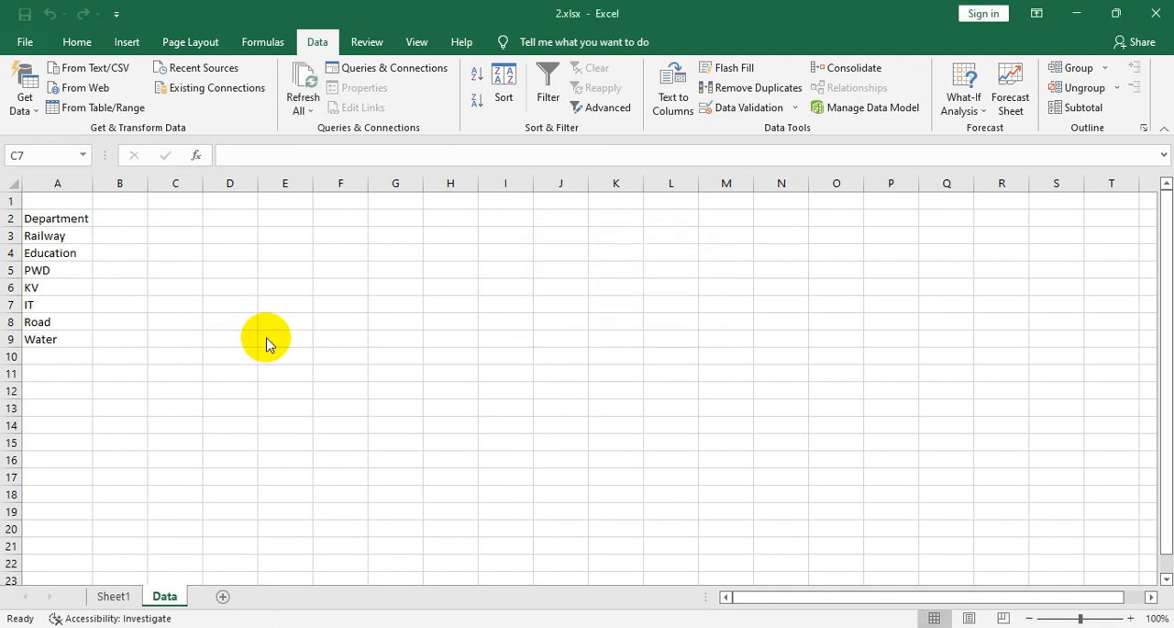
left_click(53, 224)
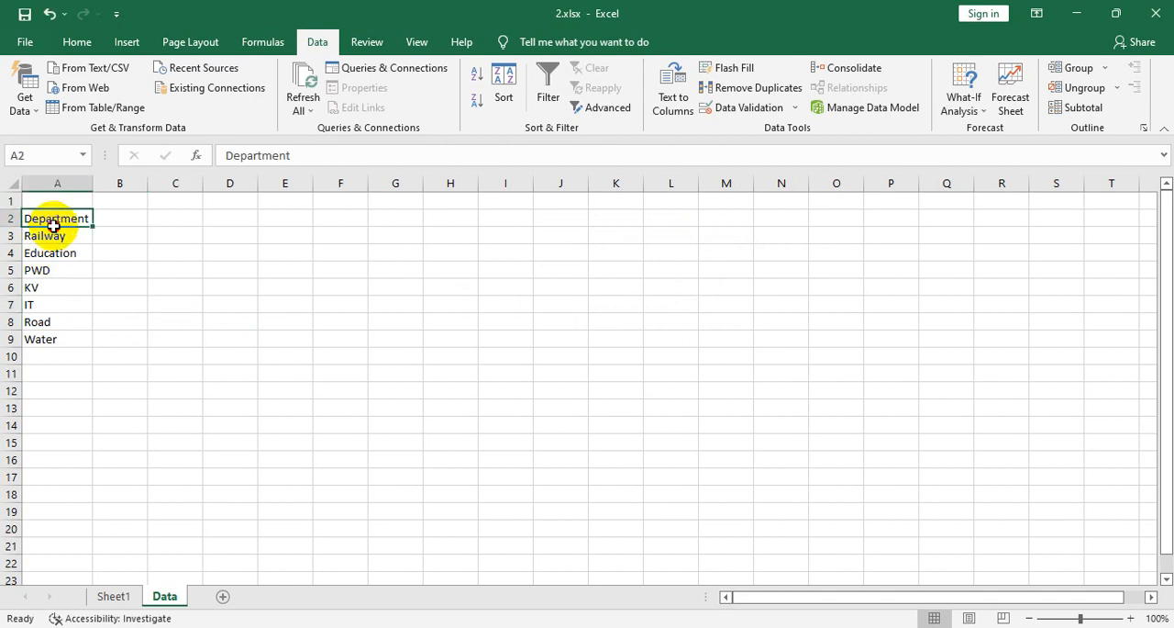
left_click_drag(53, 224, 52, 337)
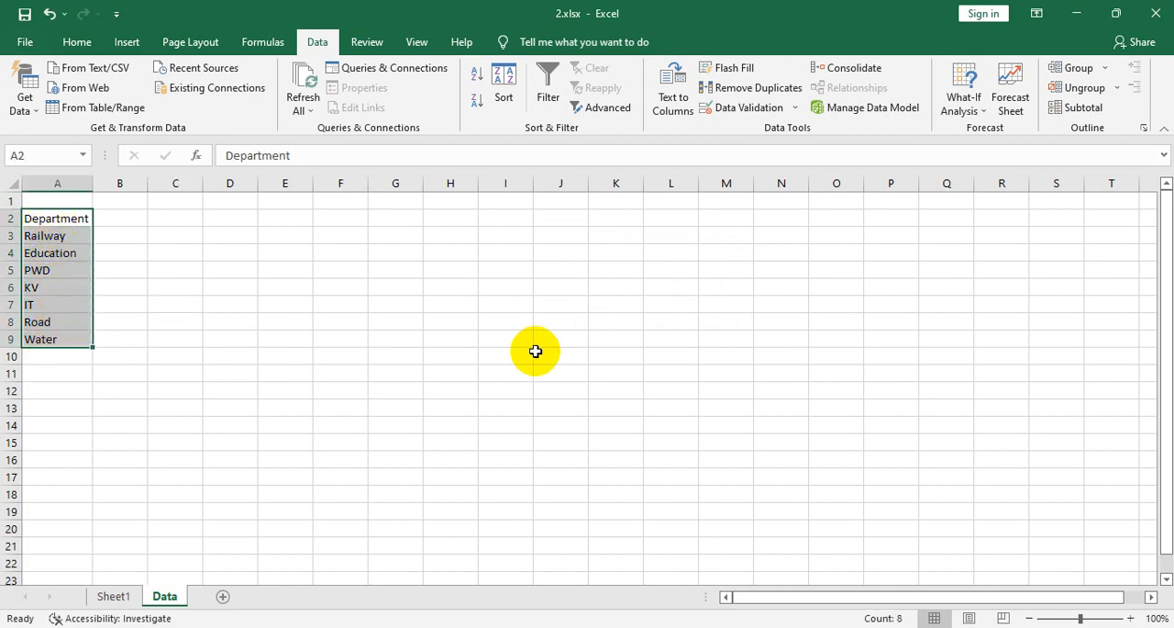
key("ctrl+t")
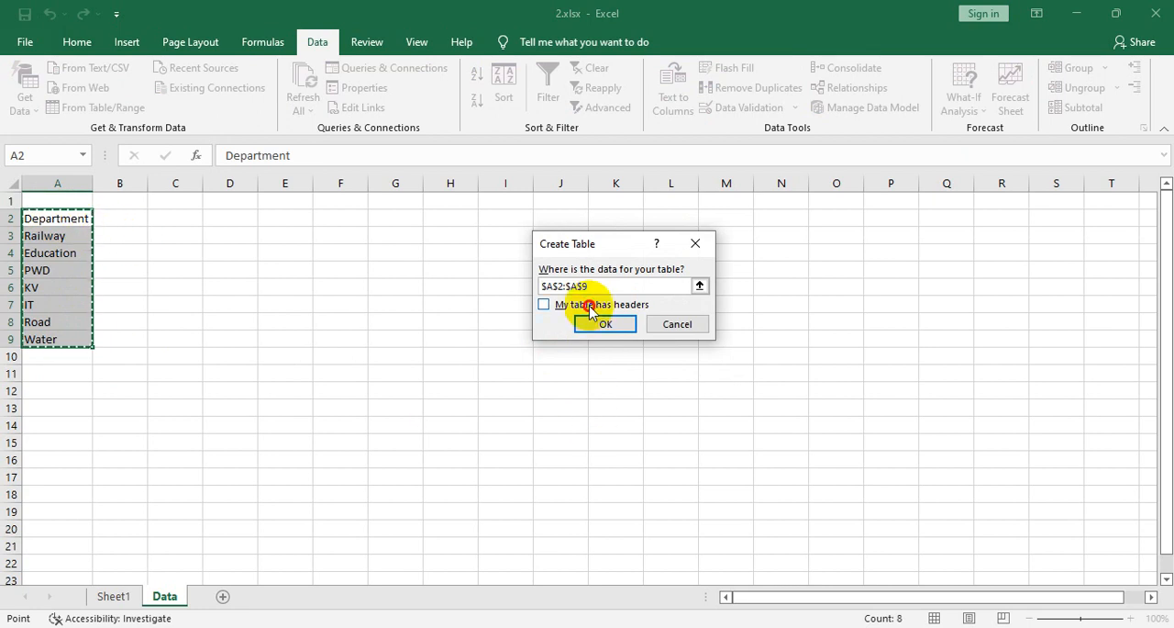
left_click(547, 305)
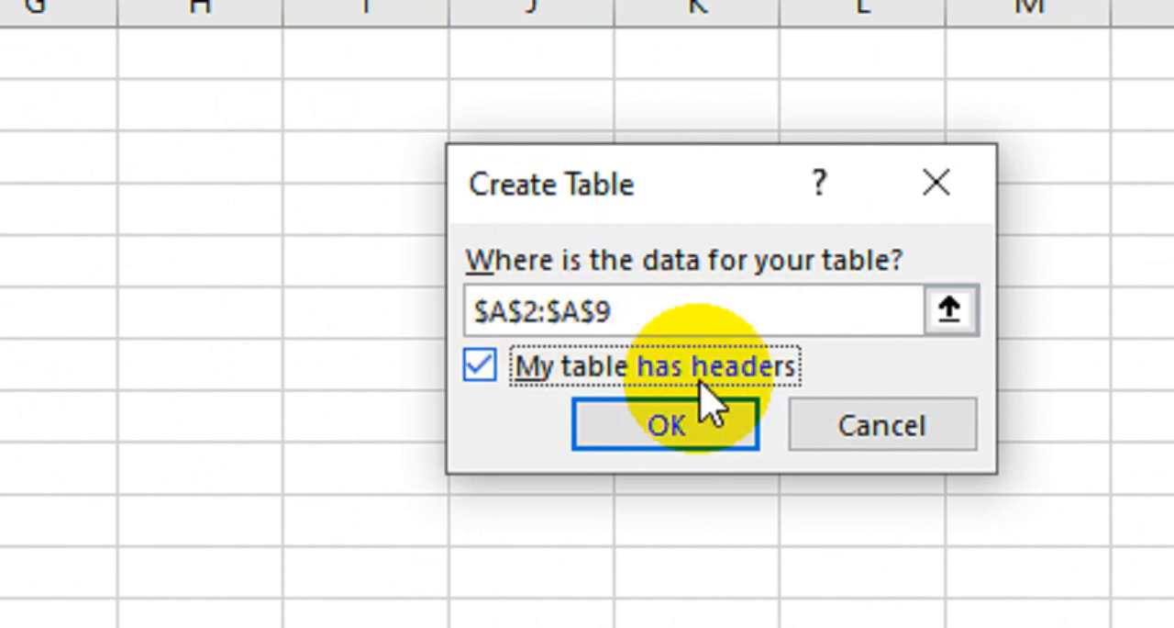
left_click(679, 427)
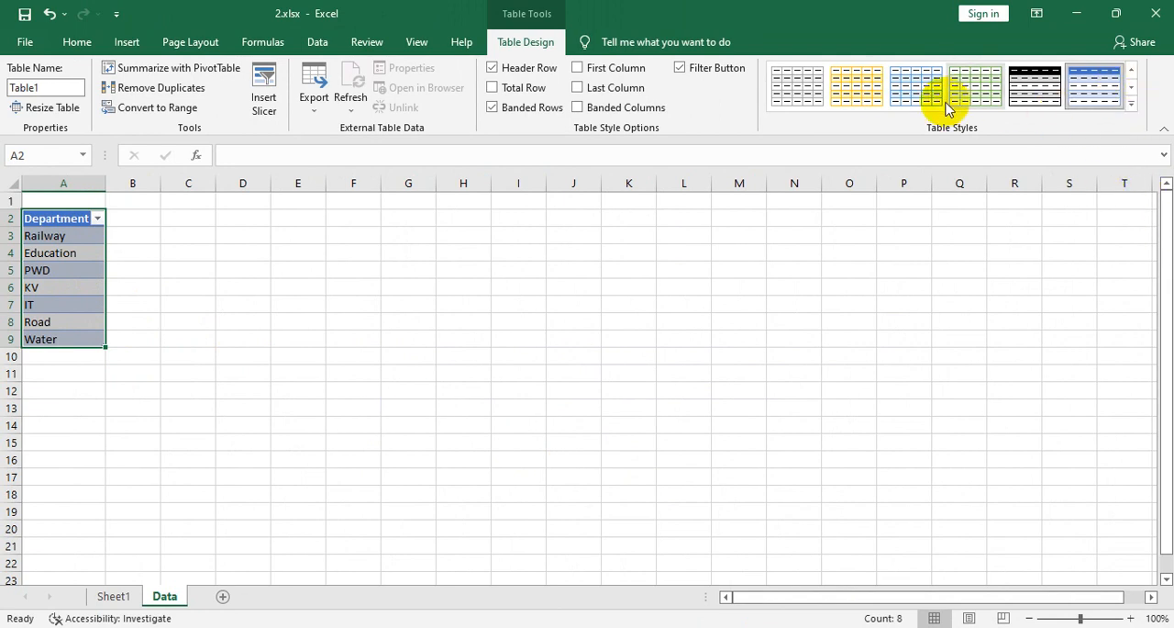
- Try two light table styles on the department table, and clear its table style
left_click(807, 99)
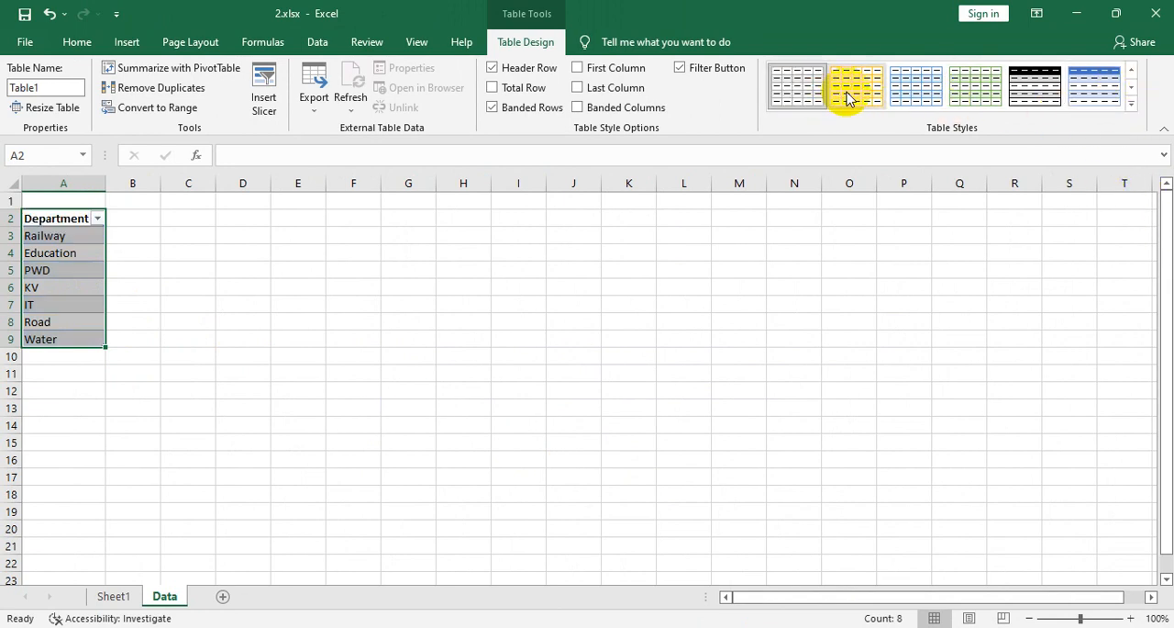
left_click(907, 88)
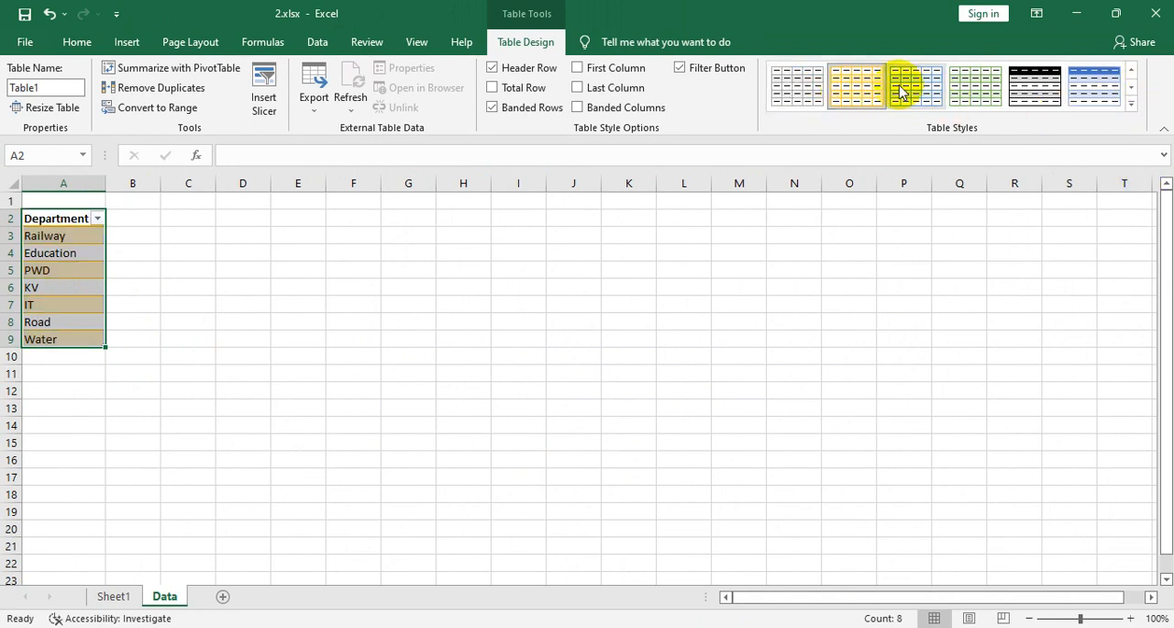
left_click(1130, 108)
scroll(948, 328, "down", 3)
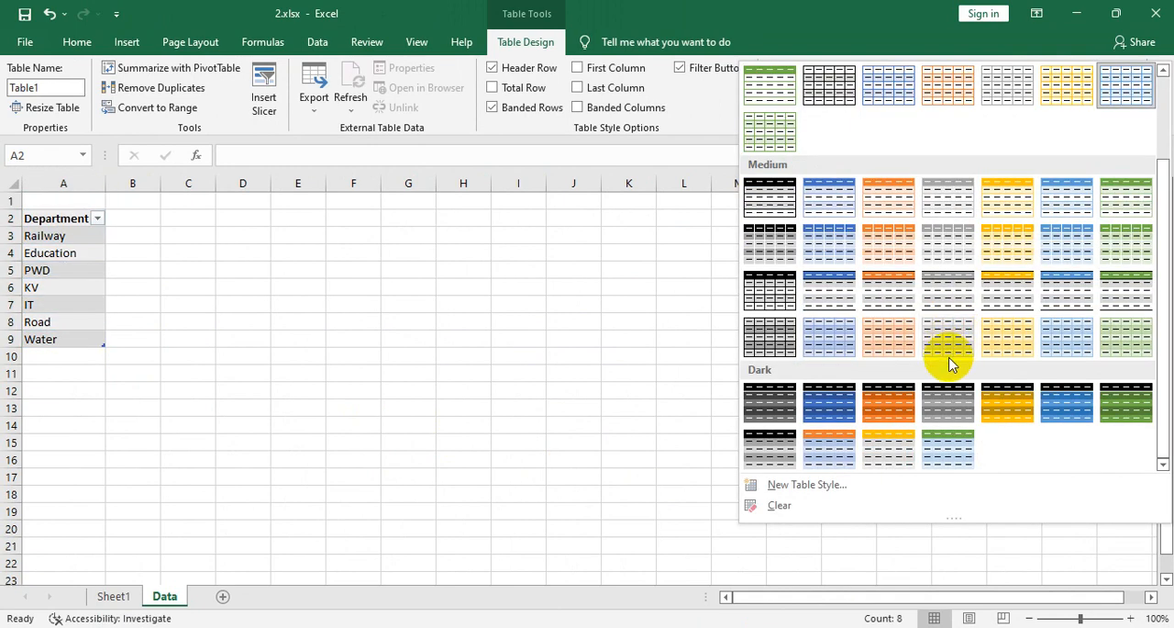
left_click(773, 510)
left_click(493, 393)
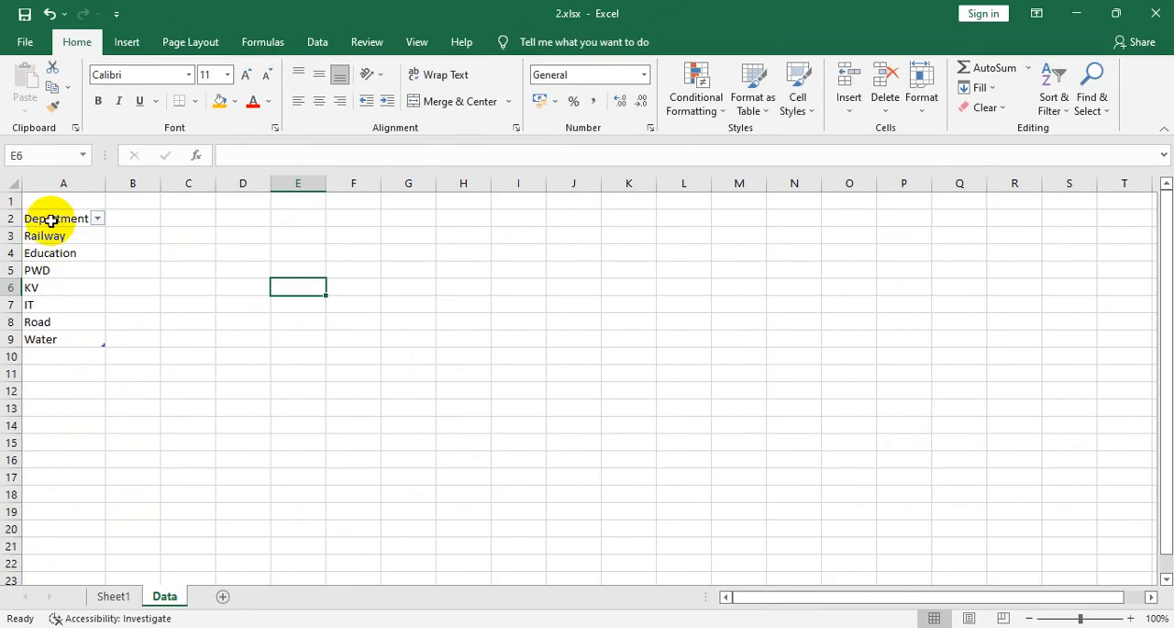
- Select the department table A2:A9 and rename it DepttTable
left_click_drag(81, 233, 83, 412)
left_click_drag(53, 338, 53, 338)
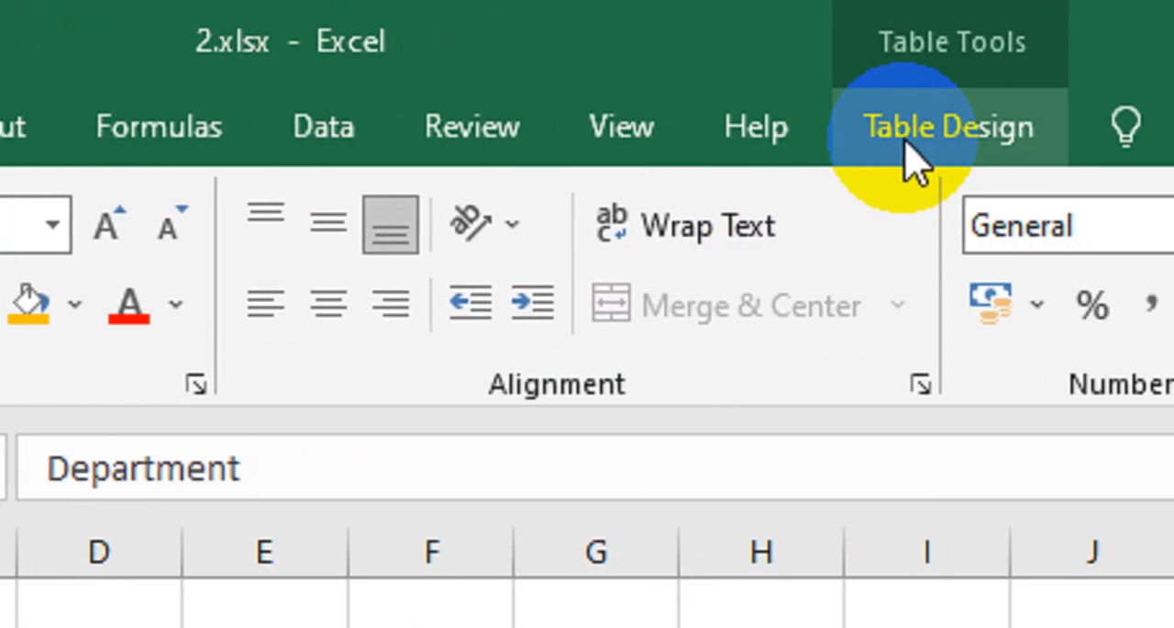
left_click(904, 145)
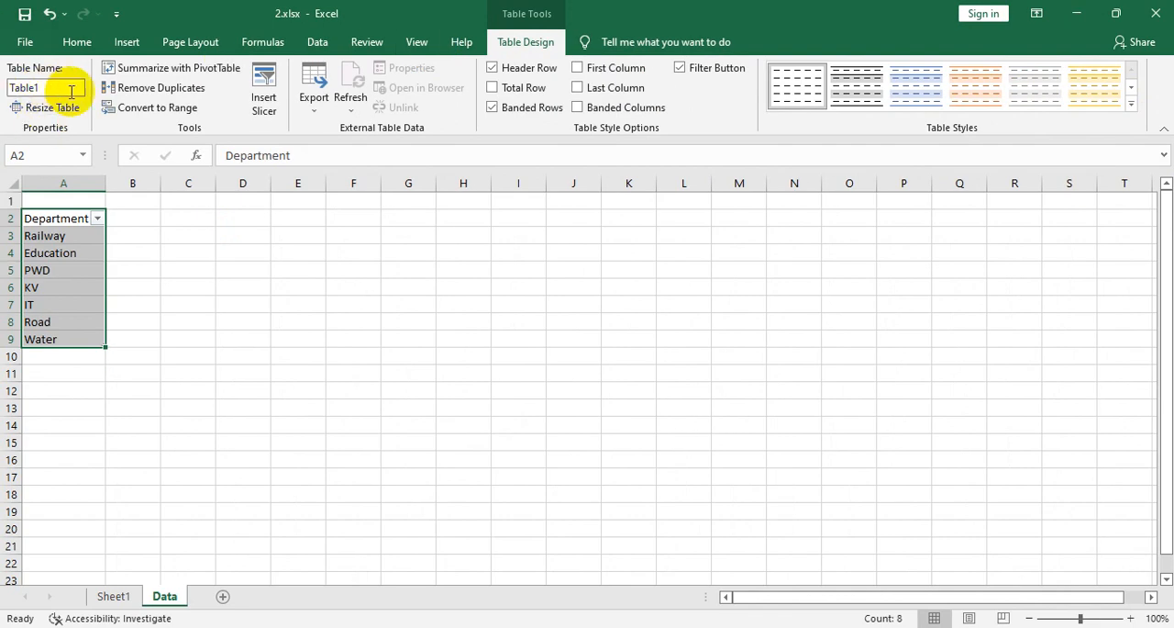
double_click(56, 93)
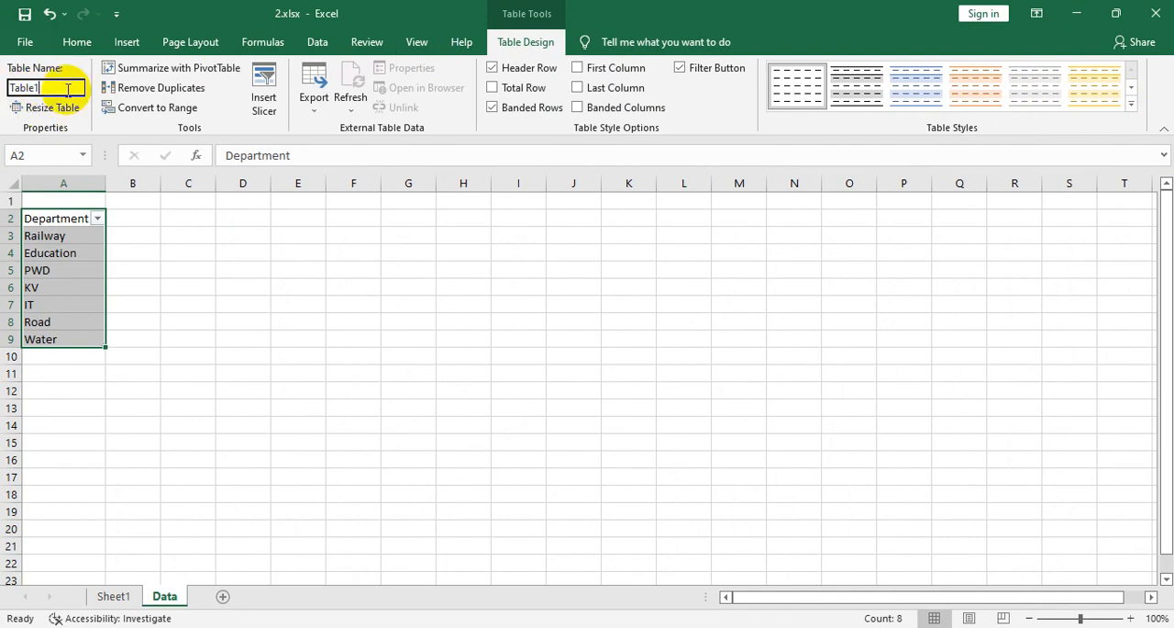
left_click_drag(68, 89, 3, 79)
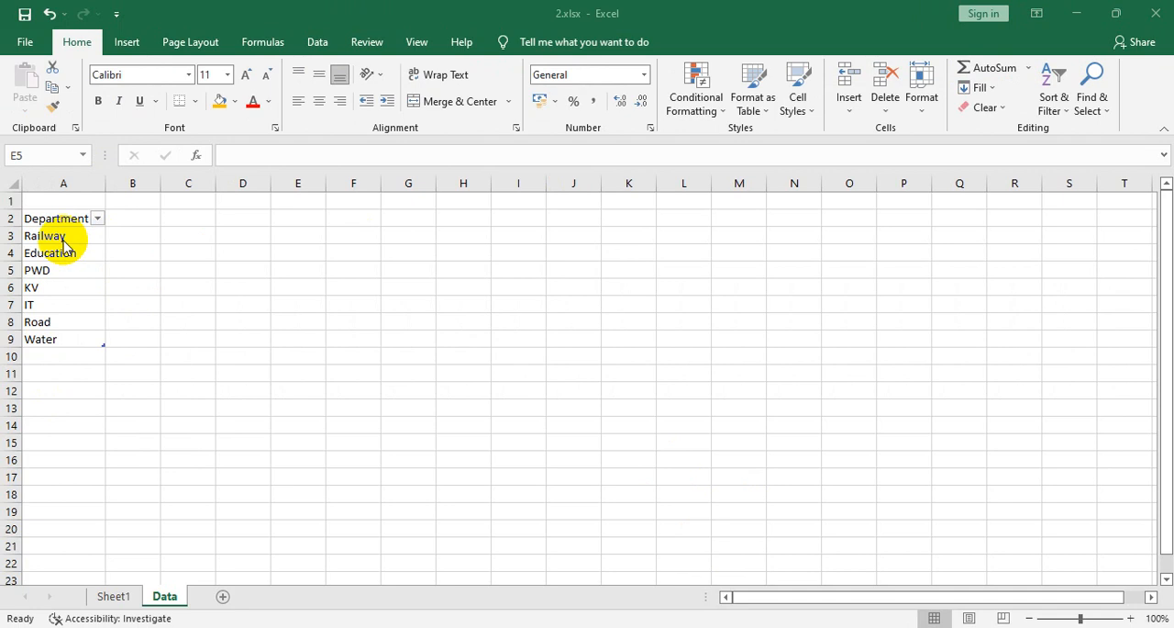
left_click(98, 597)
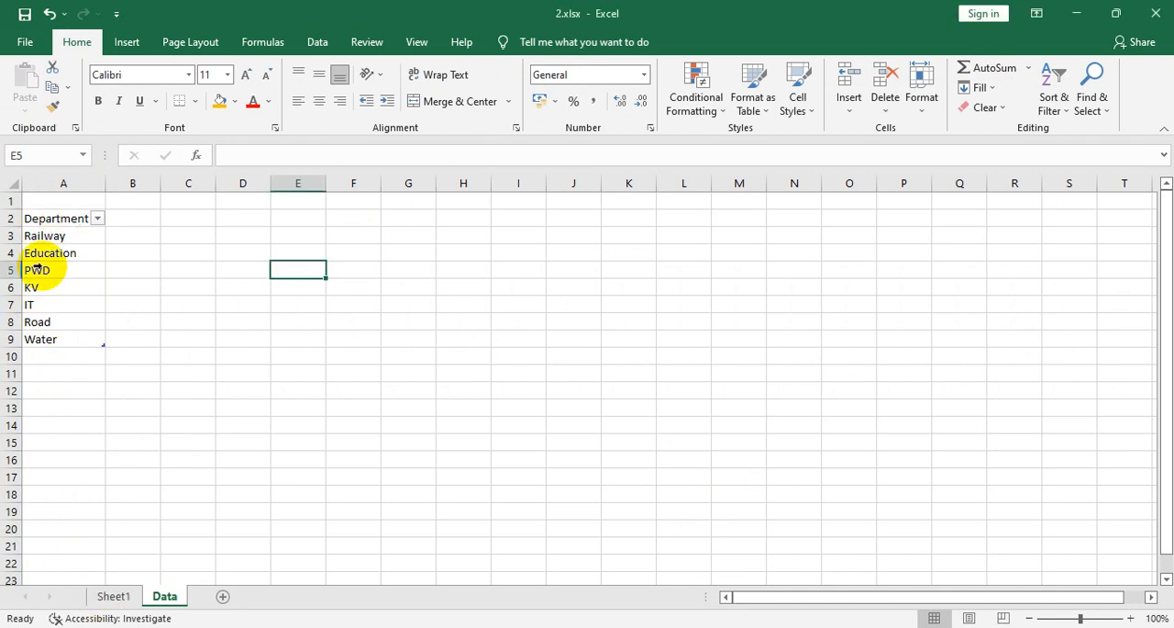
left_click(119, 597)
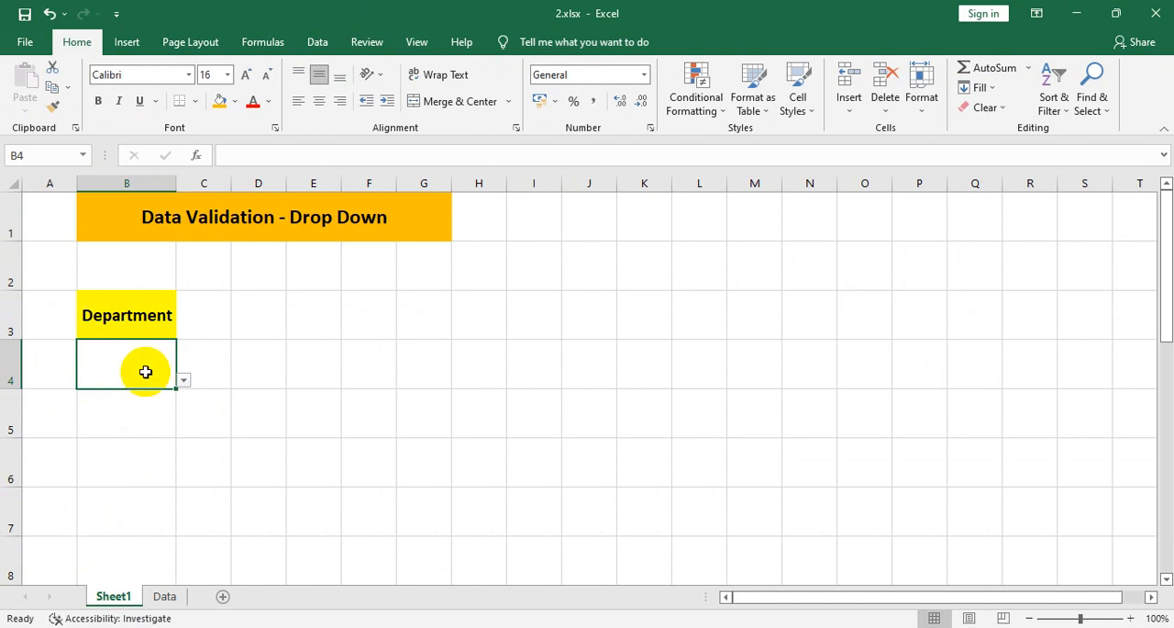
left_click(166, 598)
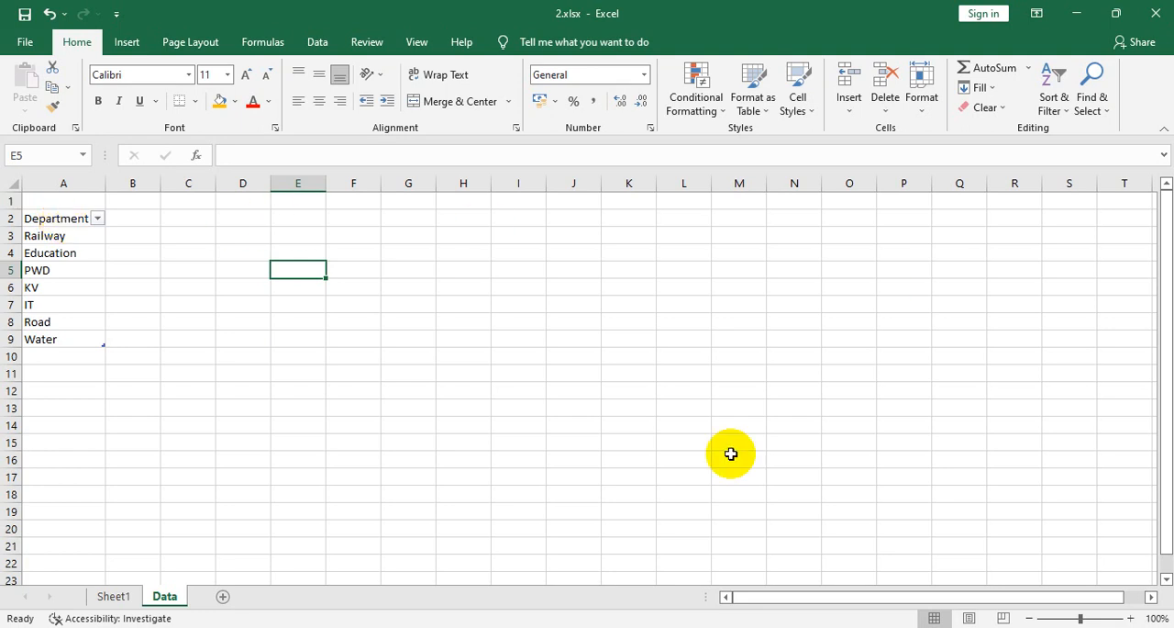
left_click(365, 219)
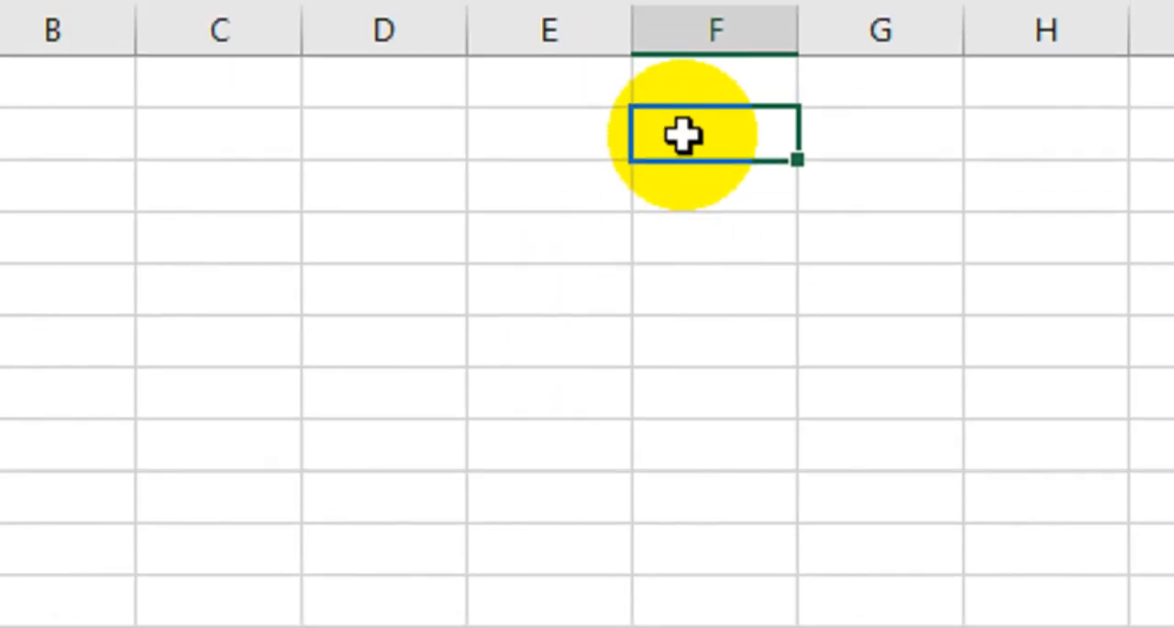
double_click(344, 219)
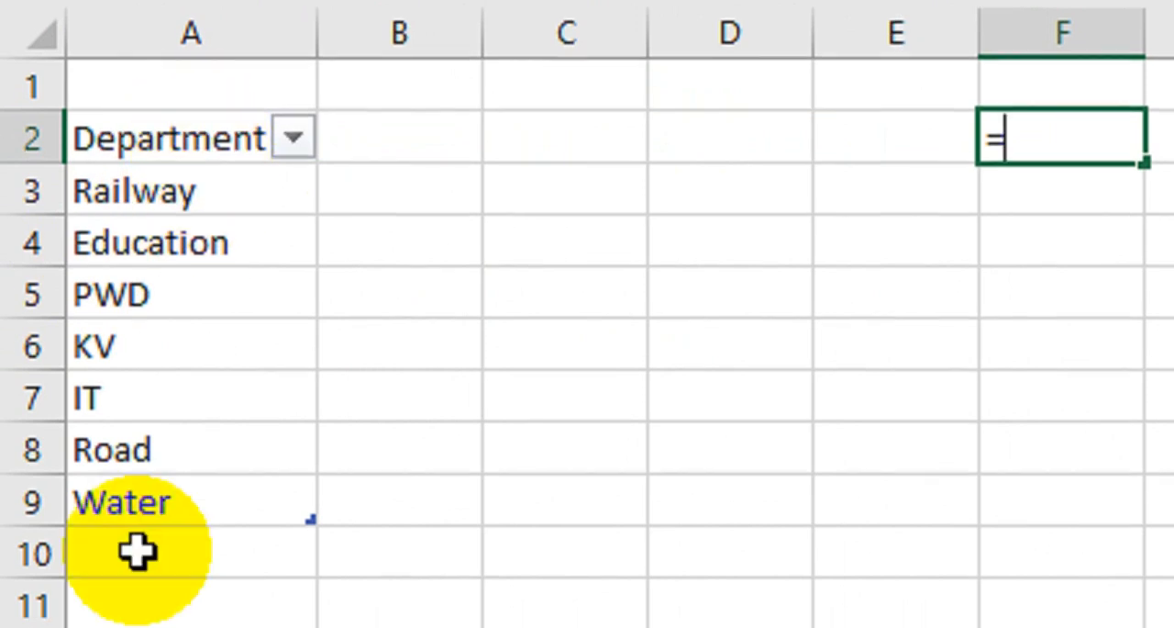
left_click(143, 148)
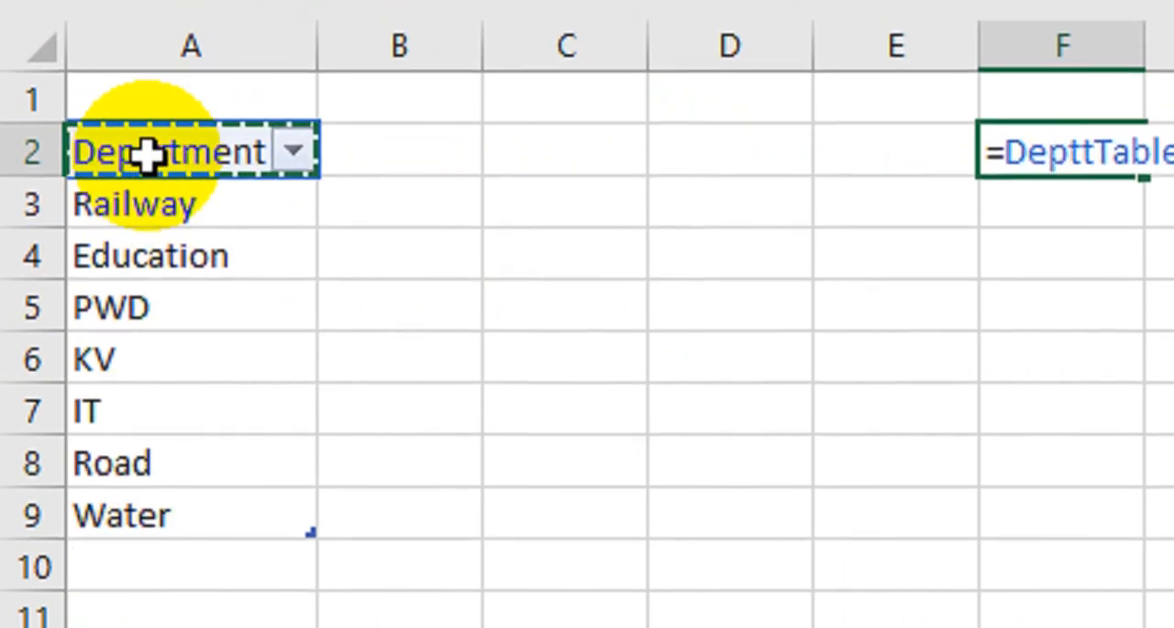
left_click_drag(142, 156, 139, 472)
left_click(140, 472)
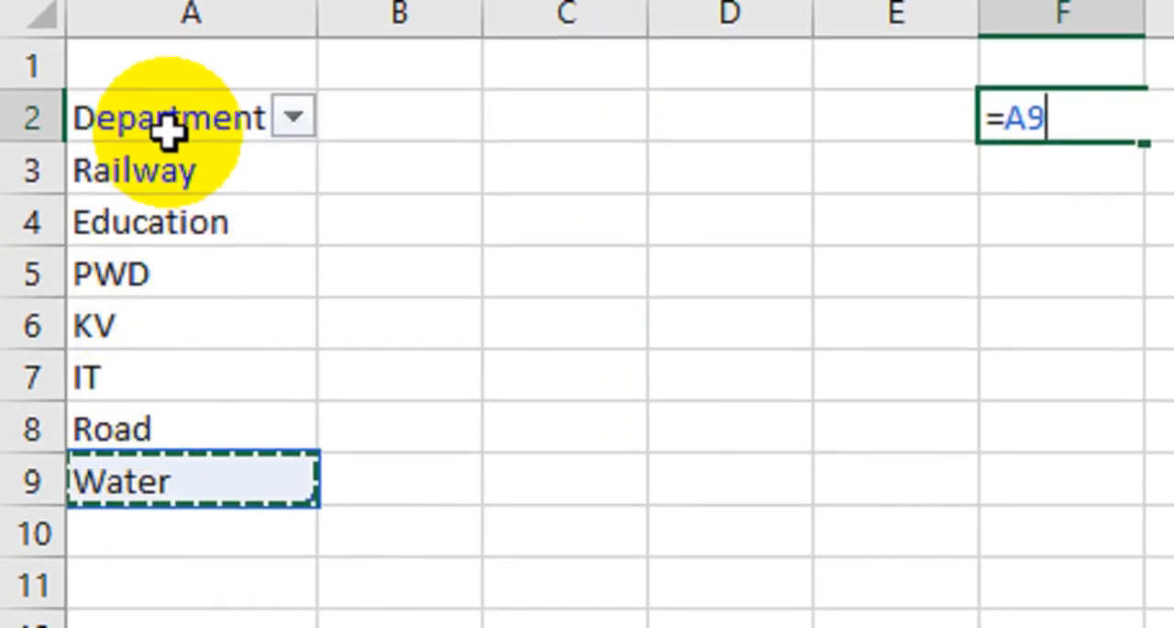
left_click(170, 115)
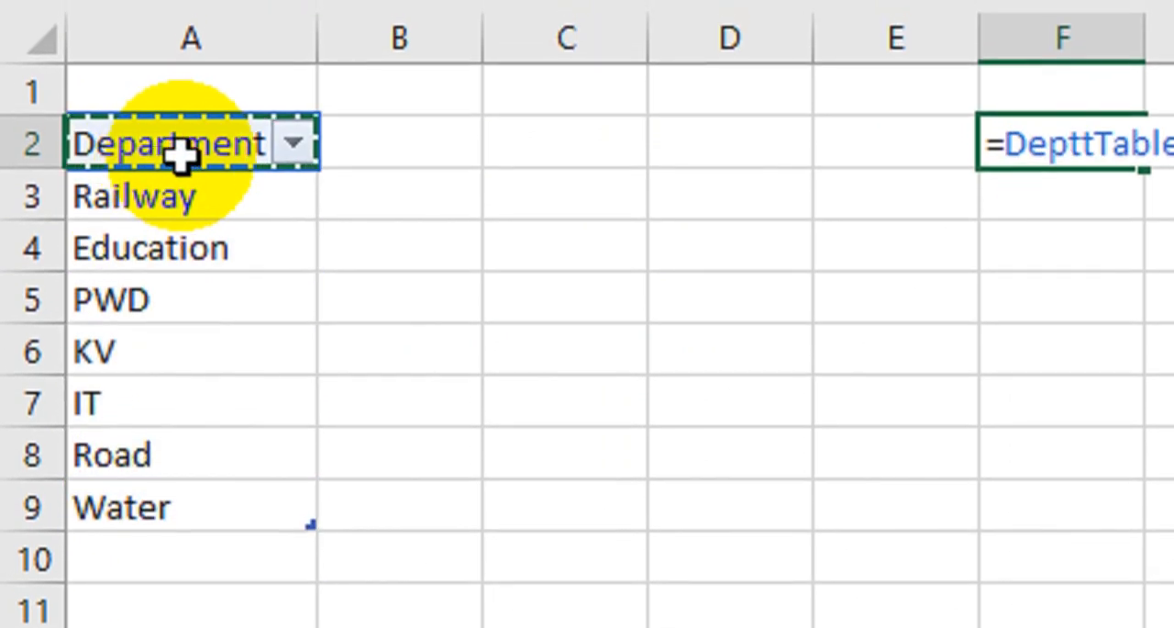
key("Escape")
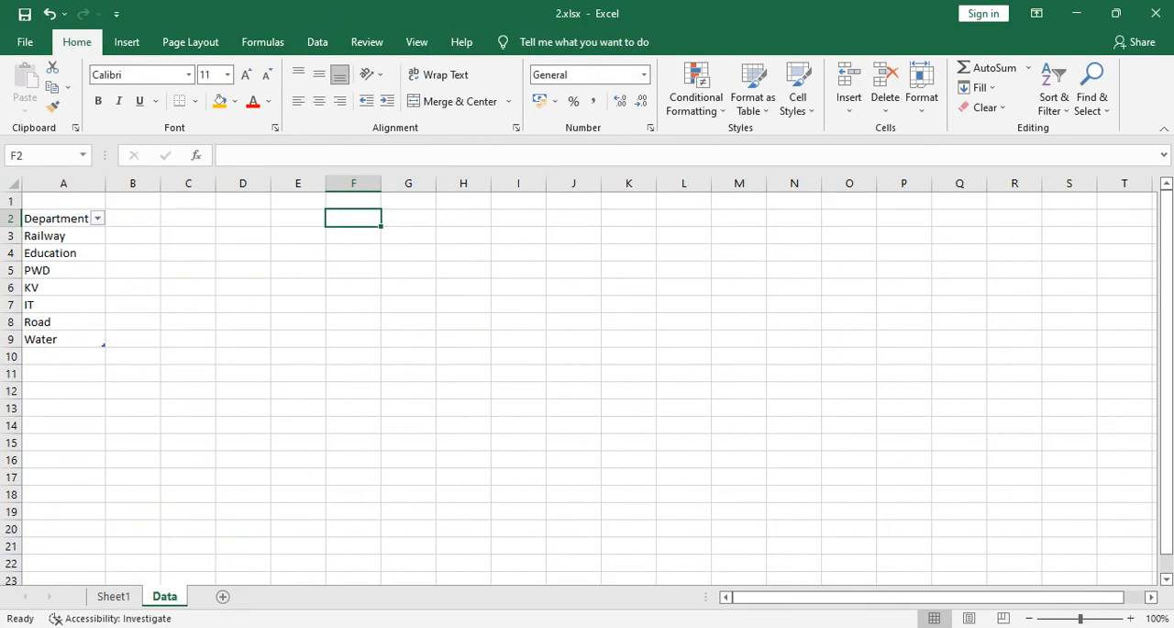
- Build the reference =DepttTable[Department] in cell F2 of the Data sheet, copy its text, and discard the unfinished entry on returning to Sheet1
type("=")
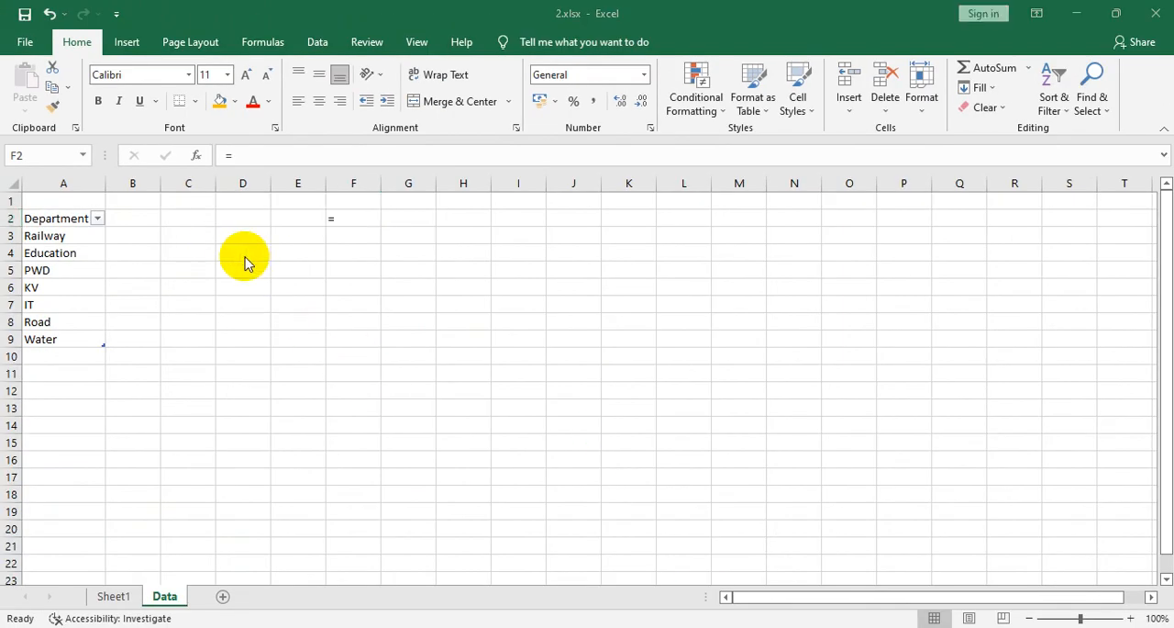
double_click(348, 224)
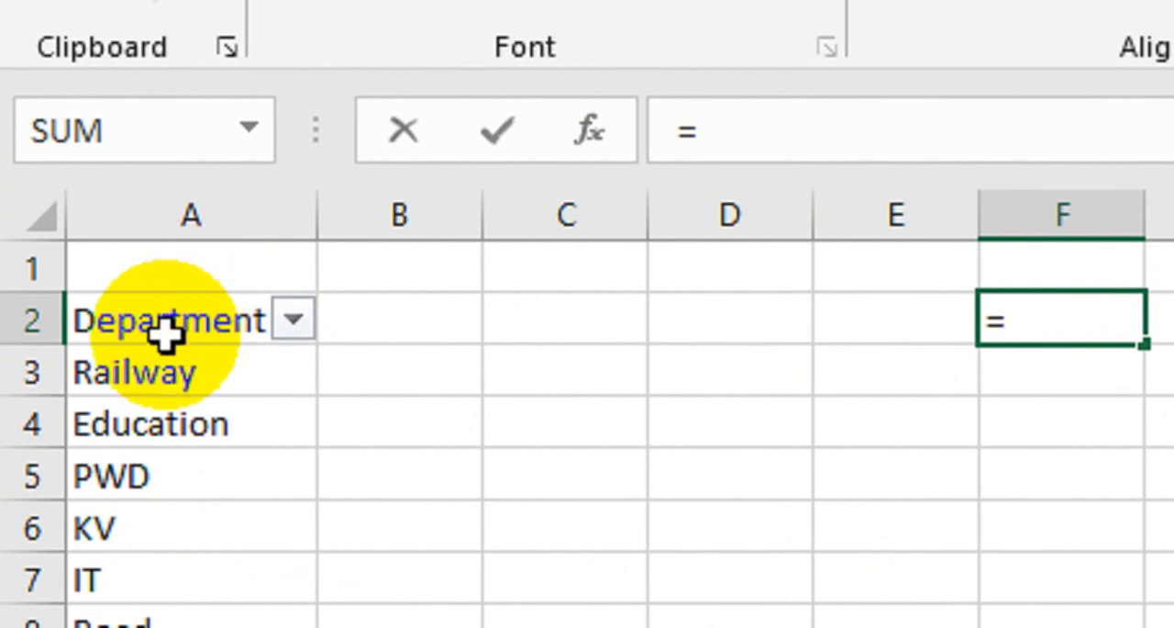
left_click(181, 286)
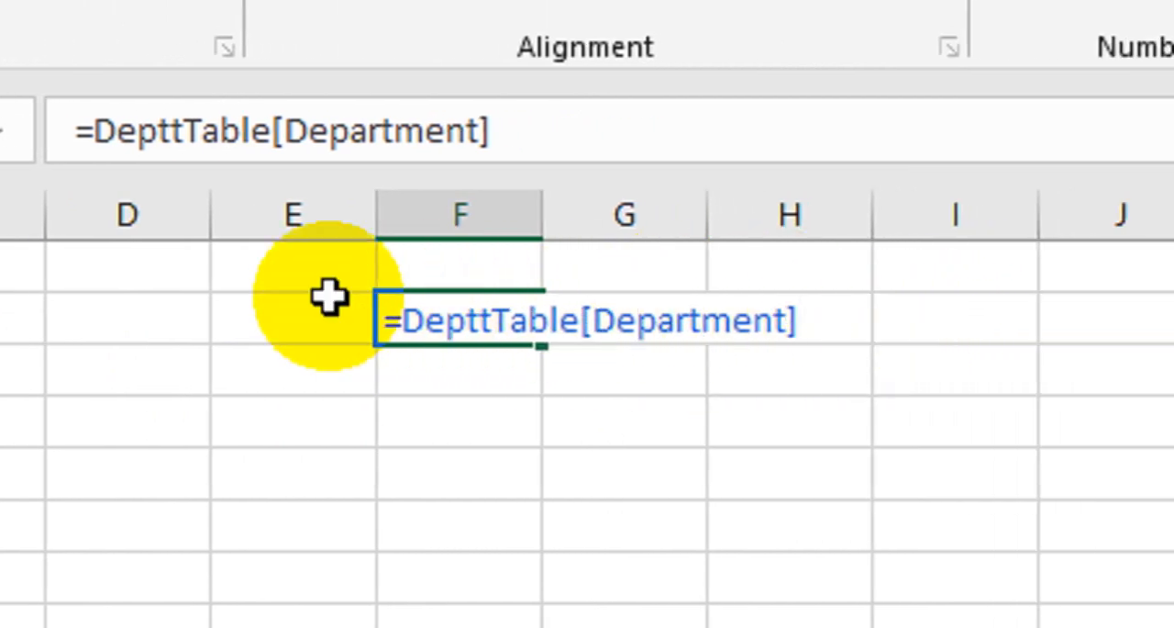
left_click_drag(509, 147, 55, 140)
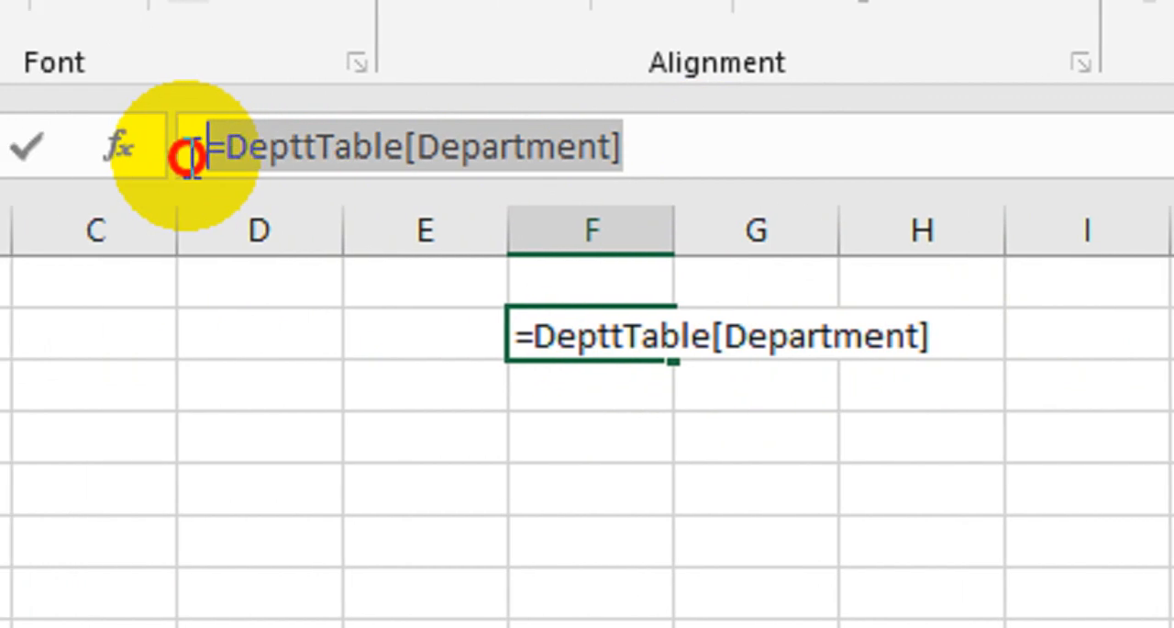
right_click(266, 156)
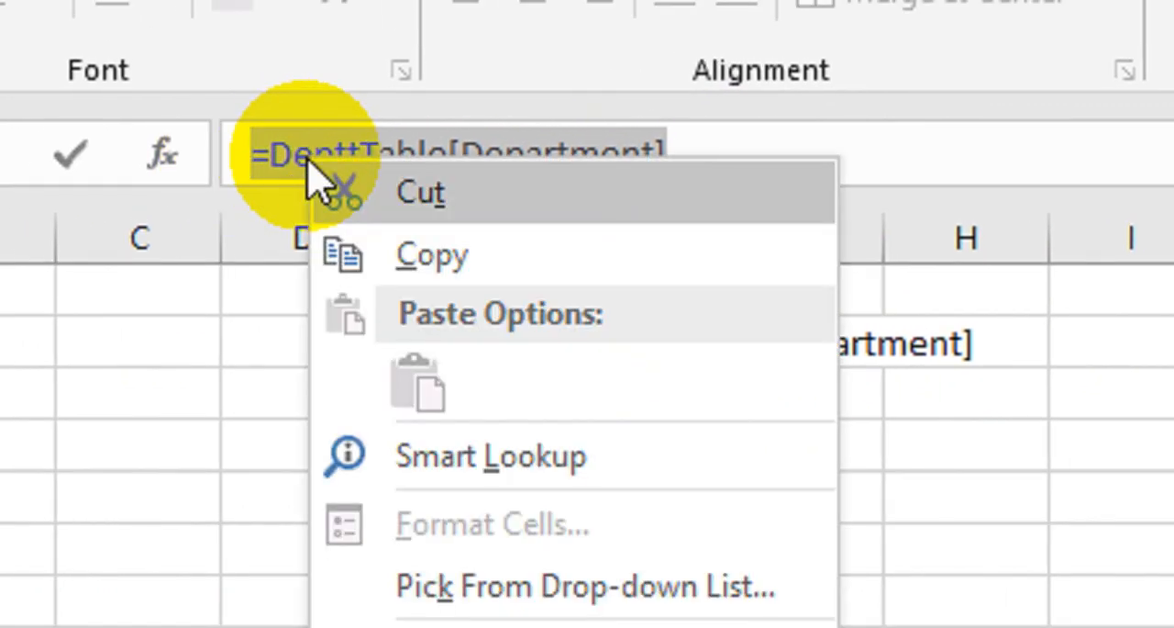
left_click(431, 255)
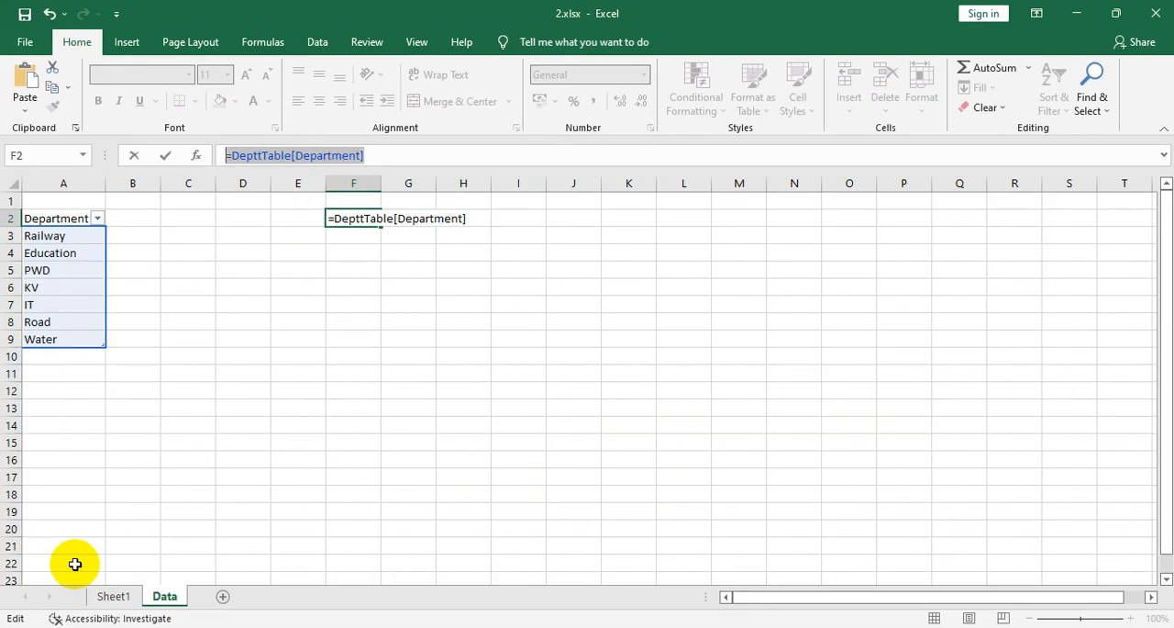
left_click(114, 596)
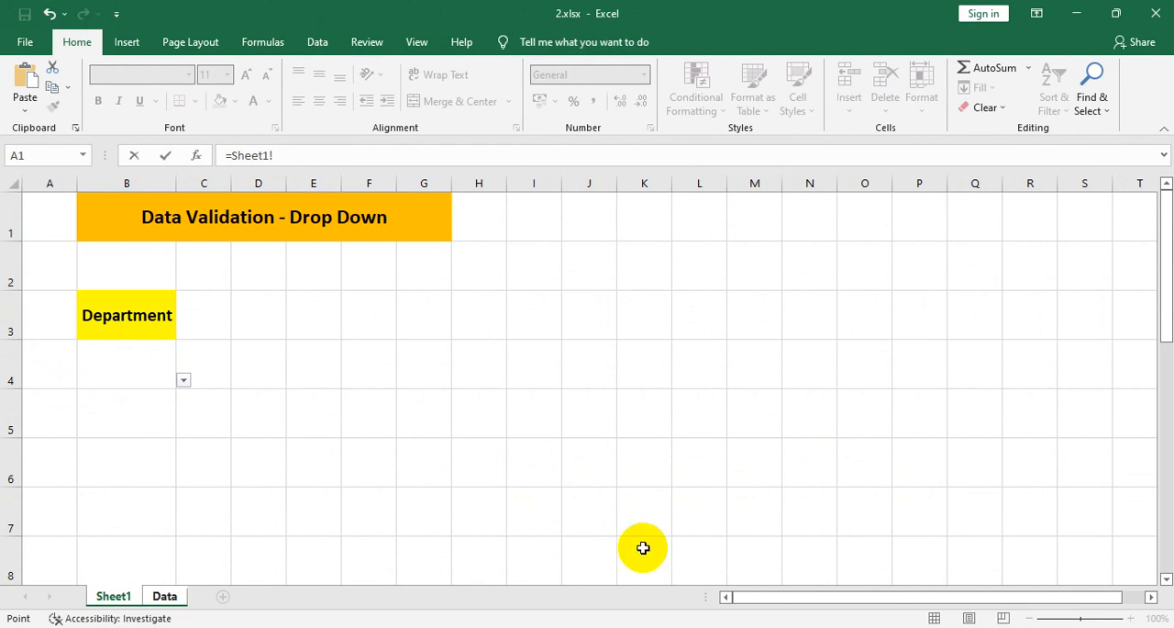
key("Escape")
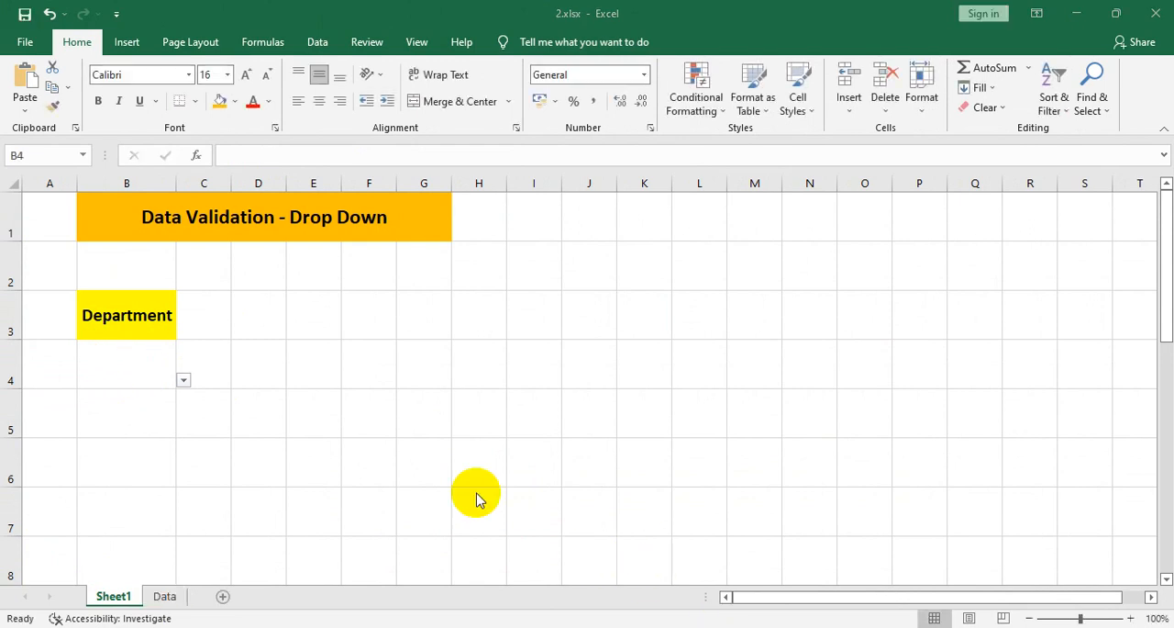
- Replace the list validation source of cell B4 on Sheet1 with the copied reference =DepttTable[Department]
left_click(125, 366)
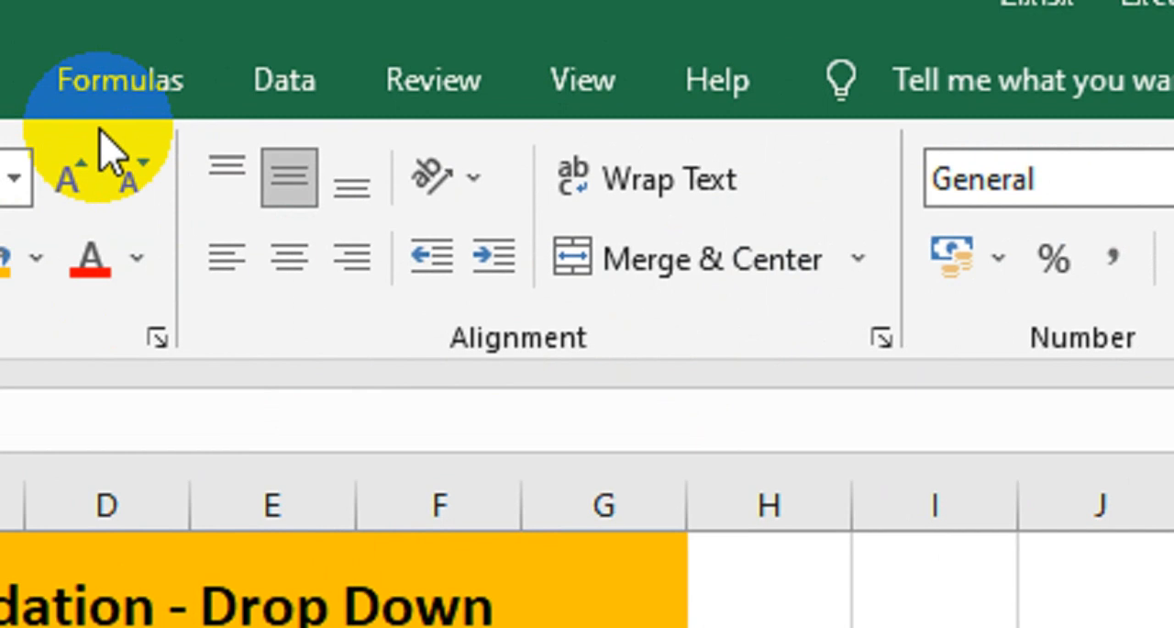
left_click(288, 82)
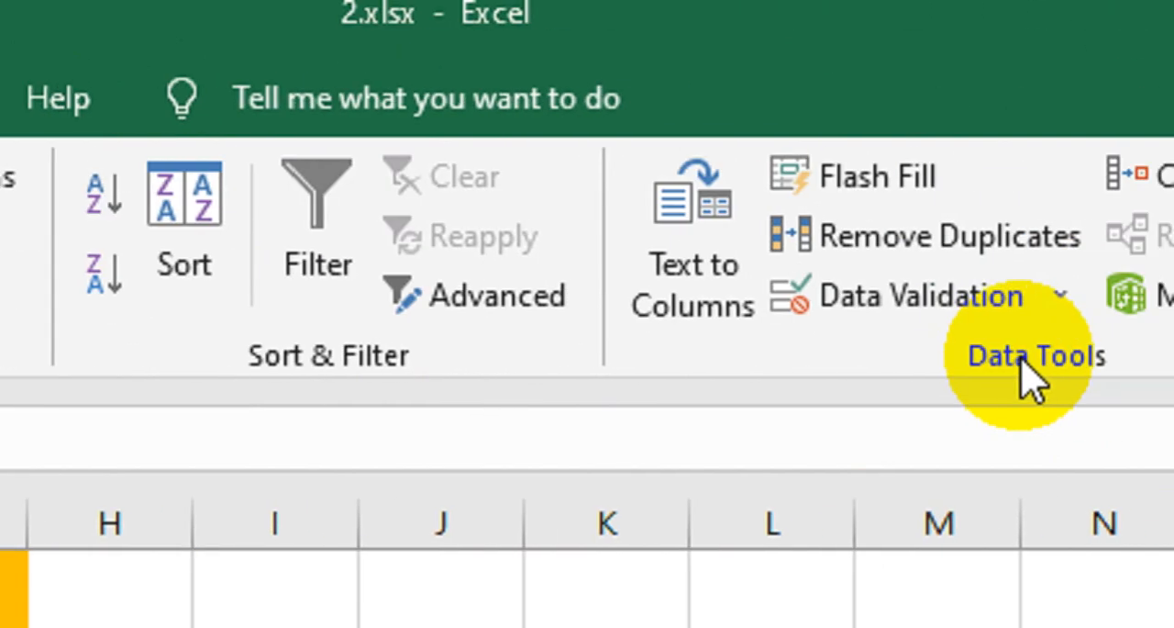
left_click(963, 294)
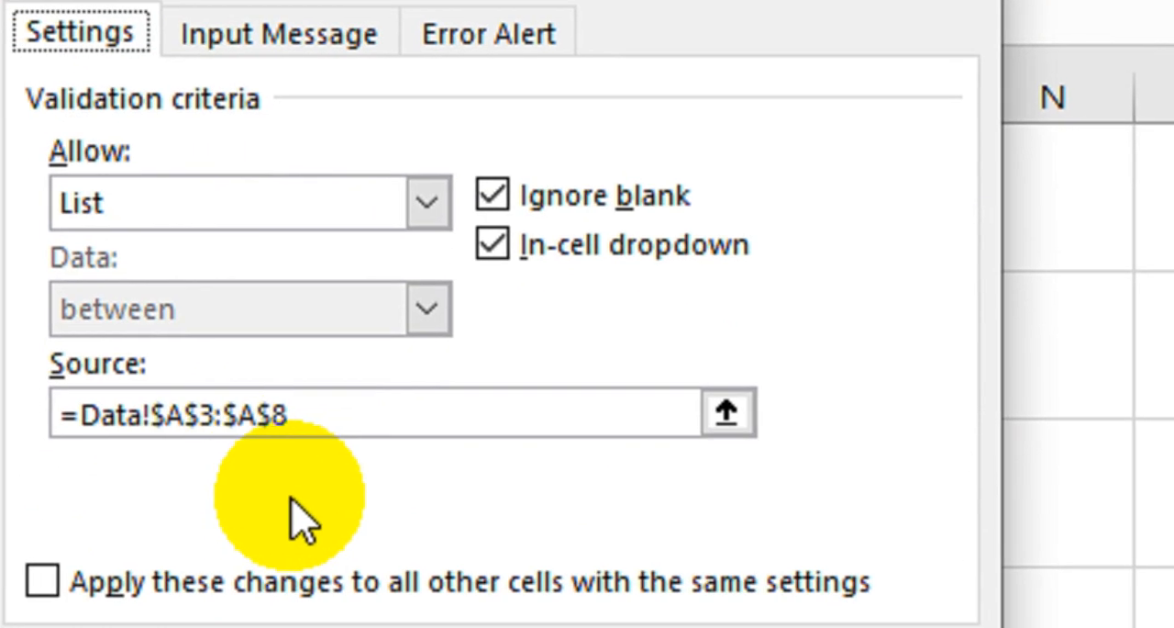
left_click(301, 417)
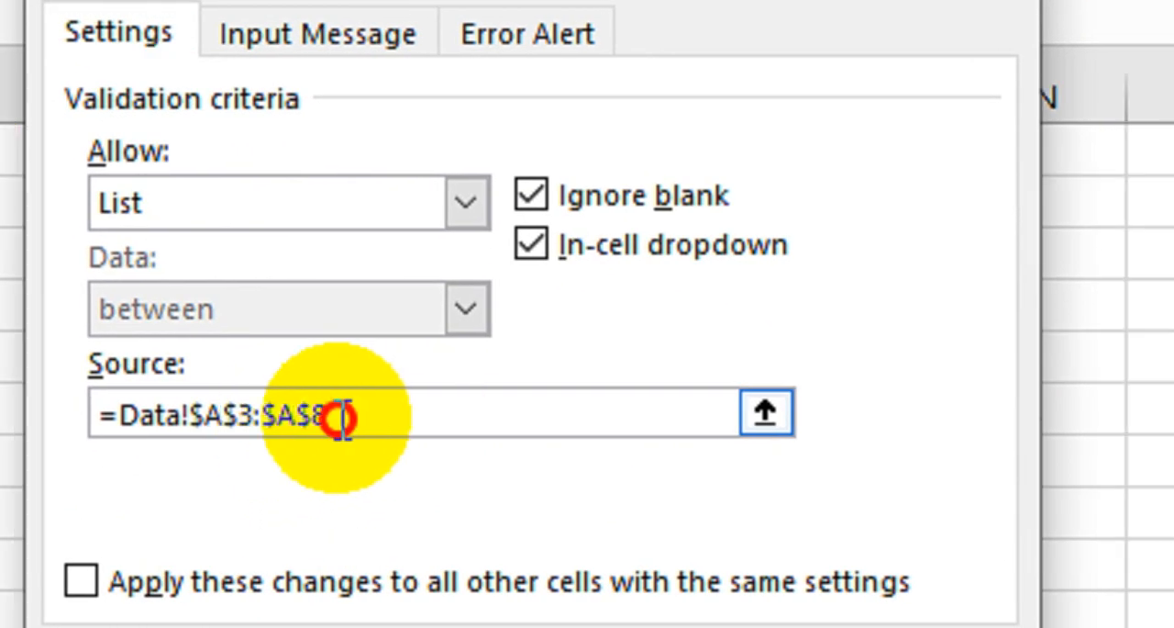
left_click_drag(339, 417, 79, 419)
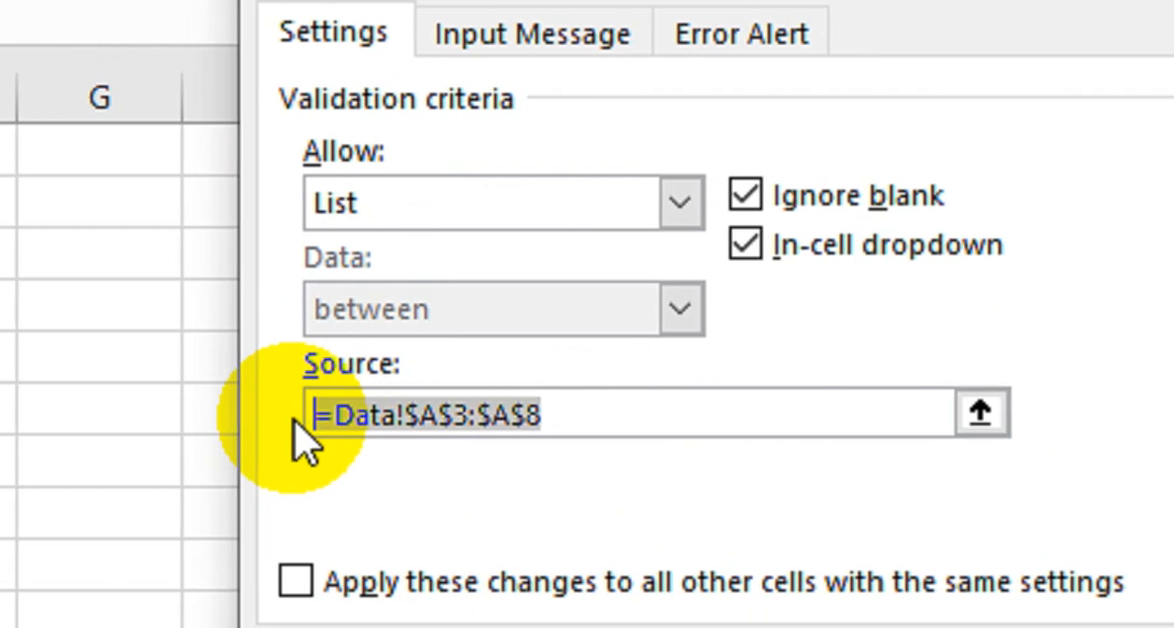
type("=")
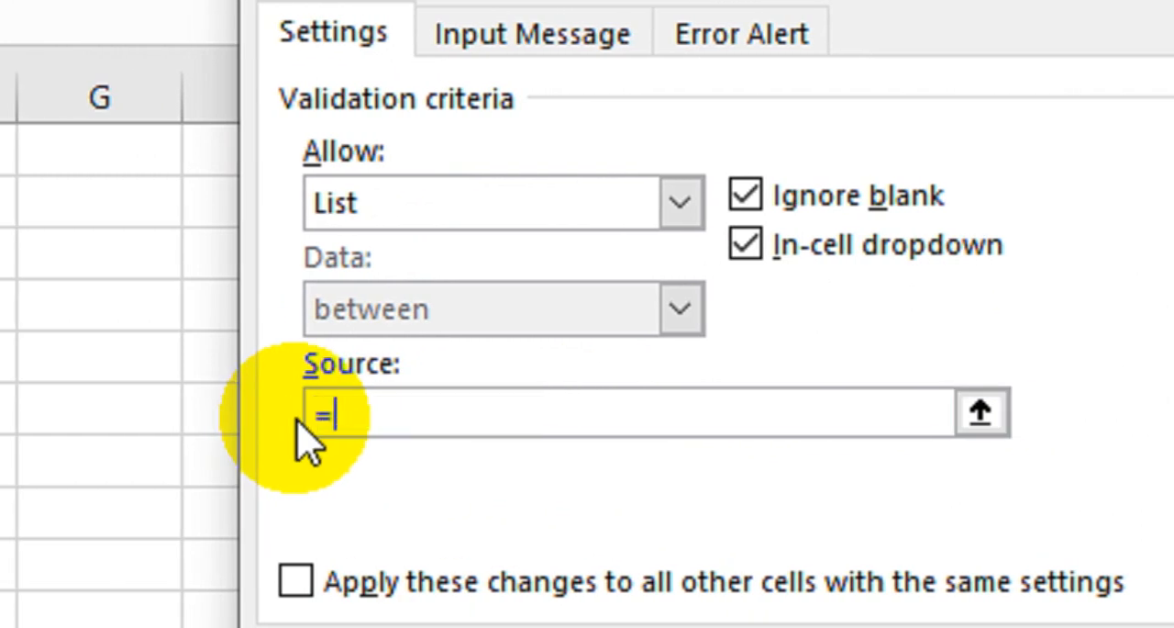
key("ctrl+v")
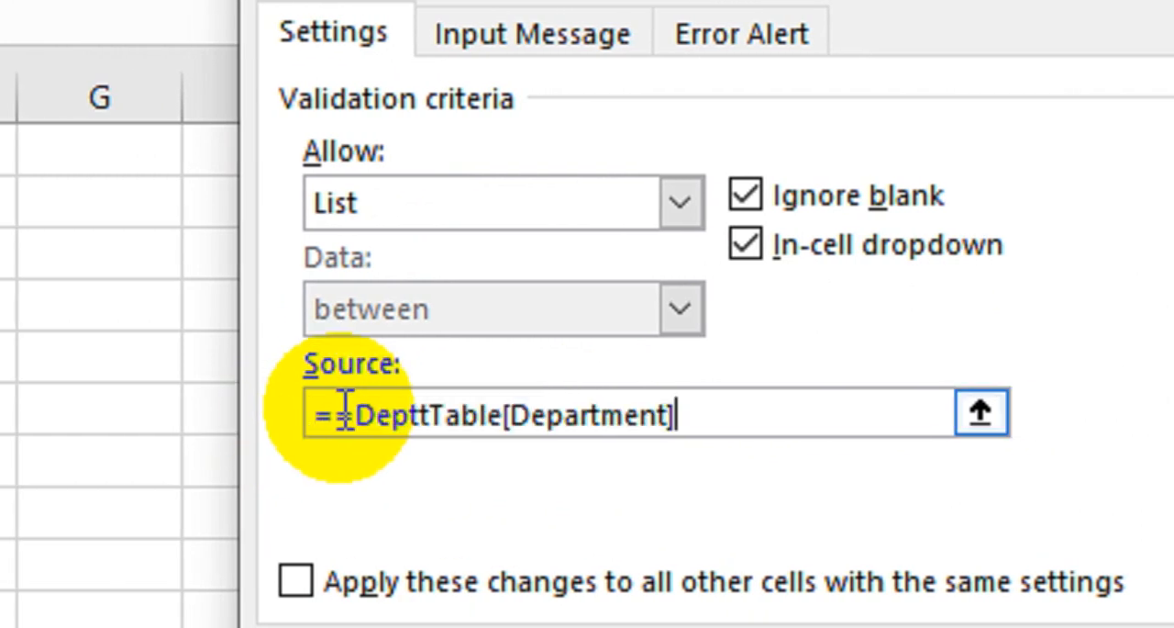
left_click(345, 413)
key("BackSpace")
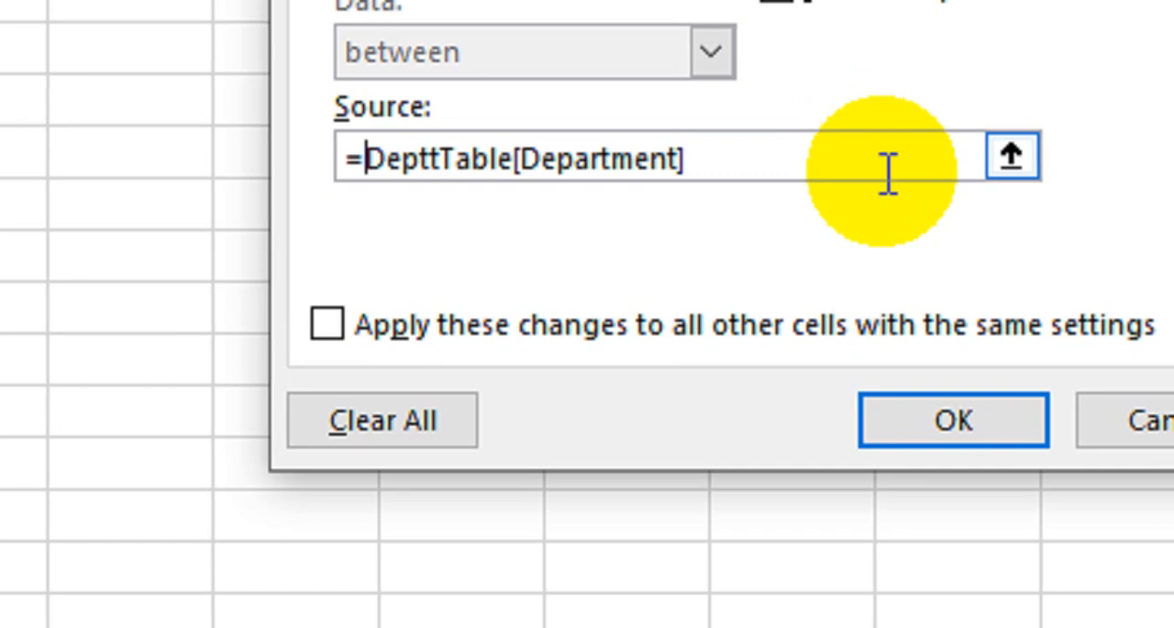
- Wrap the validation source in the INDIRECT function with the table reference in quotes: =indirect("DepttTable[Department]")
type("indirect")
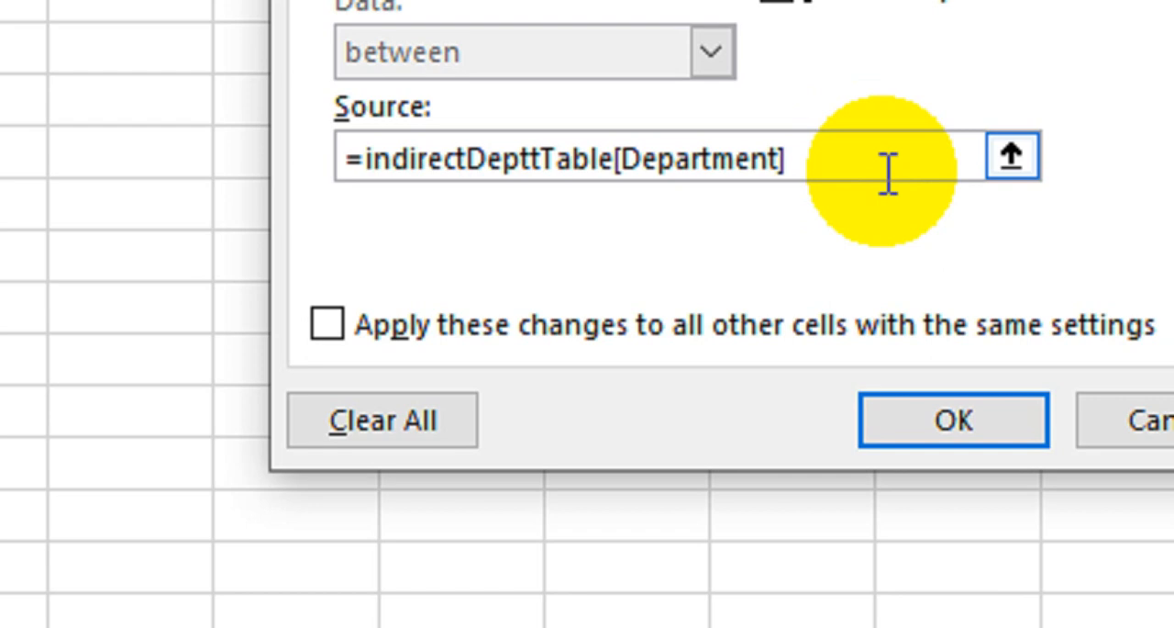
type("(")
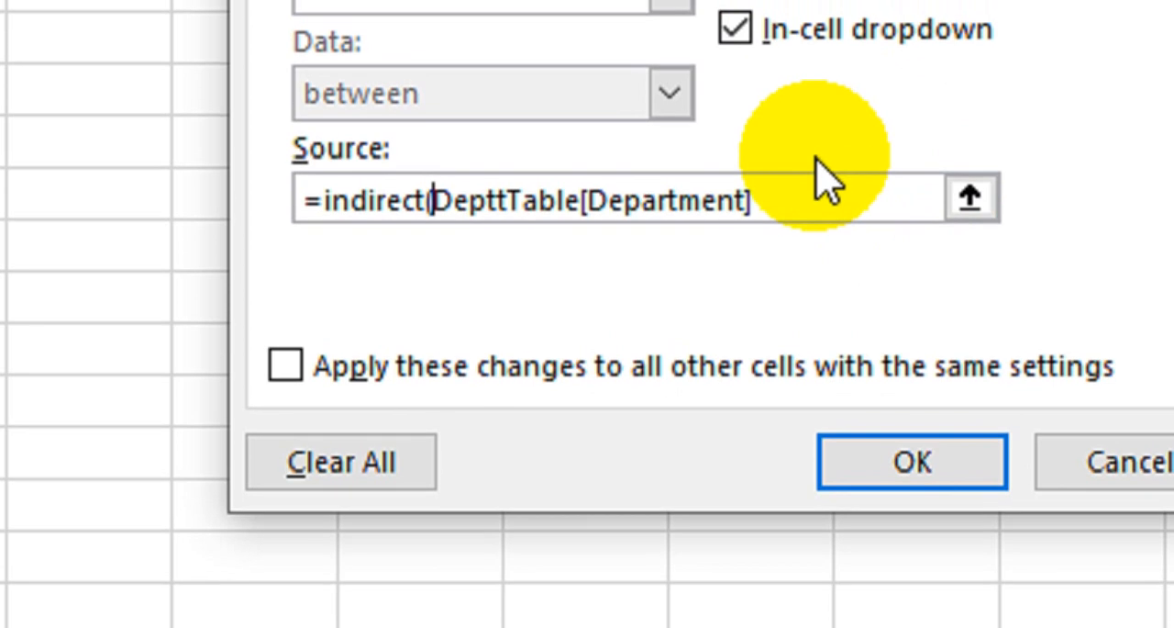
type("\"")
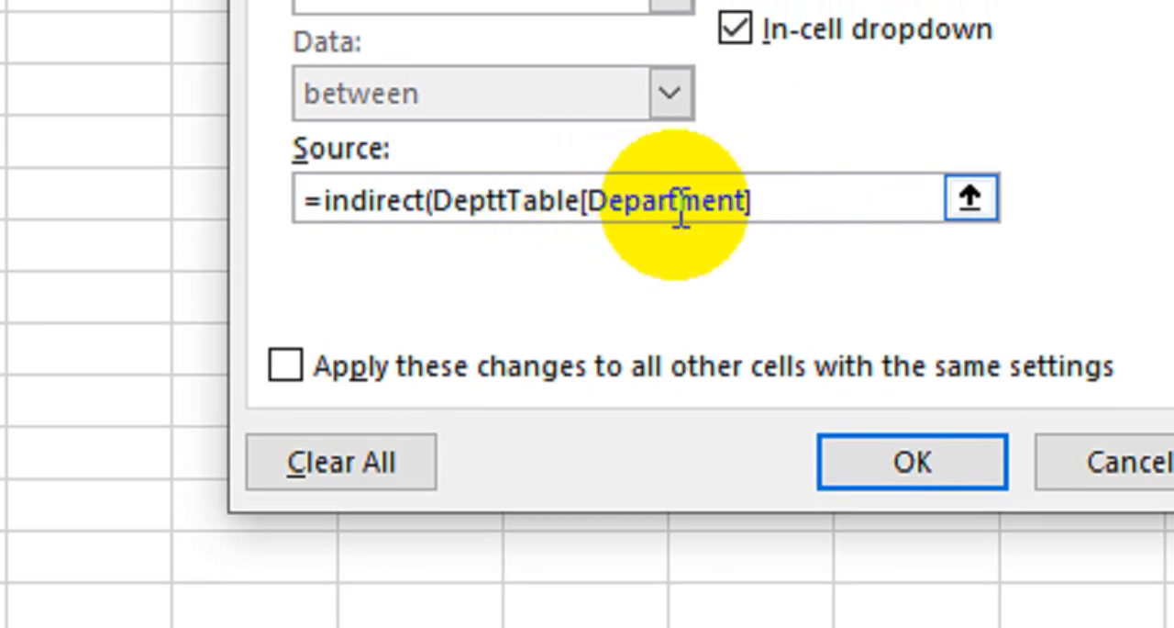
type("\"\"")
key("BackSpace")
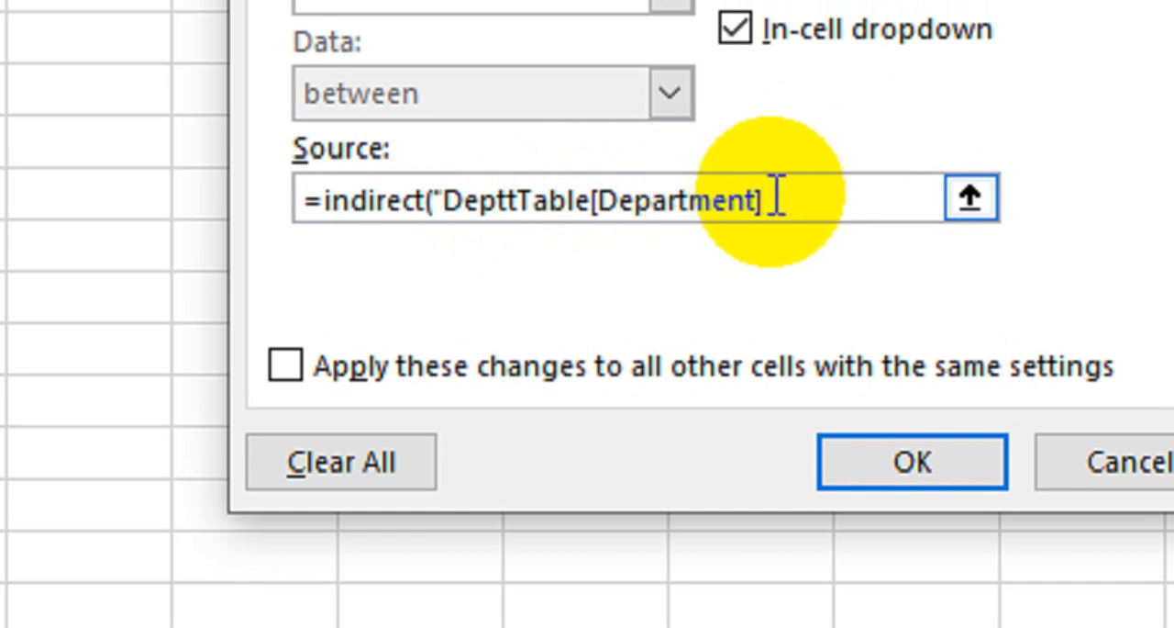
type(")")
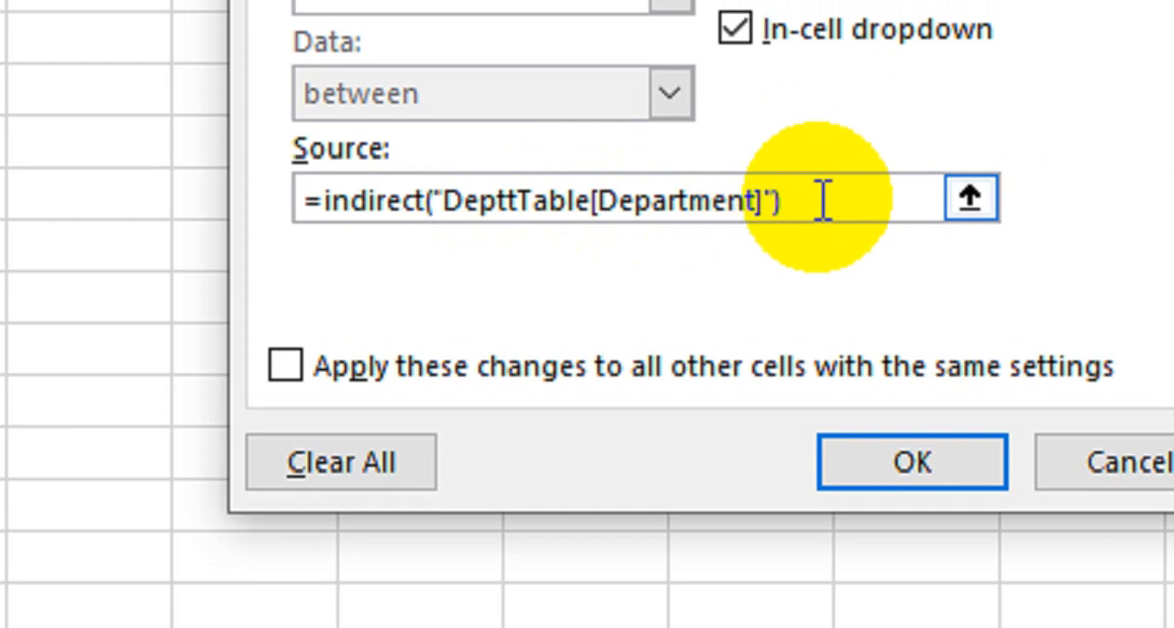
- Copy the complete validation source formula and paste it into a new WordPad document
left_click_drag(823, 200, 237, 204)
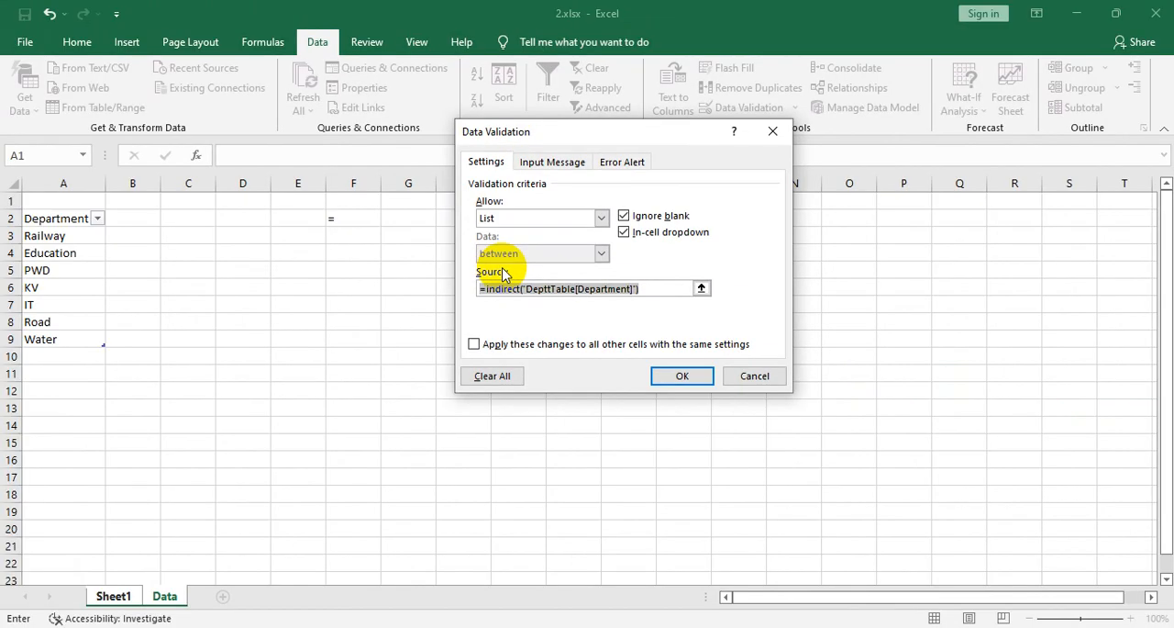
key("super+r")
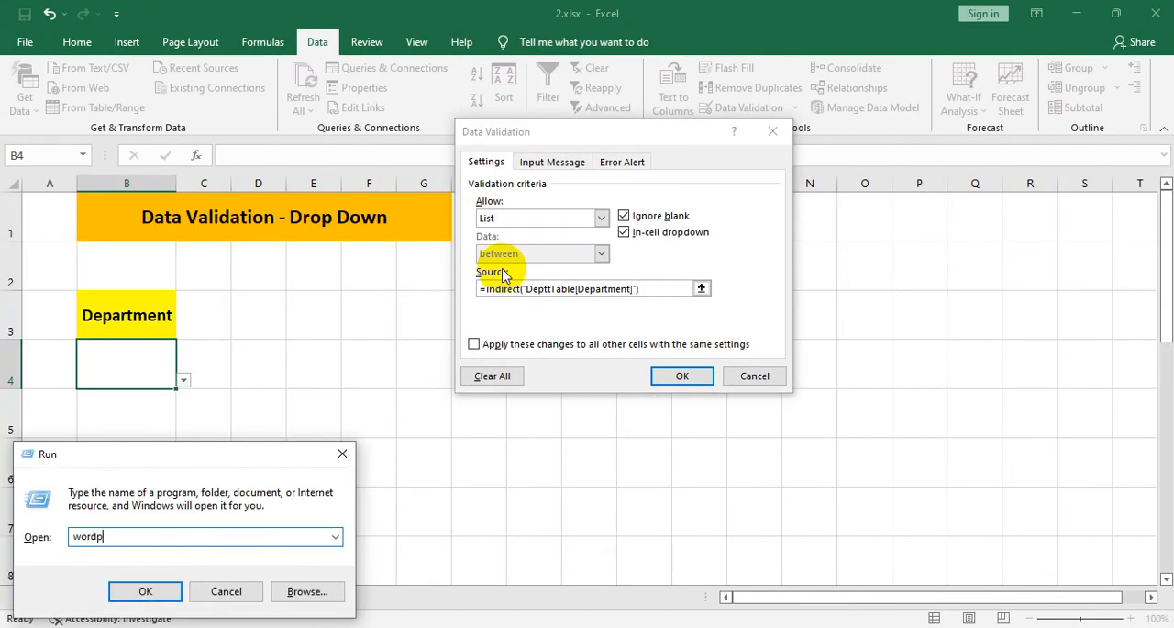
left_click(503, 274)
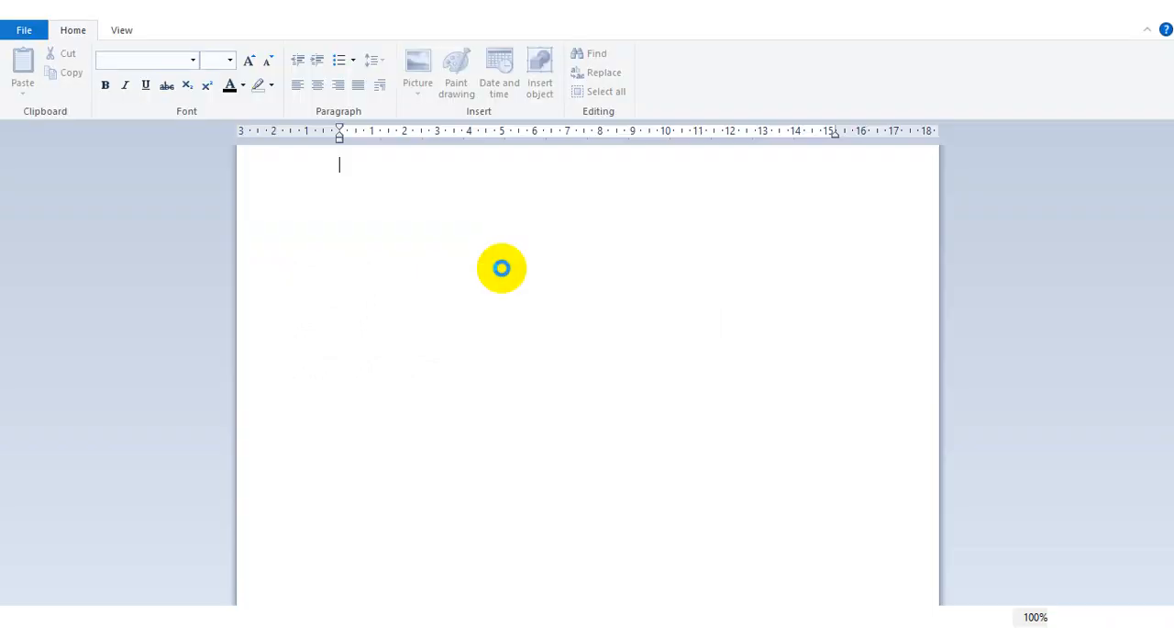
key("ctrl+v")
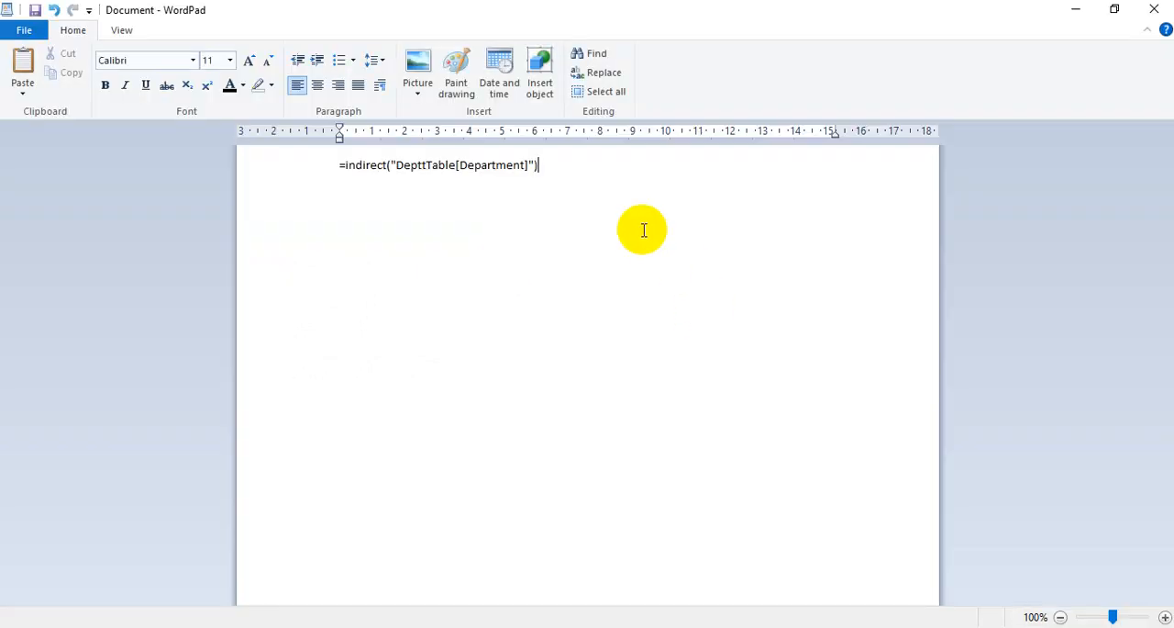
- Enlarge the pasted INDIRECT formula to font size 28
left_click_drag(541, 169, 278, 161)
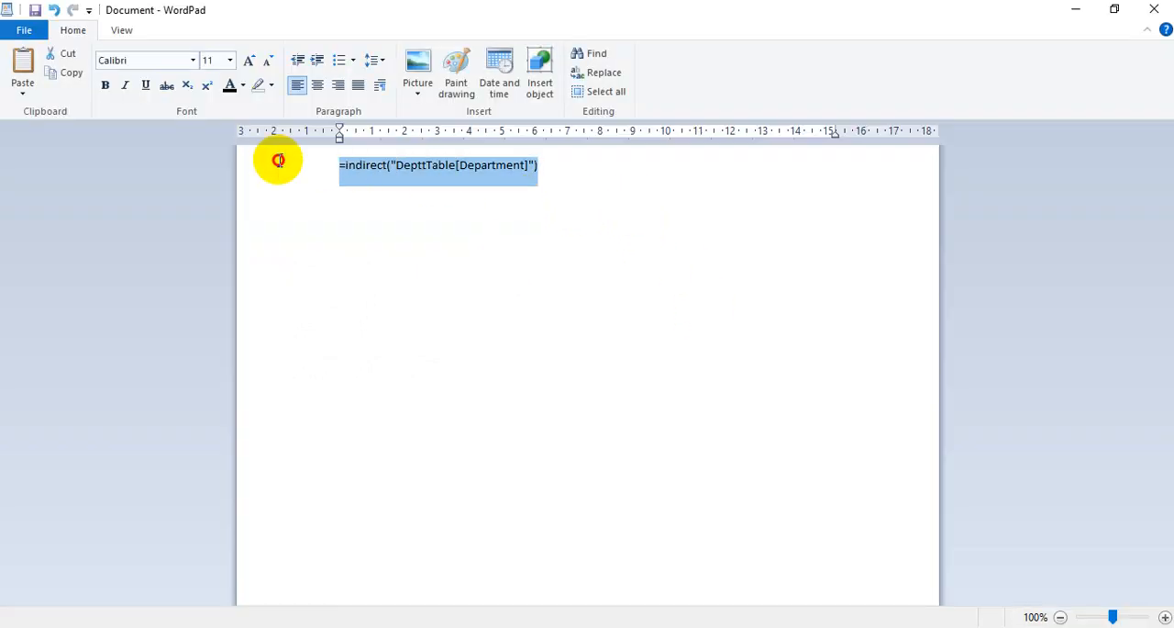
left_click(251, 61)
left_click(251, 62)
left_click(250, 61)
left_click(250, 61)
left_click(251, 62)
left_click(251, 62)
left_click(251, 62)
left_click(250, 61)
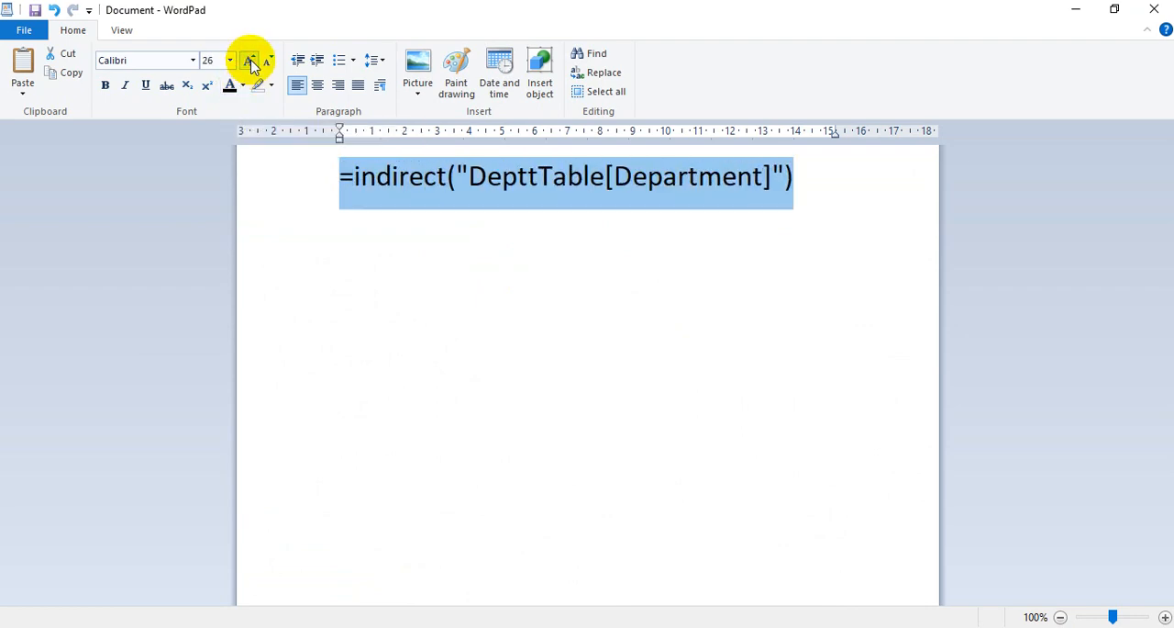
left_click(250, 61)
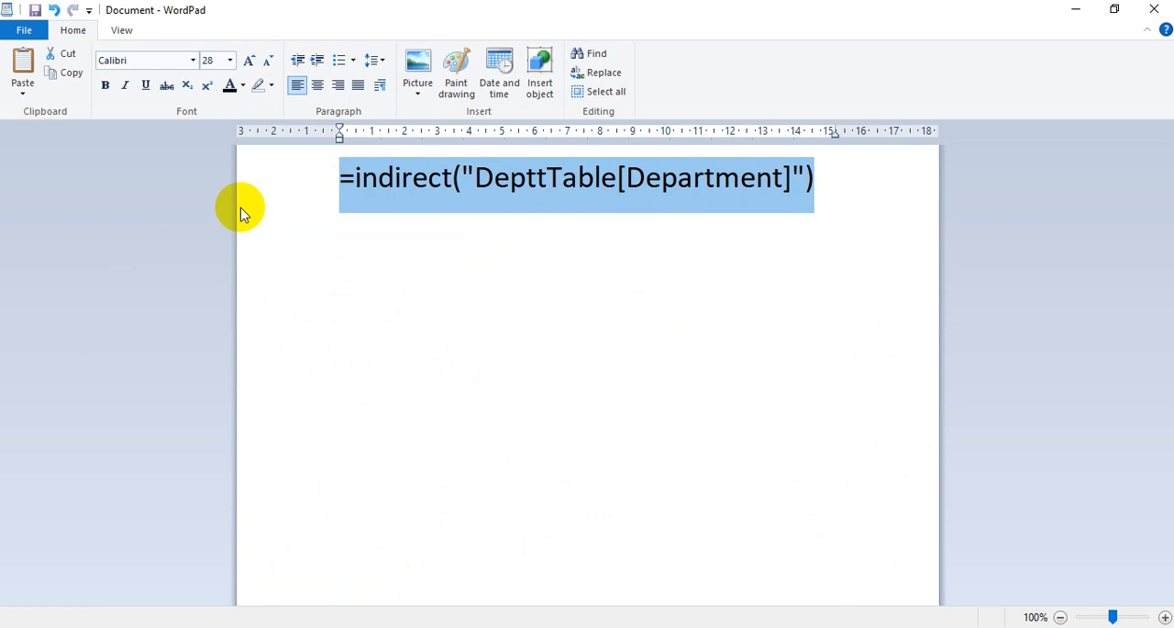
left_click(453, 383)
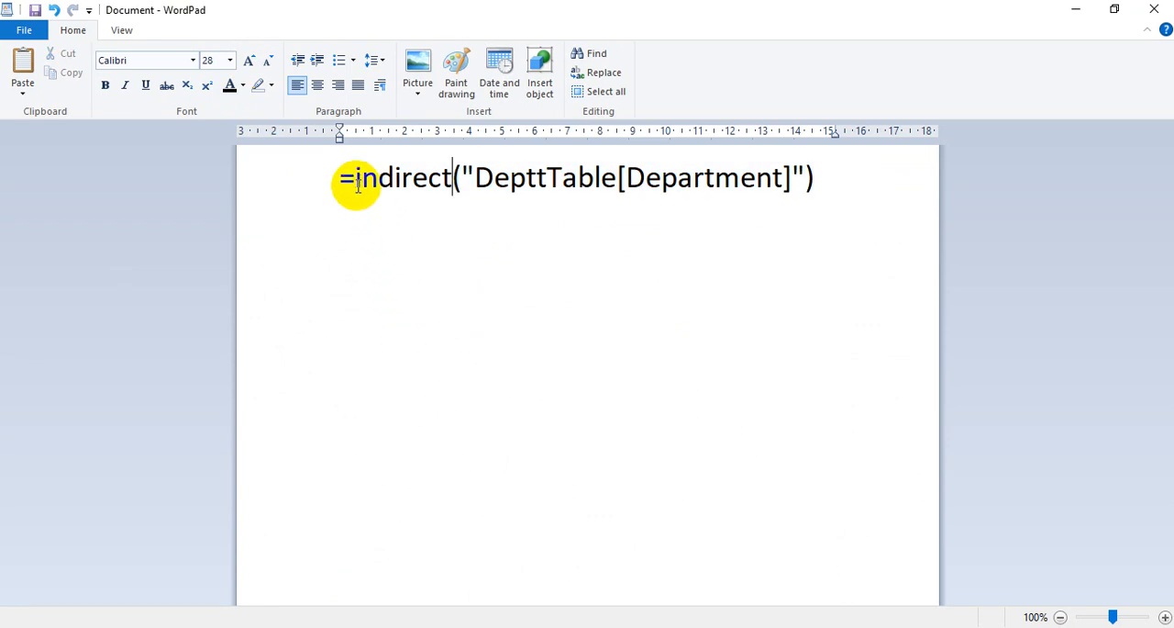
- Examine the parts of the formula, highlighting the table reference and the indirect function name
left_click_drag(355, 179, 703, 185)
left_click(571, 187)
double_click(424, 181)
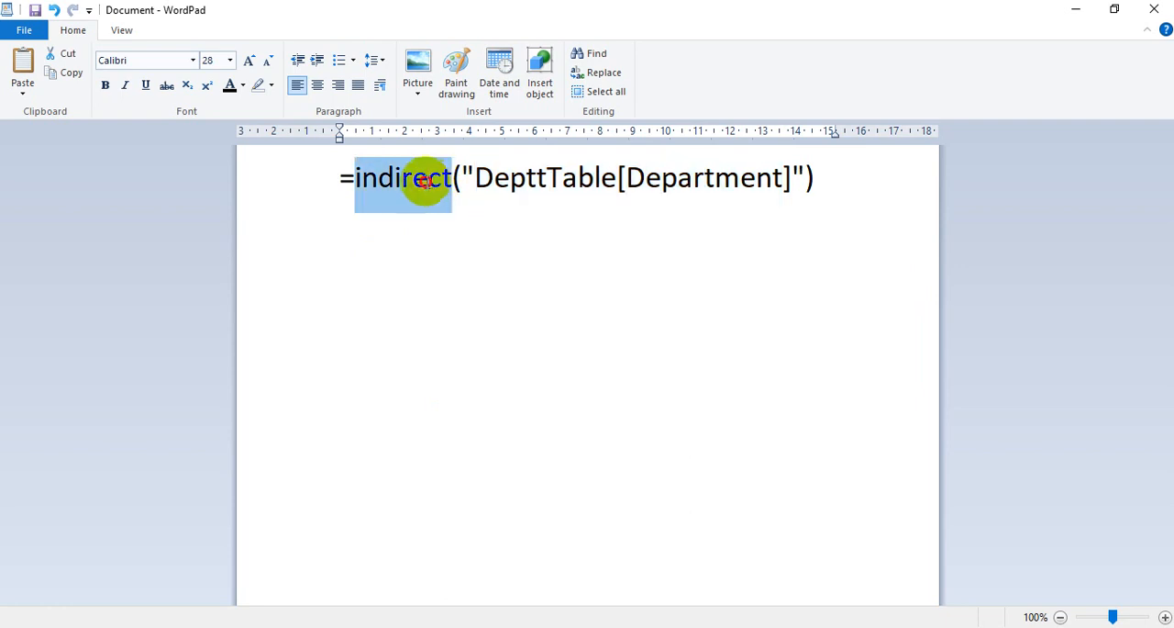
- Examine the brackets and quotation marks enclosing the table reference, as well as the formula as a whole
left_click(456, 188)
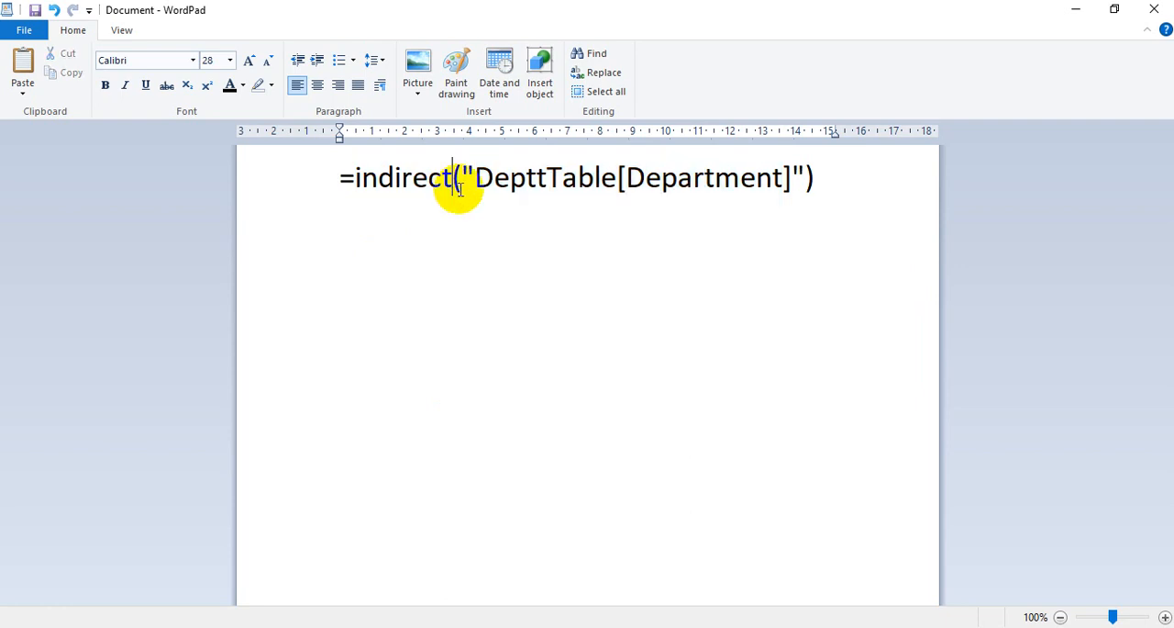
left_click_drag(458, 181, 469, 179)
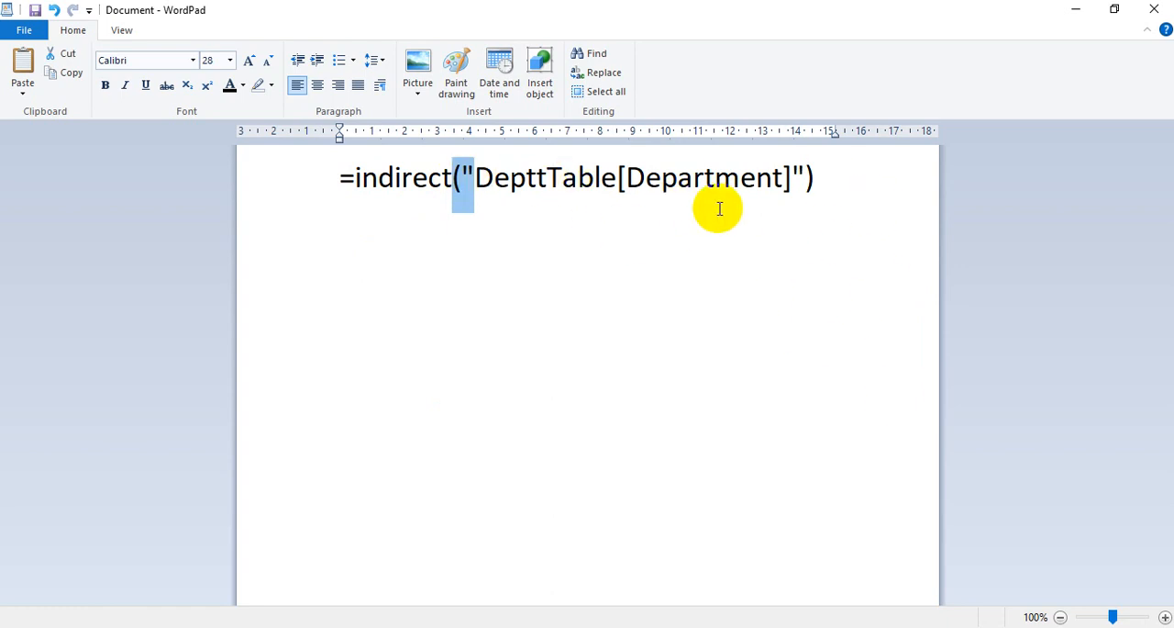
left_click(791, 174)
left_click_drag(791, 174, 815, 175)
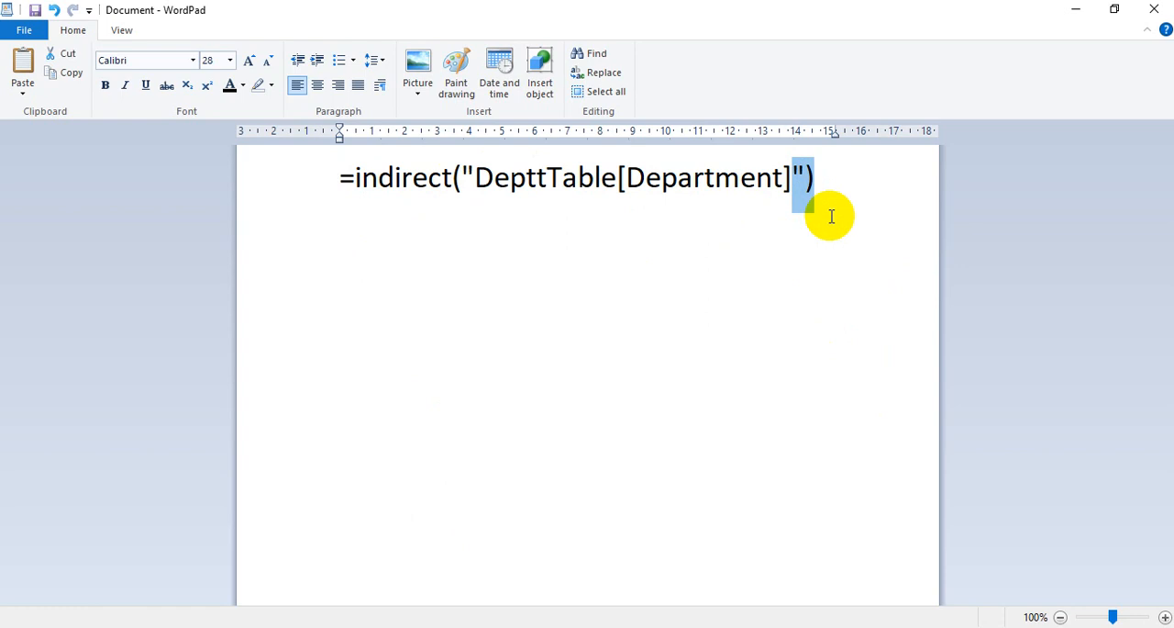
left_click(812, 191)
left_click_drag(813, 191, 341, 184)
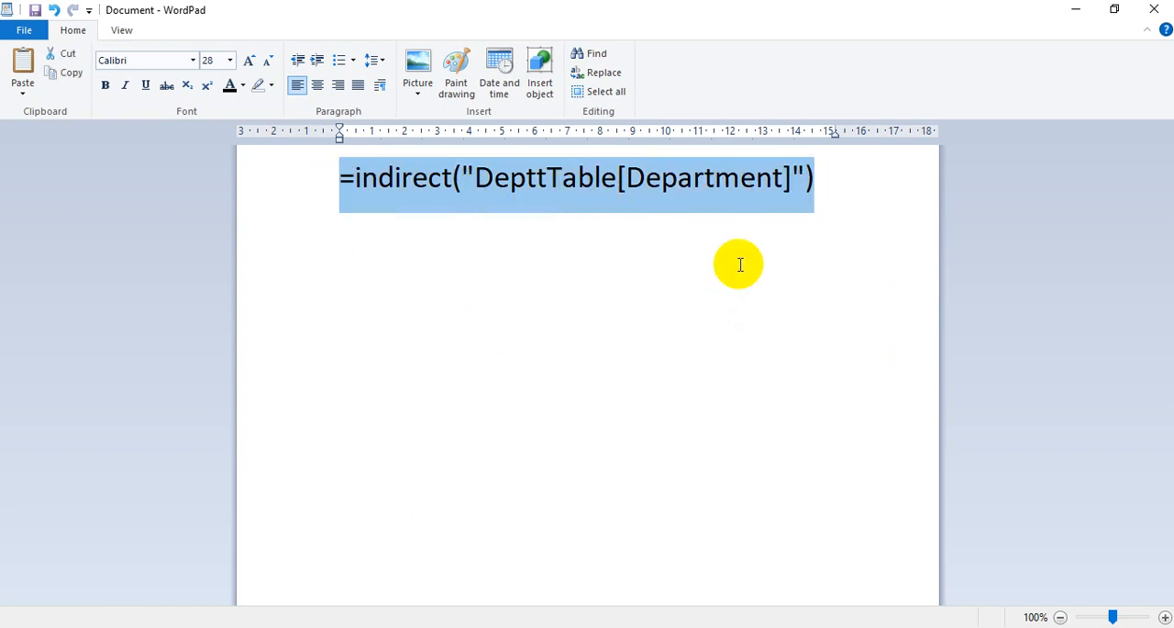
left_click(826, 178)
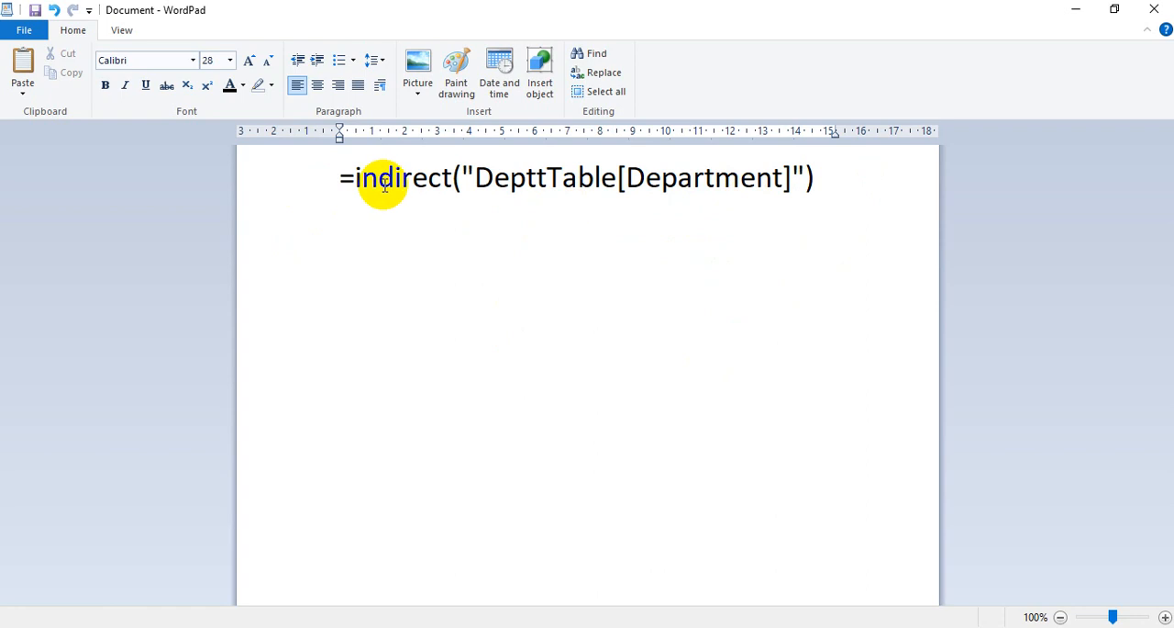
left_click_drag(356, 183, 822, 207)
left_click(822, 208)
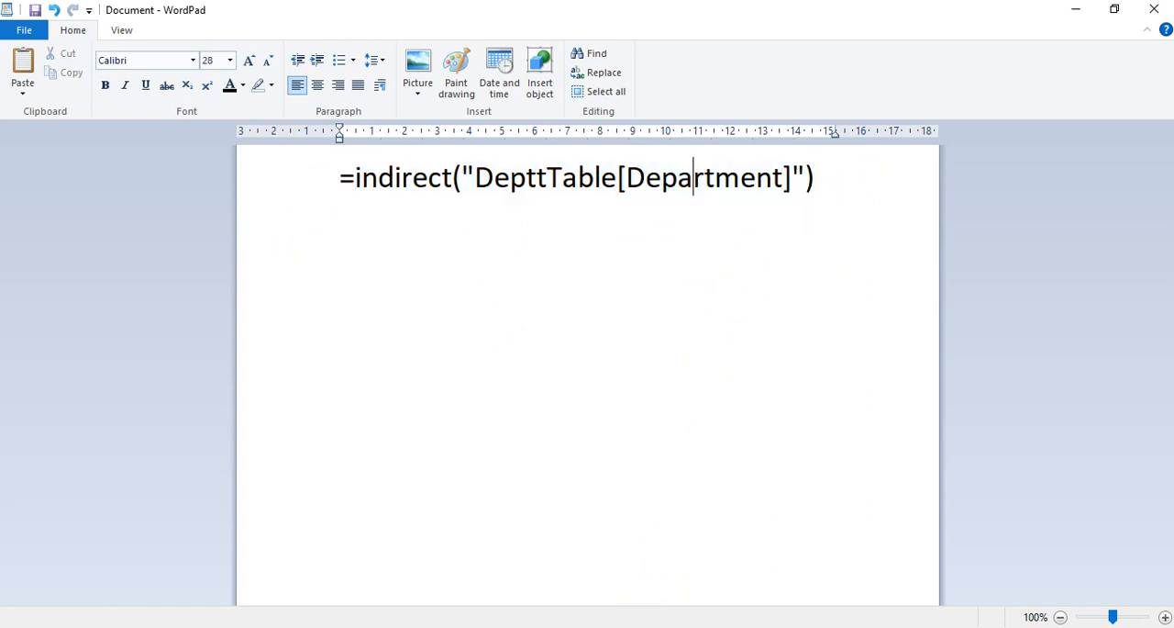
- Switch back to Excel, apply the INDIRECT formula as B4's validation source, and open the cell's department list
key("alt+Tab")
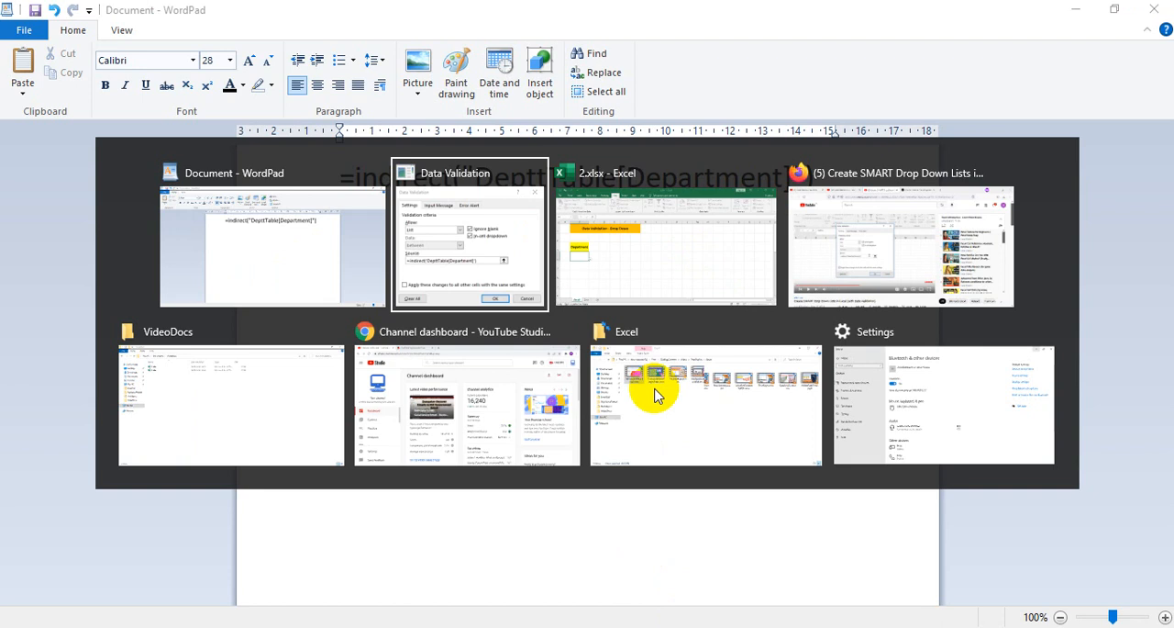
key("alt+Tab")
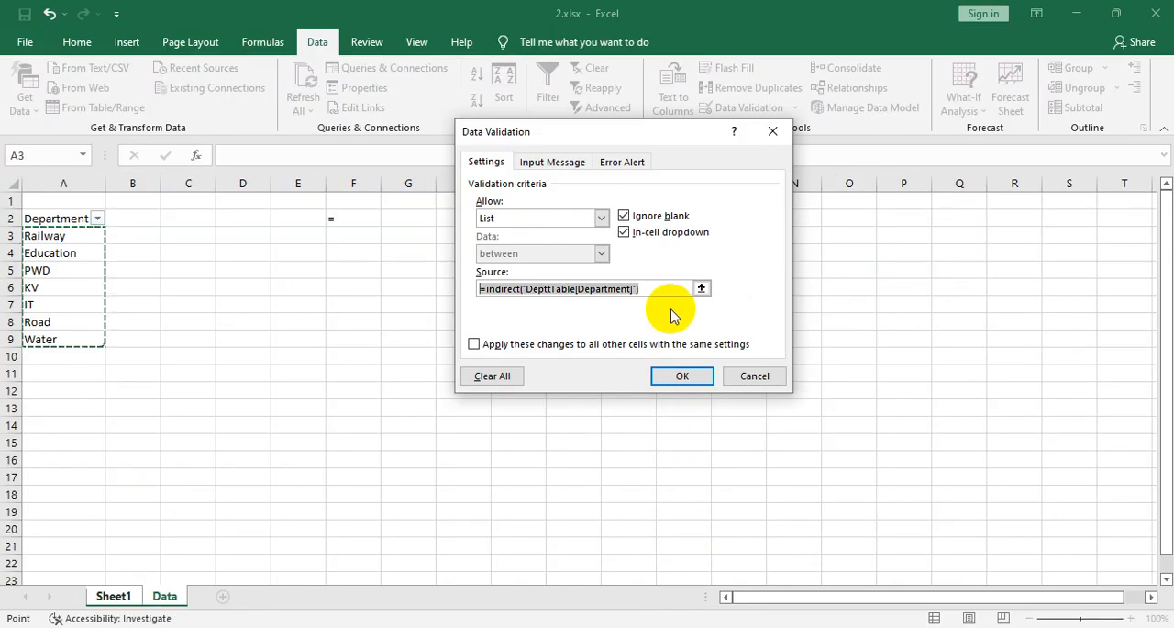
left_click(684, 378)
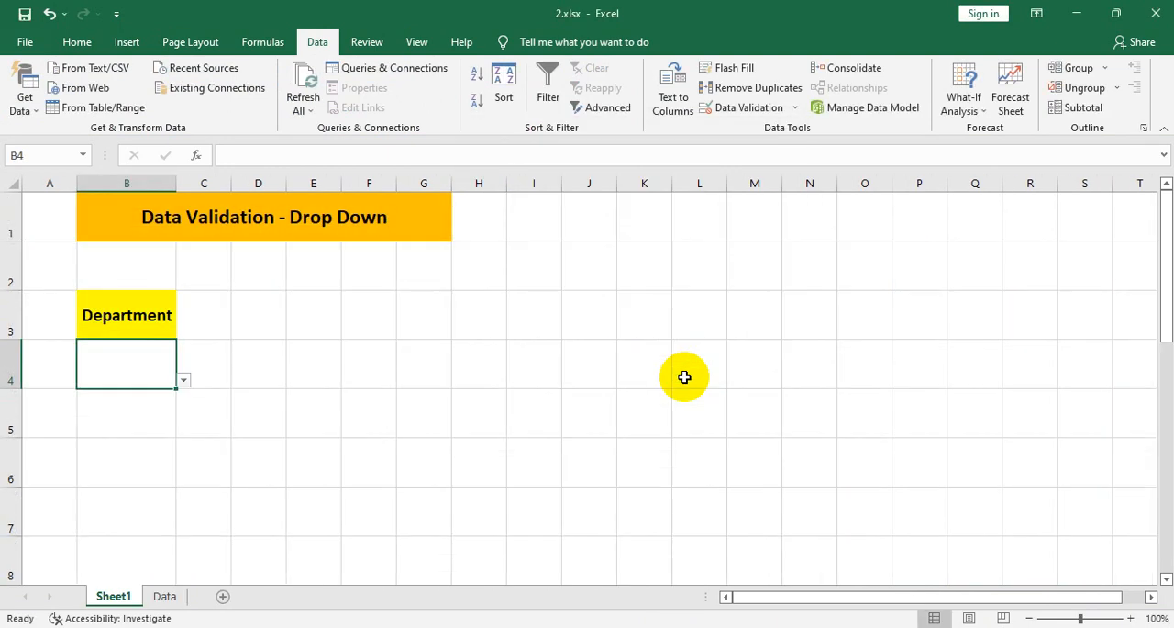
left_click(184, 380)
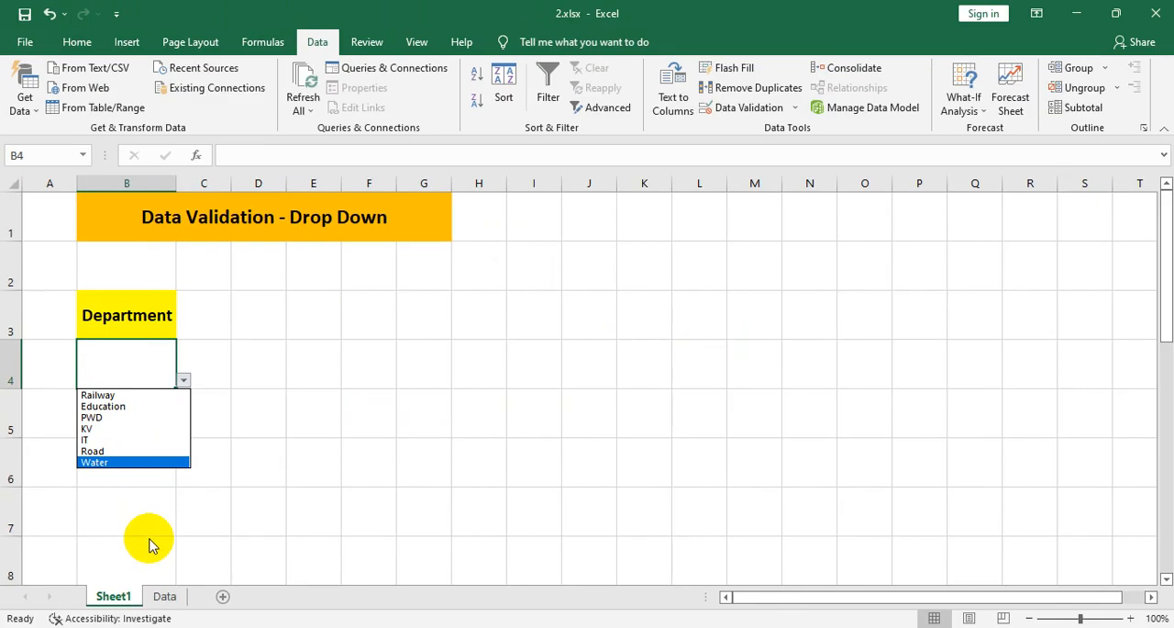
- On the Data sheet, add the department Food in cell A10, directly below Water
left_click(172, 597)
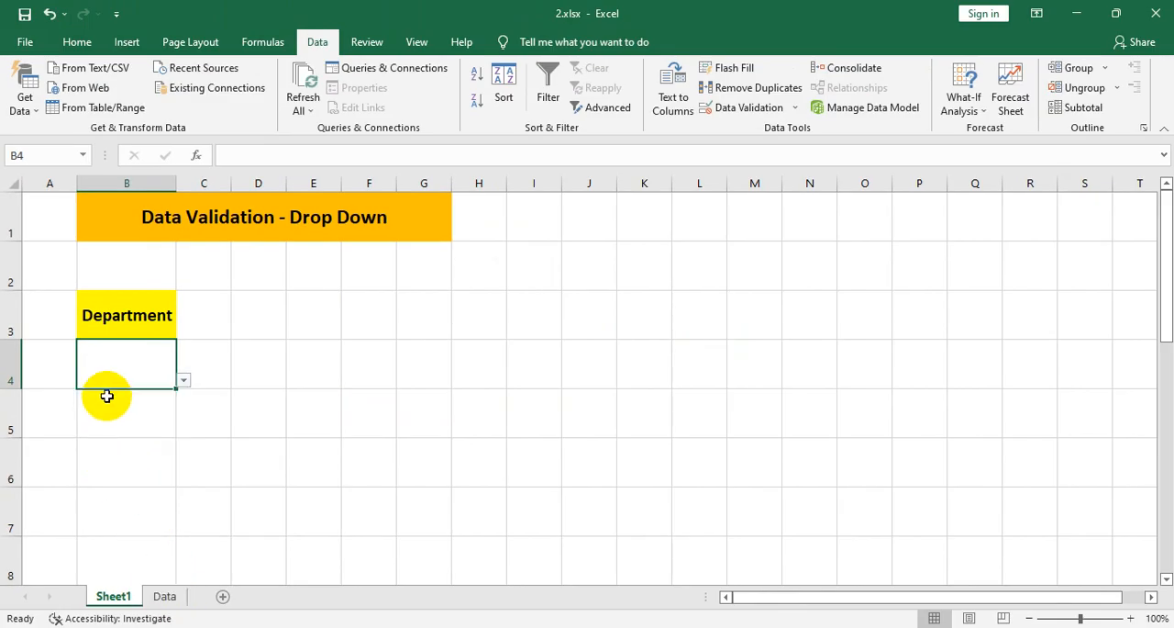
left_click(165, 597)
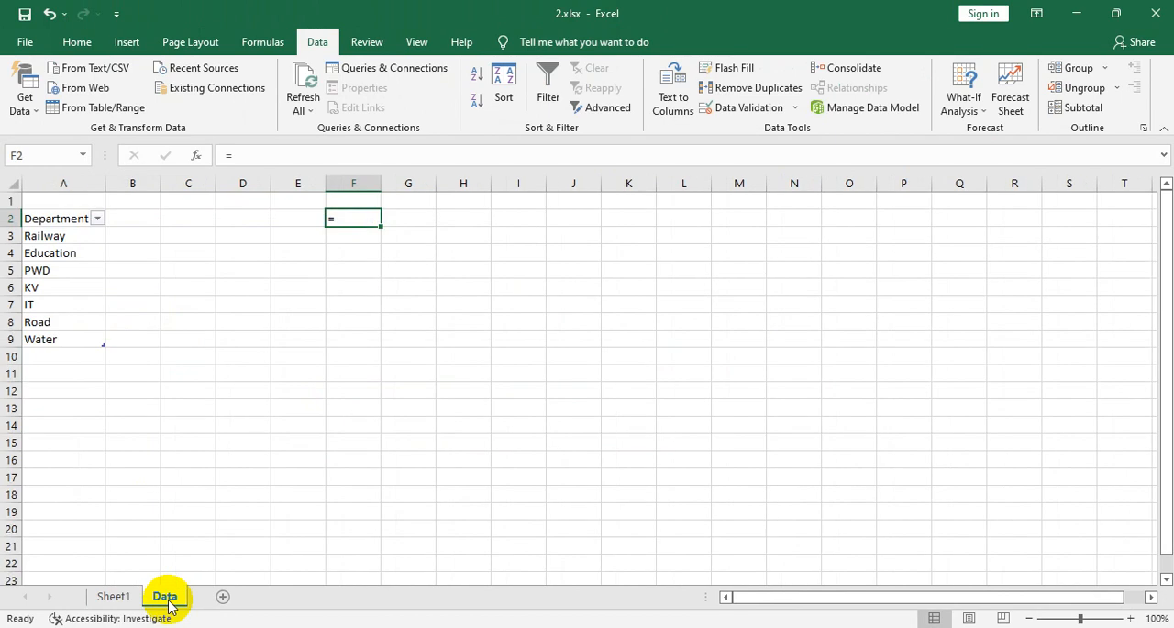
left_click(59, 358)
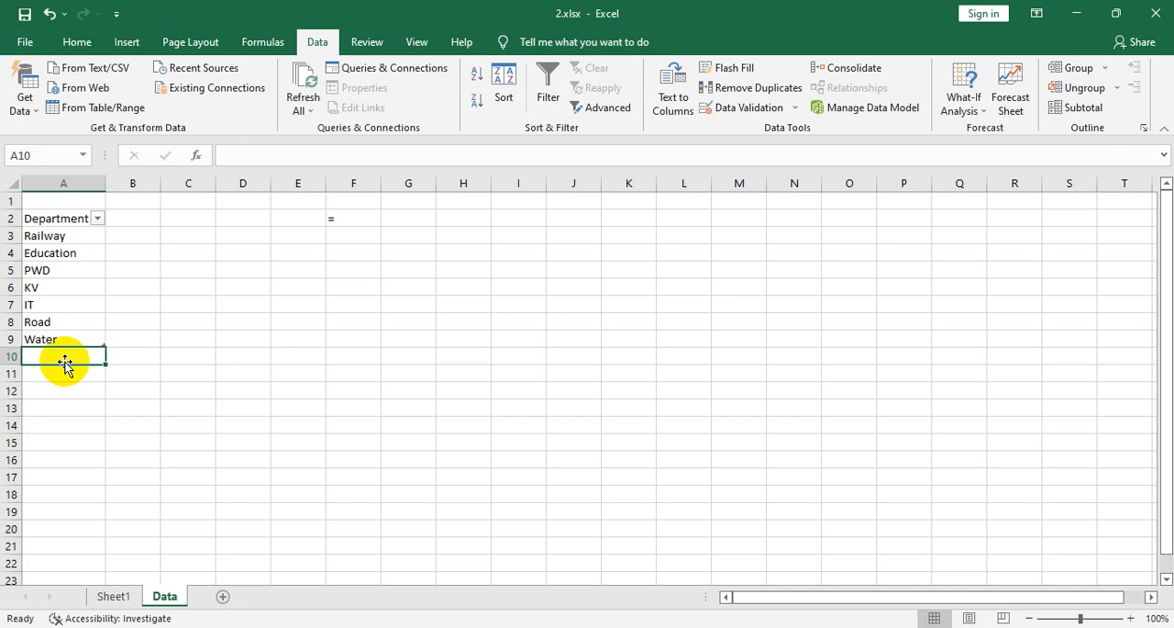
type("F")
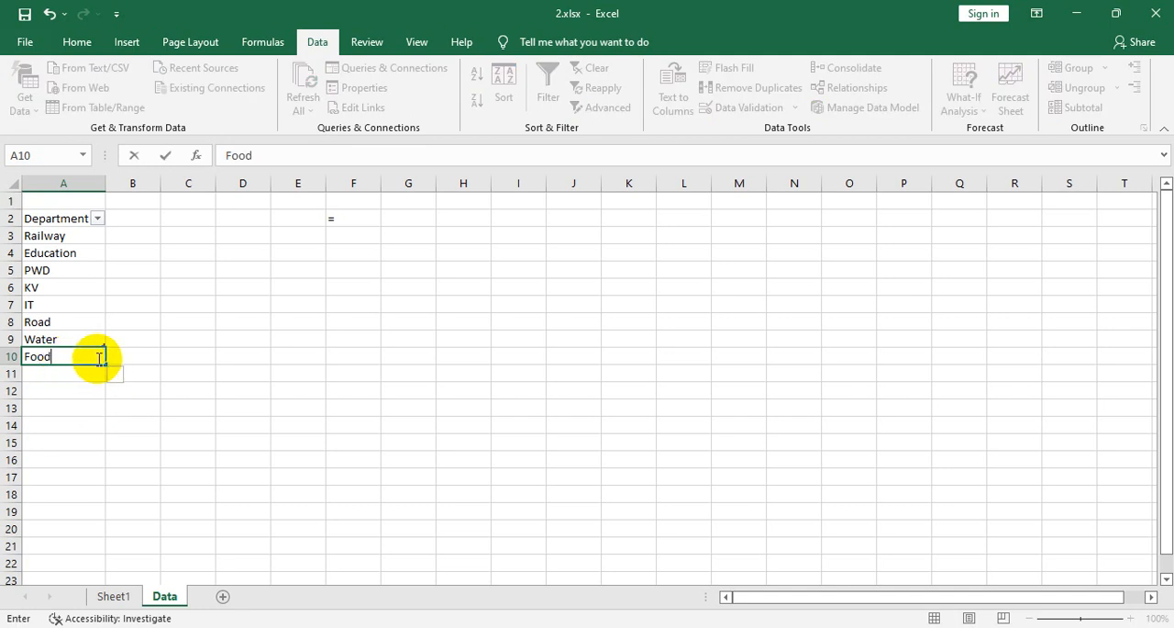
type("ood")
key("Return")
left_click(112, 426)
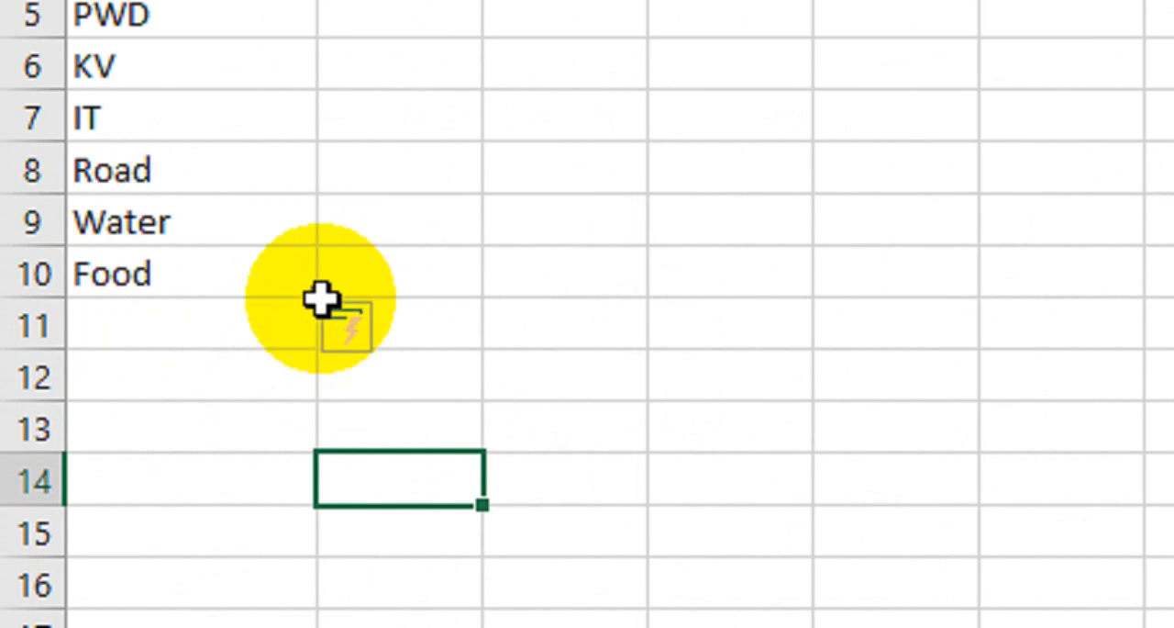
- Add the department Horticulture in cell A11, directly below Food
left_click(257, 314)
type("H")
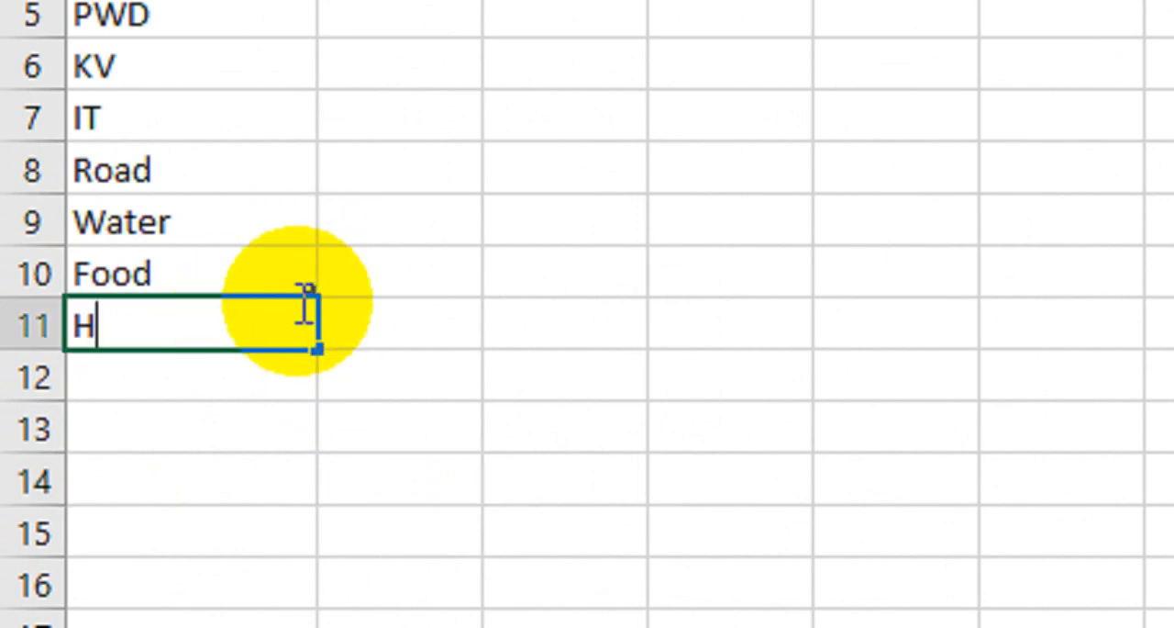
type("orticulture")
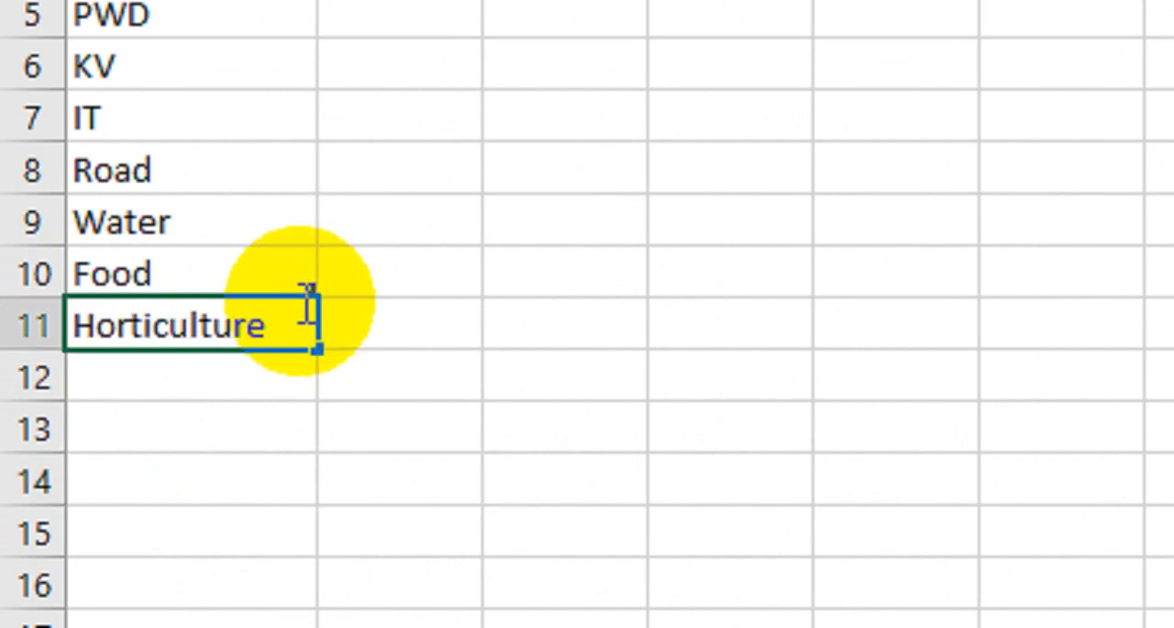
key("Return")
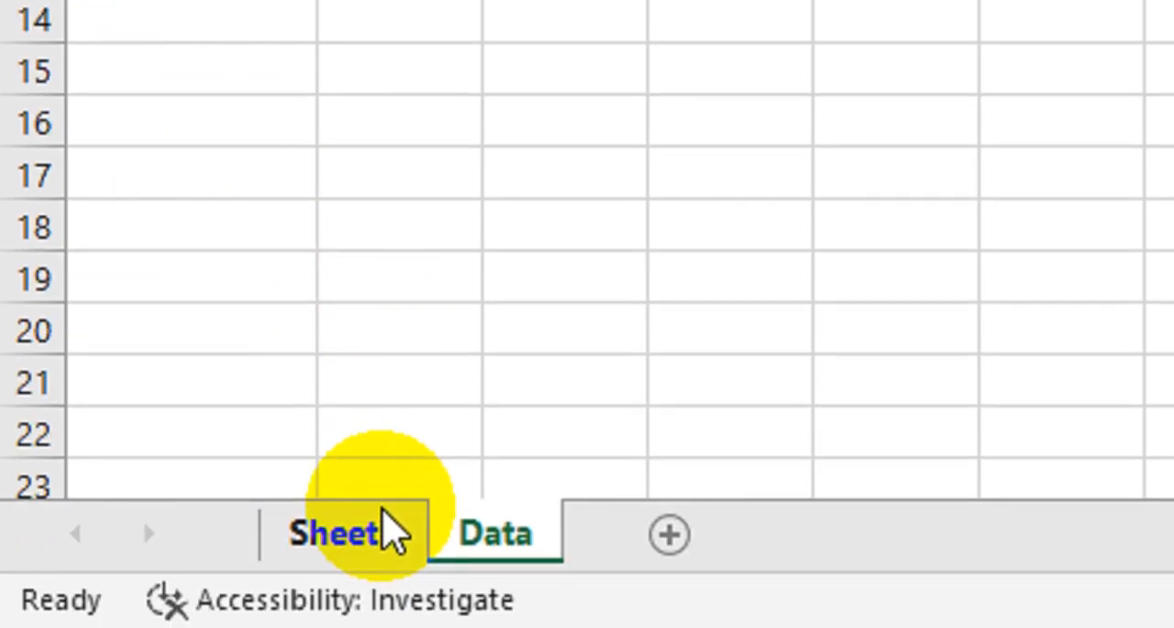
- Check the B4 drop-down on Sheet1 through to its last entries and select Education
left_click(389, 529)
left_click(552, 30)
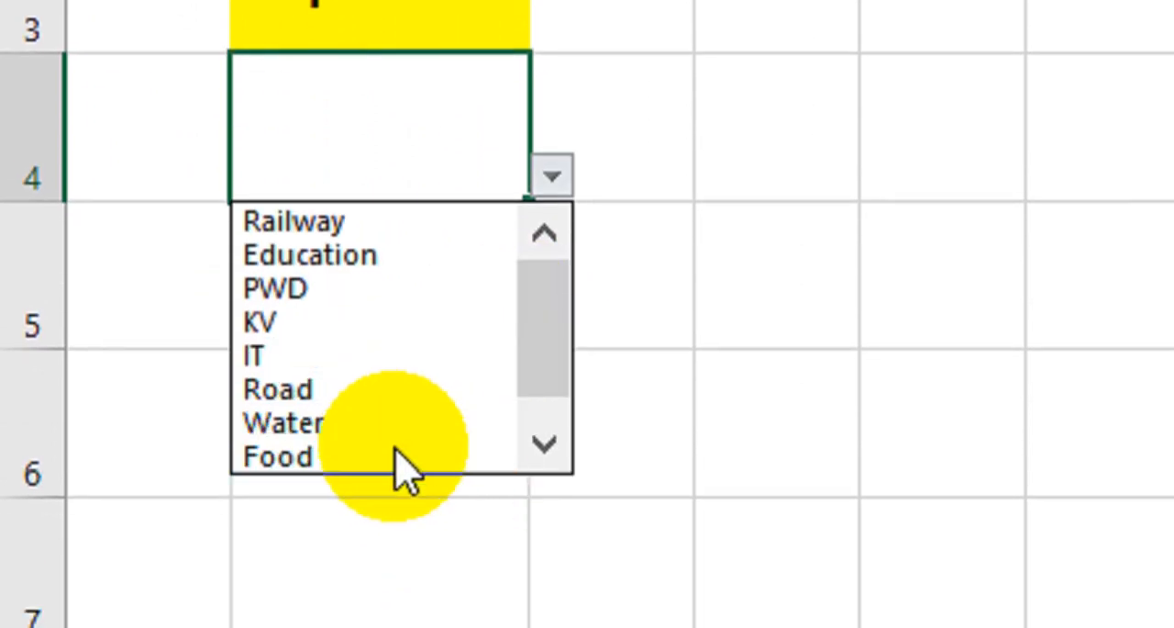
key("Escape")
left_click(553, 181)
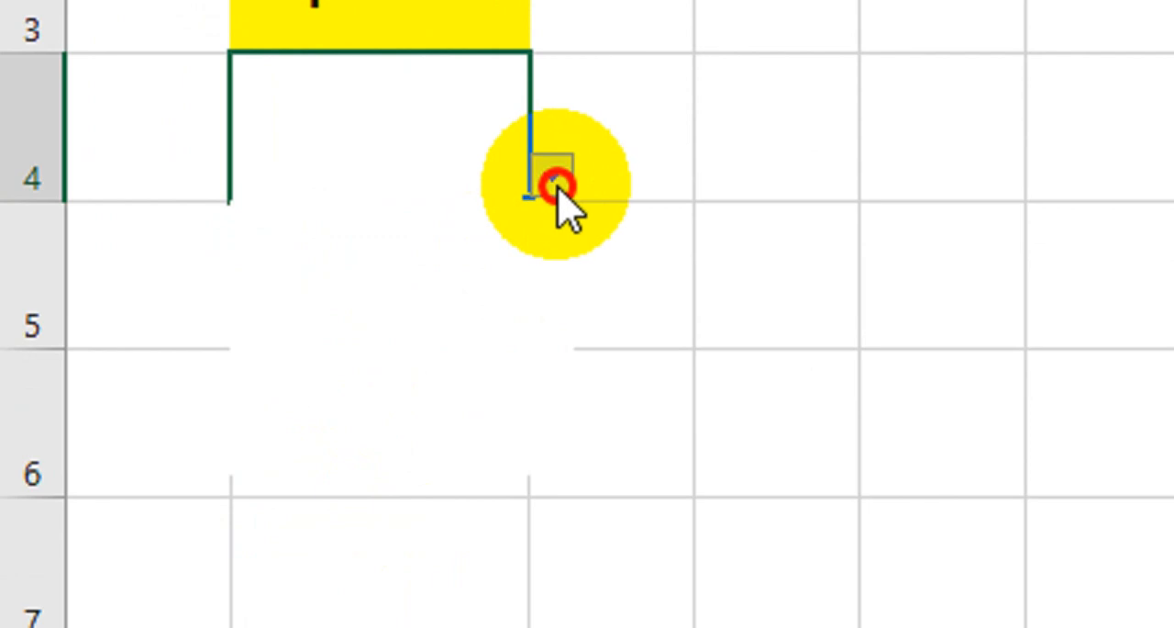
left_click_drag(559, 367, 555, 431)
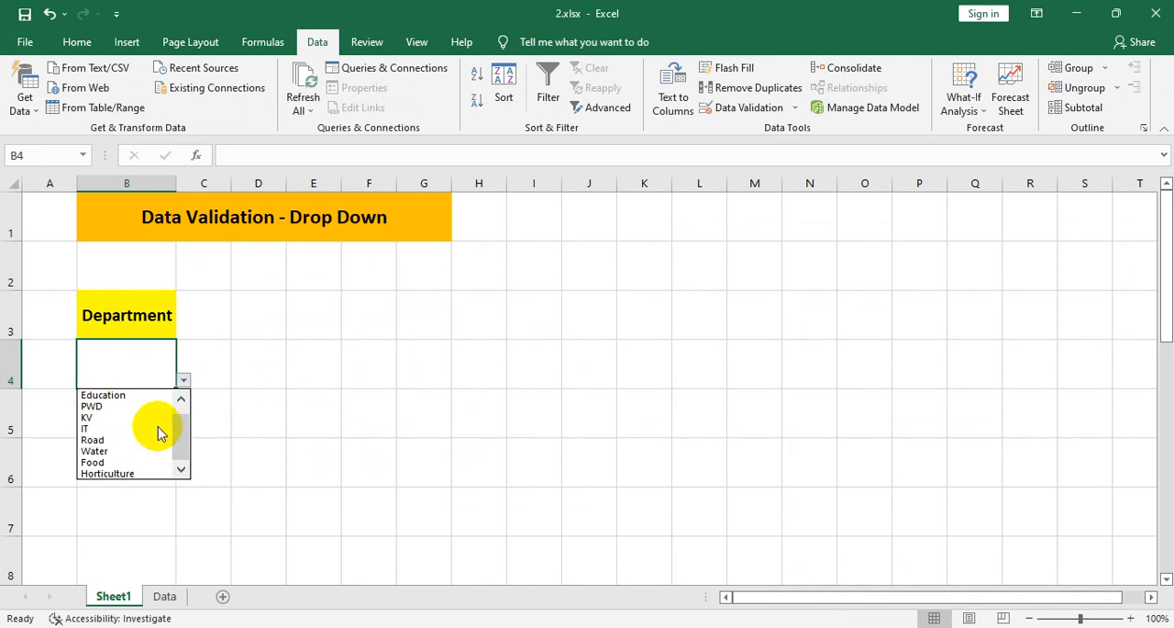
left_click(119, 395)
- Try to change the entry in B4 to Educations, a value outside the list, and discard the edit
double_click(160, 367)
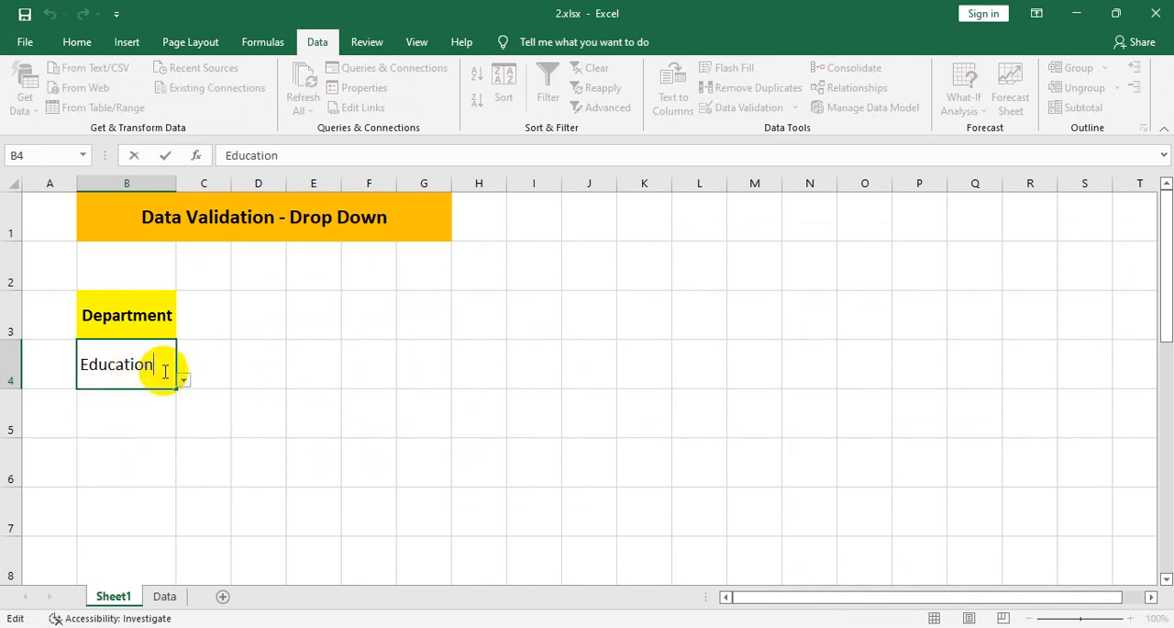
type("s")
key("Return")
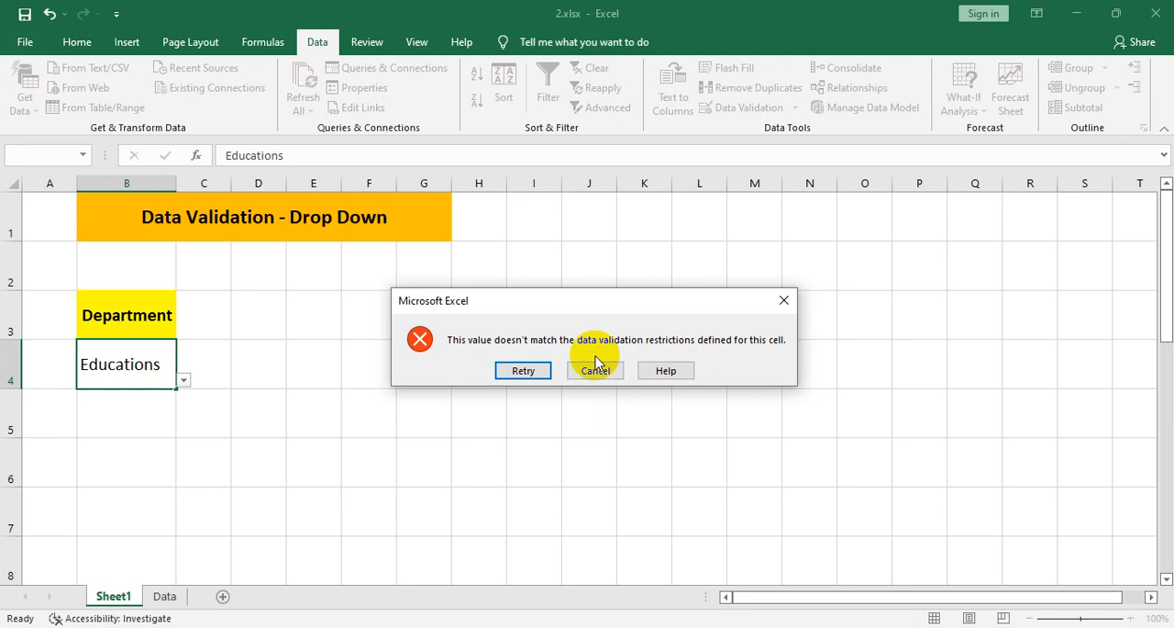
left_click(521, 370)
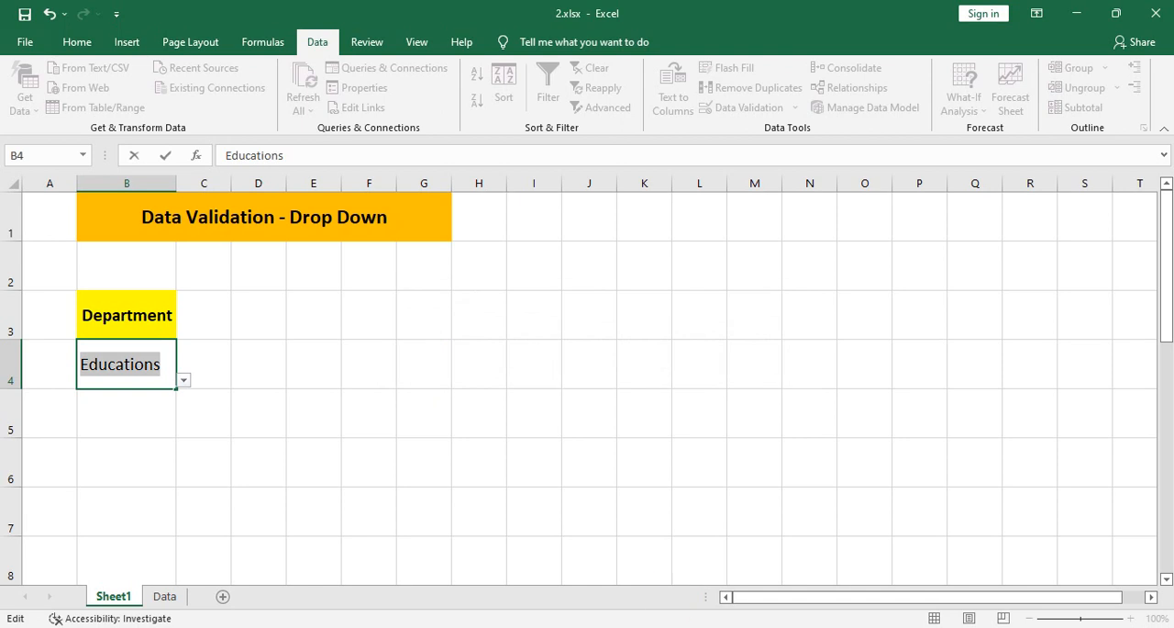
key("Escape")
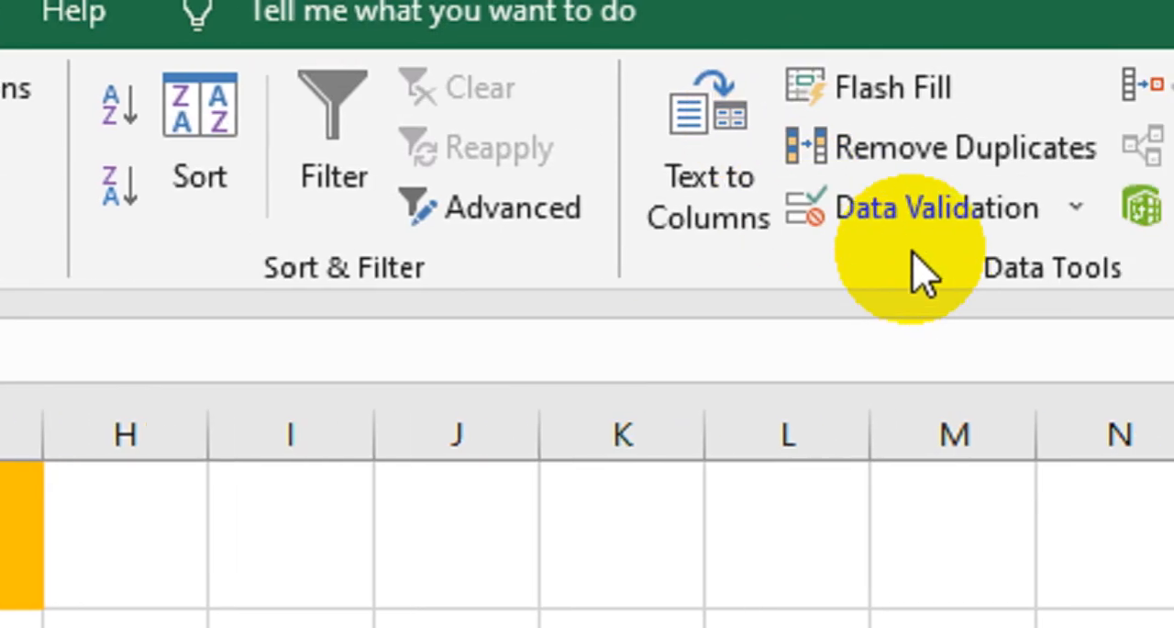
- Give B4's data validation an input message titled "Select the Department" with the text "Please select department from drop down"
left_click(917, 220)
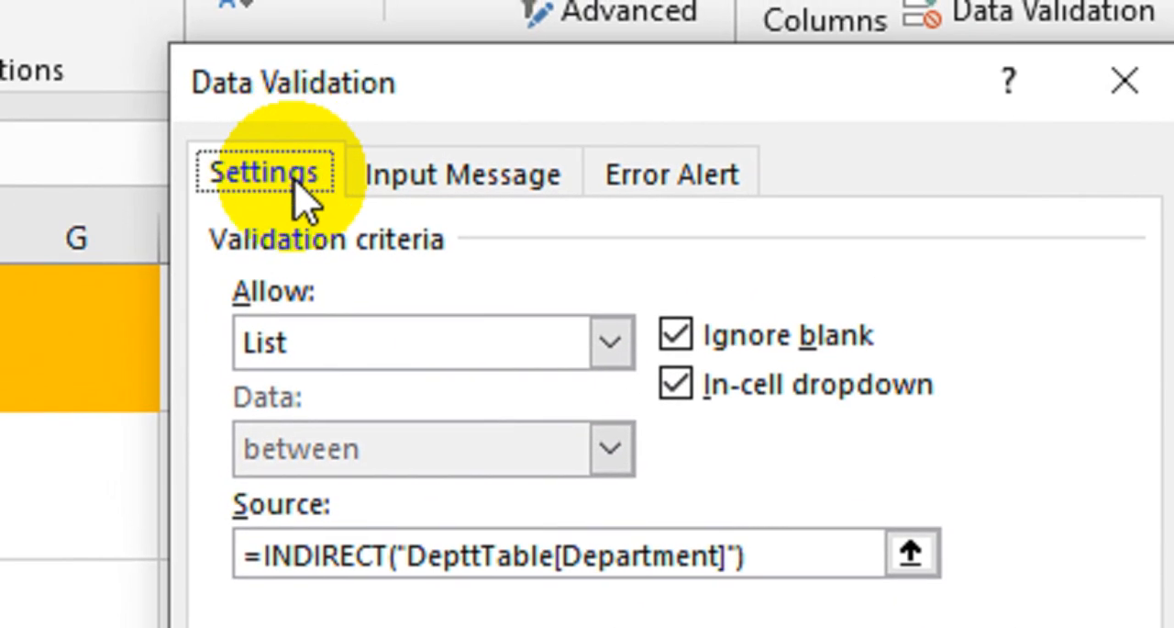
left_click(468, 184)
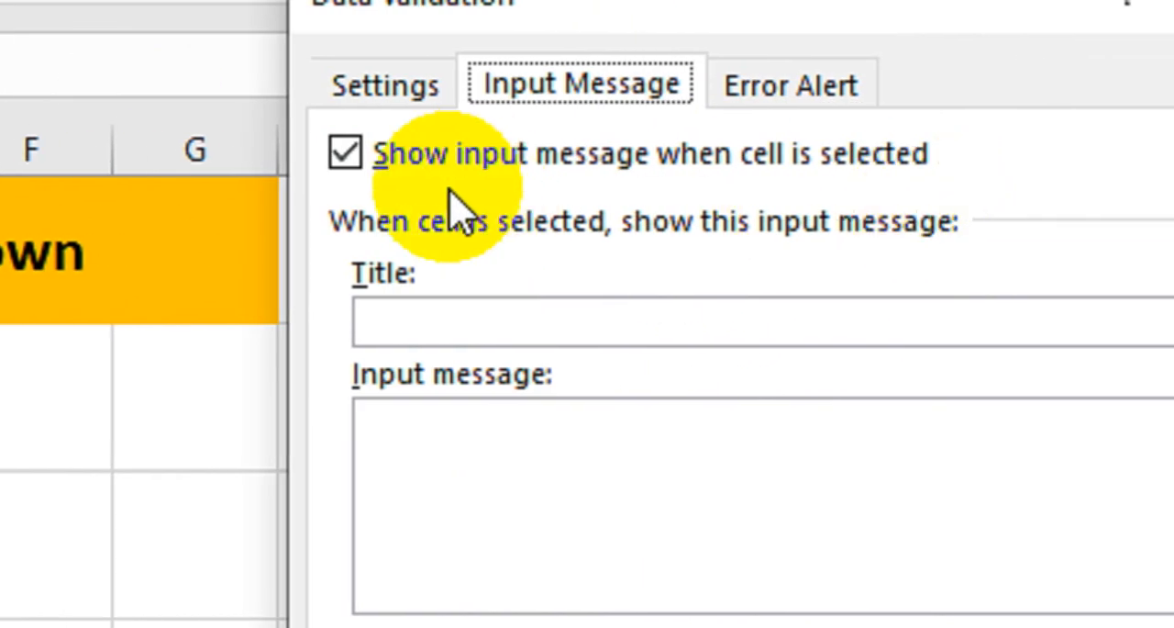
left_click(524, 317)
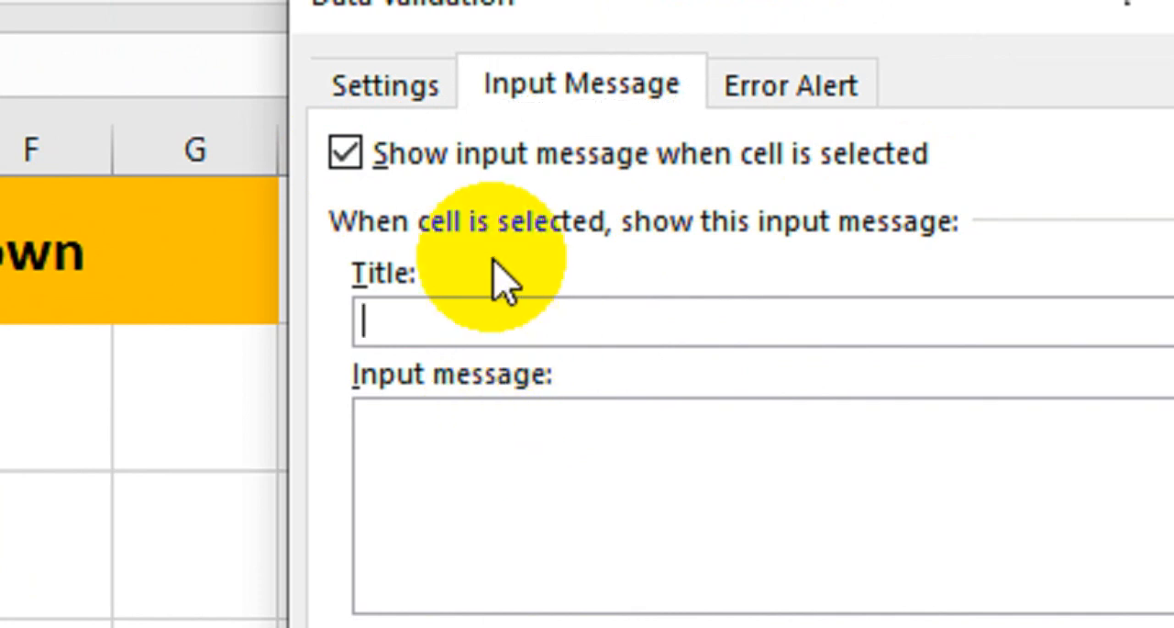
left_click(446, 322)
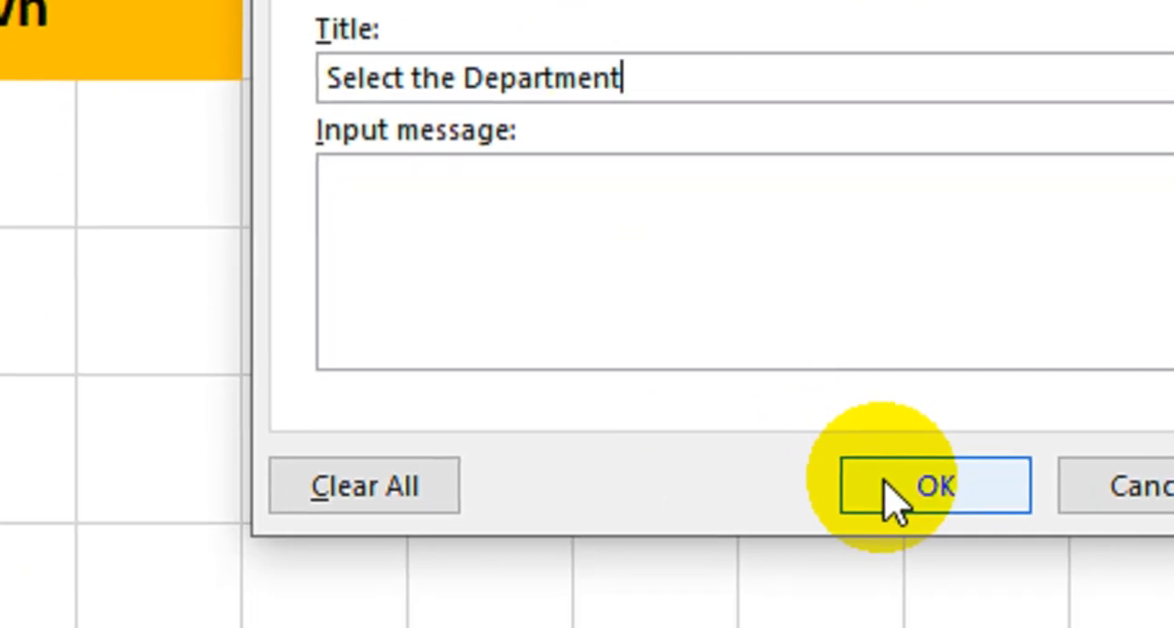
left_click(894, 501)
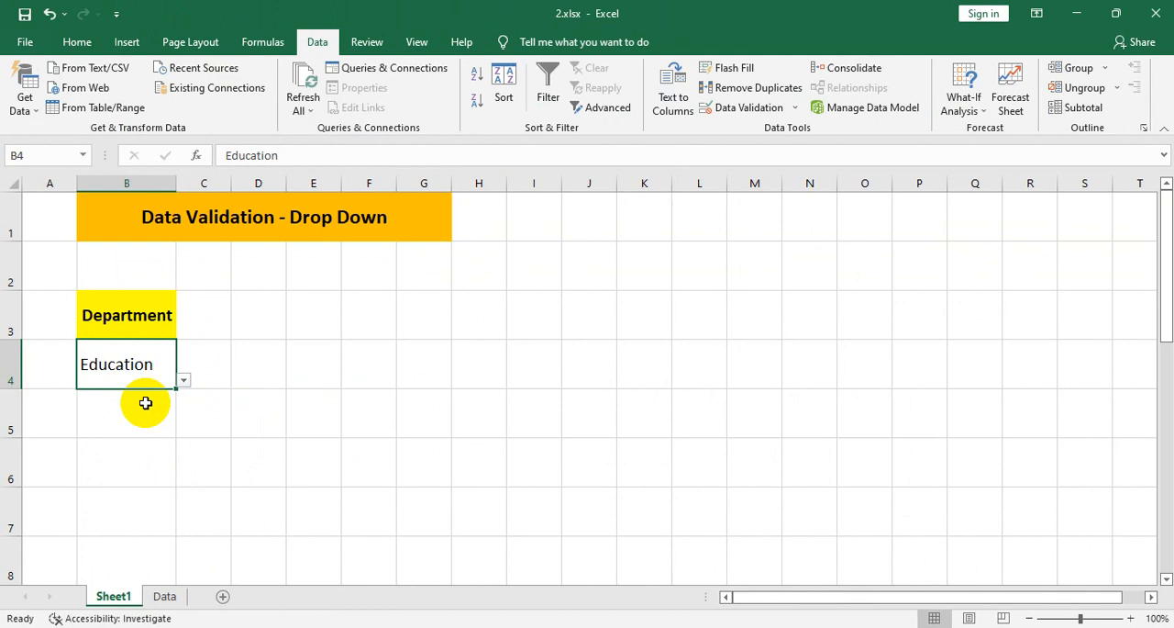
- Move off cell B4 and reselect it to check its input message
left_click(154, 418)
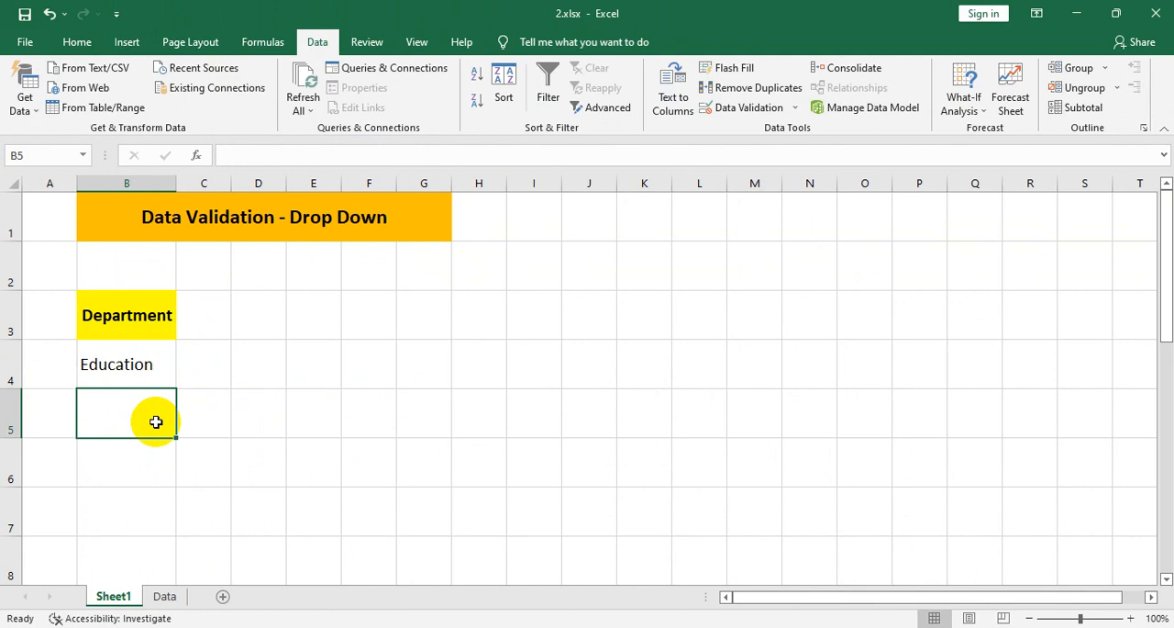
left_click(157, 361)
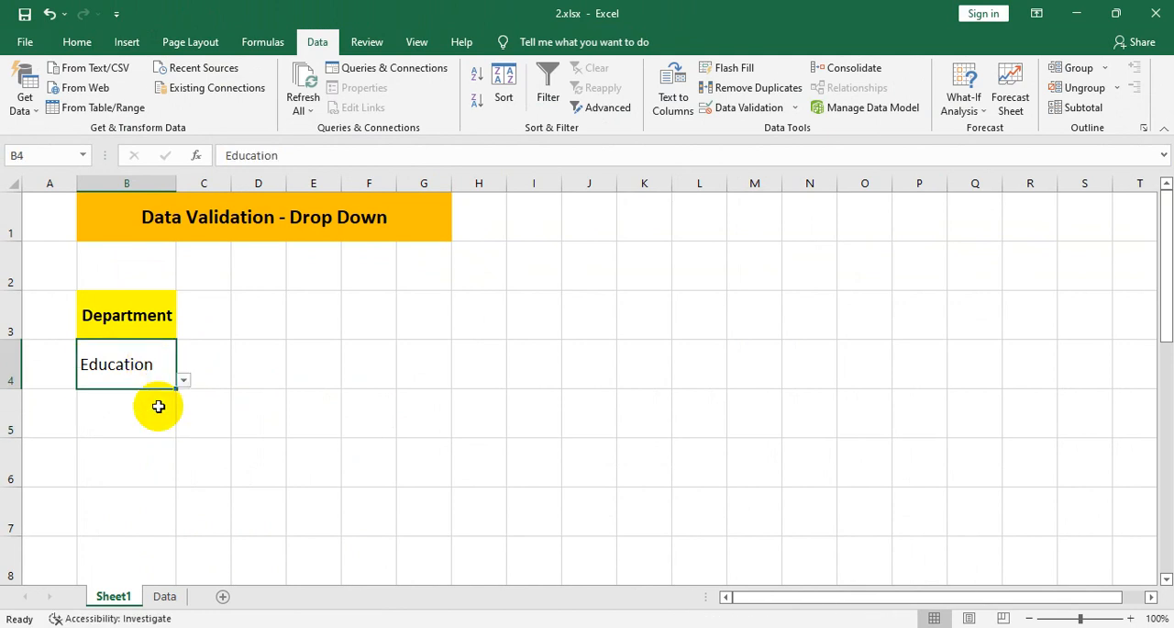
left_click(129, 366)
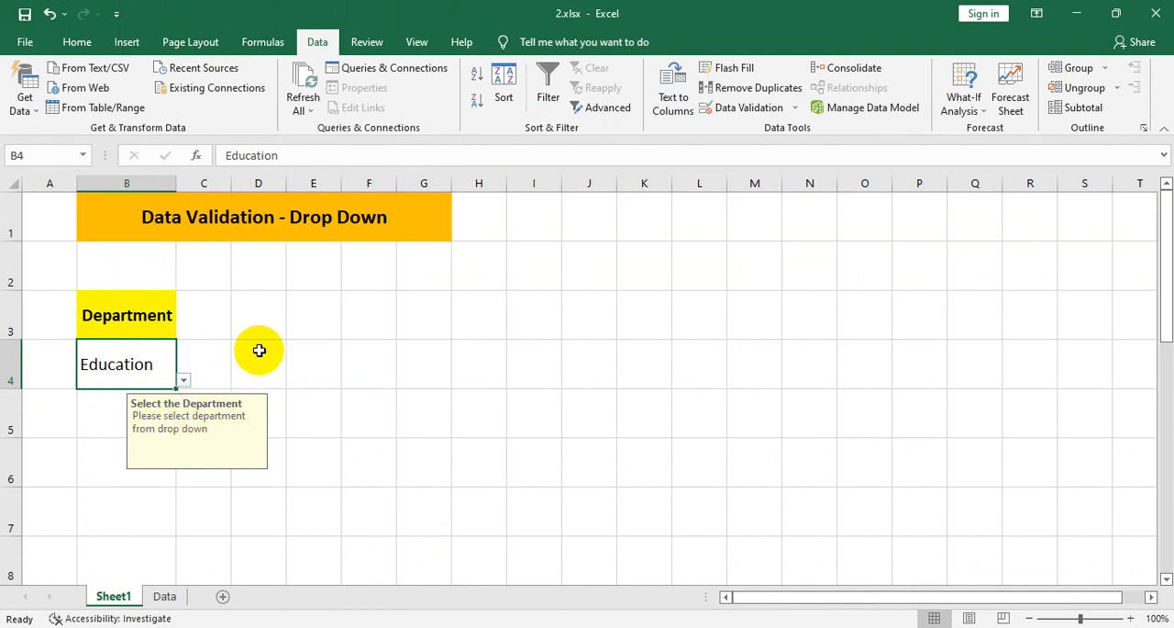
- Give B4's data validation a Stop-style error alert with the message "You can only select from Dropdown List."
left_click(743, 110)
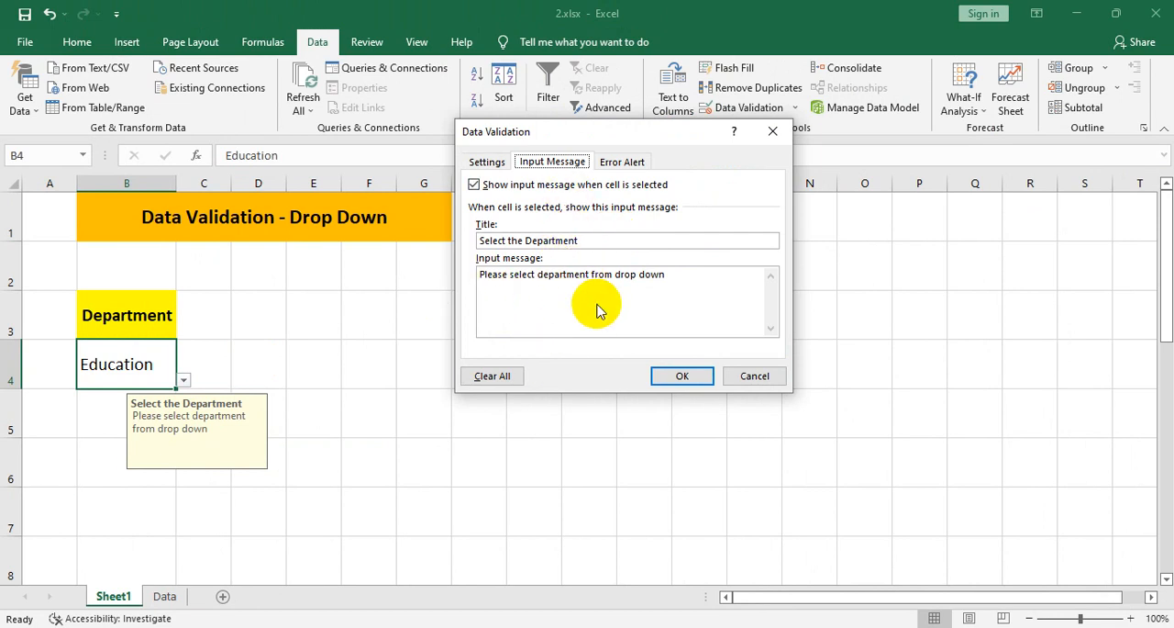
left_click(666, 375)
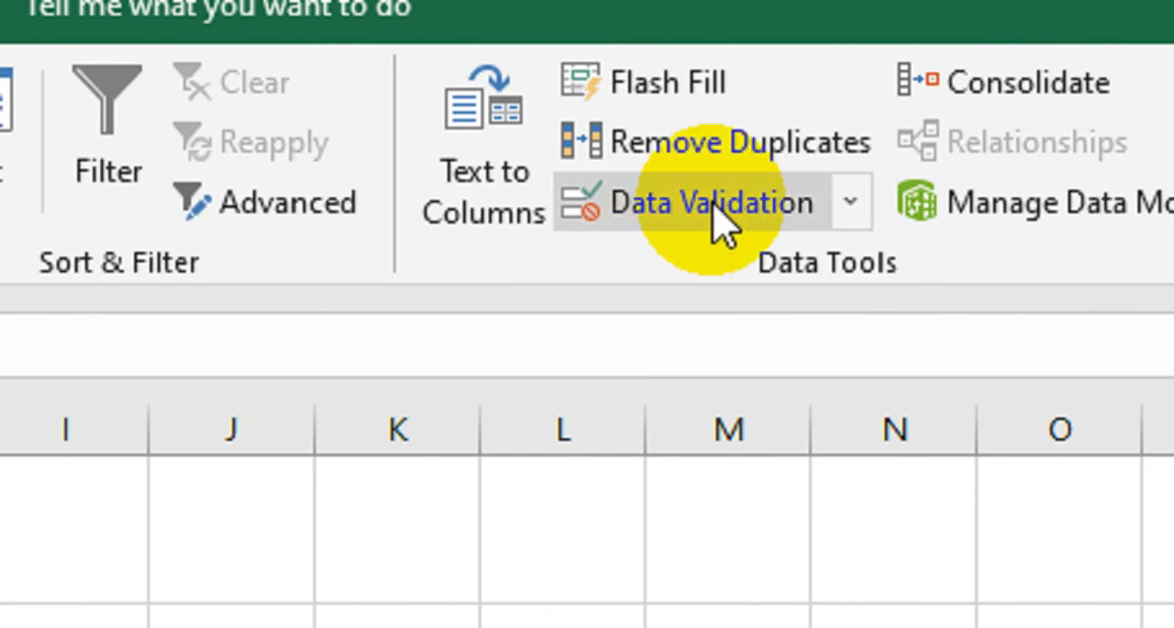
left_click(752, 109)
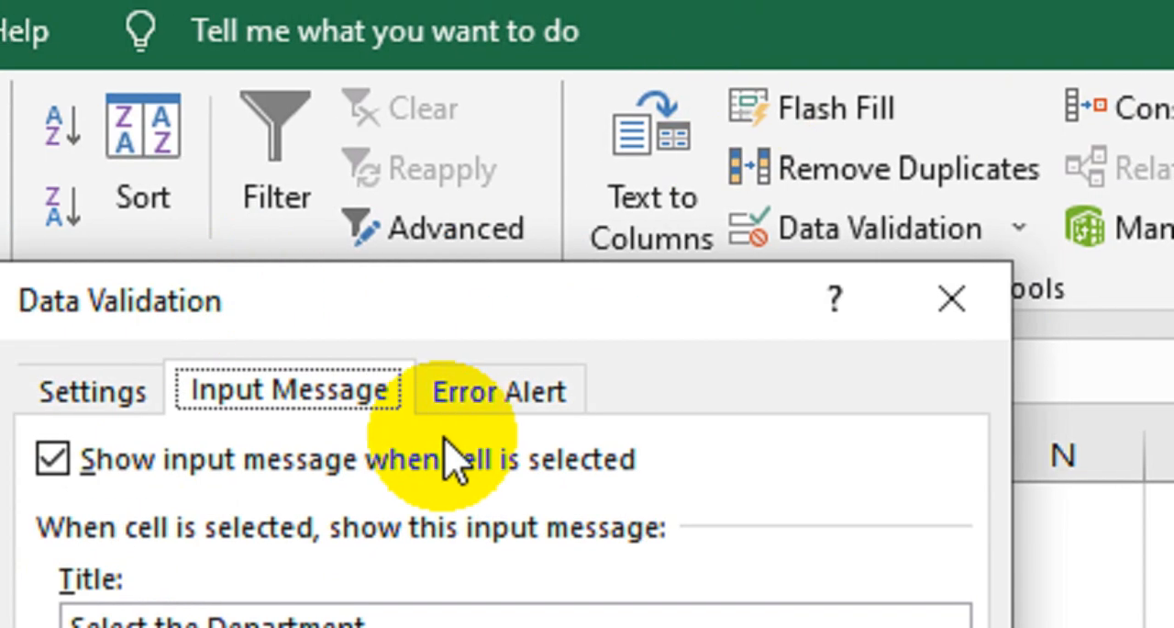
left_click(519, 389)
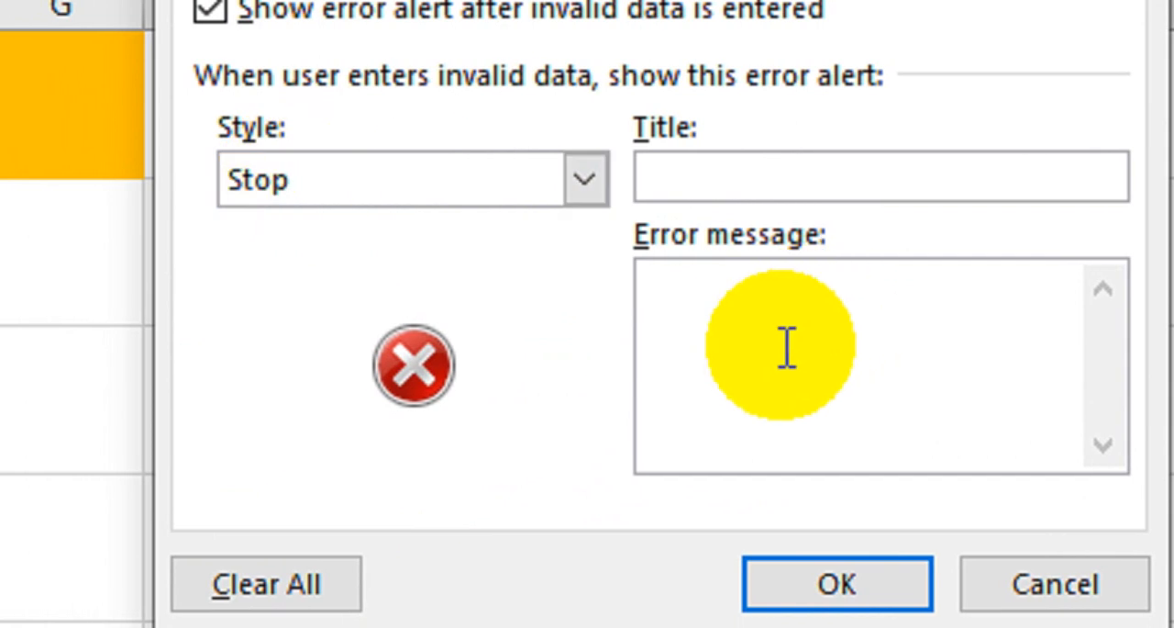
left_click(771, 360)
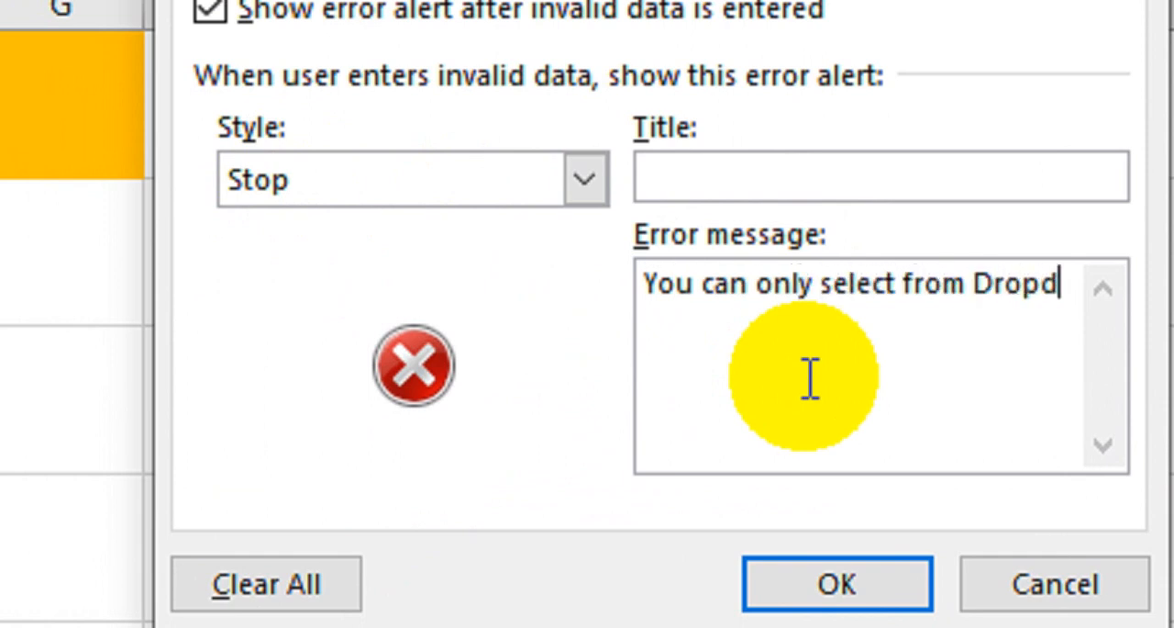
type("own List.")
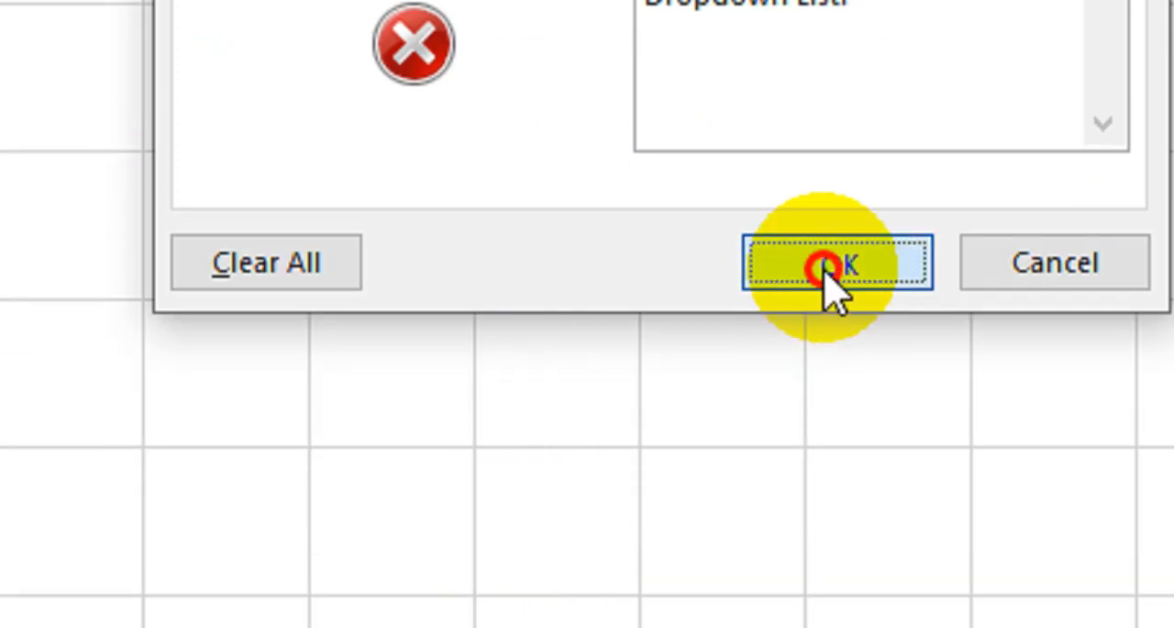
left_click(837, 583)
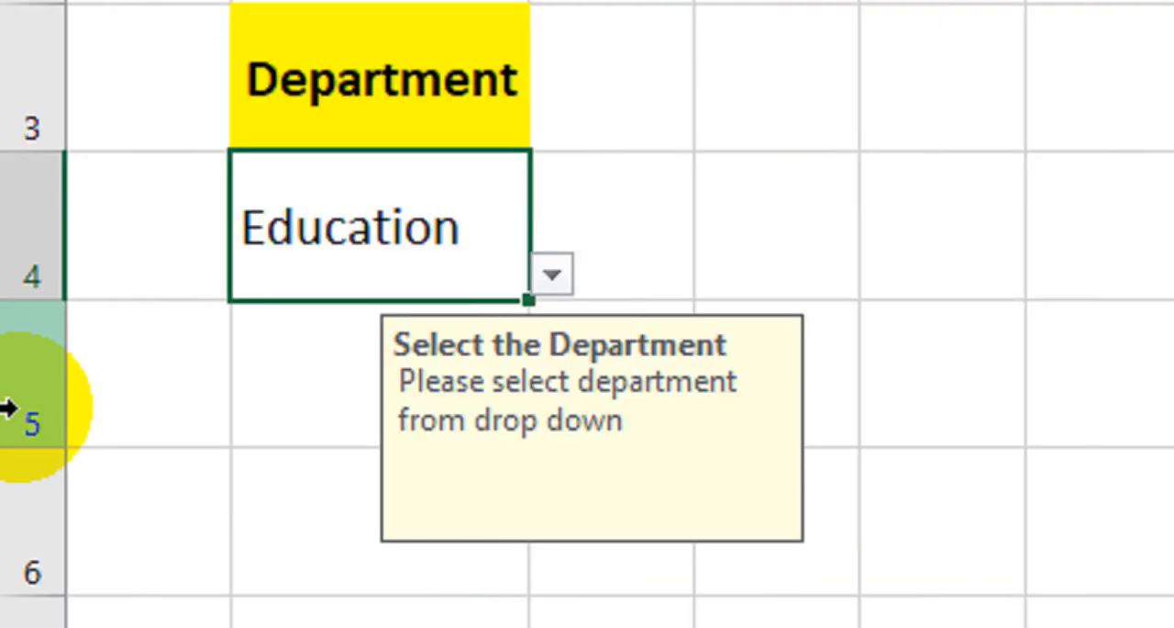
- Test B4's custom error alert by trying to enter Educations, and cancel the entry
left_click(548, 275)
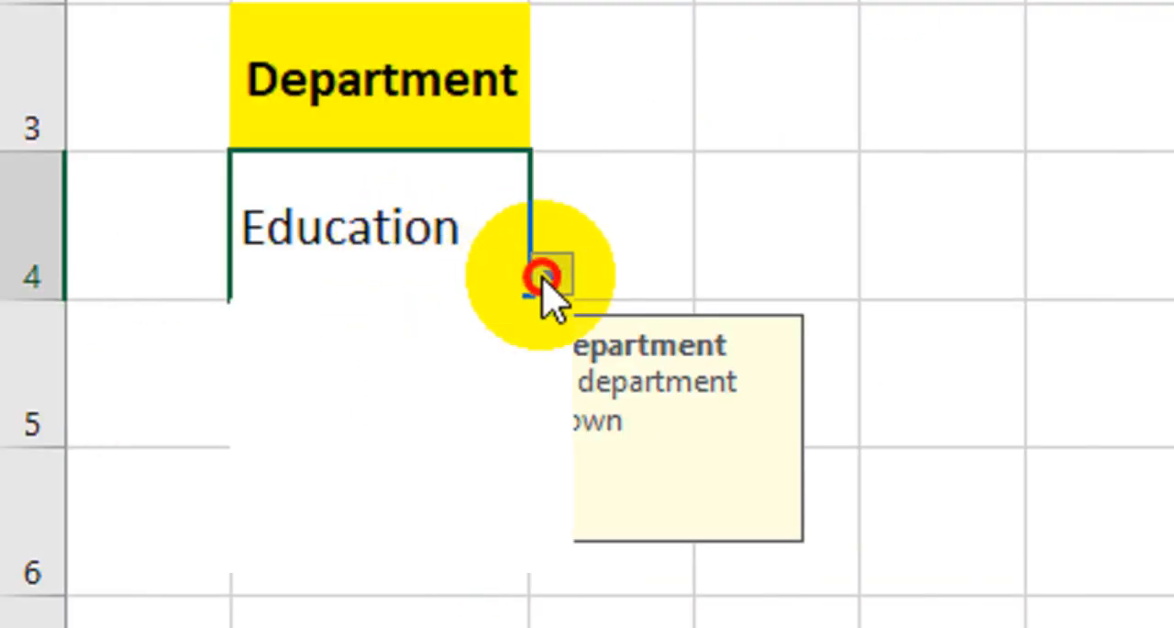
left_click(454, 204)
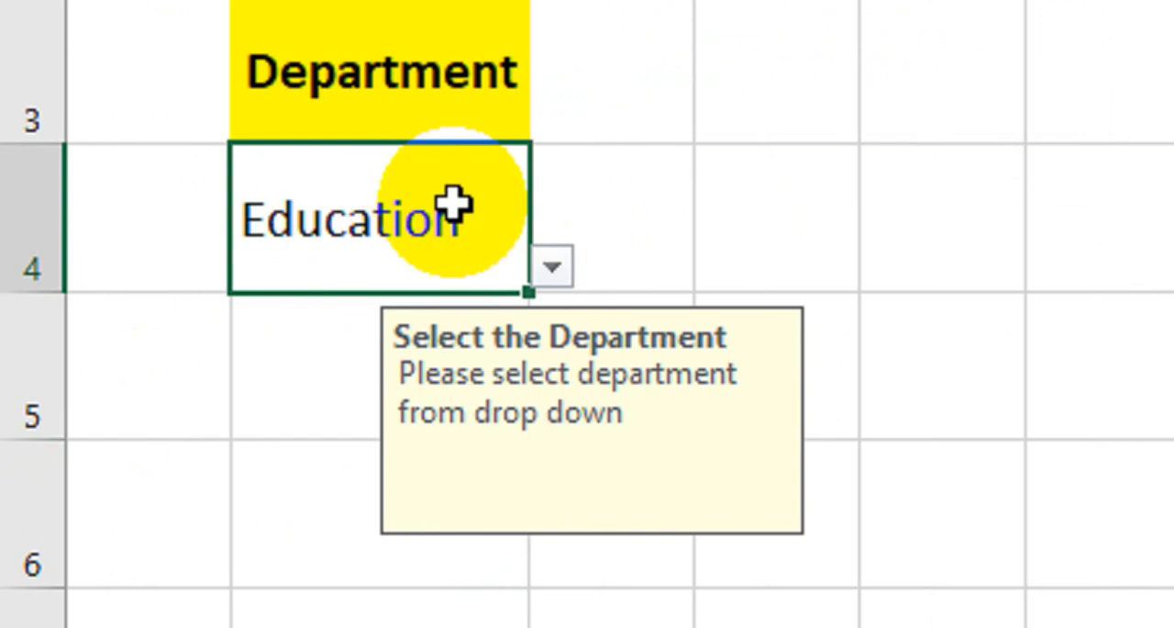
double_click(468, 222)
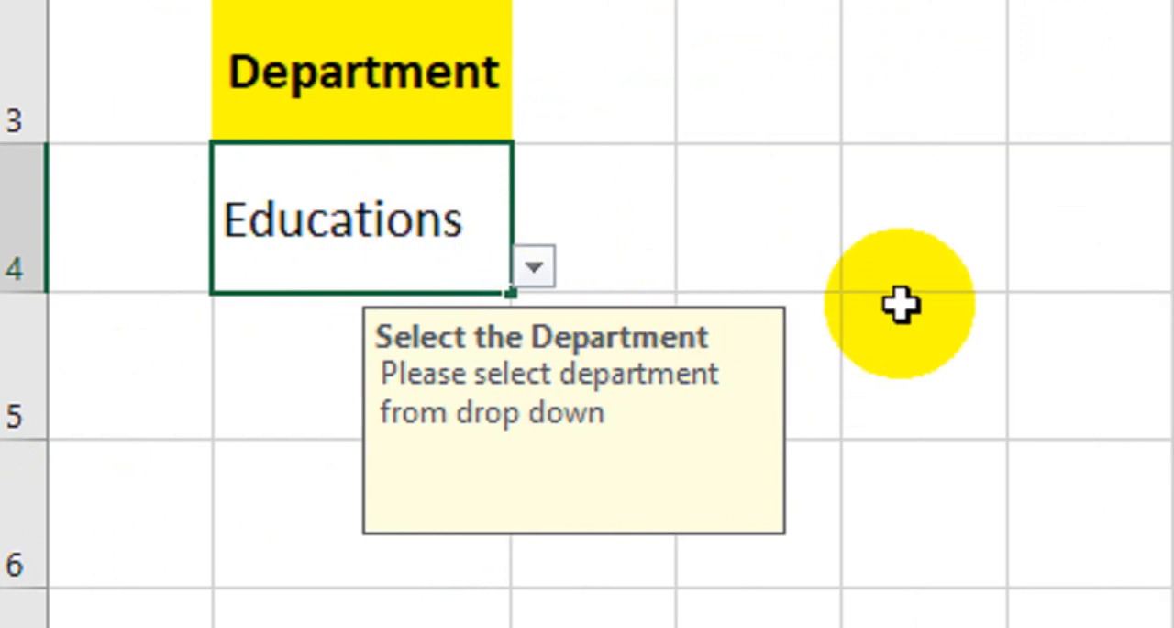
left_click(913, 252)
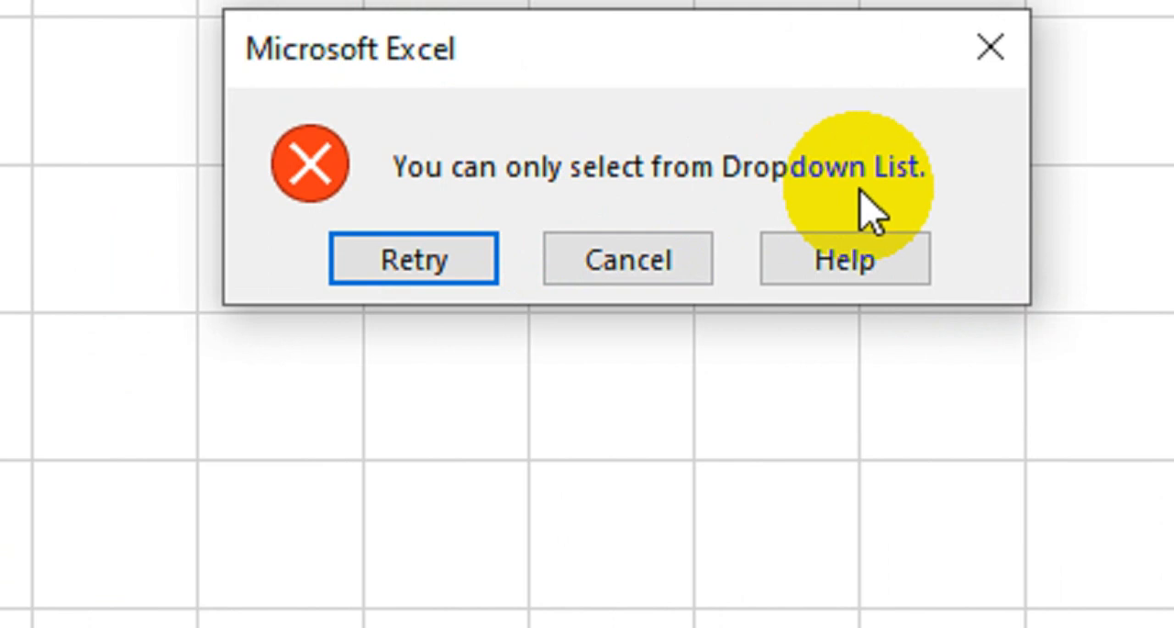
left_click(665, 259)
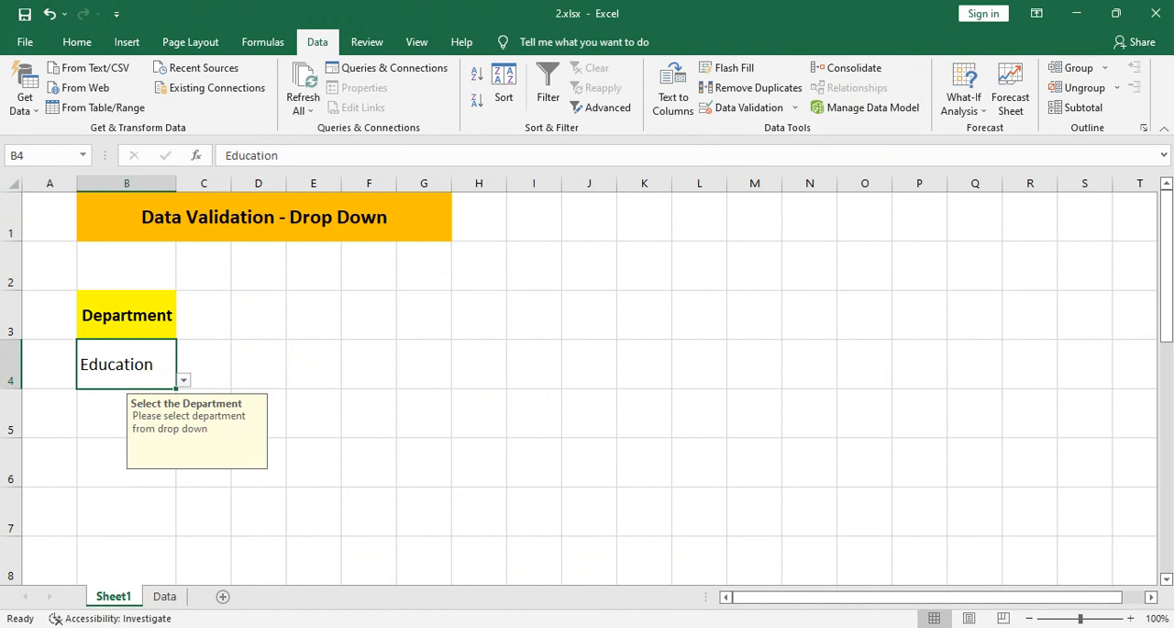
- Copy the Department header from B3 to G3 and widen column G
left_click(551, 303)
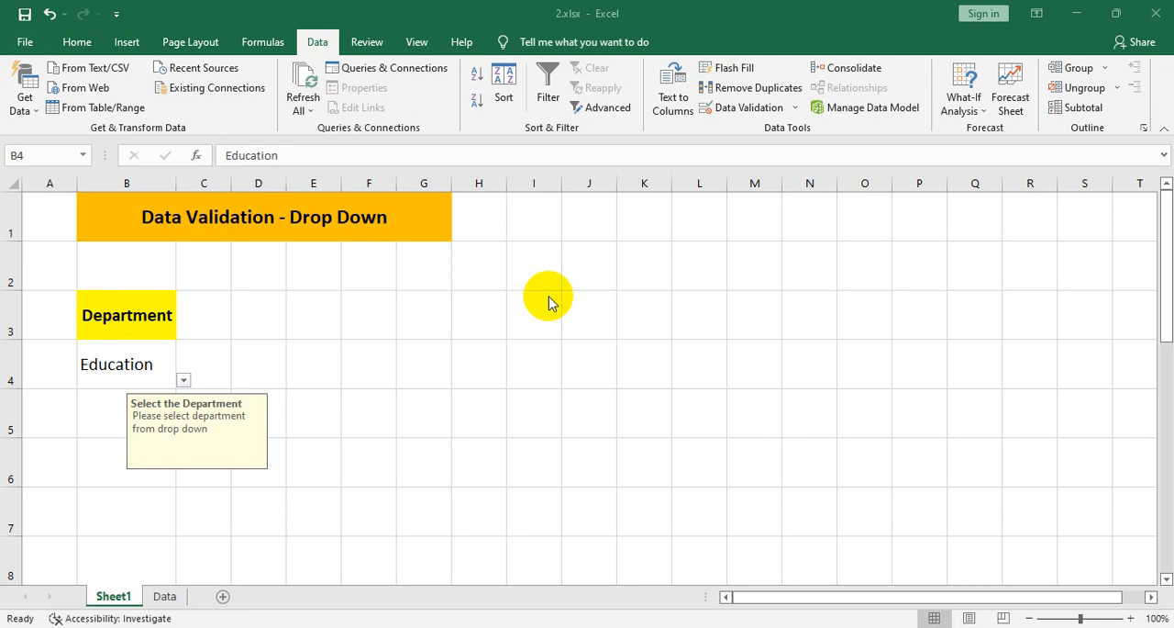
left_click(409, 310)
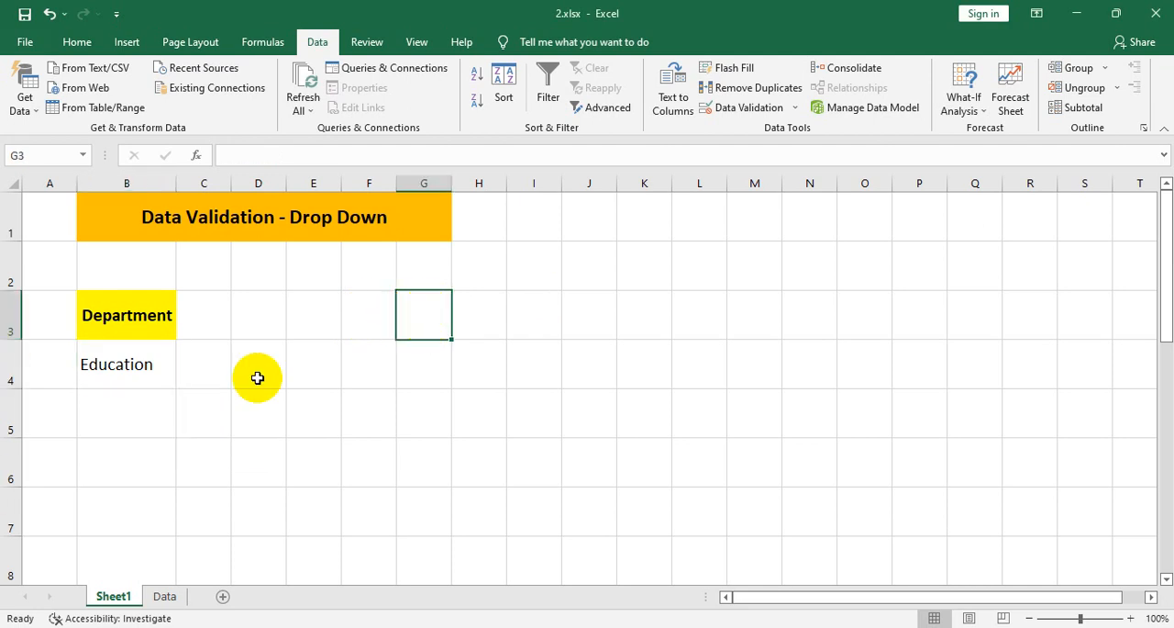
left_click(128, 331)
key("ctrl+c")
left_click(432, 303)
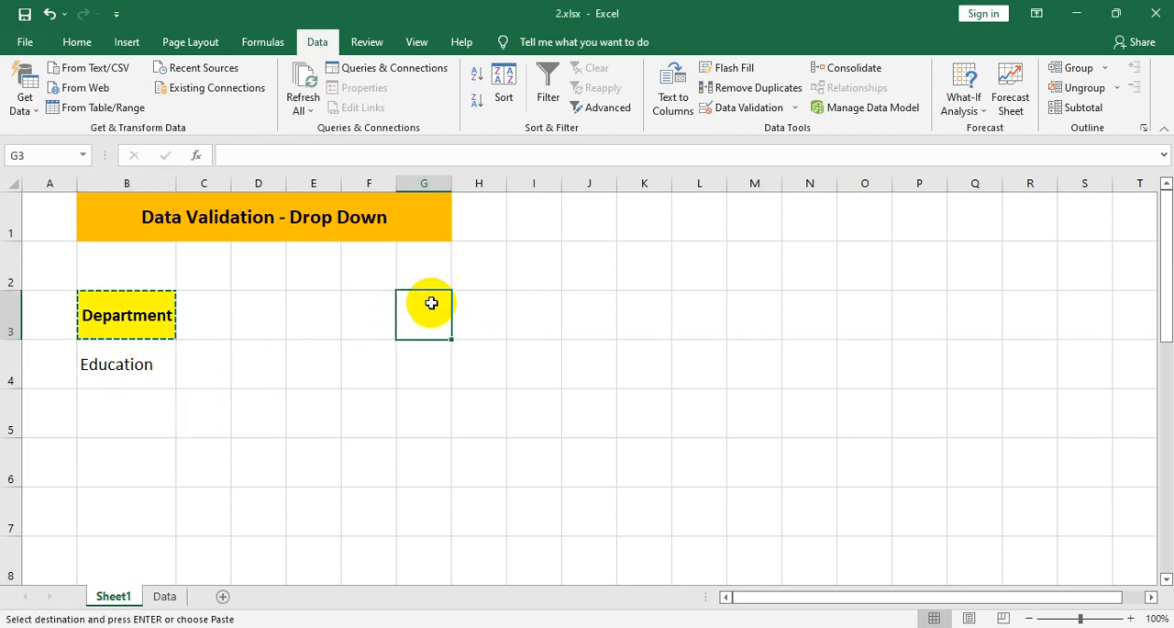
key("ctrl+v")
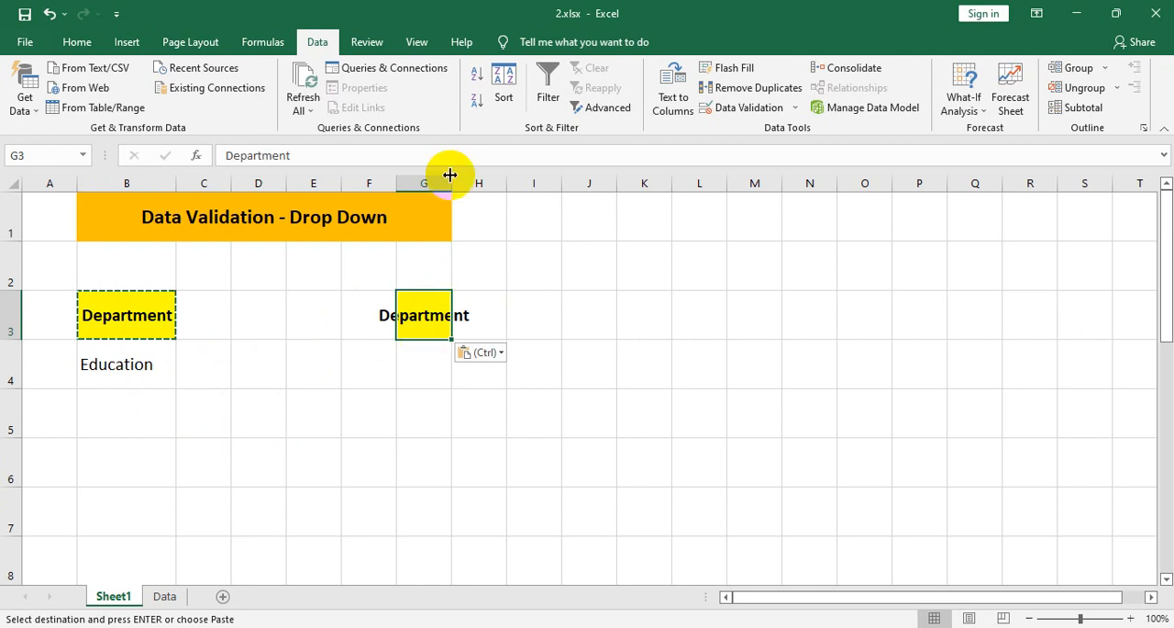
left_click_drag(451, 179, 597, 200)
- Replace the copied header text in G3 with "Date of Launch"
double_click(459, 310)
double_click(460, 316)
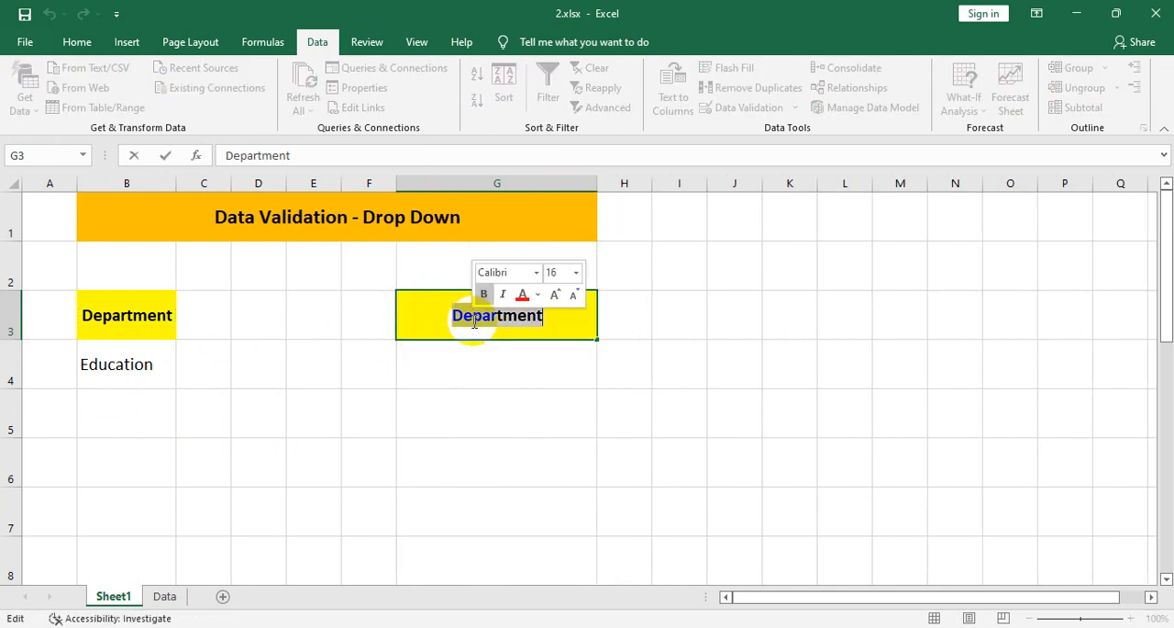
type("D")
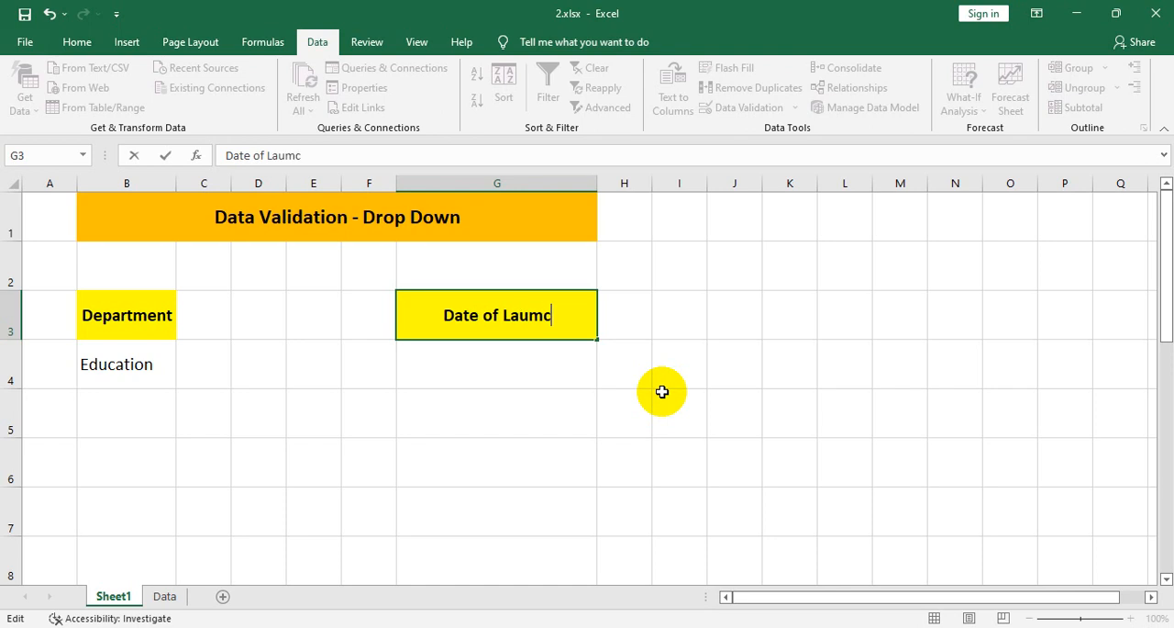
type("ate of Launch")
key("Return")
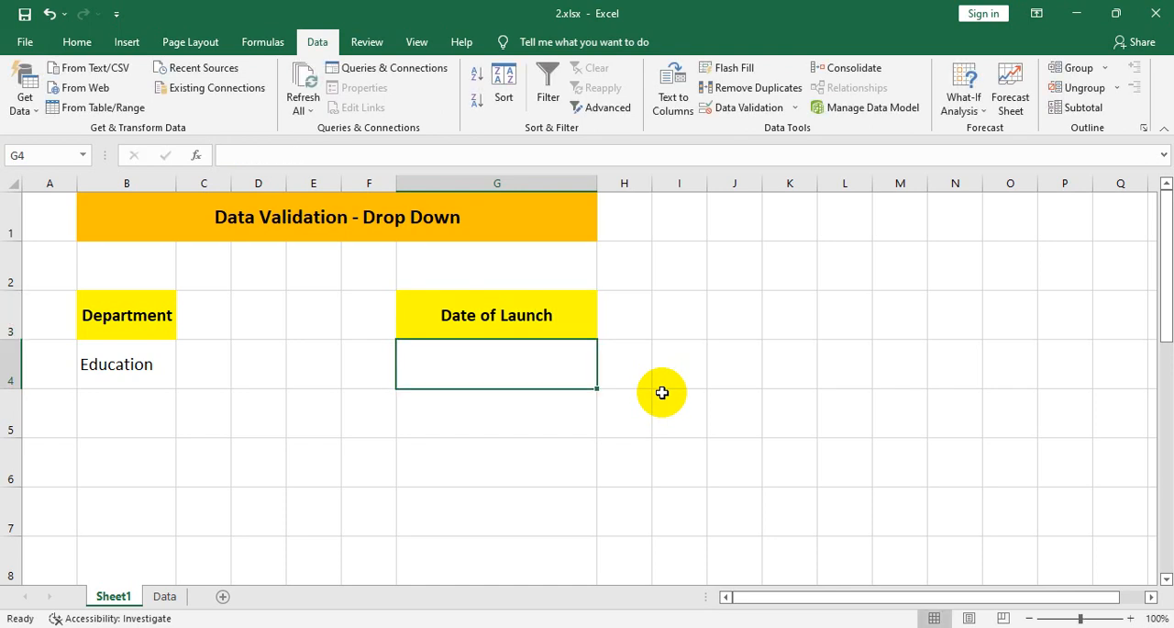
- Set the data validation of cell G4 below the Date of Launch header to allow Date values
double_click(537, 380)
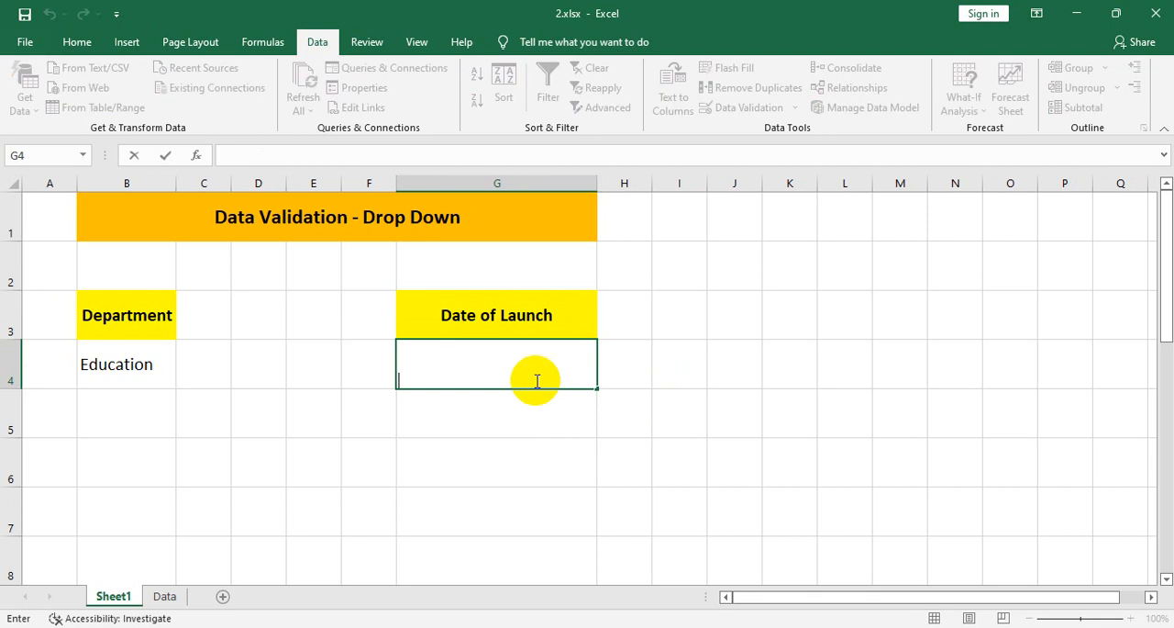
left_click(545, 431)
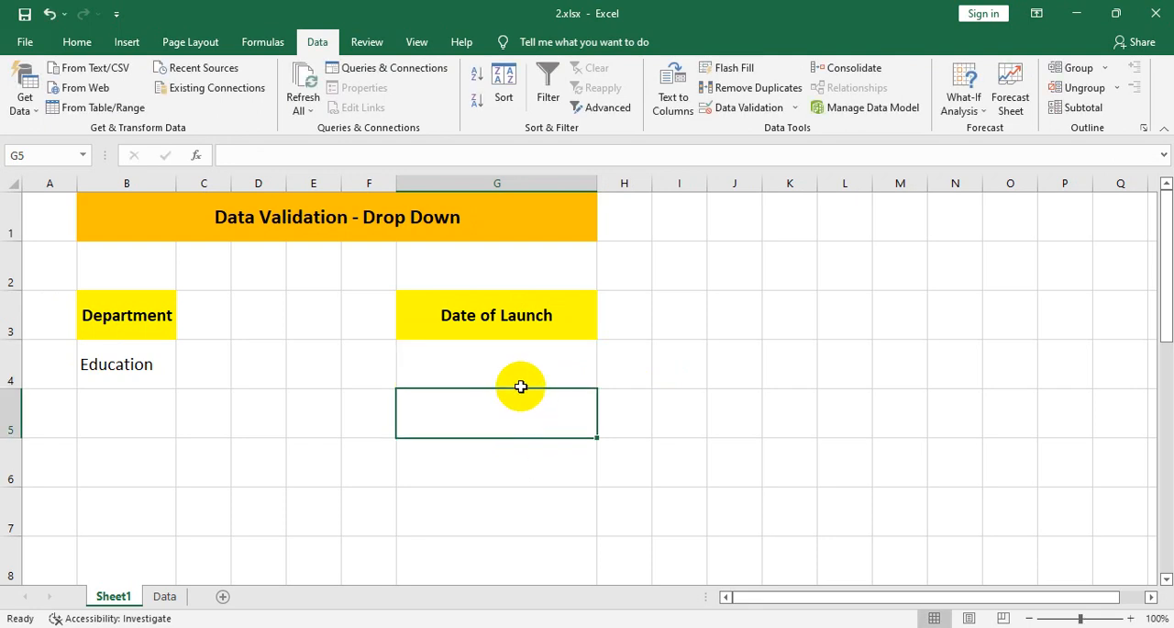
left_click(519, 365)
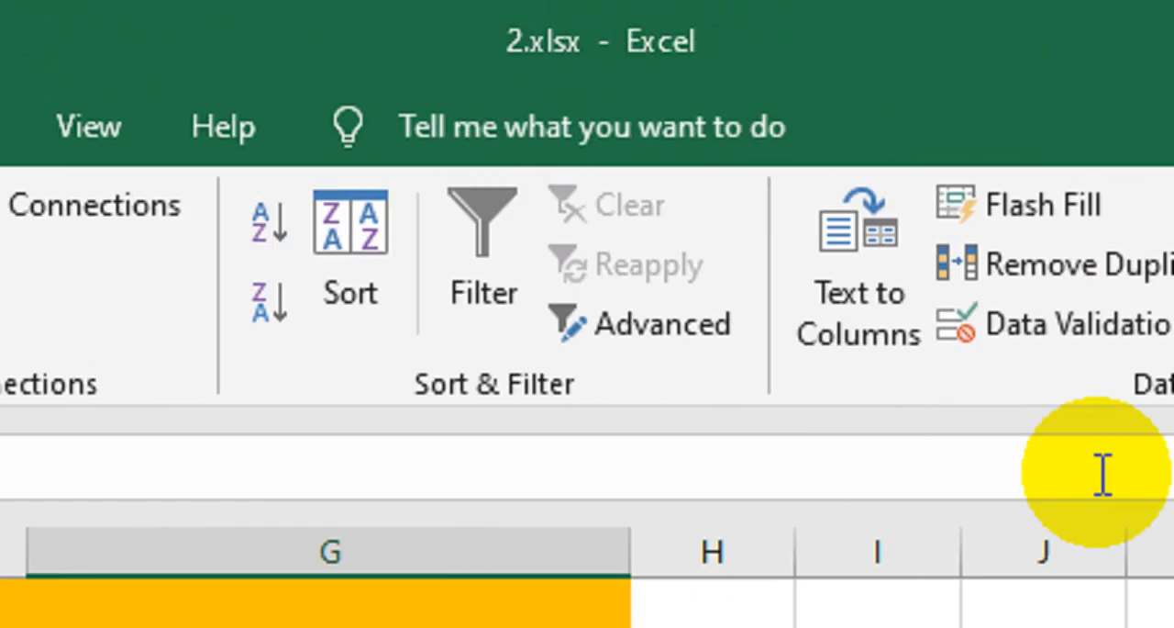
left_click(959, 317)
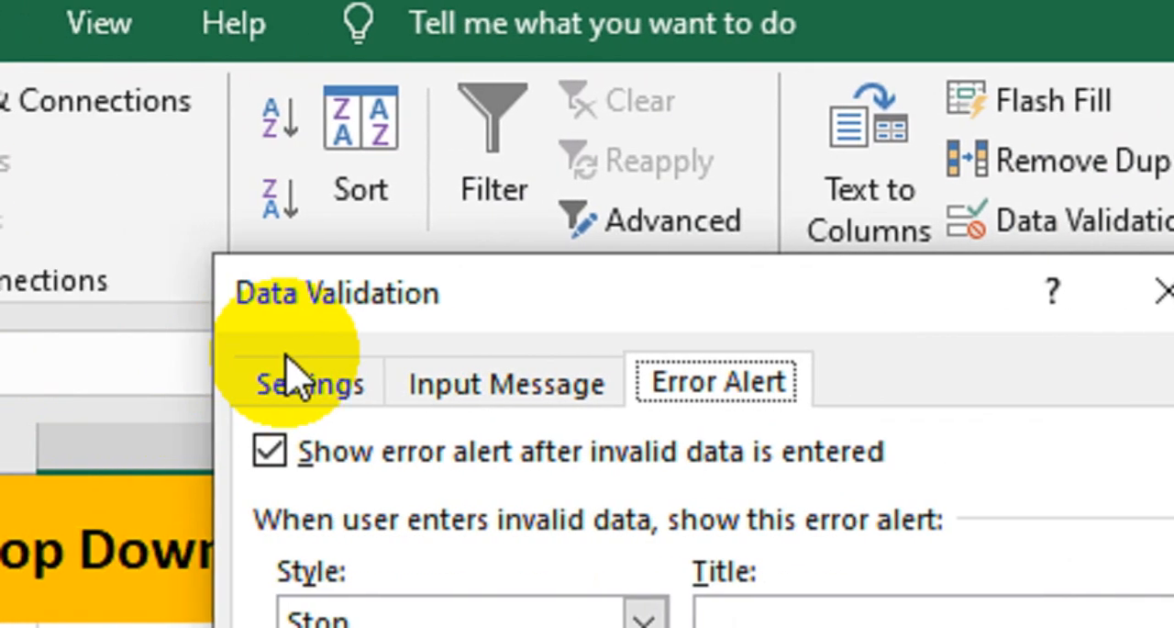
left_click(292, 372)
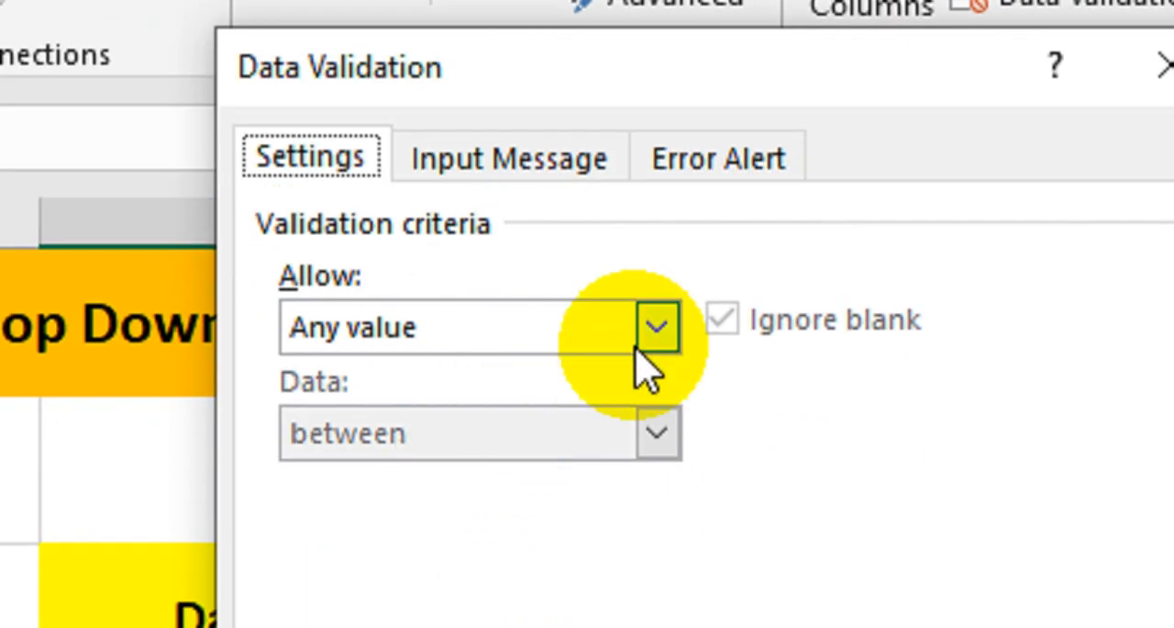
left_click(641, 524)
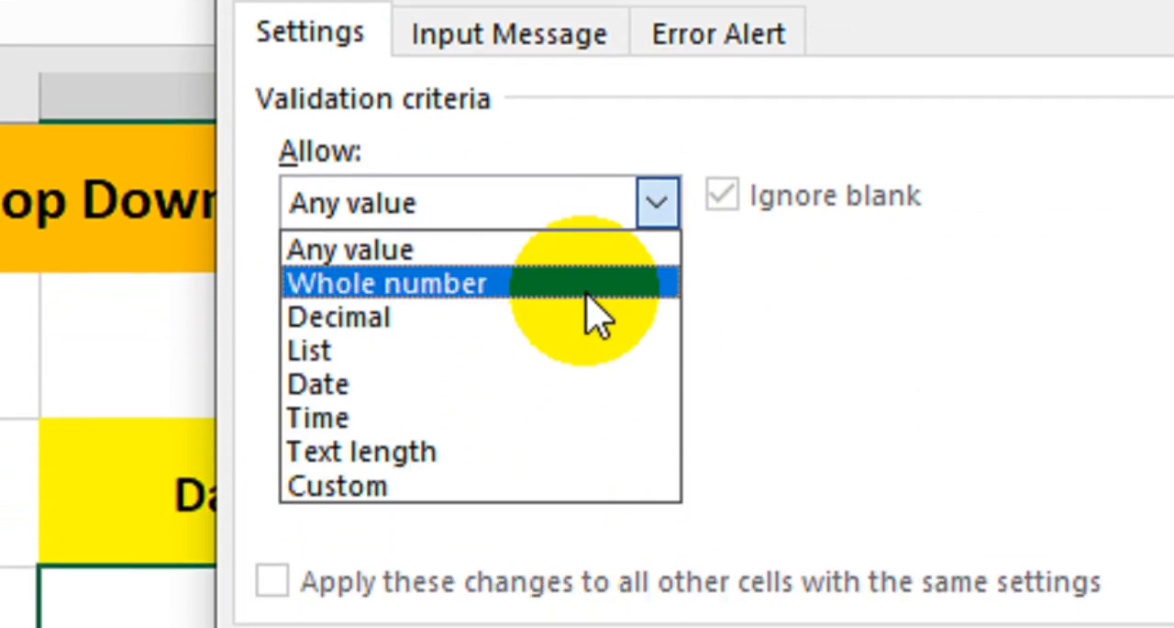
left_click(574, 384)
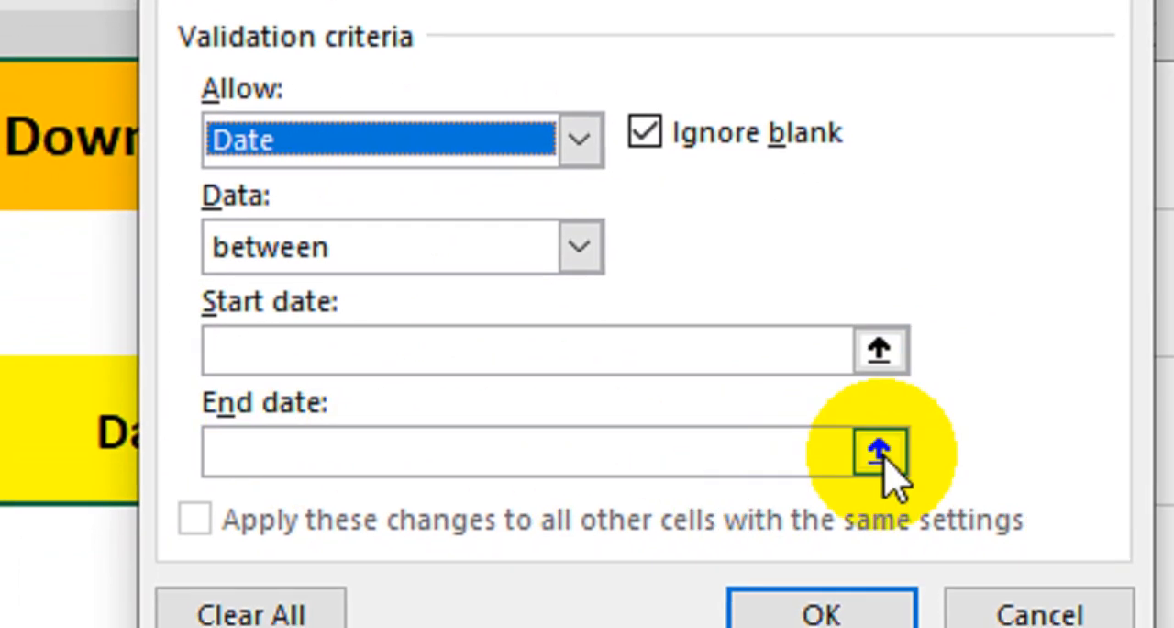
- Restrict G4's date validation to dates greater than a start date of =today()
left_click(879, 350)
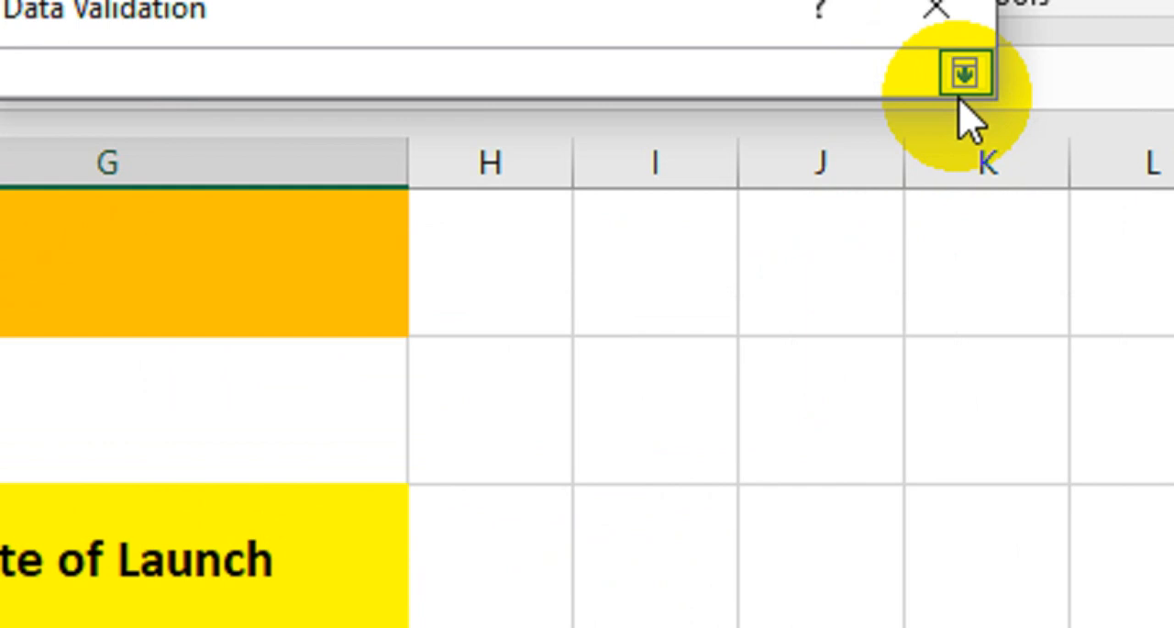
left_click(964, 73)
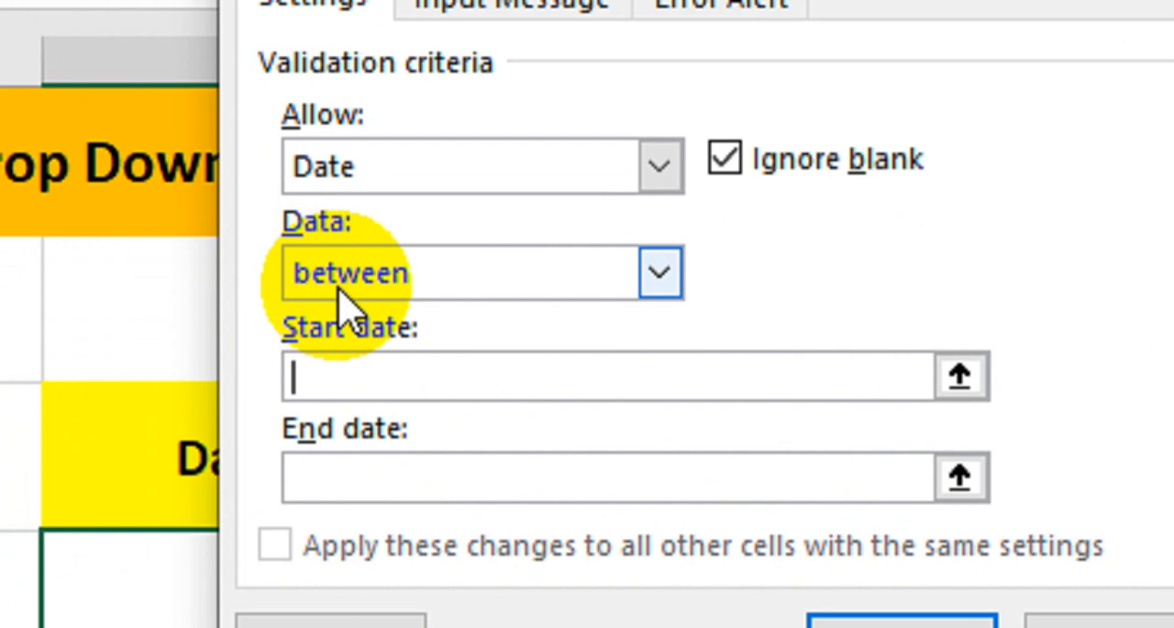
left_click(341, 303)
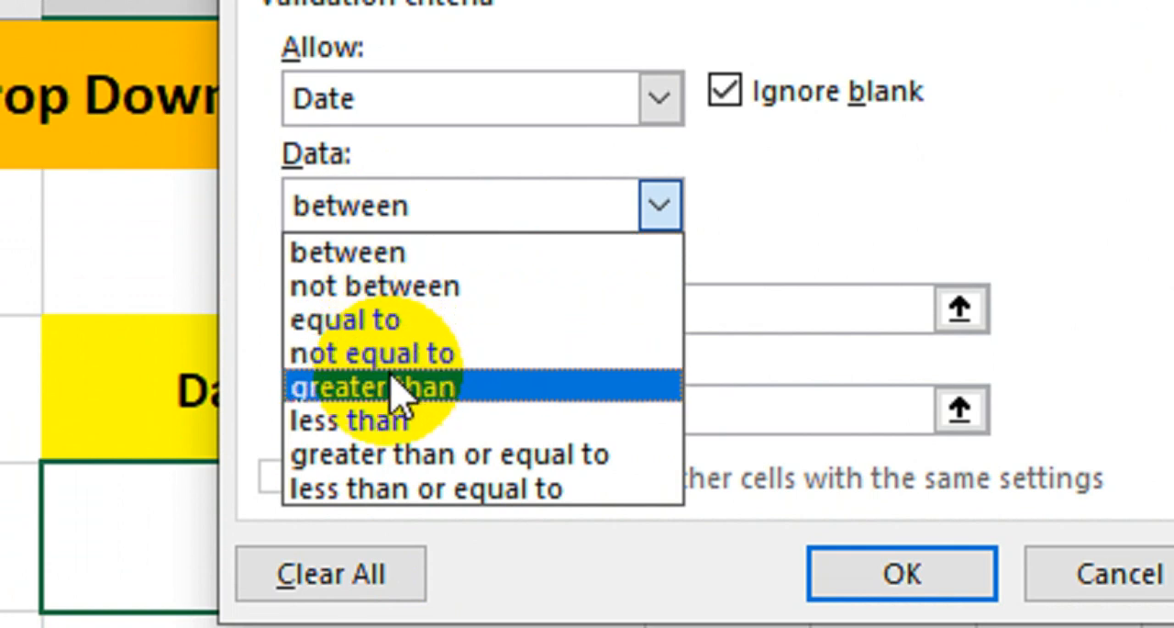
left_click(393, 390)
left_click(402, 304)
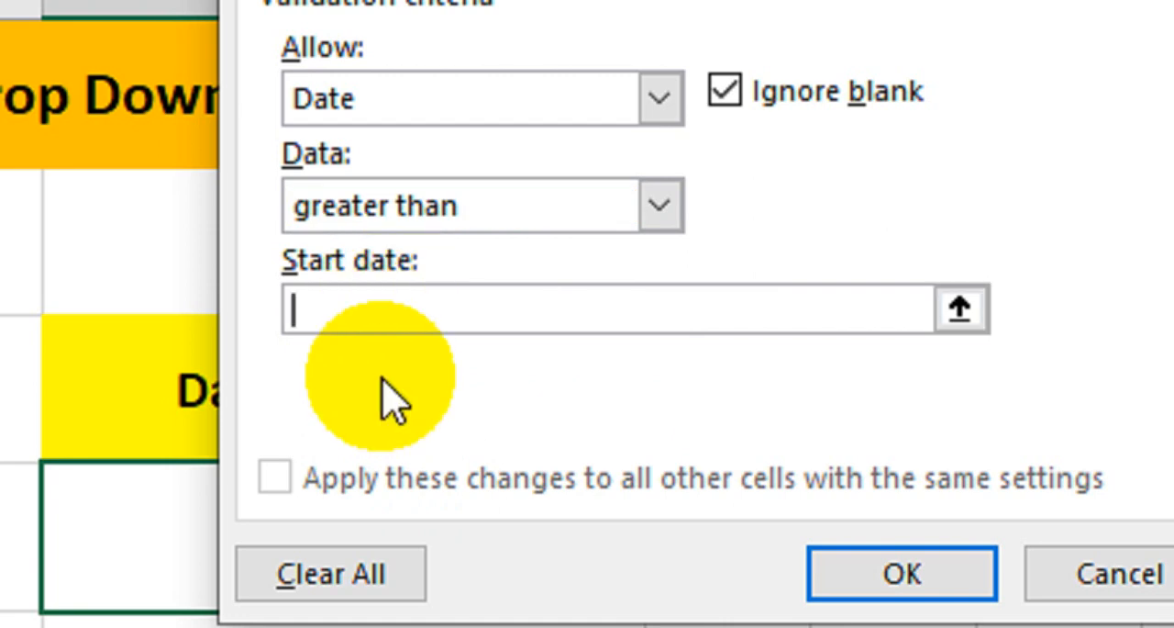
type("=today(")
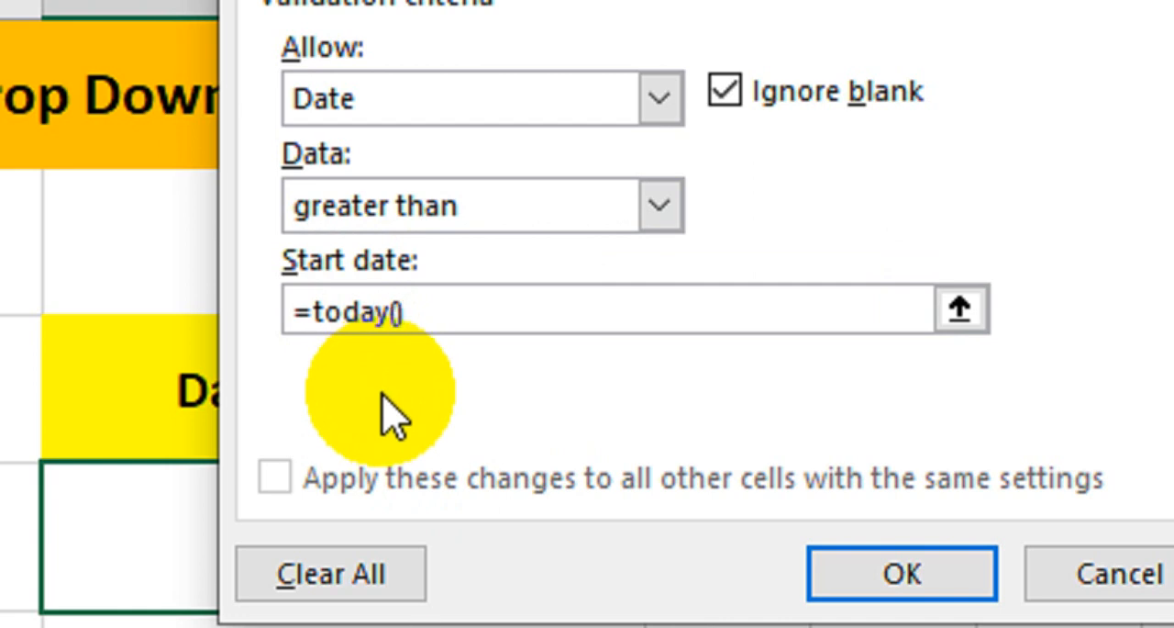
left_click_drag(458, 314, 166, 323)
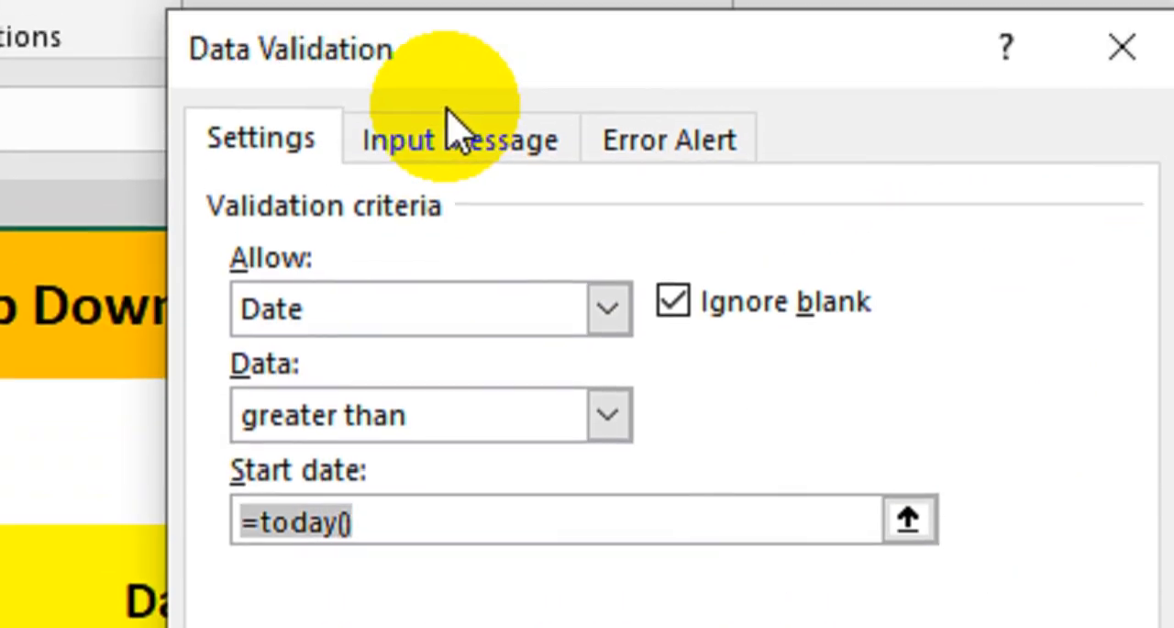
- Add the input message "Please enter launch date." to G4's data validation, without a title
left_click(461, 45)
left_click(257, 165)
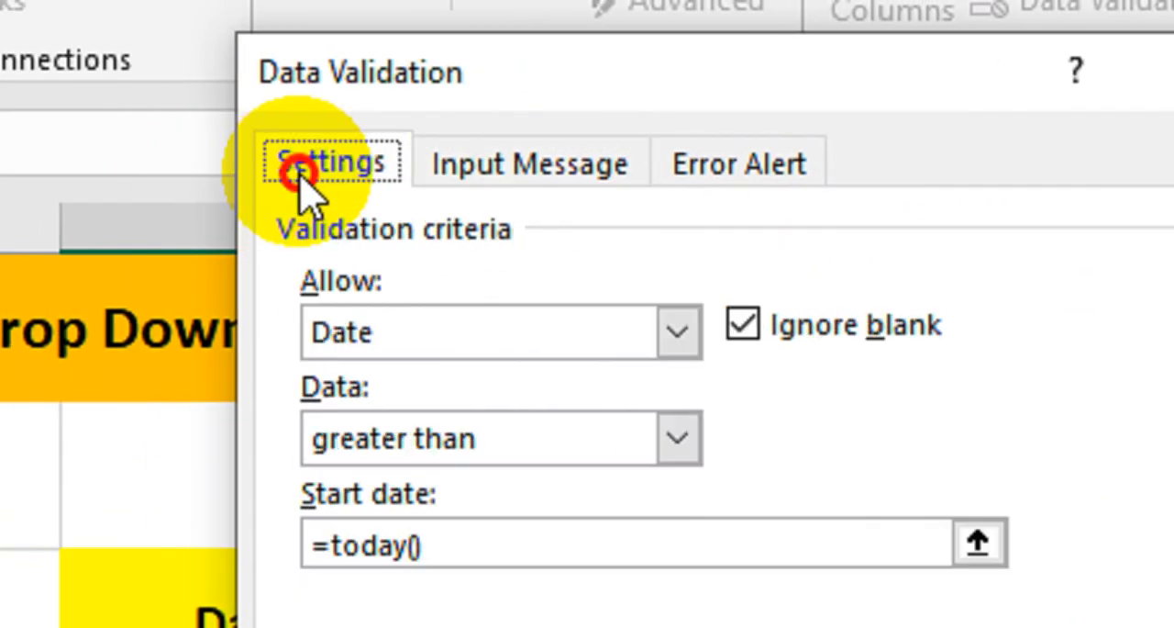
left_click(407, 174)
left_click(517, 487)
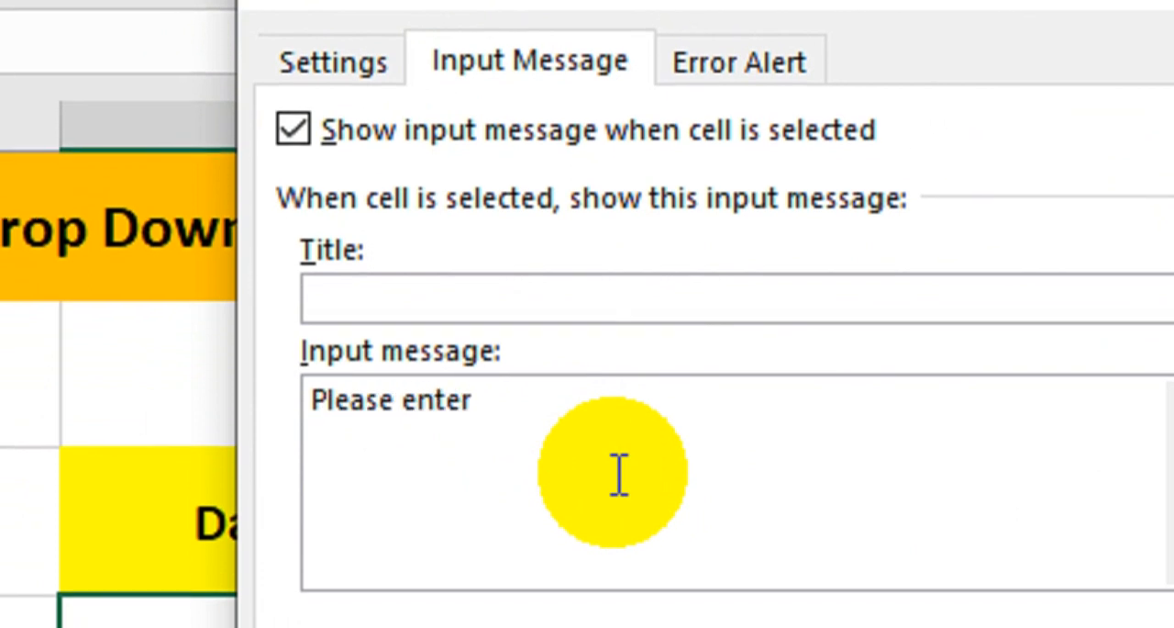
type("launch date.")
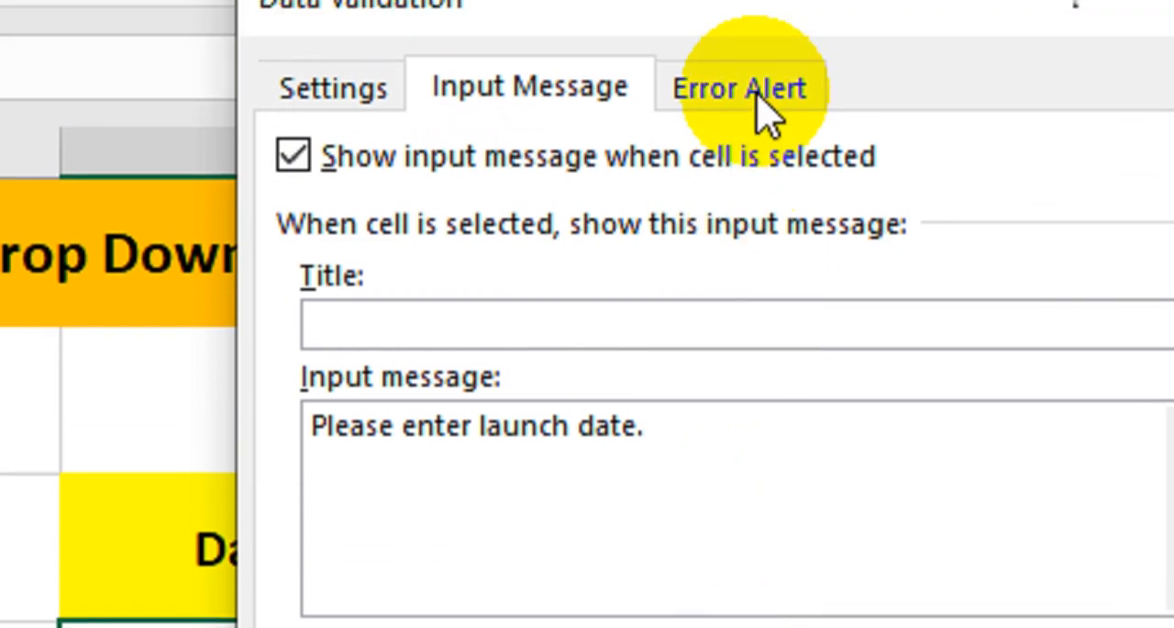
- Add the Stop error message "Only future dates are allowed." without a title to G4's data validation and apply the rule
left_click(748, 37)
left_click(962, 333)
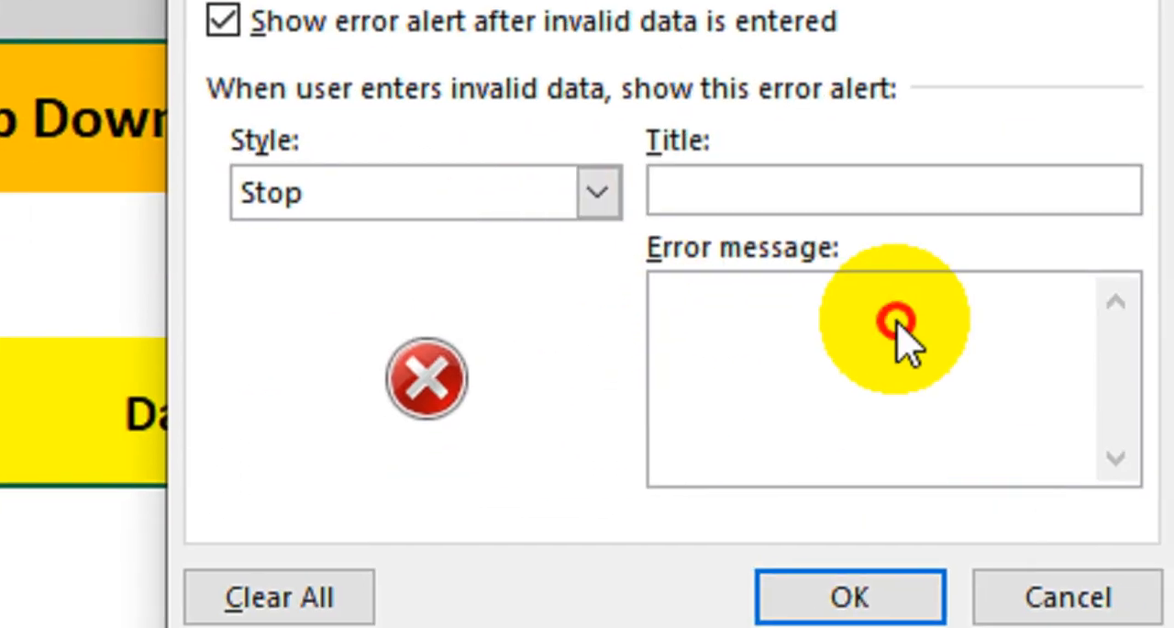
type("Only")
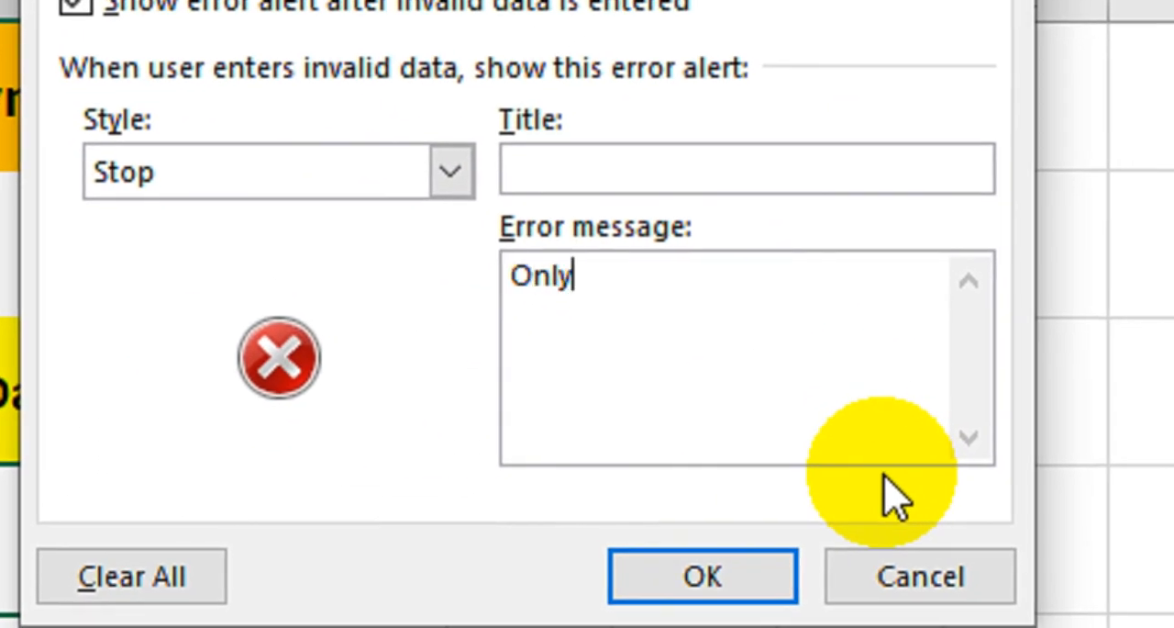
type(" future dates")
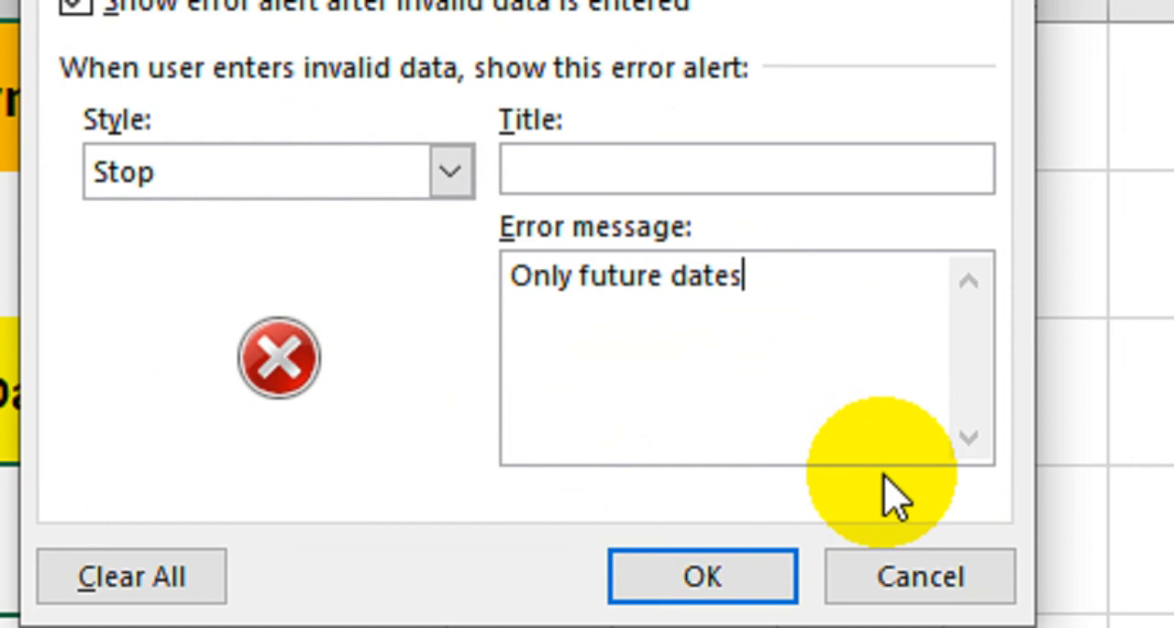
type(" are sal")
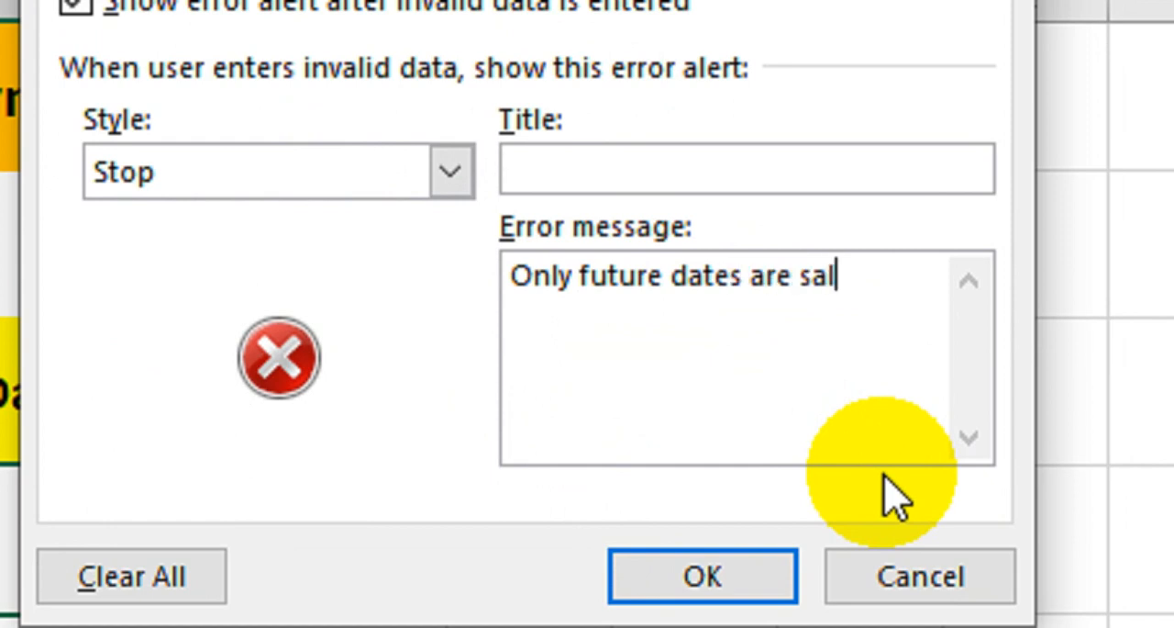
type("lowed.")
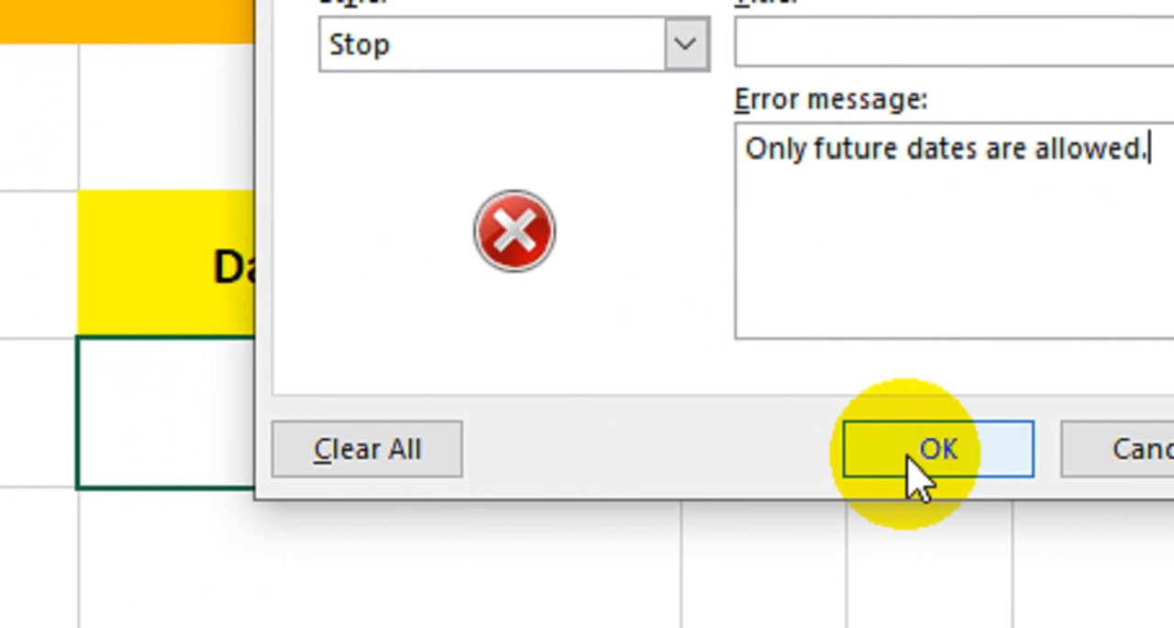
left_click(909, 459)
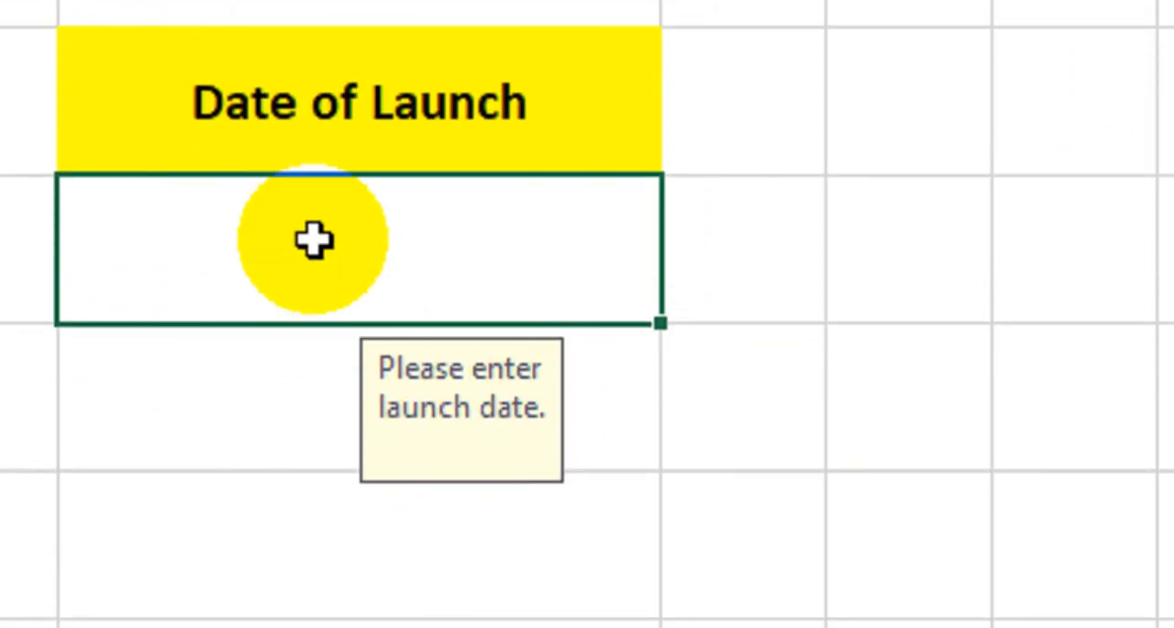
- Test G4's validation by entering the past date 31/11/2020, and discard the entry
double_click(318, 286)
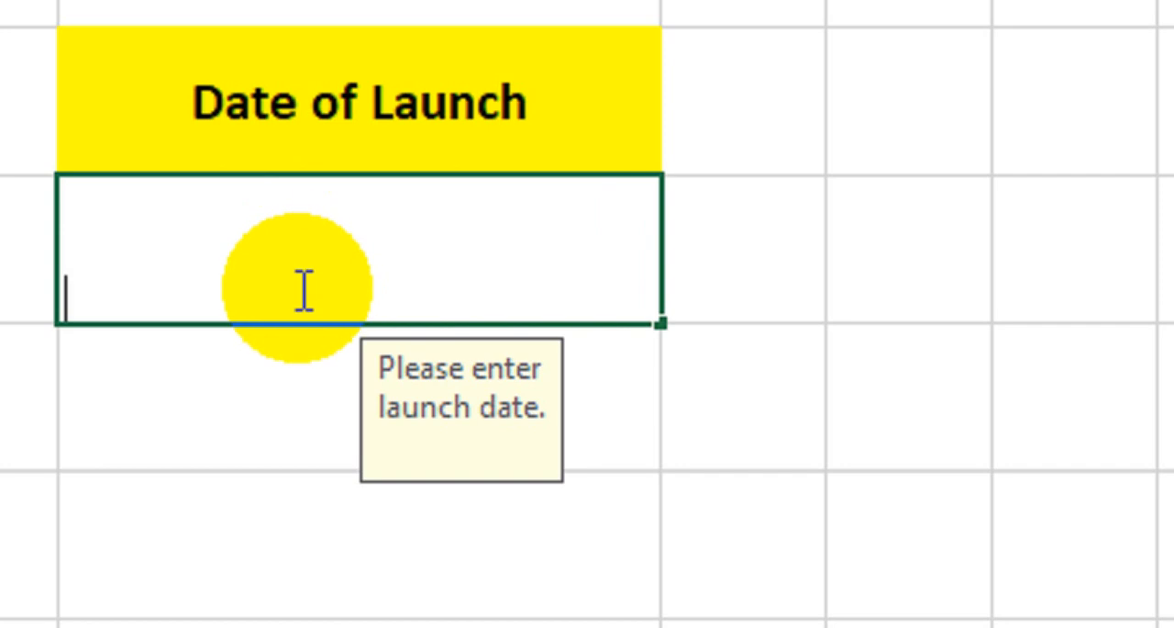
type("31/")
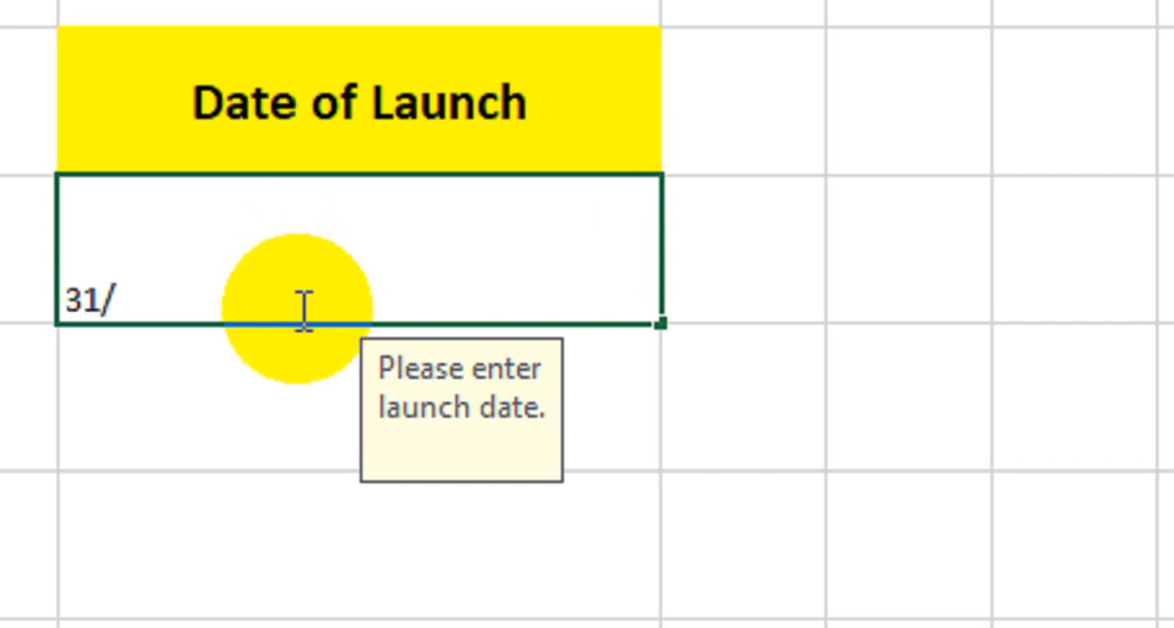
type("11/2020")
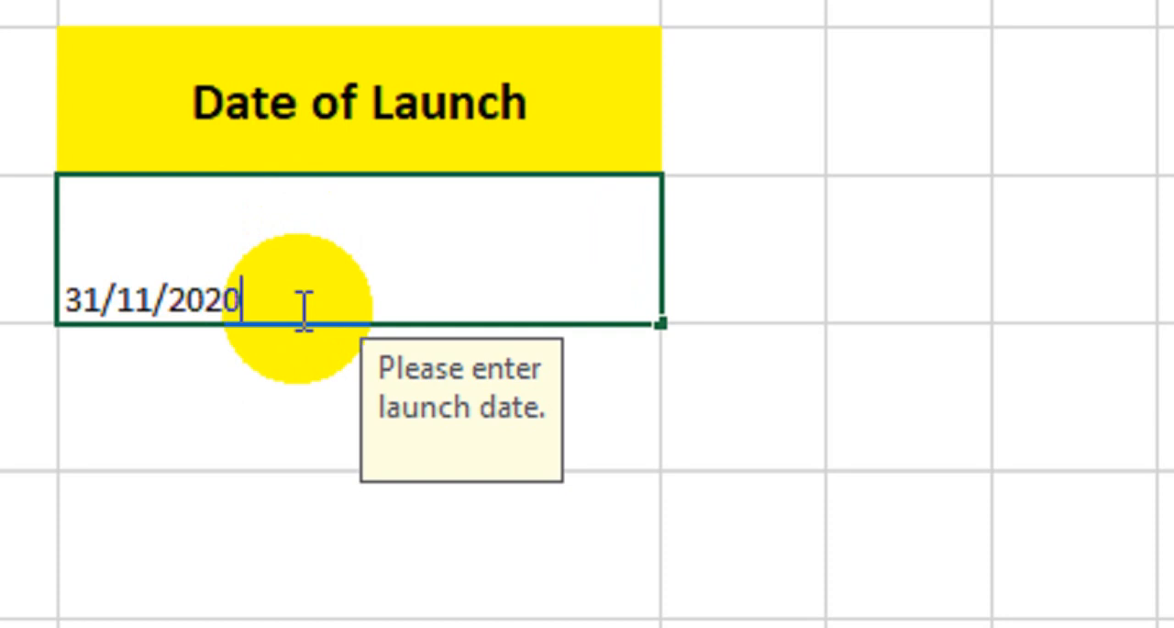
key("Return")
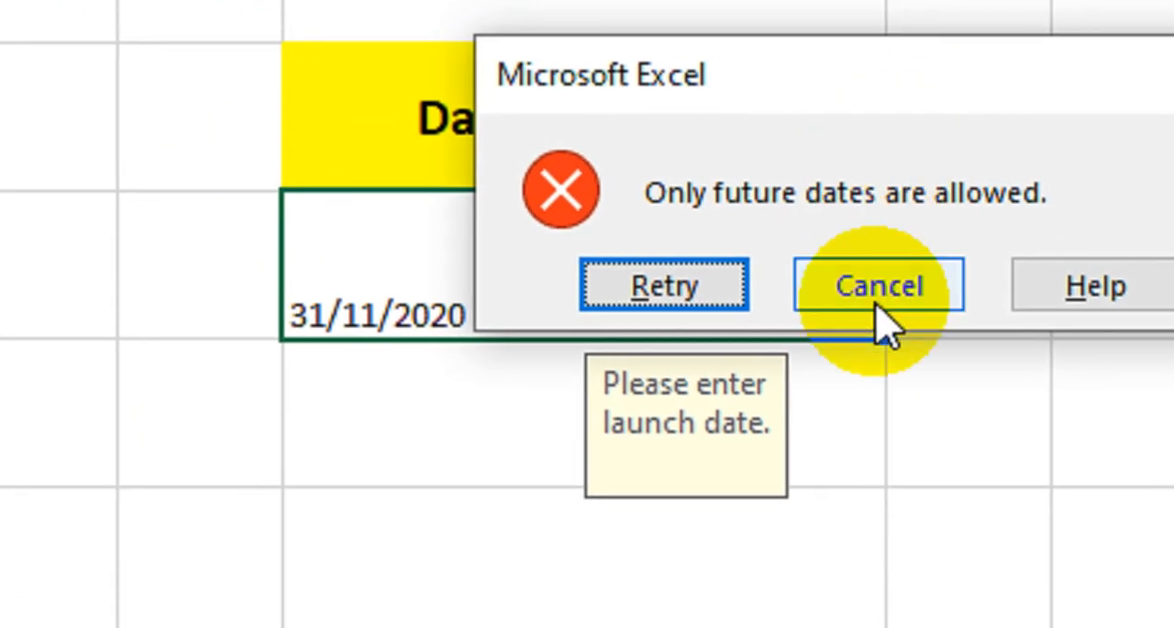
left_click(874, 306)
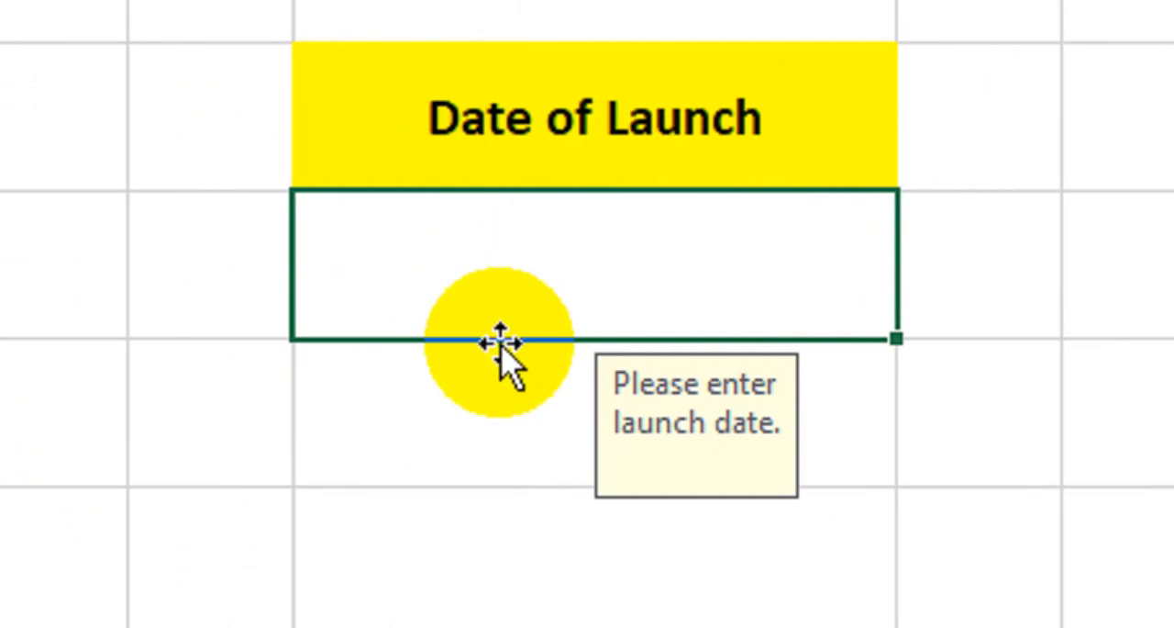
- Try to enter 31/11/2022 as the launch date in G4
type("31/11/")
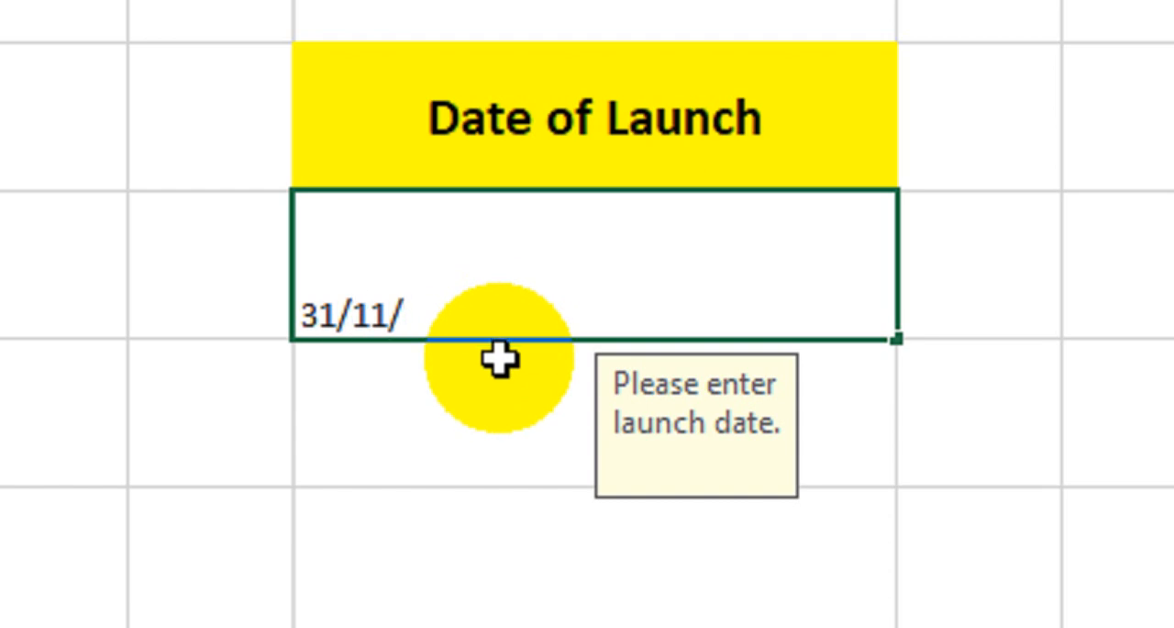
type("2022")
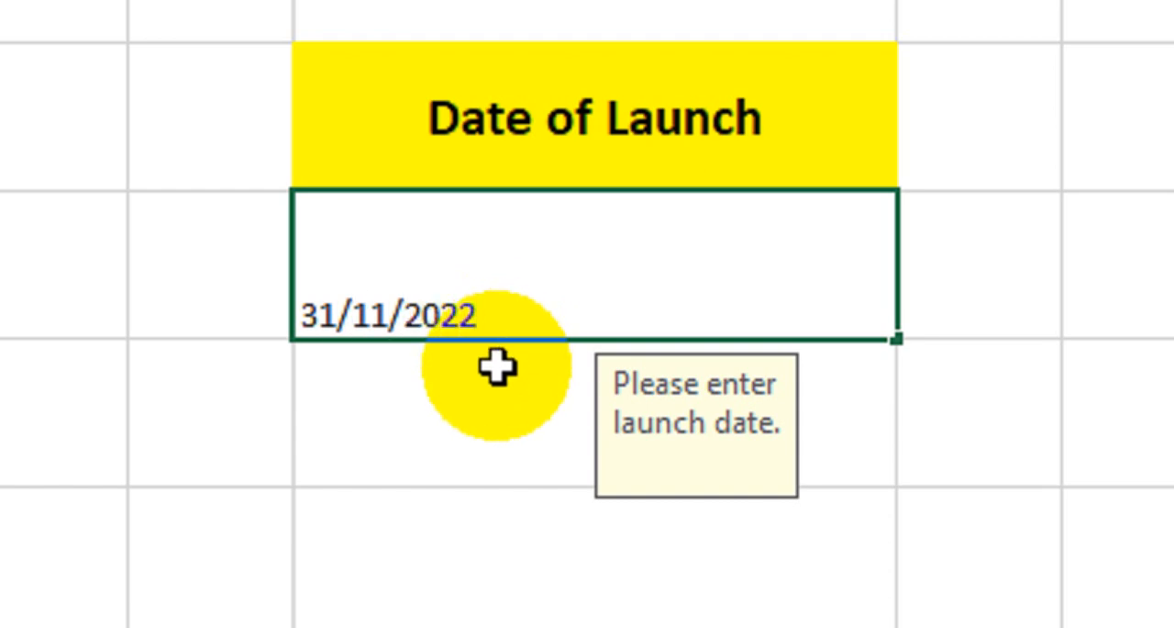
key("Return")
key("Return")
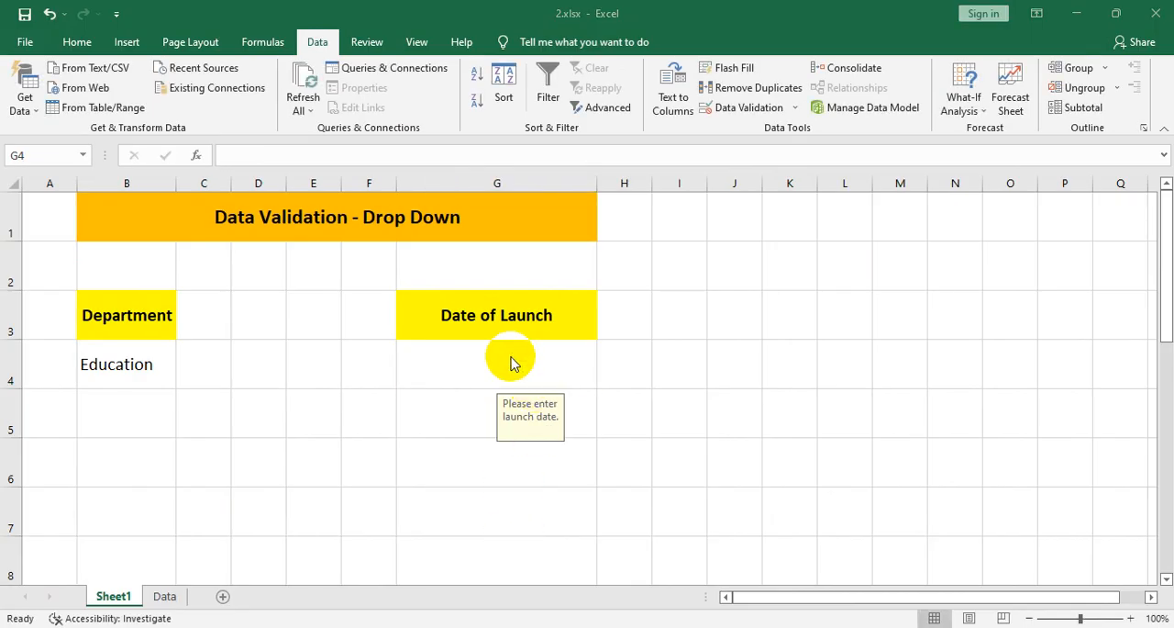
left_click(511, 357)
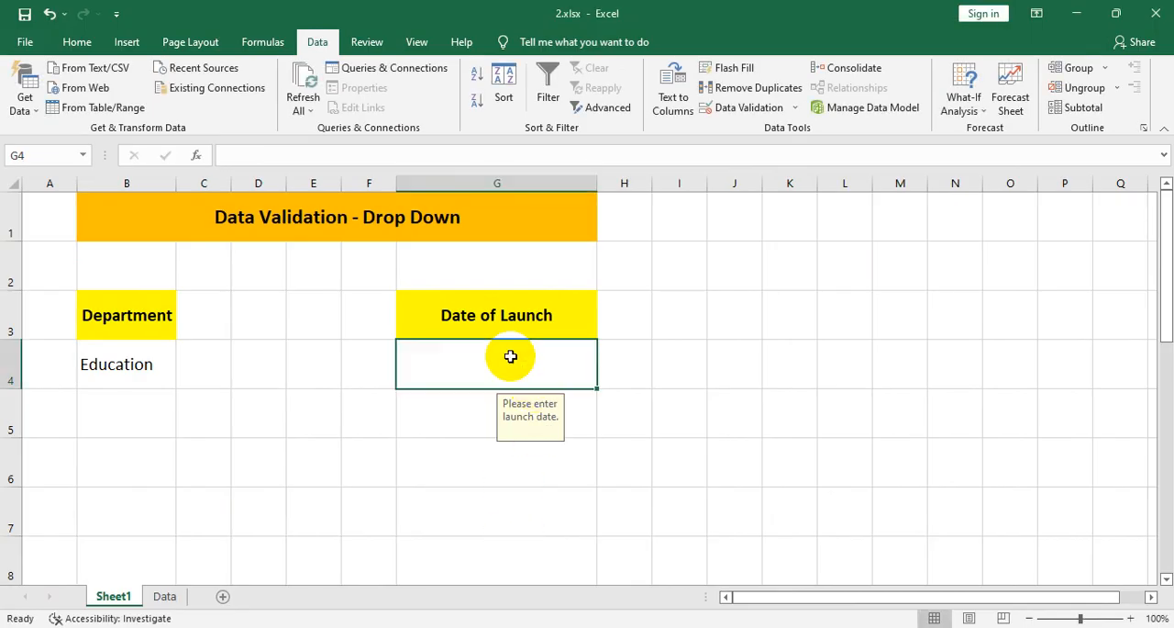
- Enter the launch date 11/11/2022 in cell G4
type("31/11/2022")
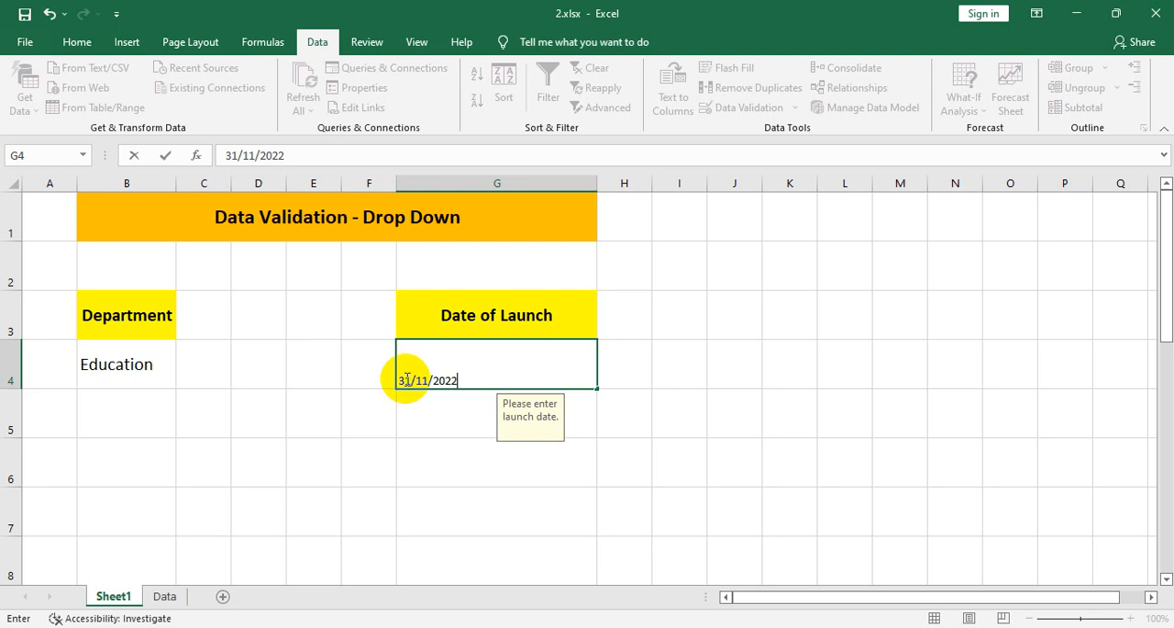
left_click_drag(410, 379, 396, 380)
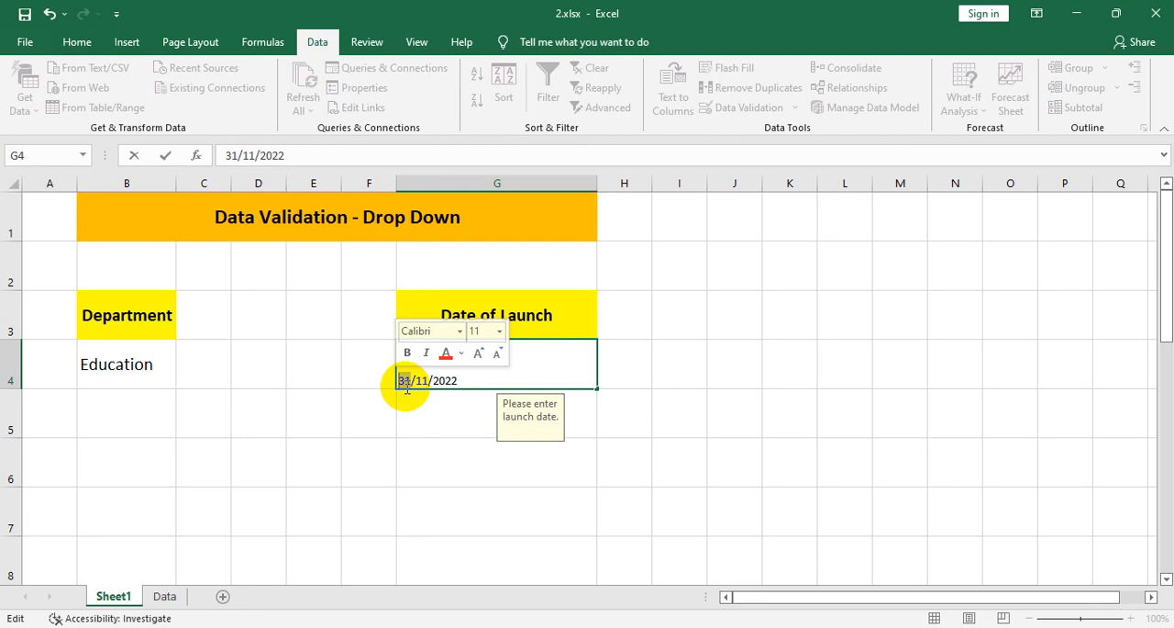
type("11")
left_click(452, 438)
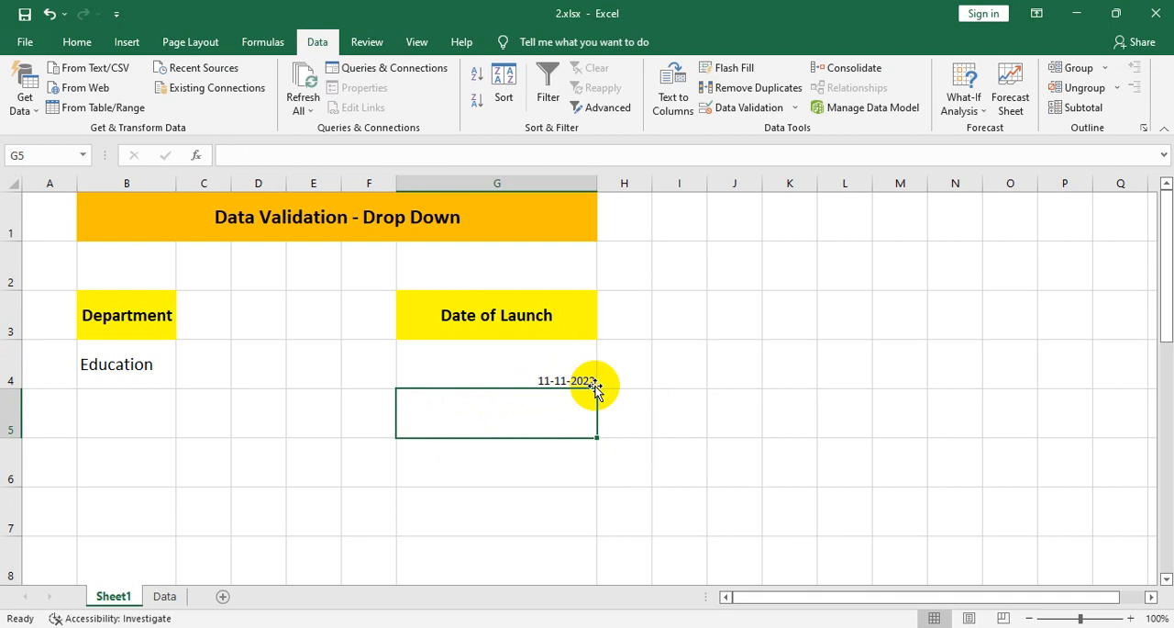
left_click(465, 353)
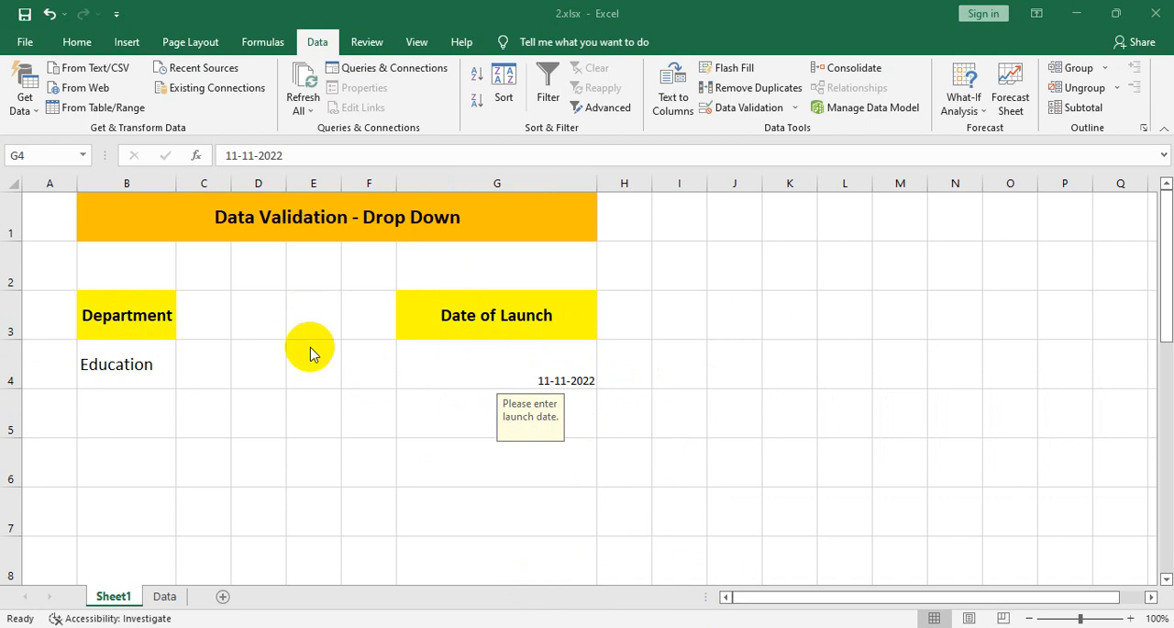
- Copy the Department header from B3 to I3 and widen column I to fit it
double_click(129, 315)
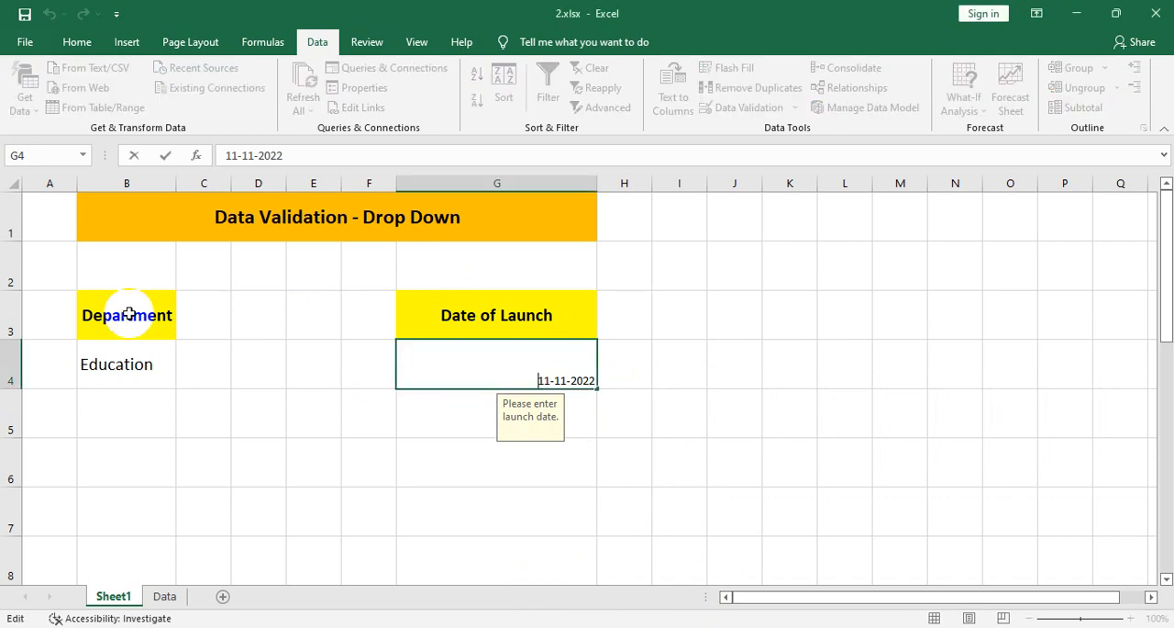
left_click(702, 321)
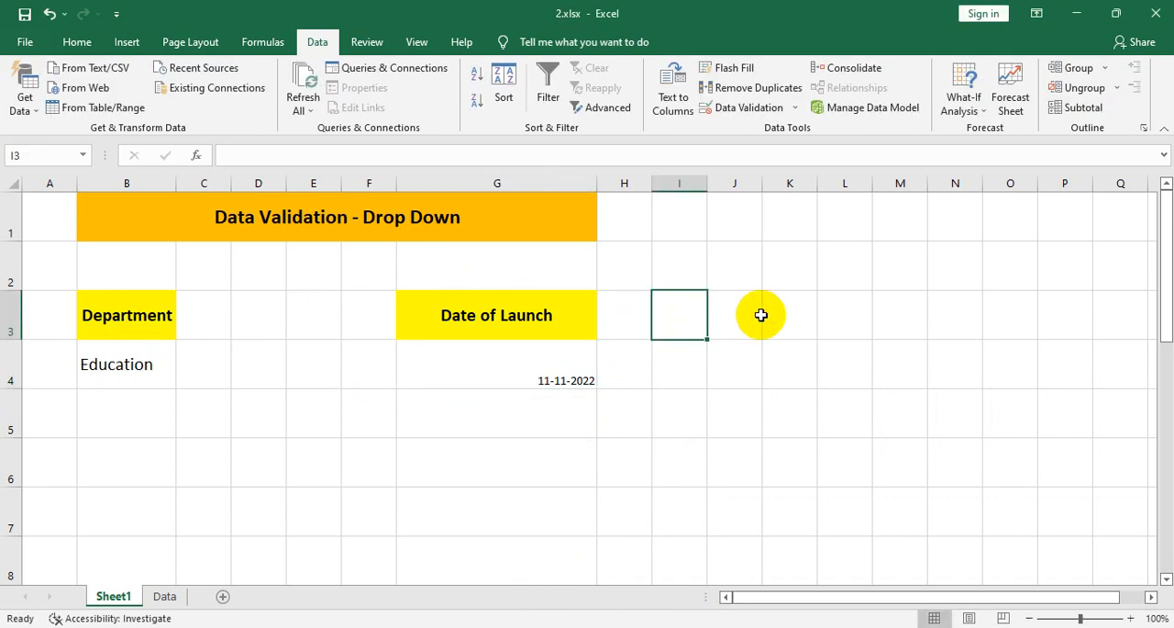
left_click(128, 317)
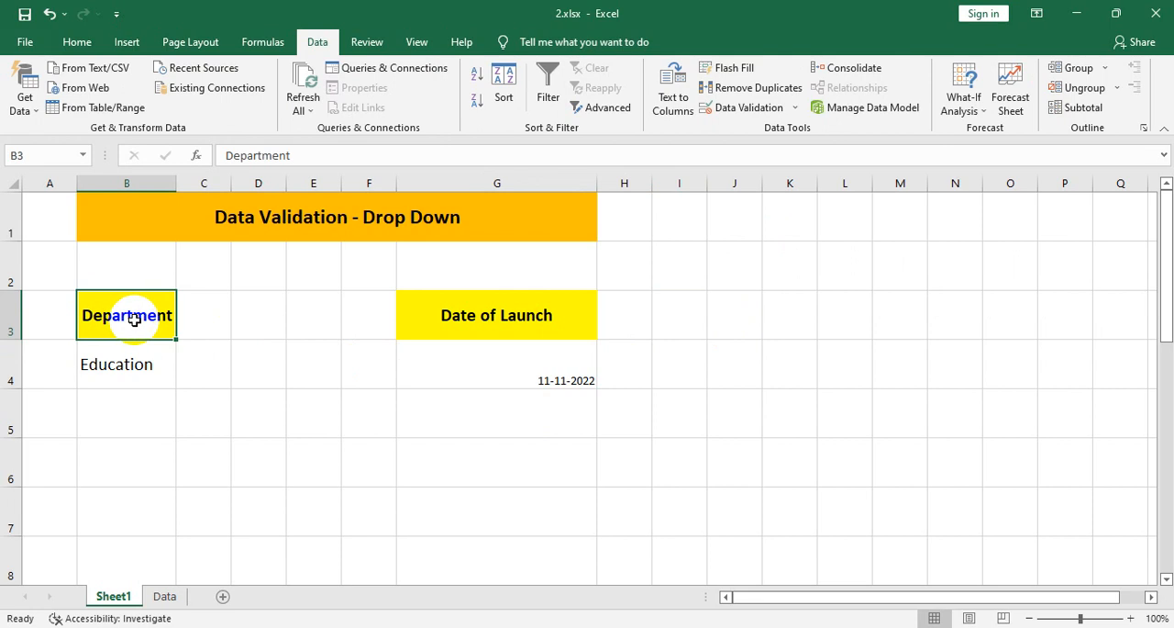
key("ctrl+c")
left_click(686, 313)
key("ctrl+v")
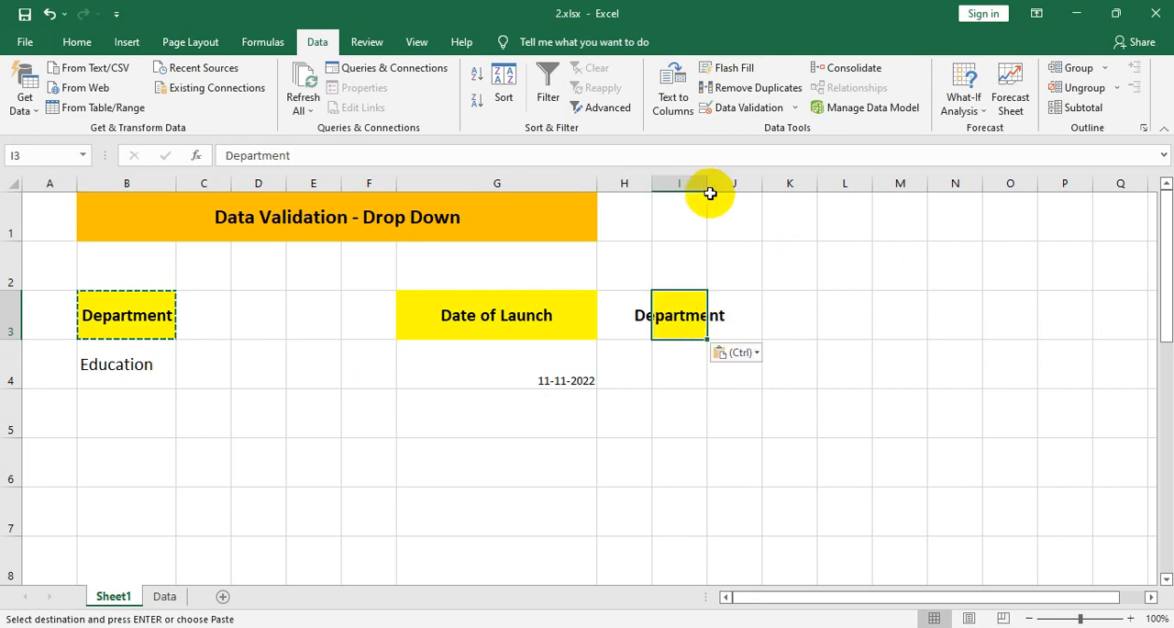
left_click_drag(707, 184, 812, 186)
- Replace the copied header text in I3 with "Branches to be Opened" and autofit column I to the text
double_click(724, 313)
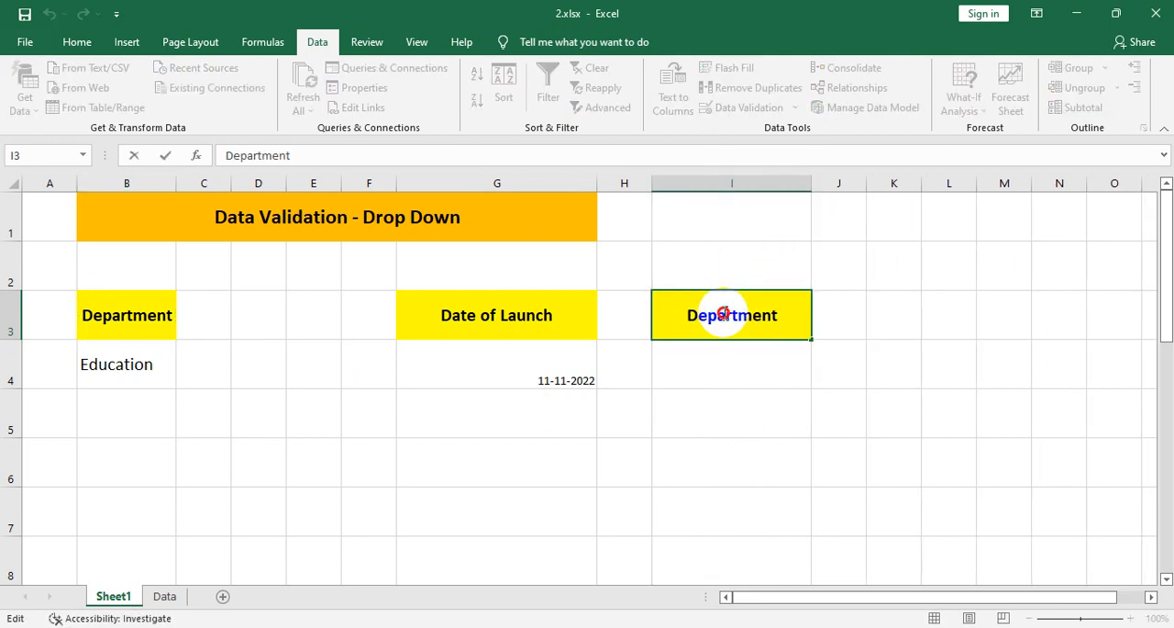
double_click(724, 312)
type("B")
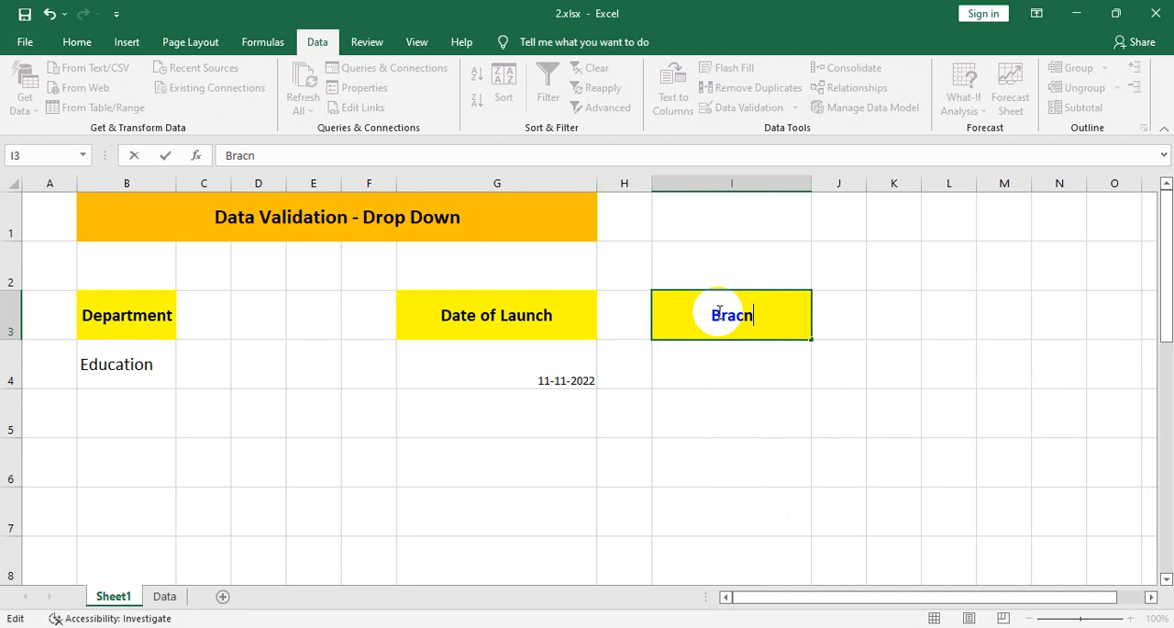
type("ranches to")
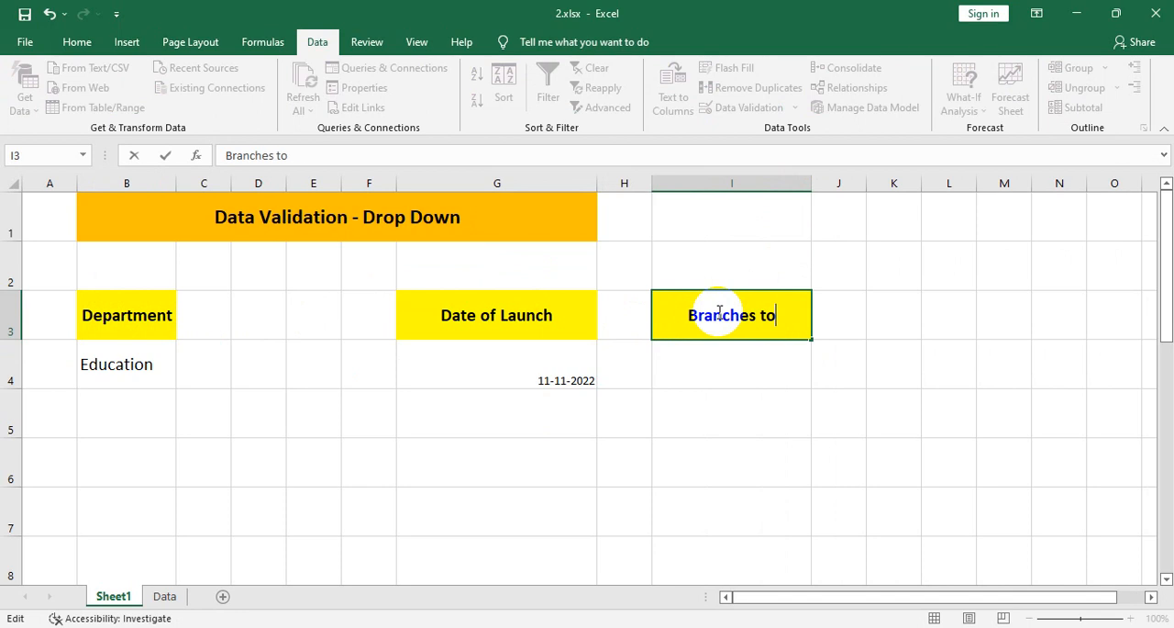
type(" be Opened")
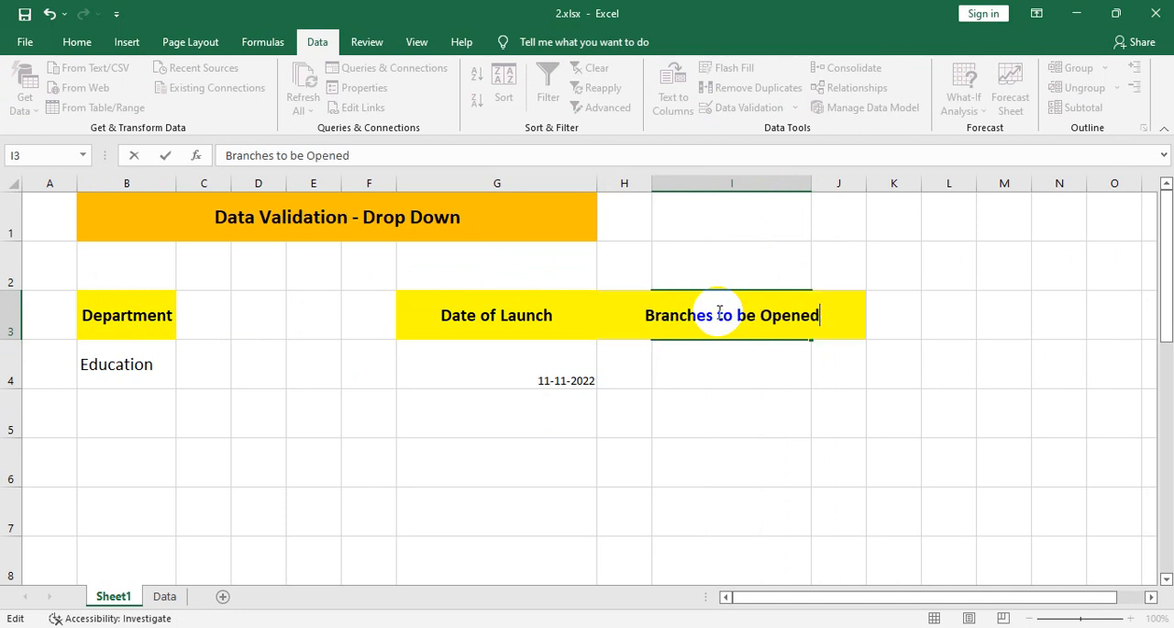
key("Return")
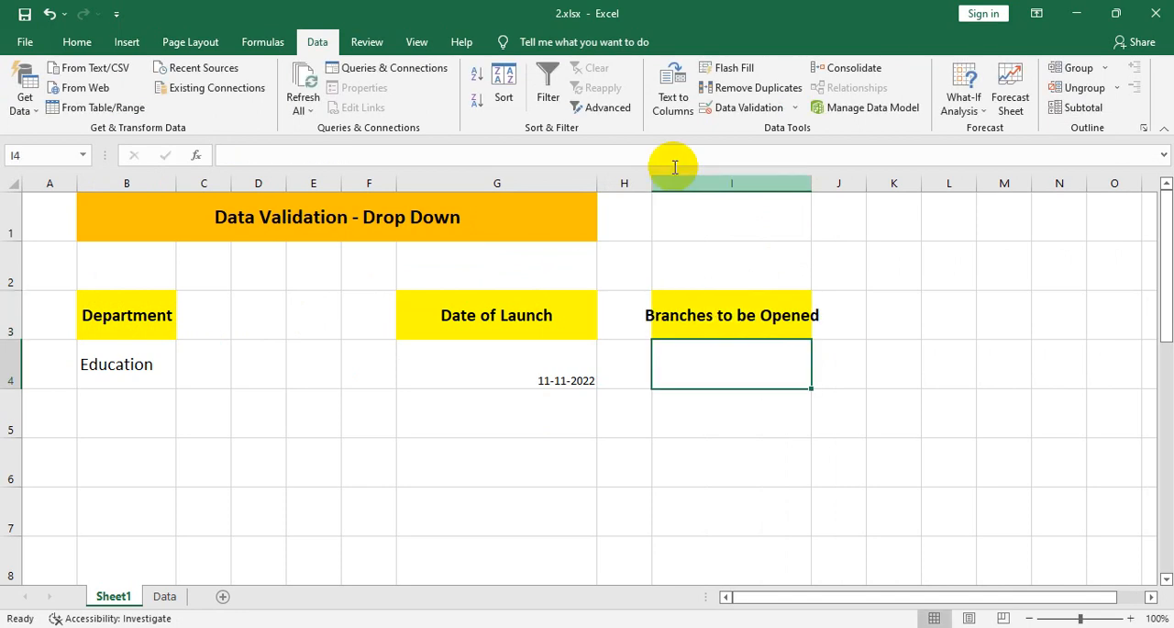
double_click(812, 184)
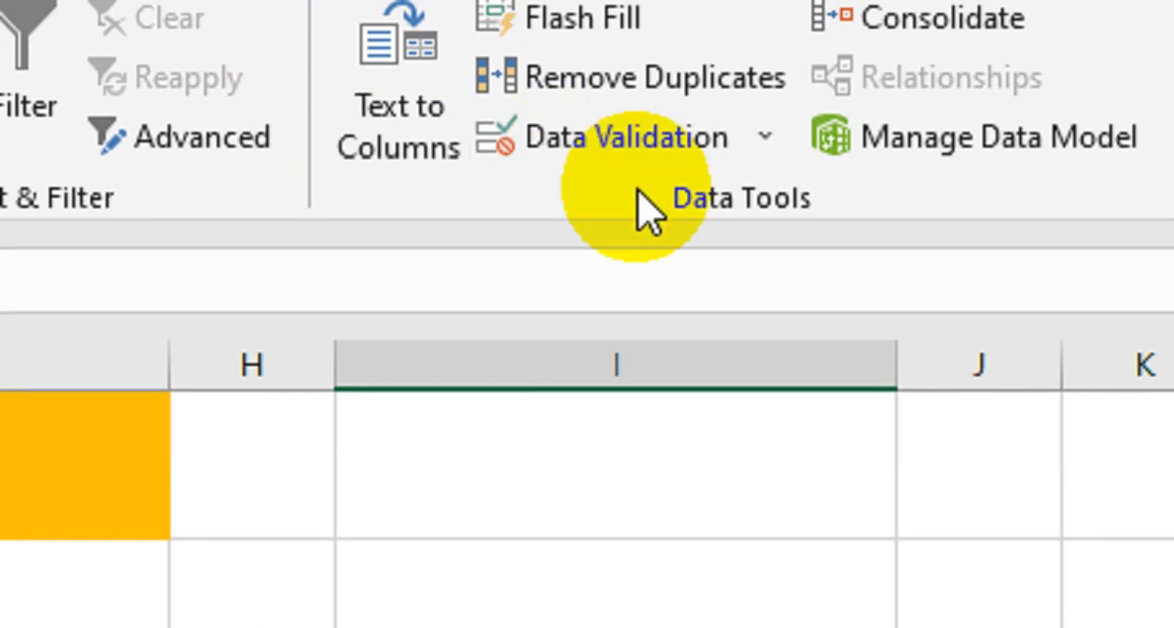
- Open data validation for cell I4 and set its error message to "Please enter branches count between 10 to 20."
left_click(631, 137)
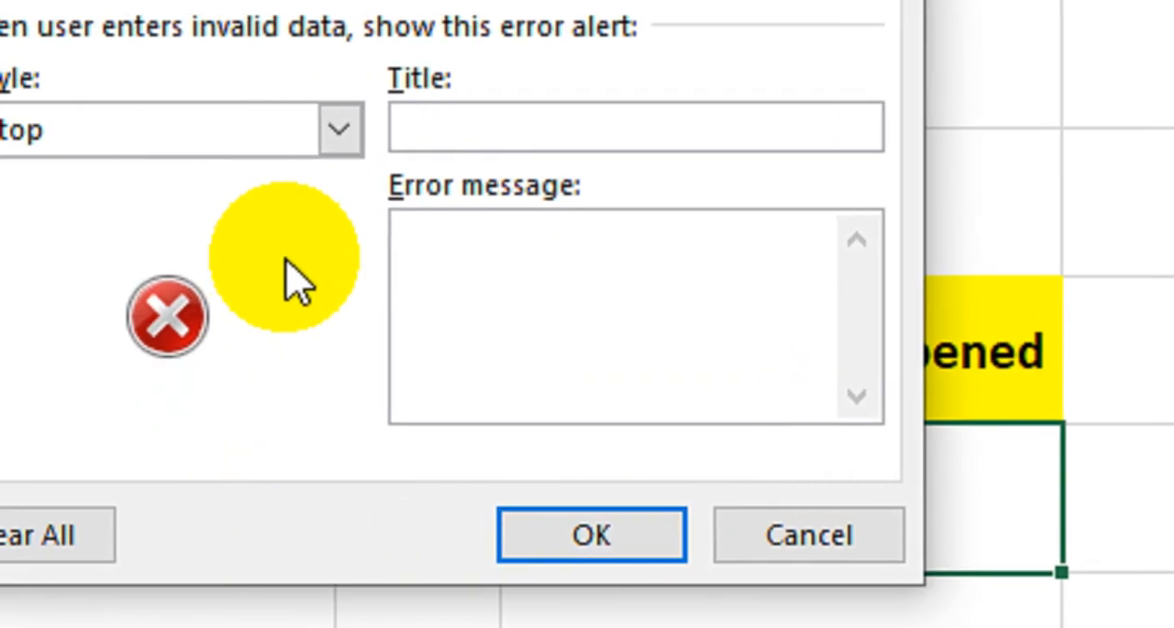
left_click(371, 287)
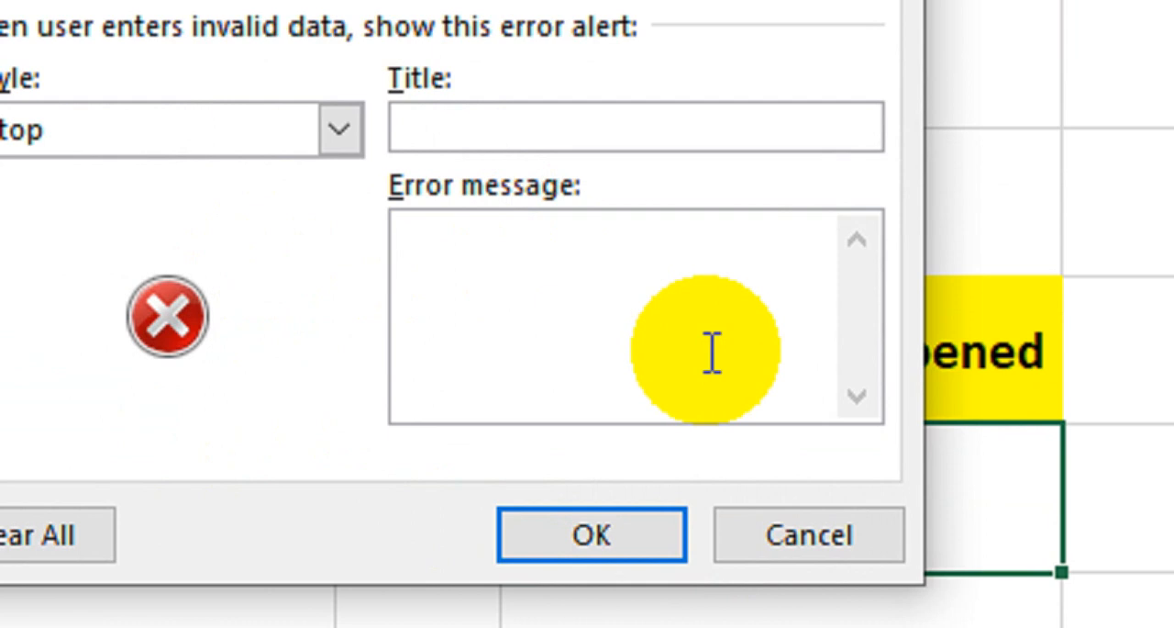
type("Please en")
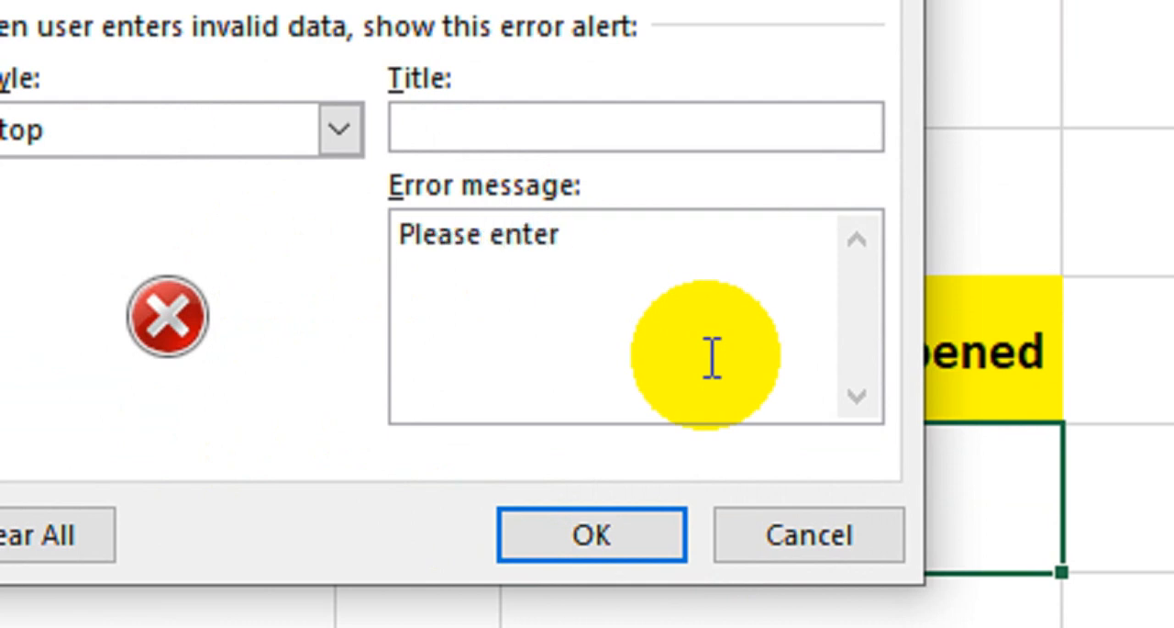
type("ter branches cou")
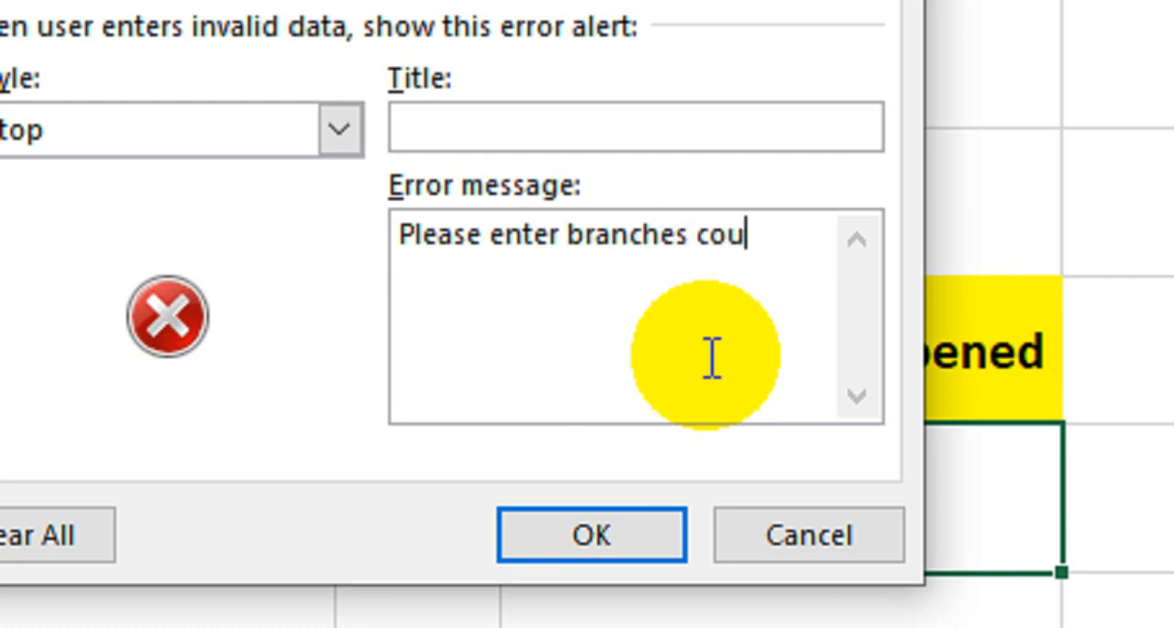
type("nt betwee")
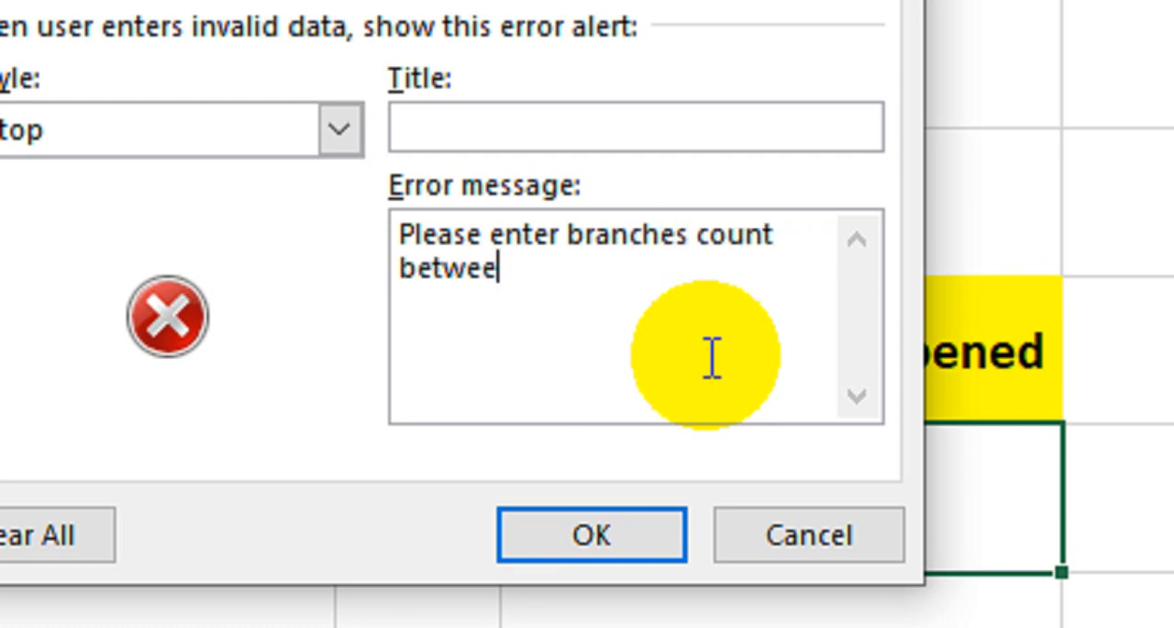
type("n 10 ")
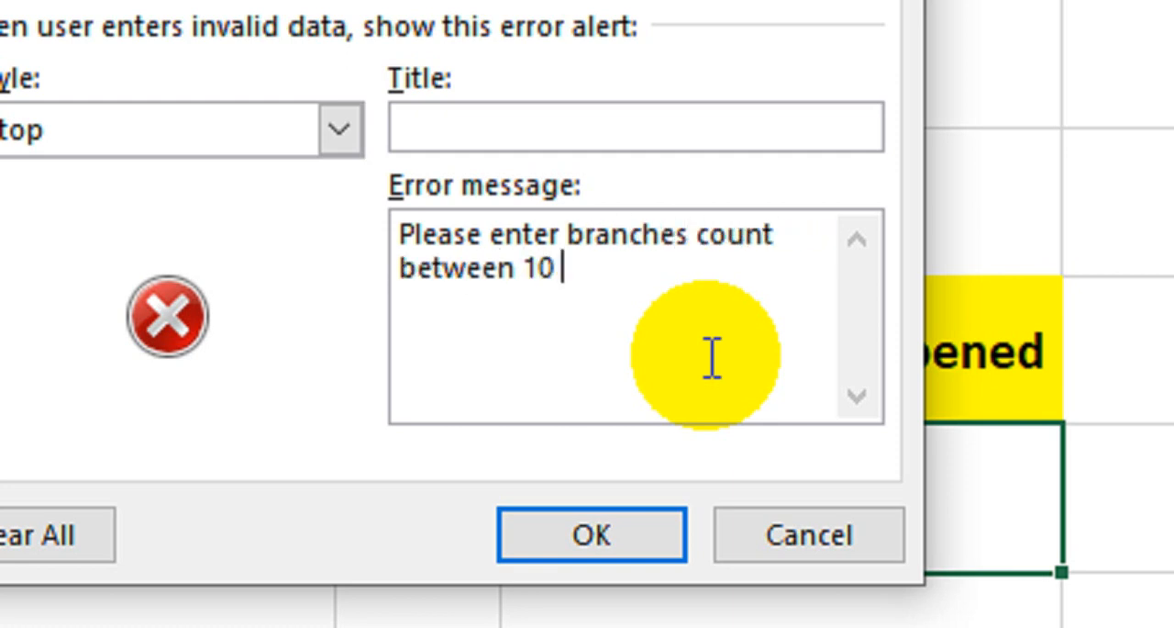
type("to 20")
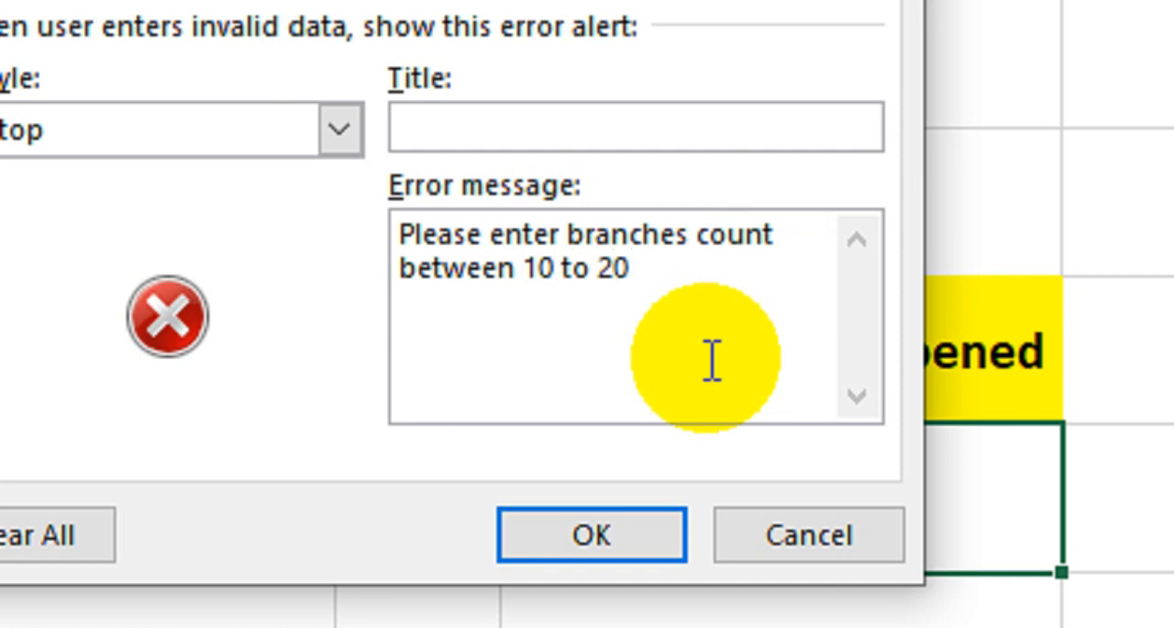
type(".")
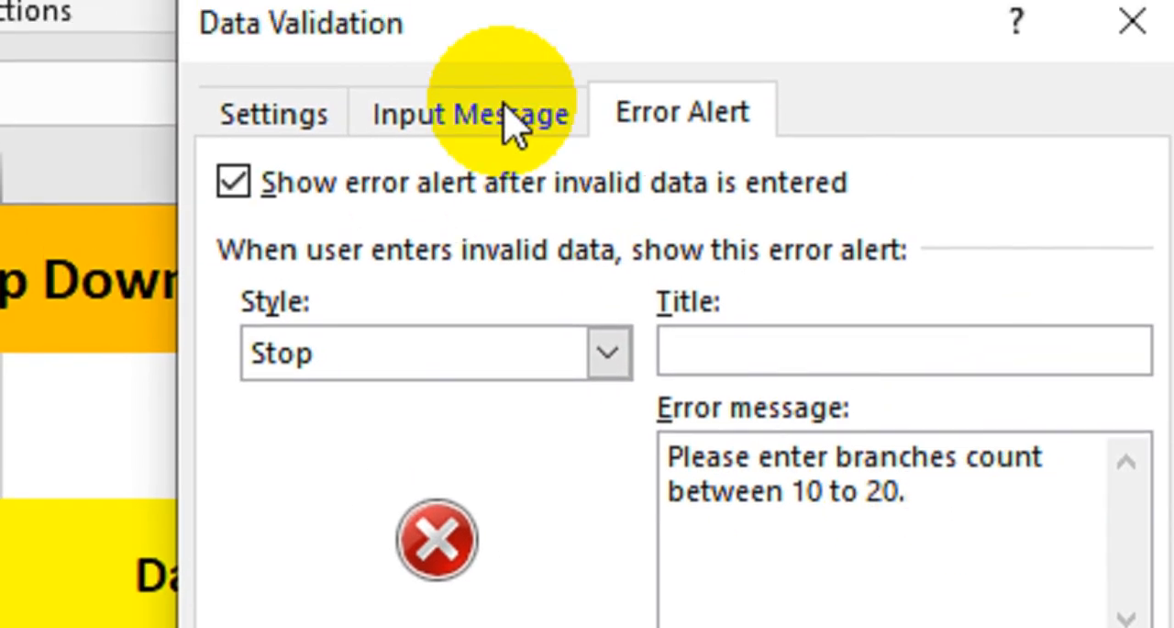
- Set the input message for cell I4 to "Pls enter branch count."
left_click(505, 89)
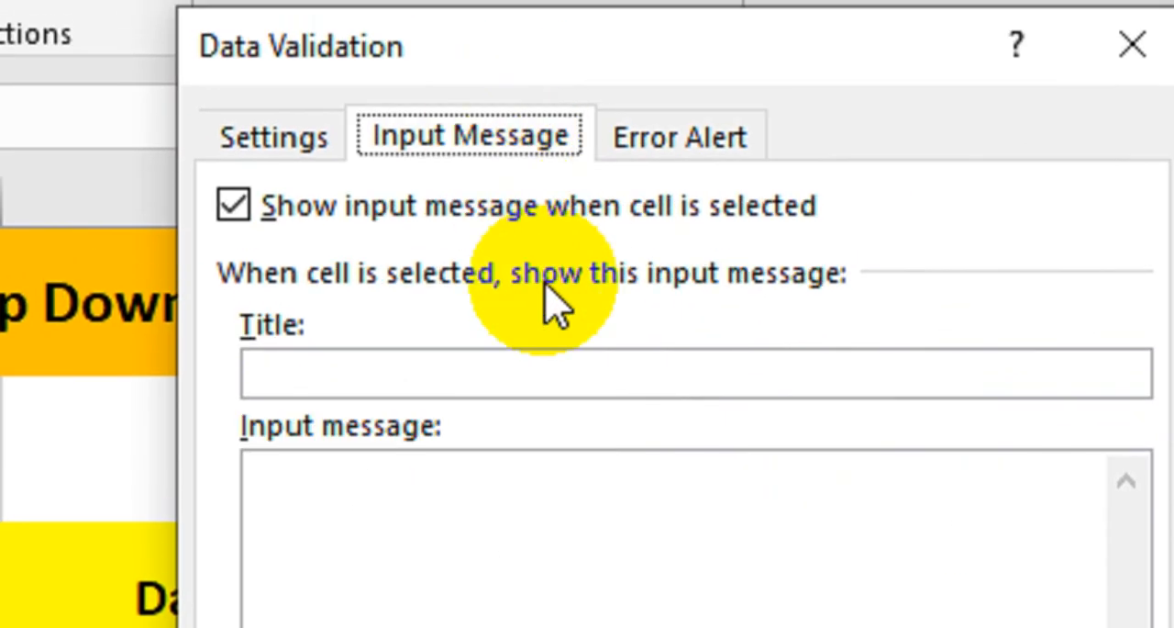
left_click(427, 498)
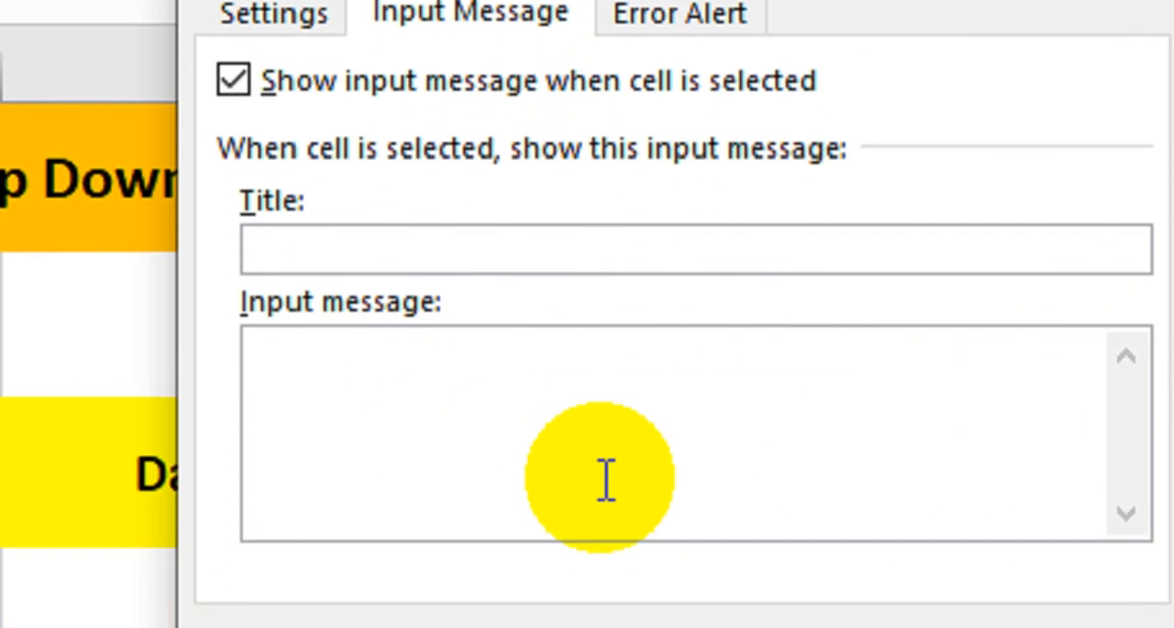
type("Ps")
key("BackSpace")
key("BackSpace")
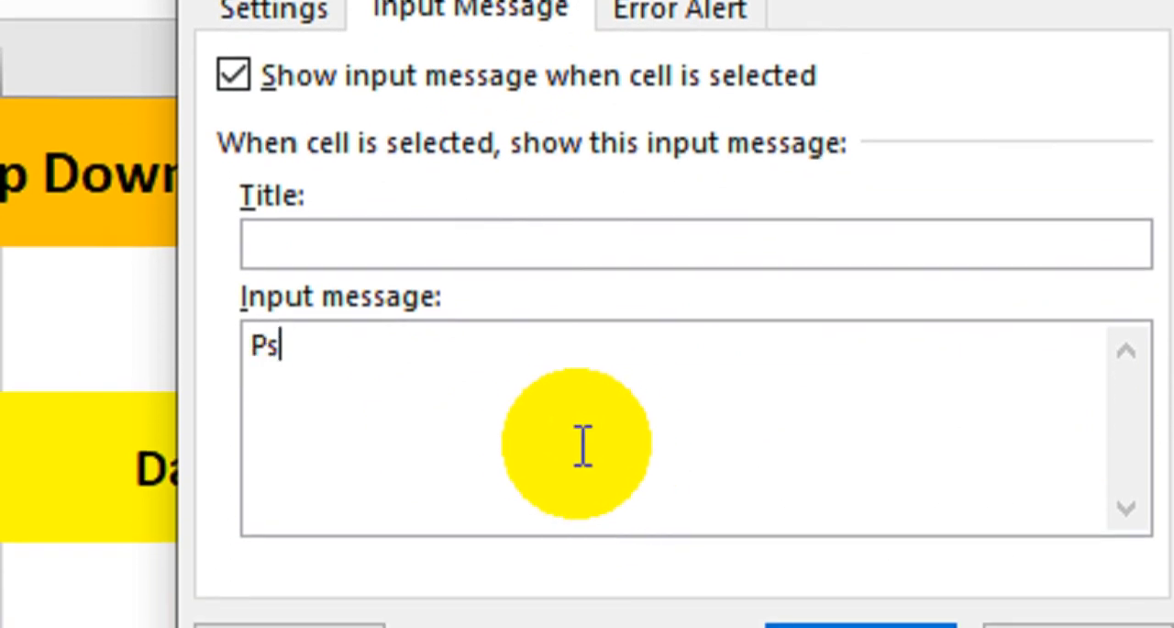
type("ls enter bra")
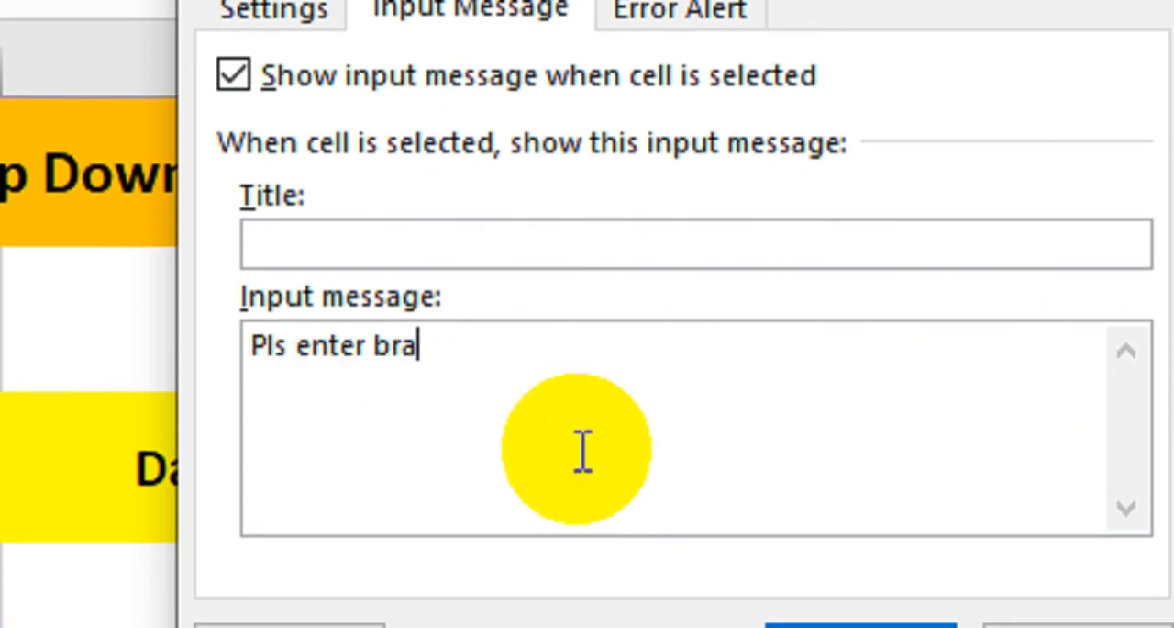
type("nch count.")
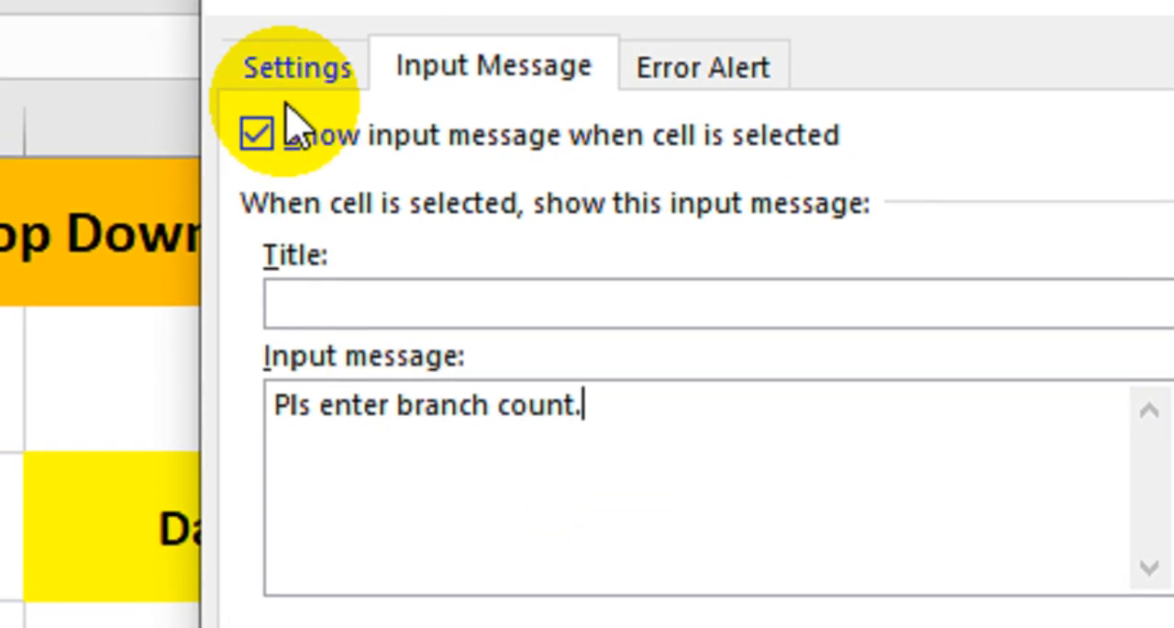
- Restrict cell I4 to whole numbers between a minimum of 10 and a maximum of 20, and apply the validation
left_click(273, 10)
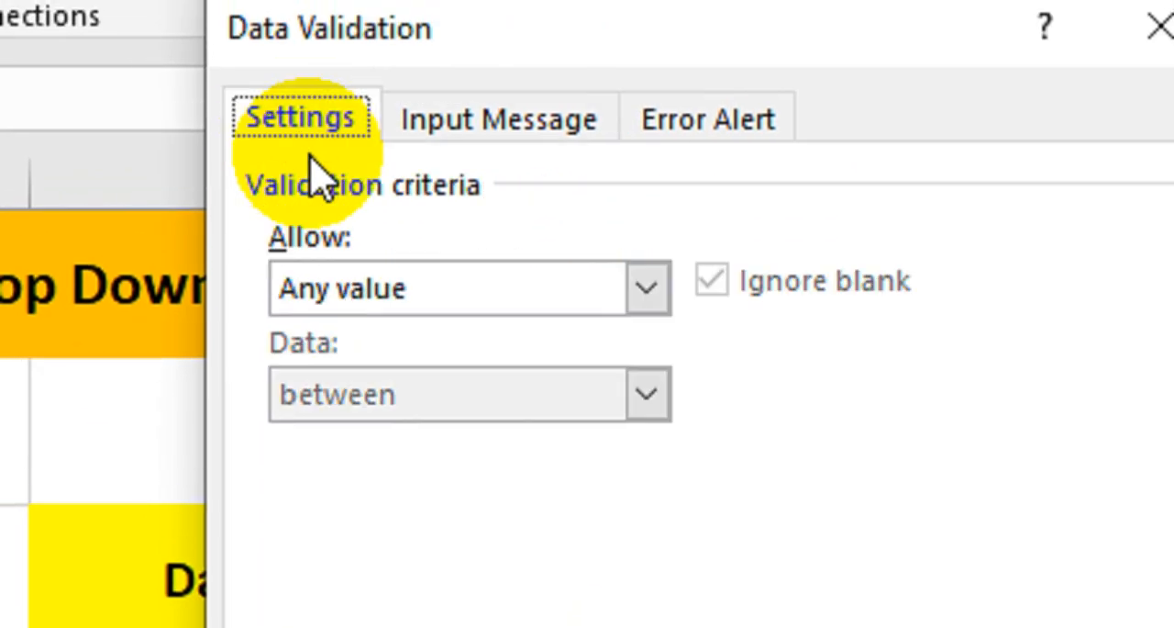
left_click(414, 292)
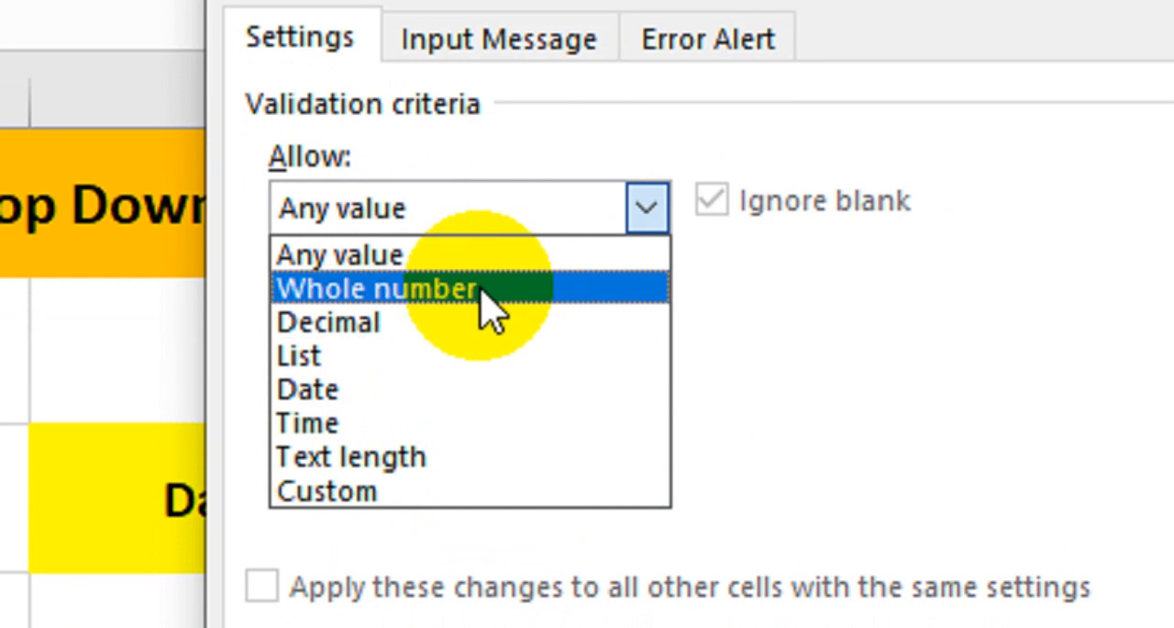
left_click(354, 273)
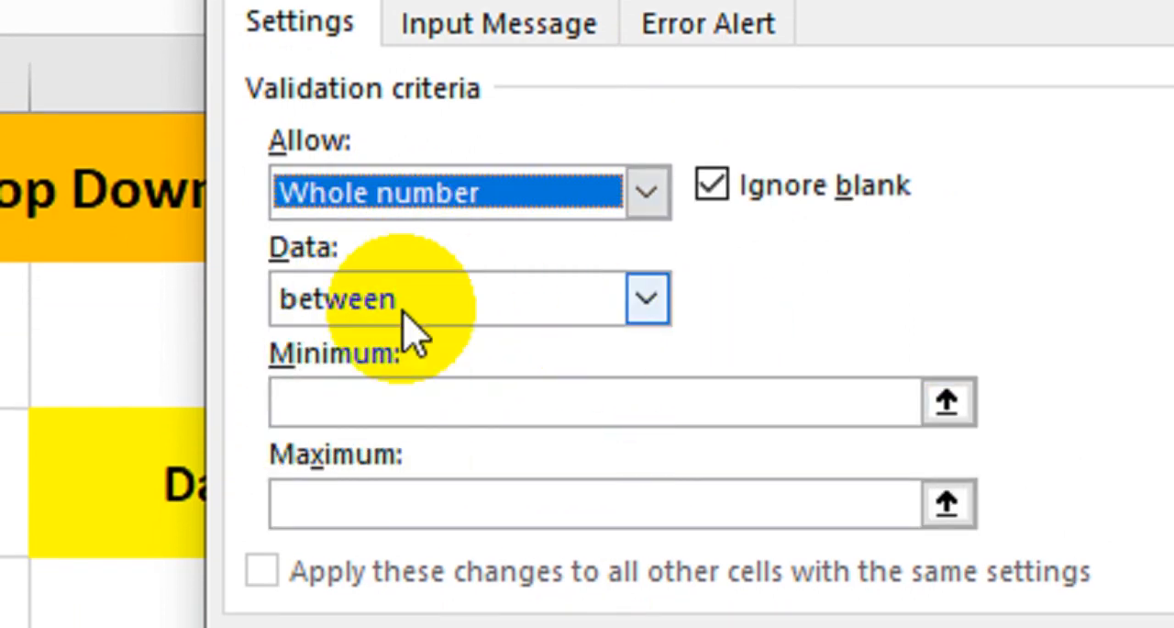
left_click(449, 394)
type("10")
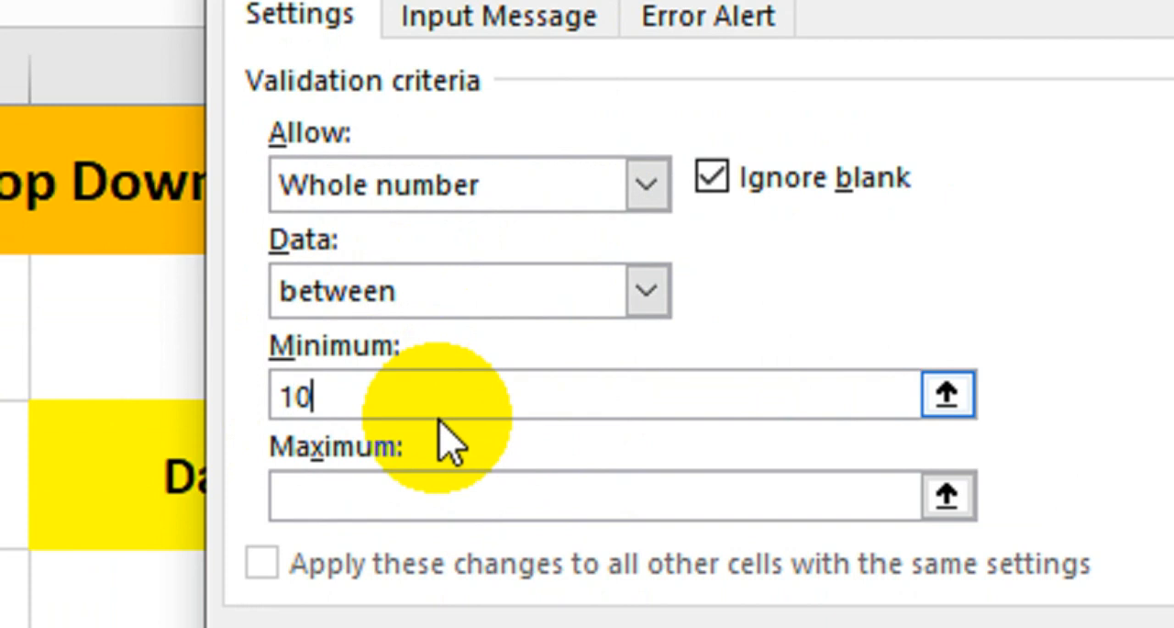
key("Tab")
type("20")
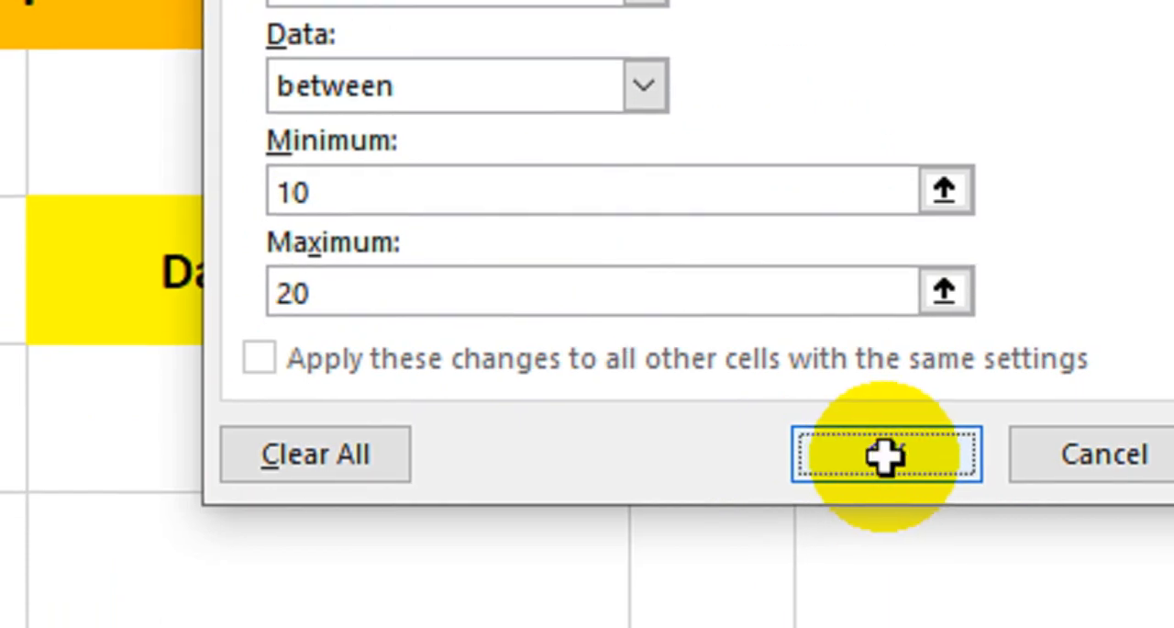
left_click(887, 453)
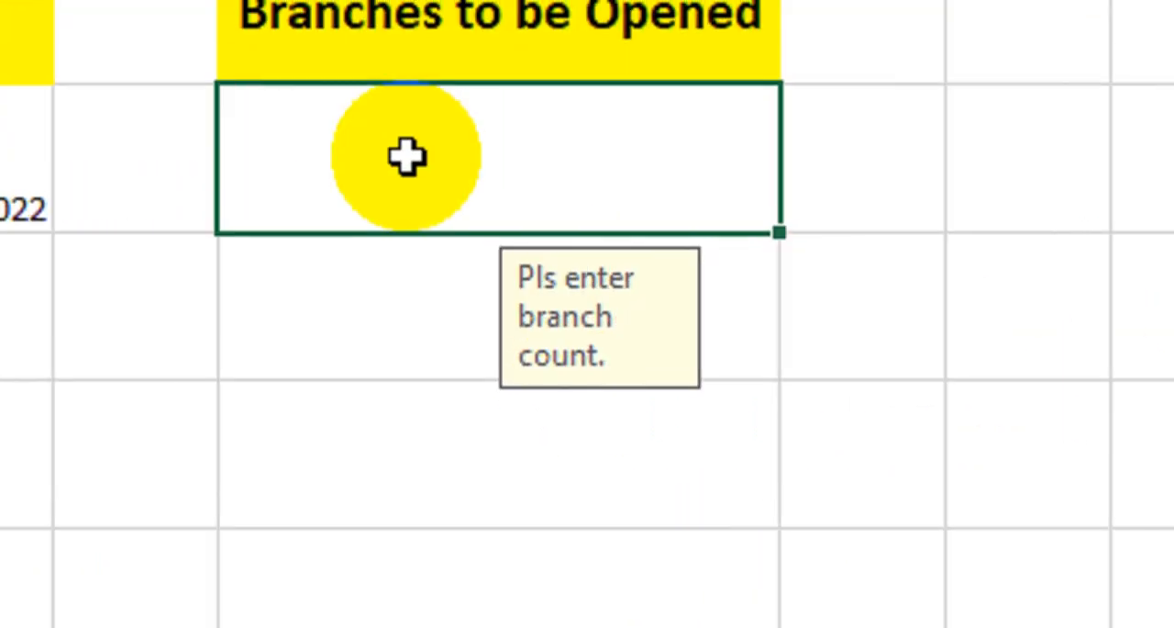
- Try to enter 100 as the branch count in cell I4
type("100")
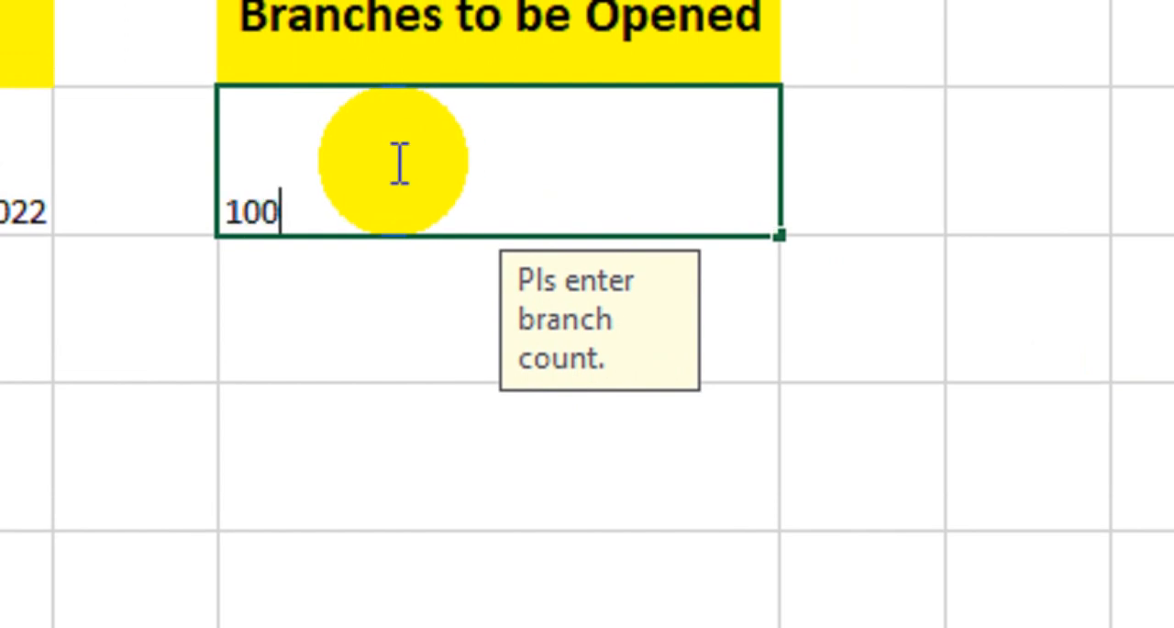
key("Return")
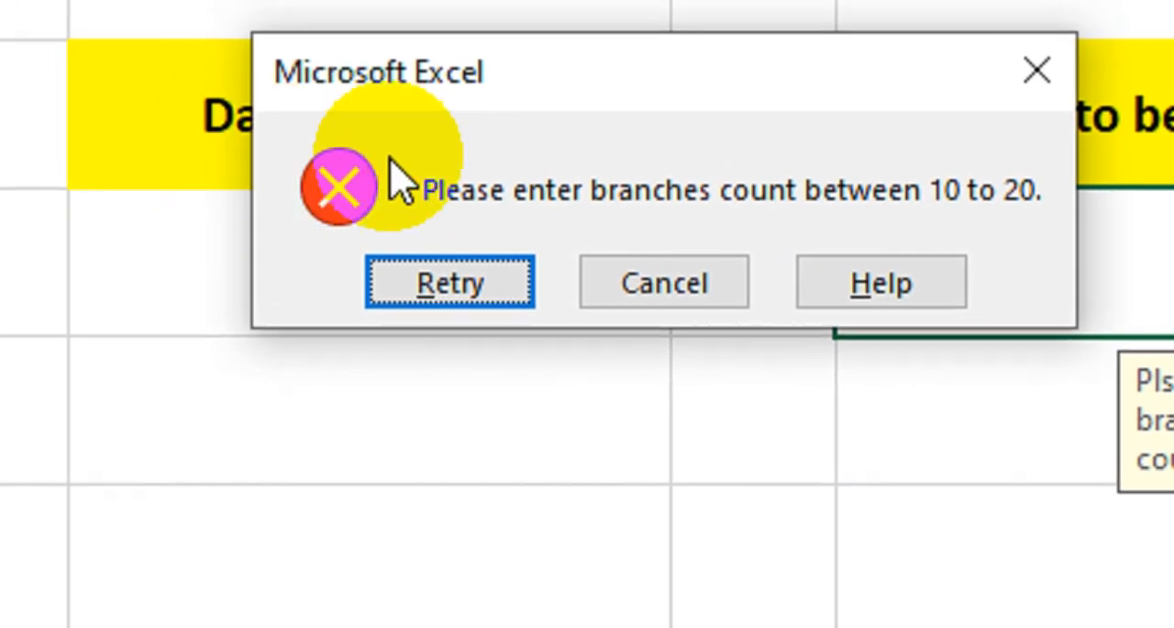
left_click(454, 307)
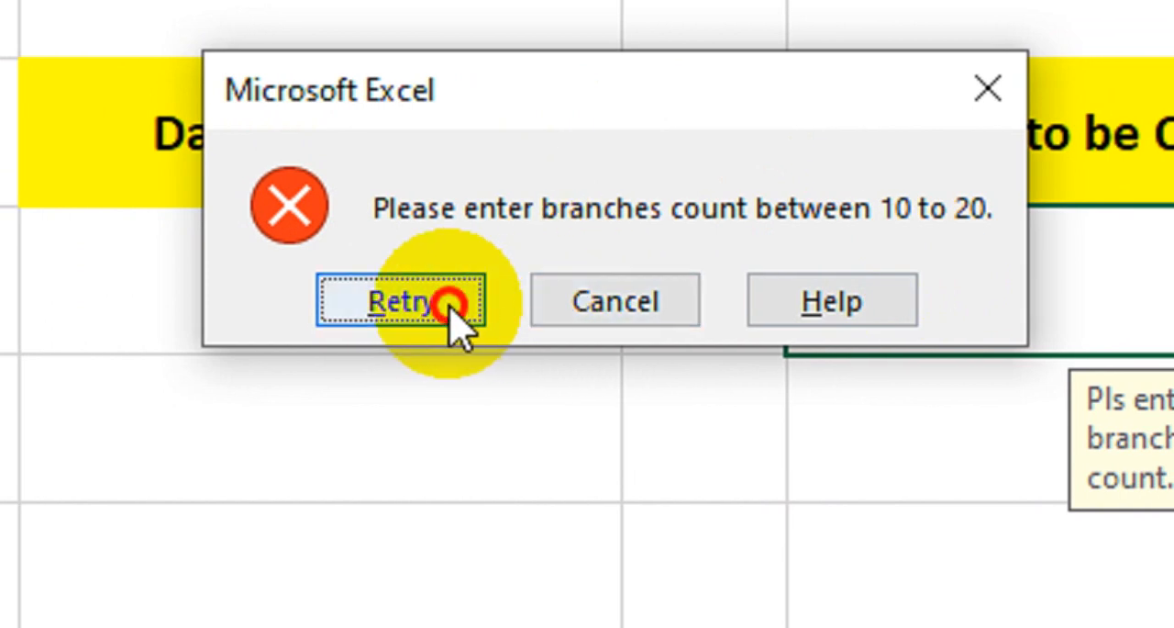
- Enter 11 as the branch count in cell I4
left_click_drag(907, 315, 740, 323)
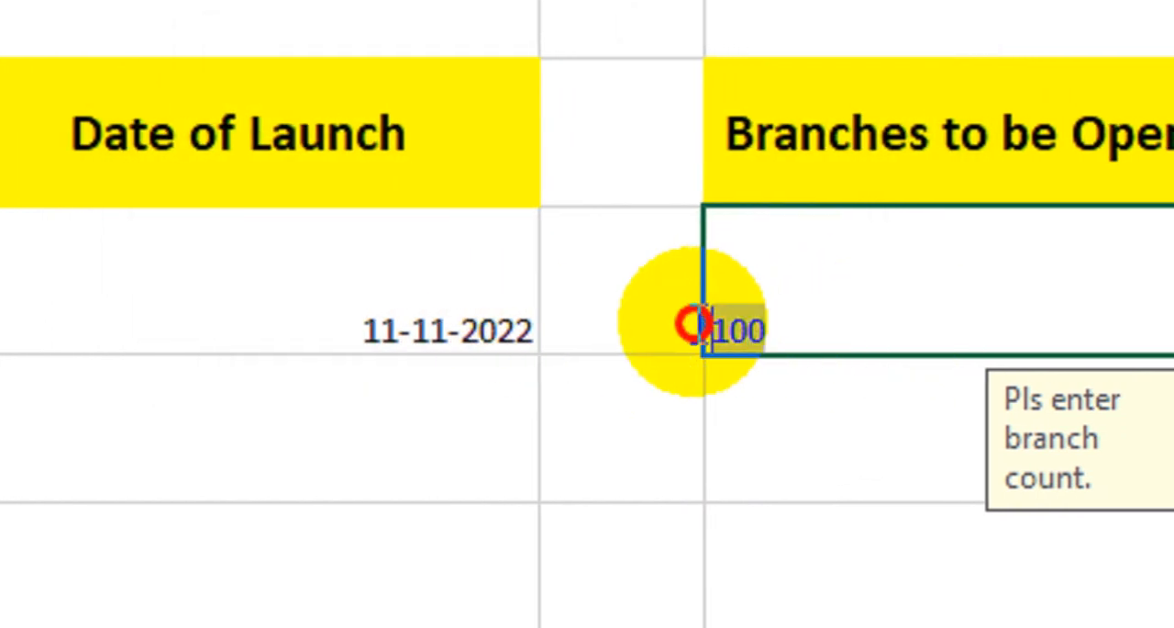
type("11")
key("Return")
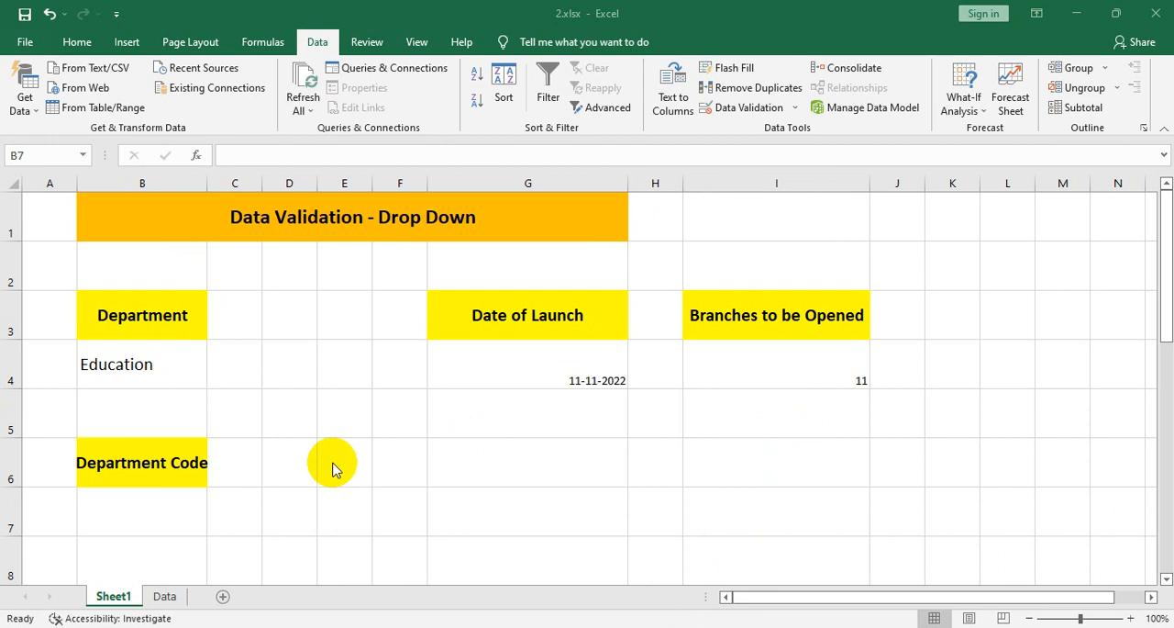
- Apply data validation to the Department Code cell B7, allowing only entries whose text length is equal to a fixed length
scroll(332, 466, "down", 1)
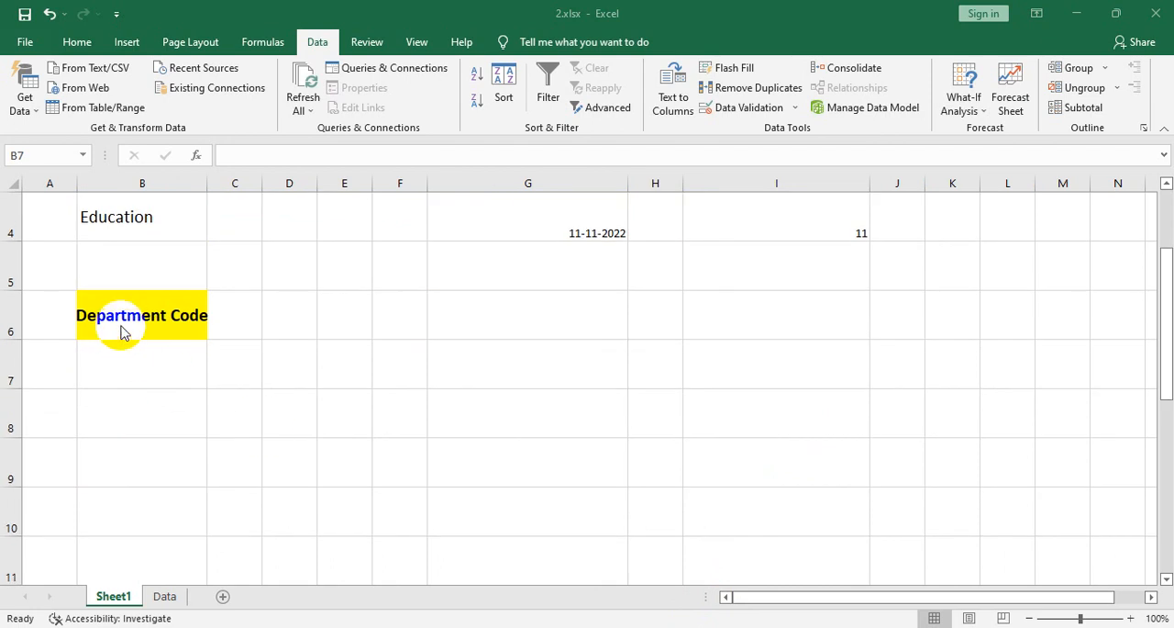
scroll(248, 425, "up", 1)
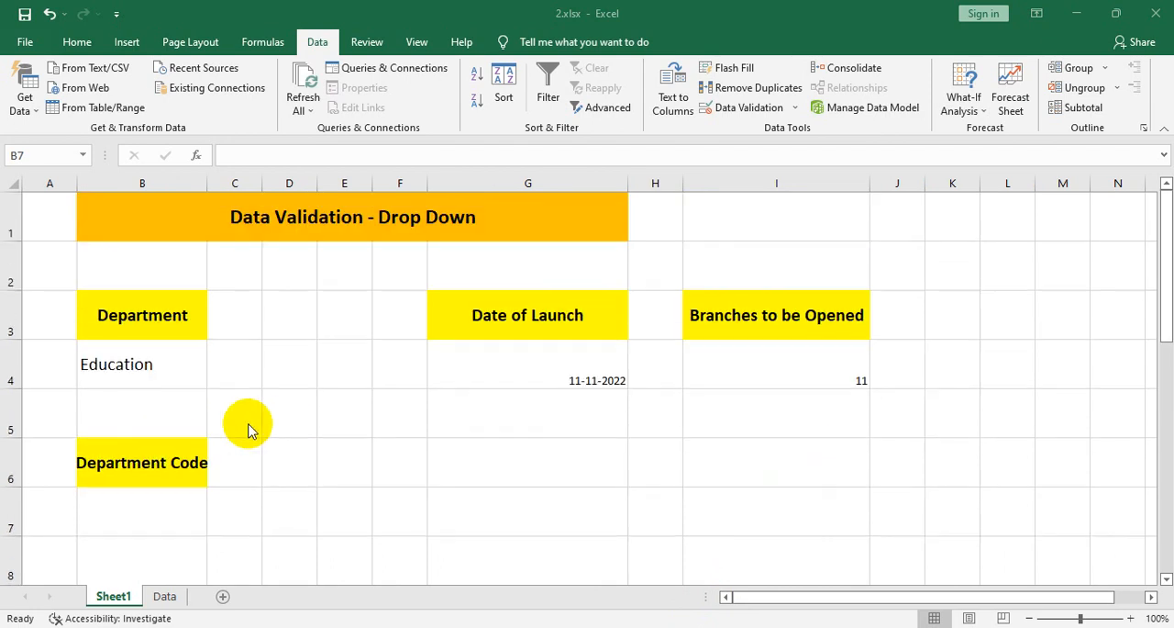
left_click(166, 464)
left_click(142, 505)
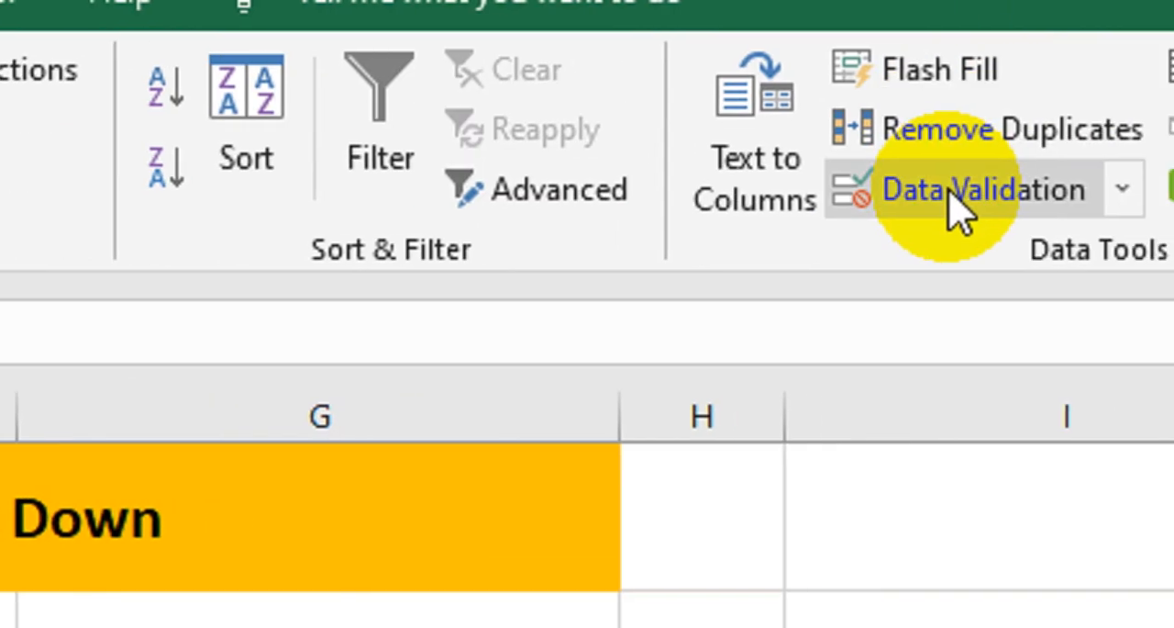
left_click(959, 197)
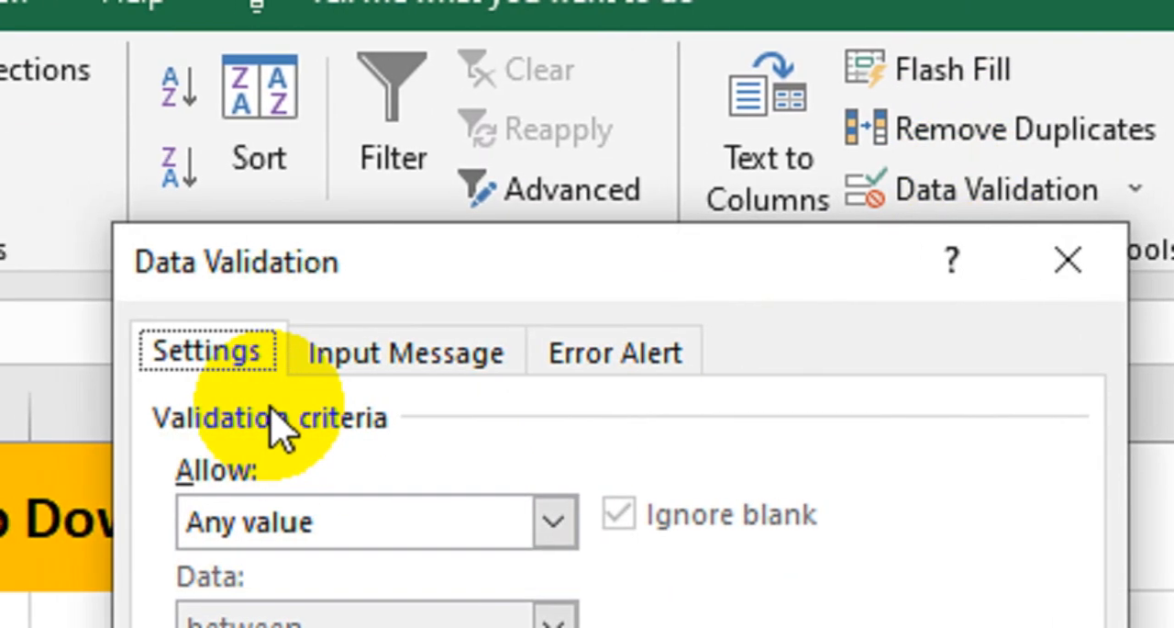
left_click(411, 367)
left_click(598, 360)
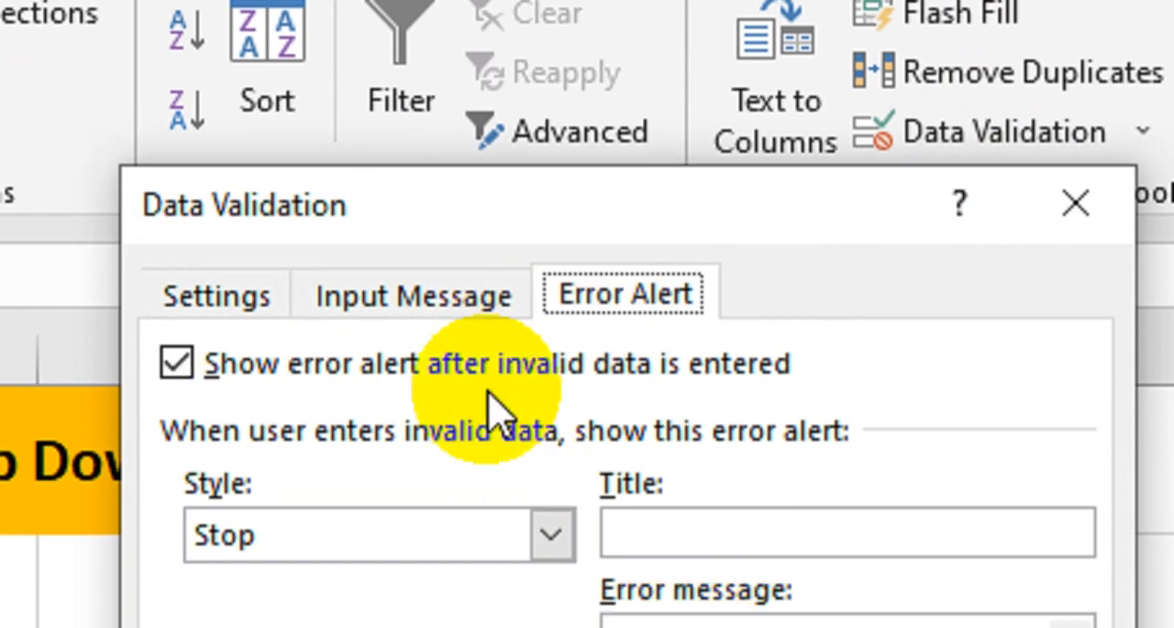
left_click(221, 299)
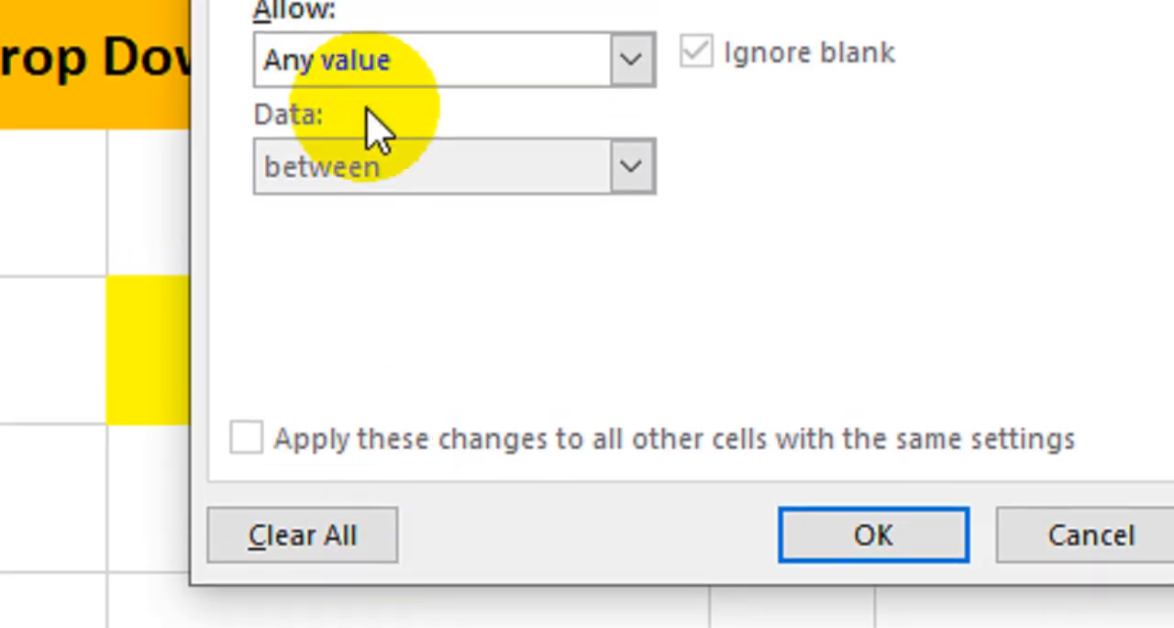
left_click(335, 50)
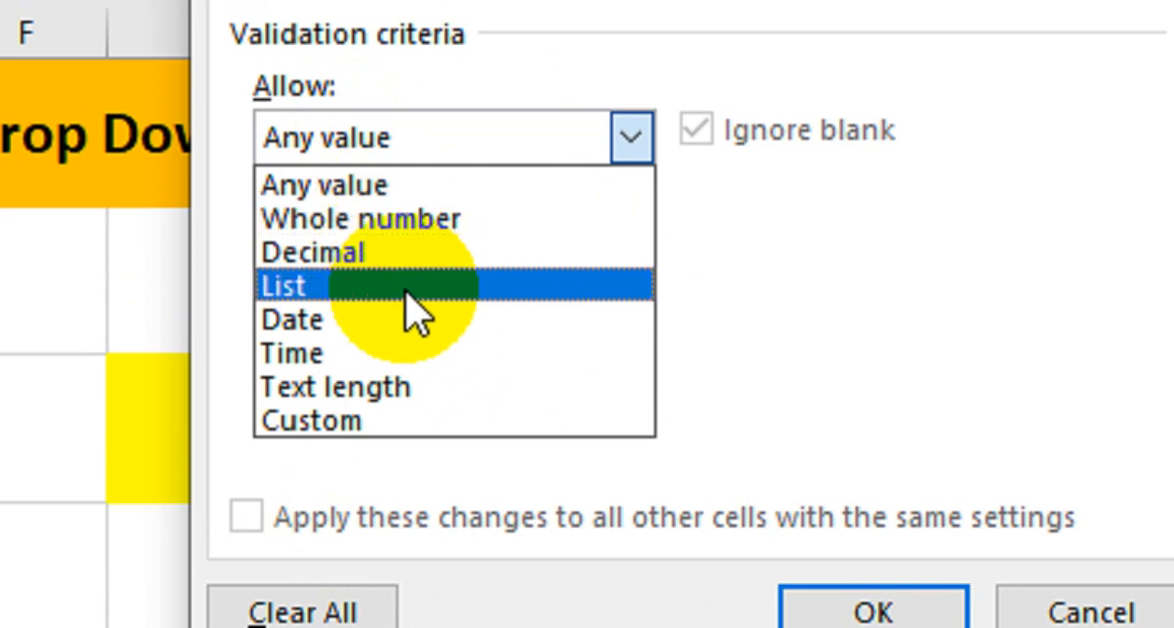
left_click(376, 388)
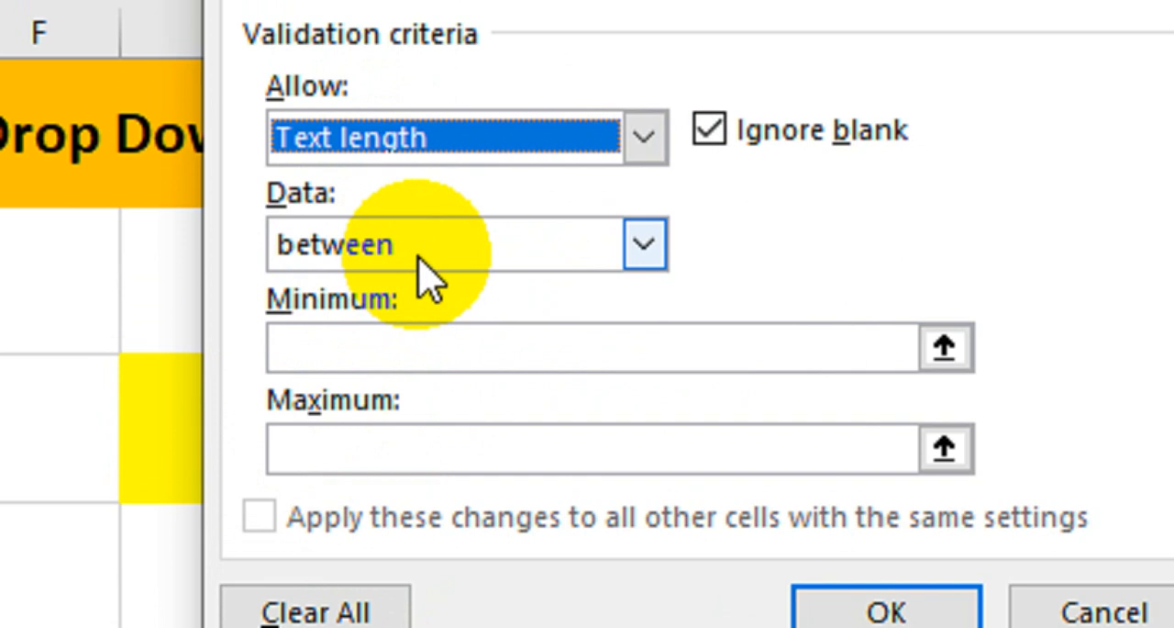
left_click(473, 268)
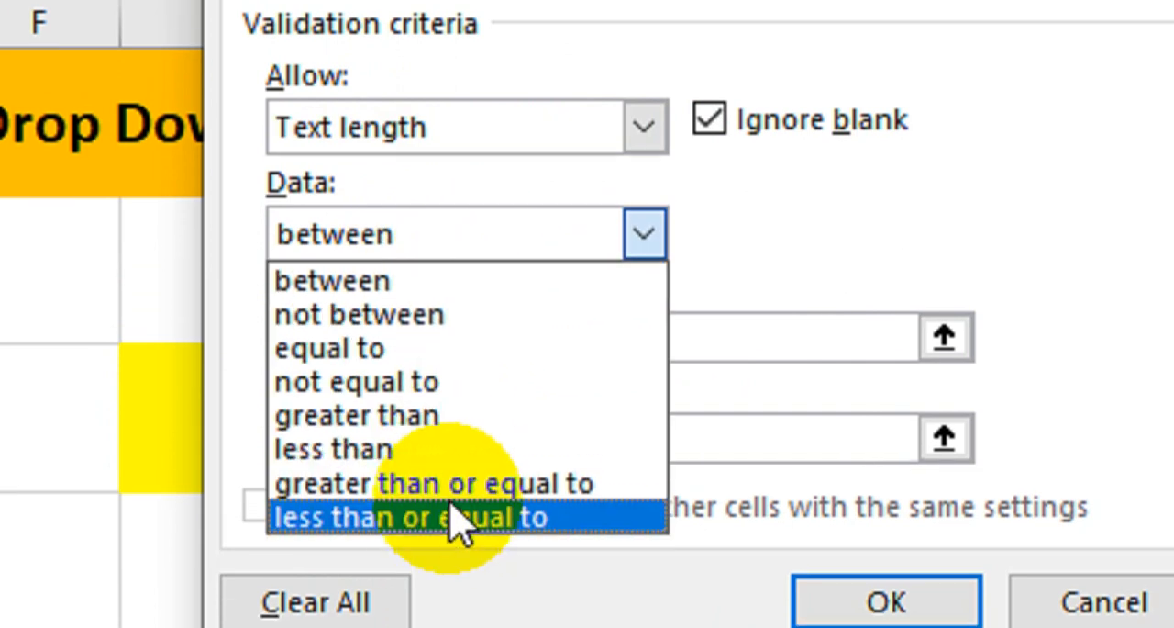
left_click(424, 349)
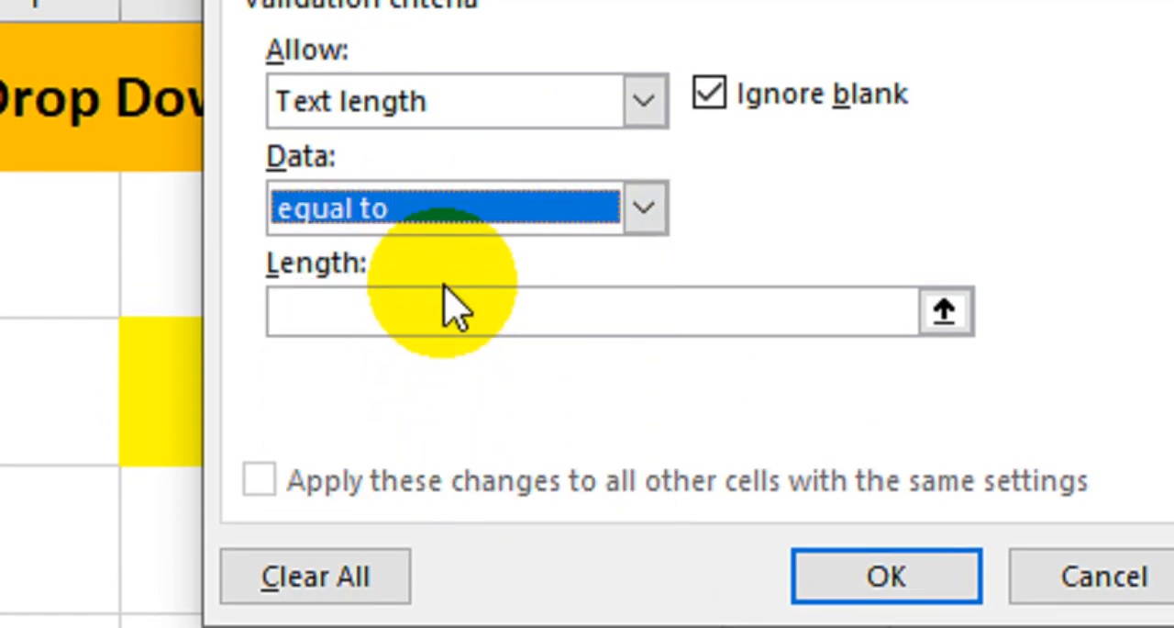
left_click(450, 306)
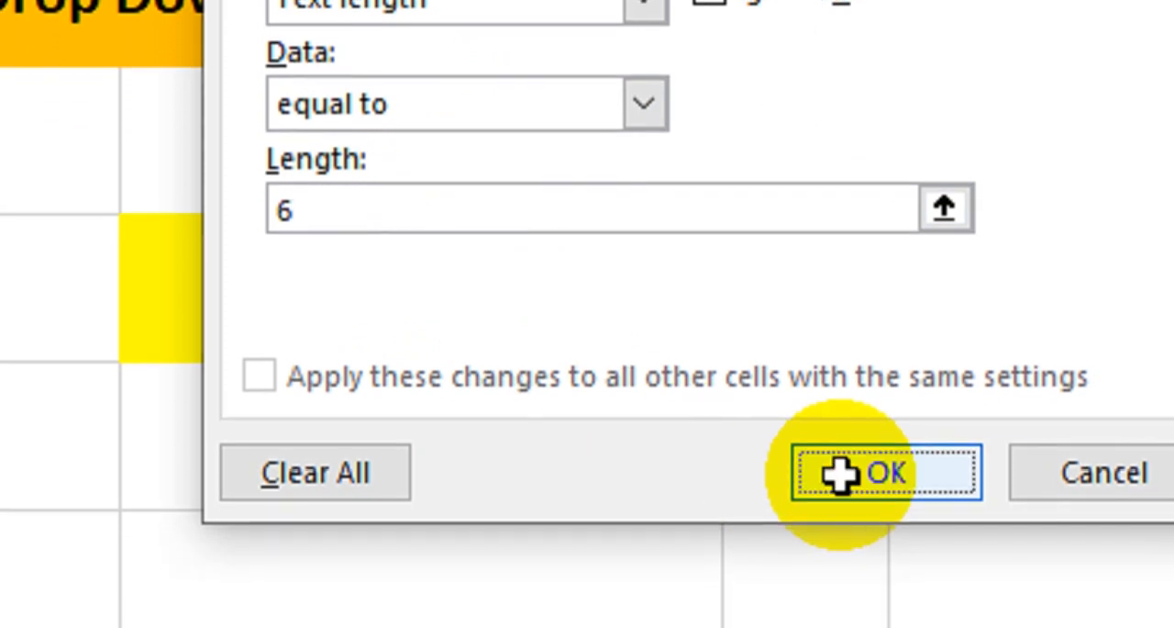
left_click(839, 578)
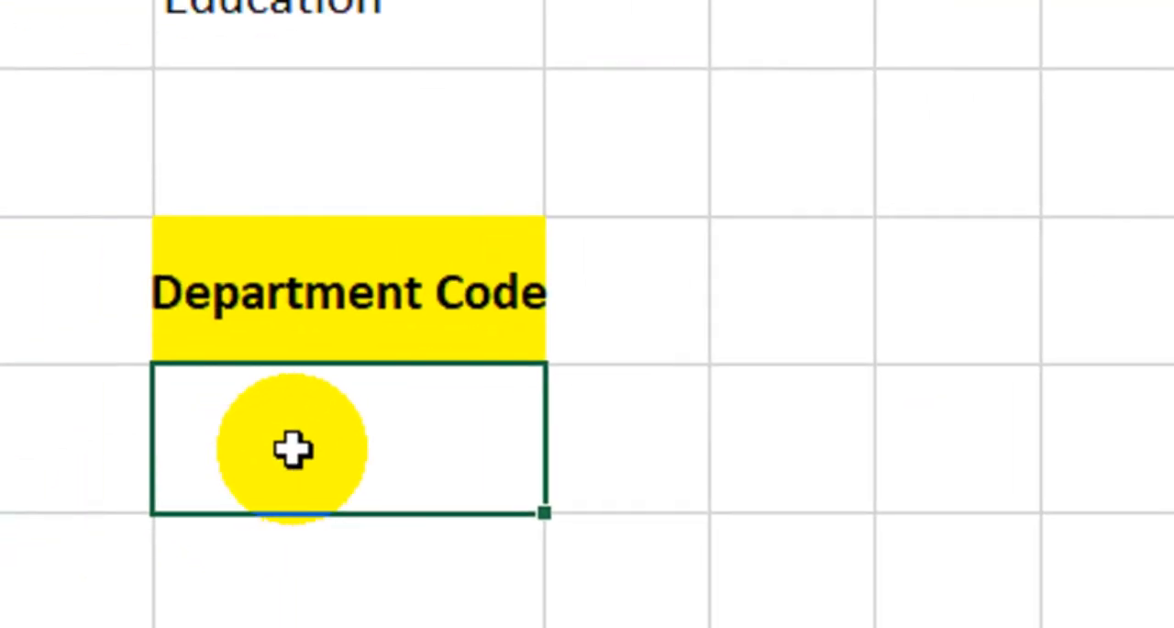
- Try to enter Rail123 as the department code in cell B7, and return to editing the entry
double_click(322, 387)
type("R")
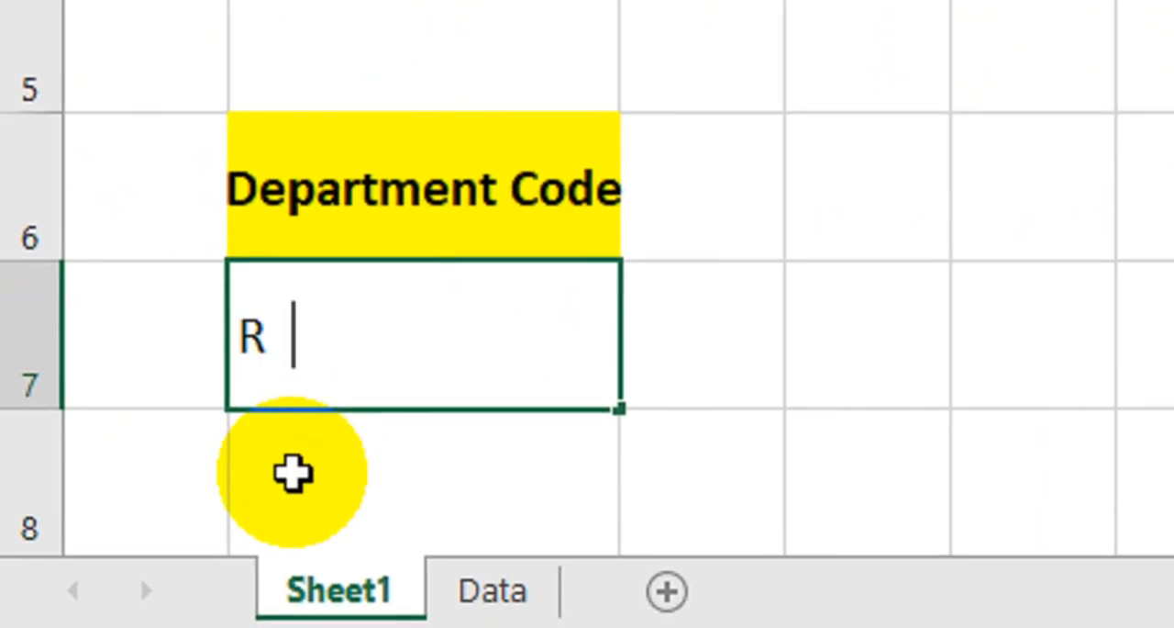
key("BackSpace")
type("ail")
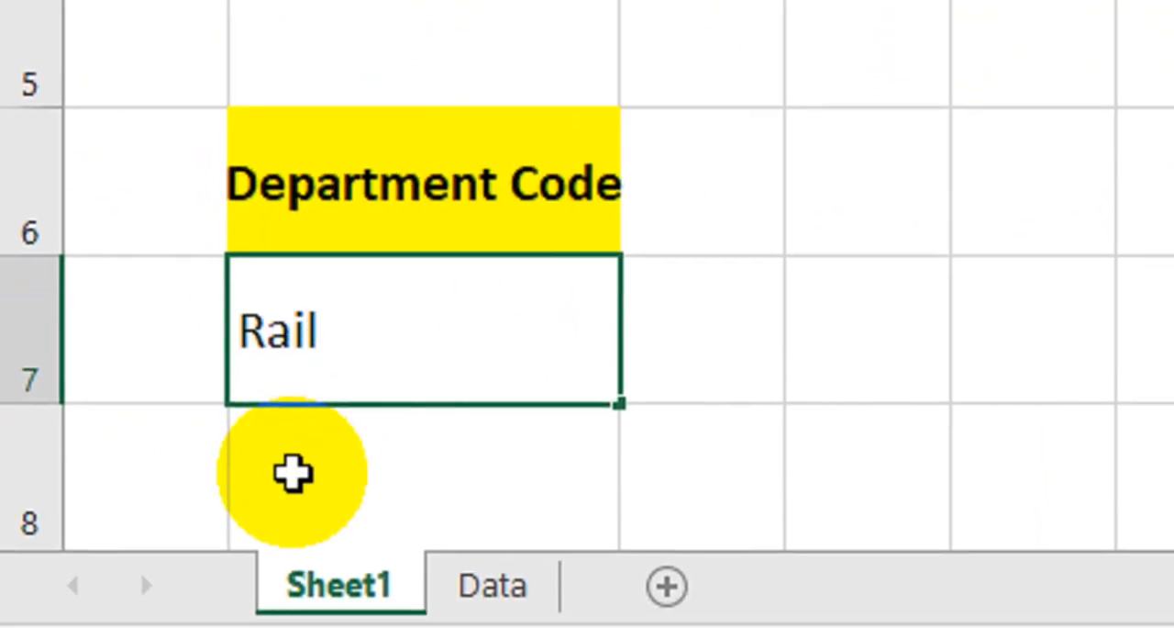
type("12")
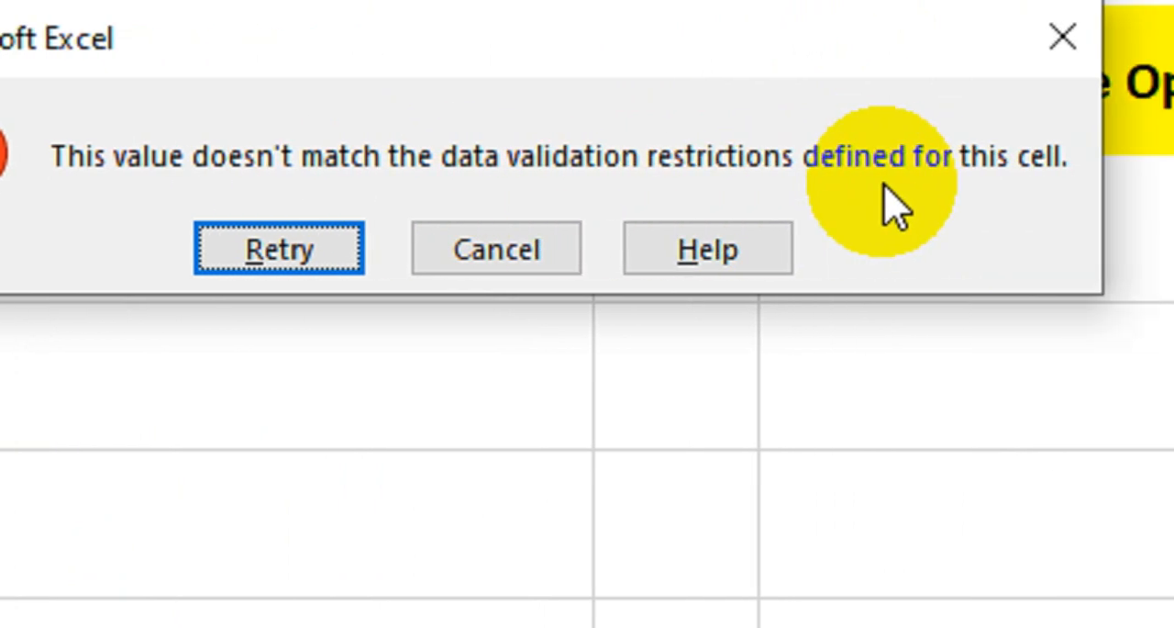
left_click(305, 257)
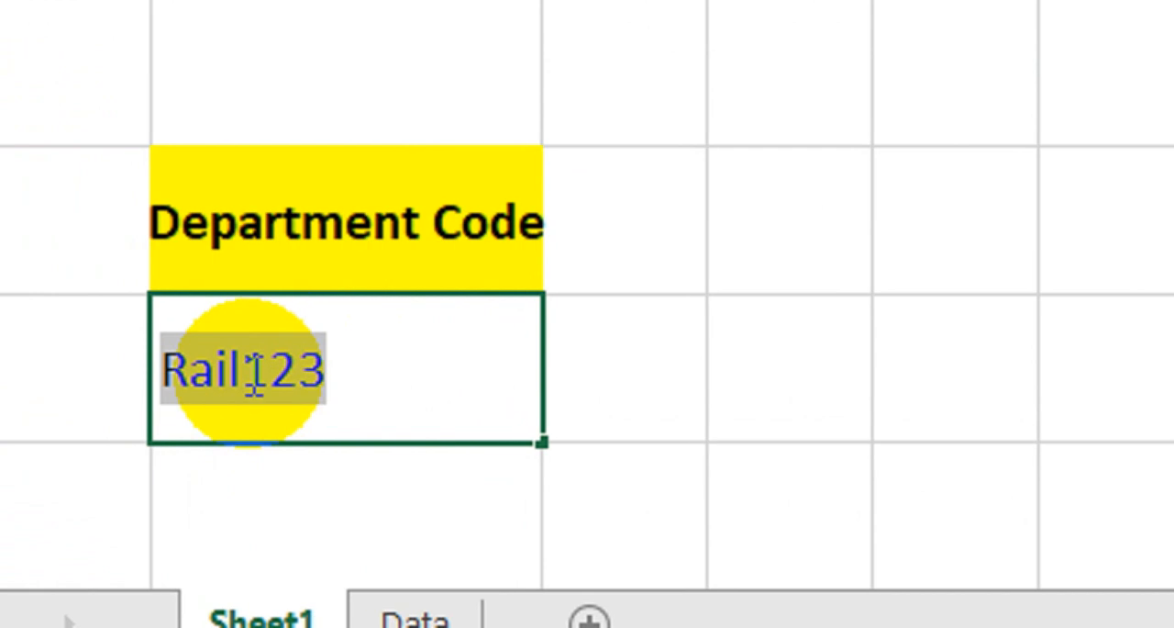
- Shorten the department code in cell B7 to Rail12 and commit the entry
left_click(392, 376)
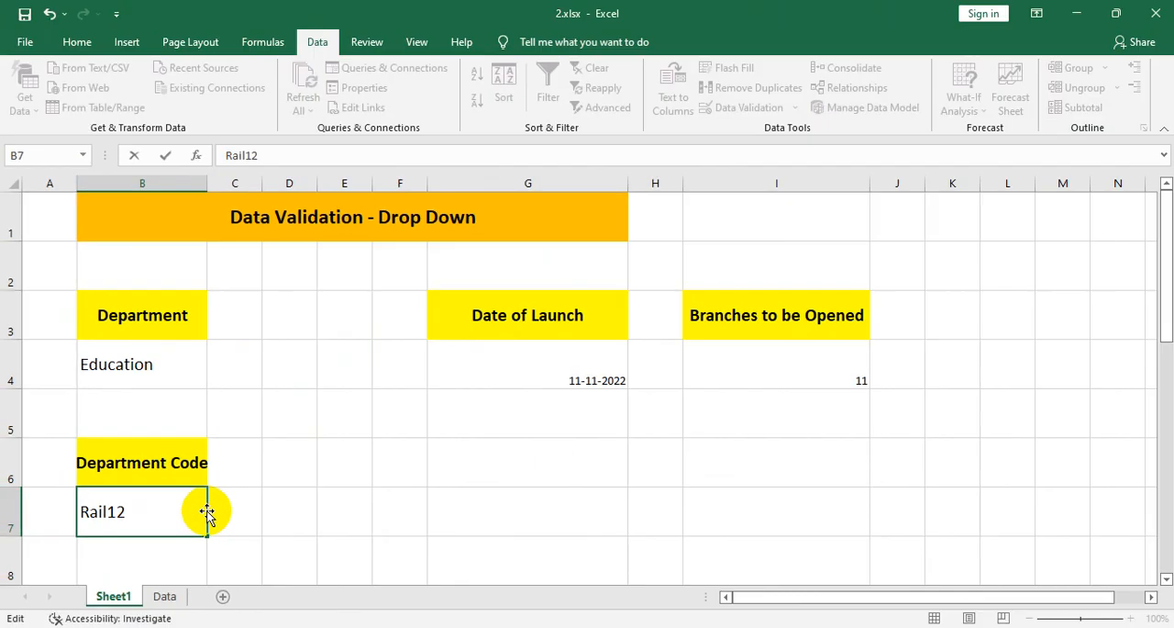
key("Return")
left_click(510, 434)
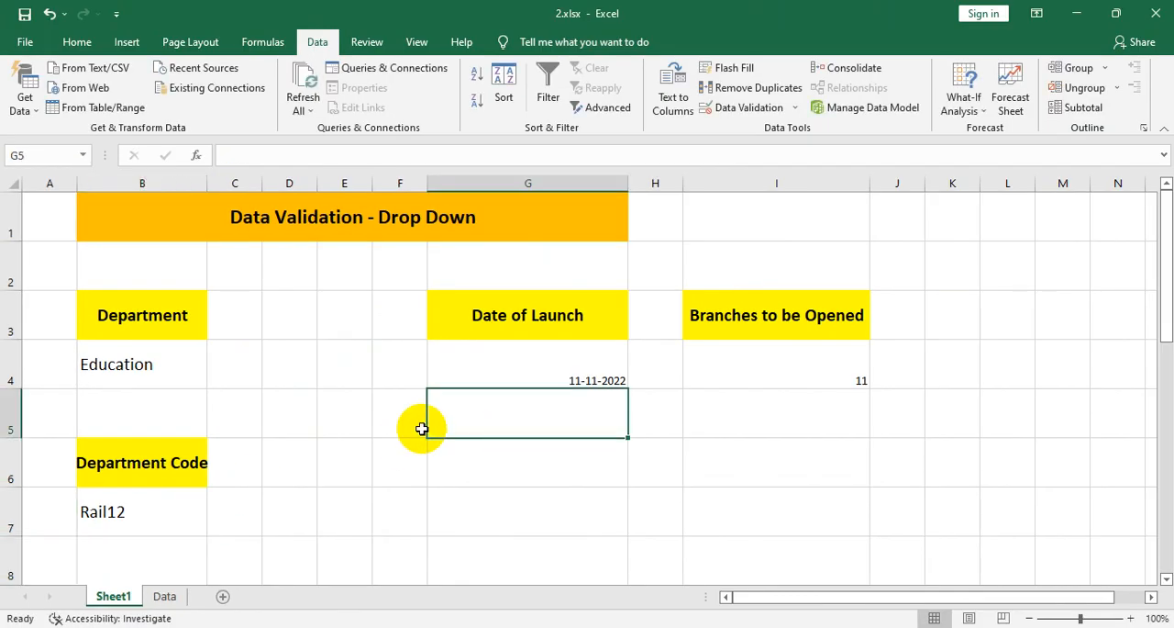
left_click(353, 458)
left_click(170, 509)
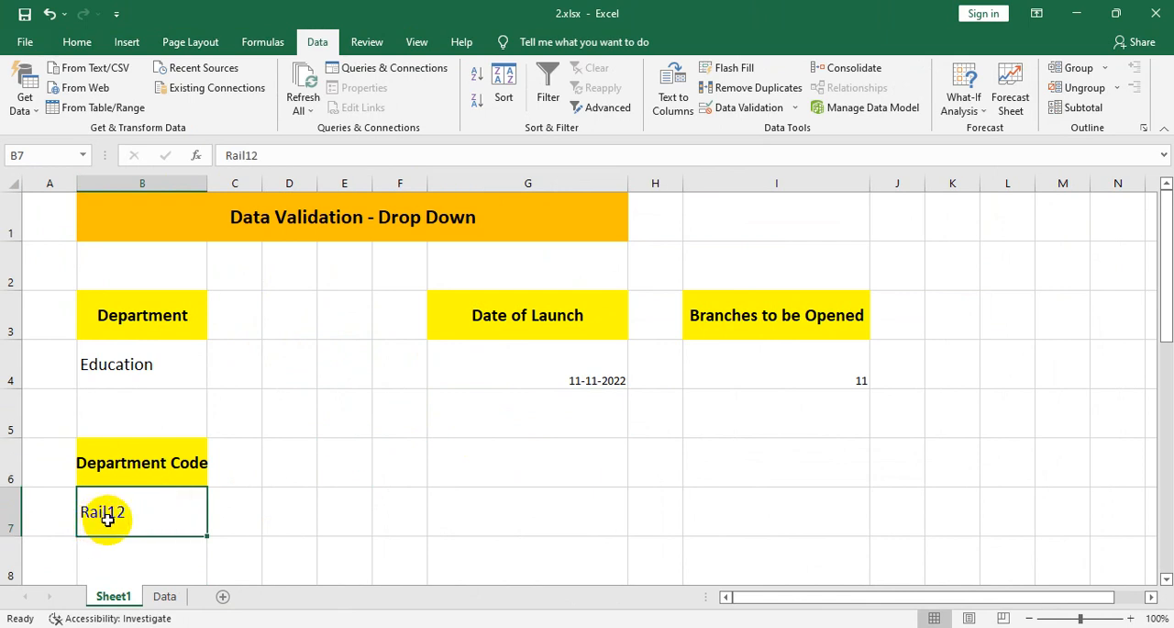
double_click(168, 520)
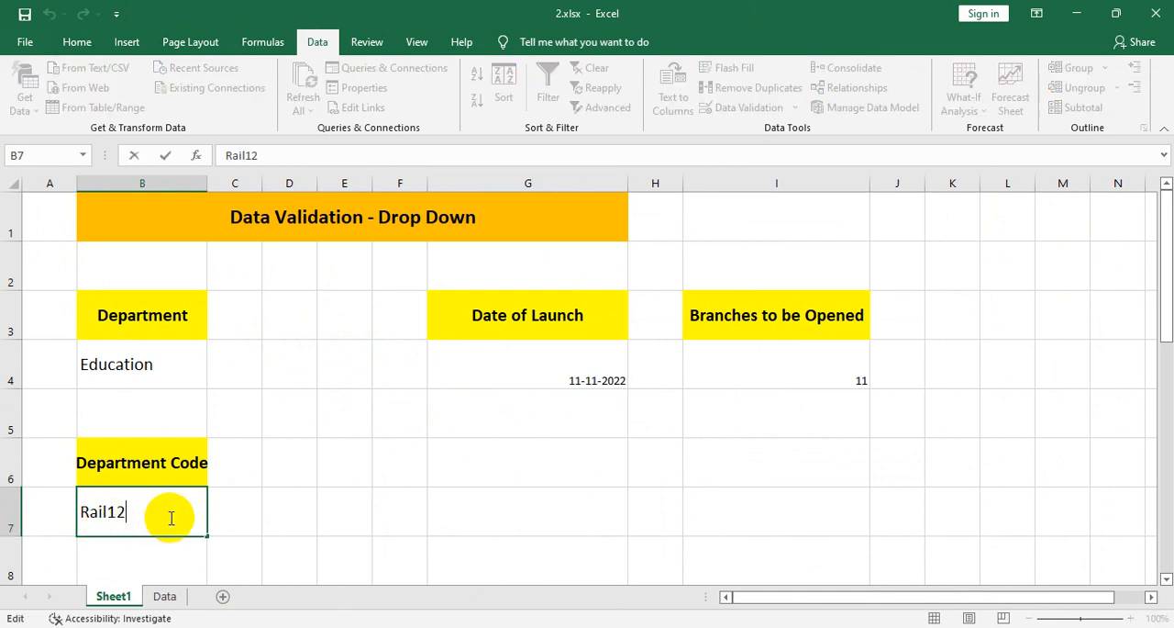
left_click_drag(126, 513, 75, 516)
left_click(159, 523)
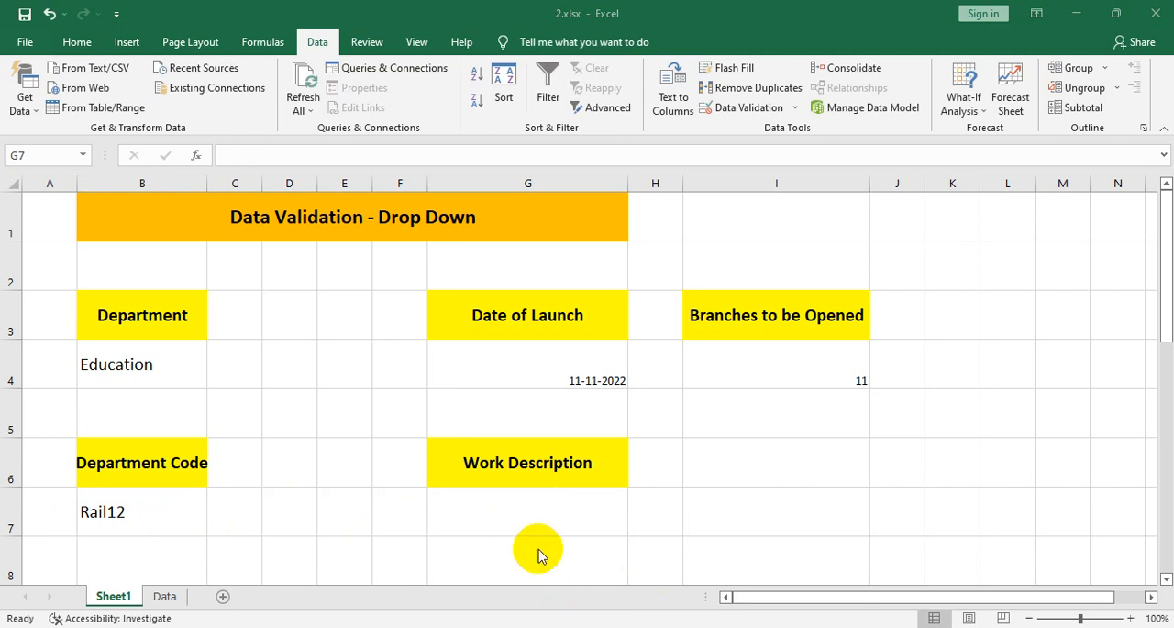
- Select cell G7 beneath the Work Description heading
left_click(489, 462)
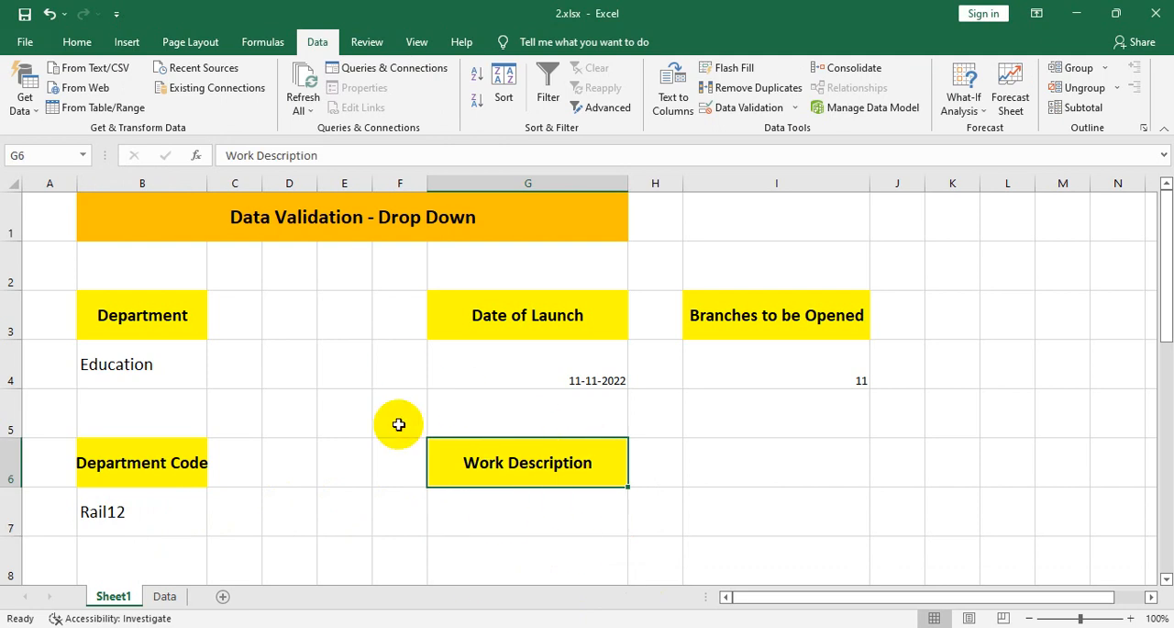
left_click(479, 526)
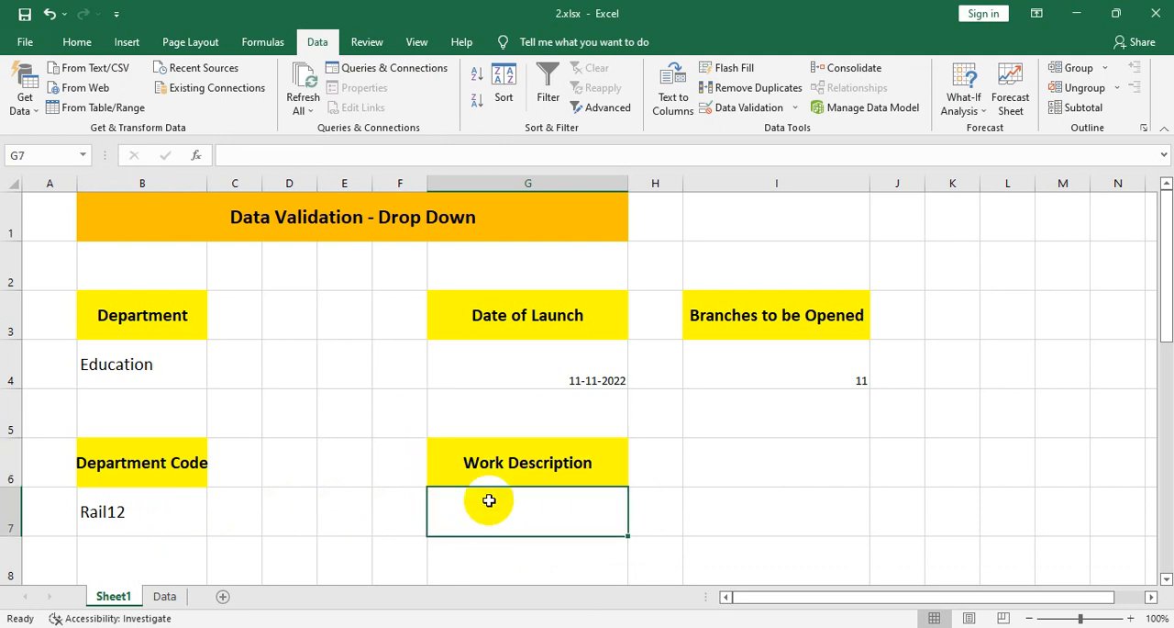
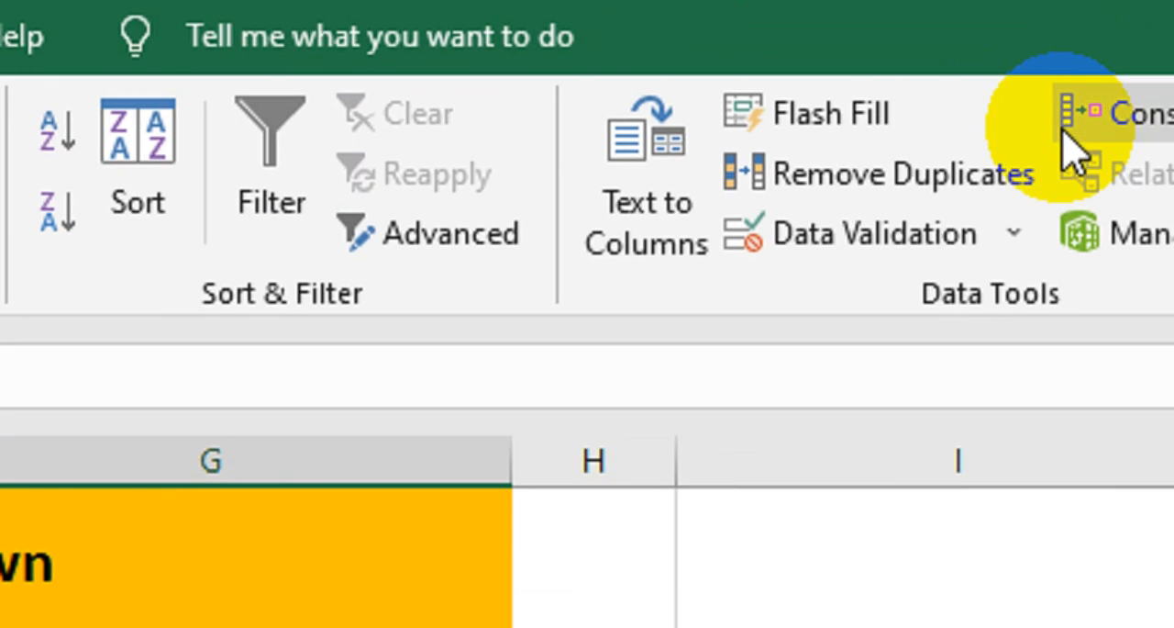
- Apply data validation to cell G7 under Work Description, allowing only entries with a text length greater than 25
left_click(878, 241)
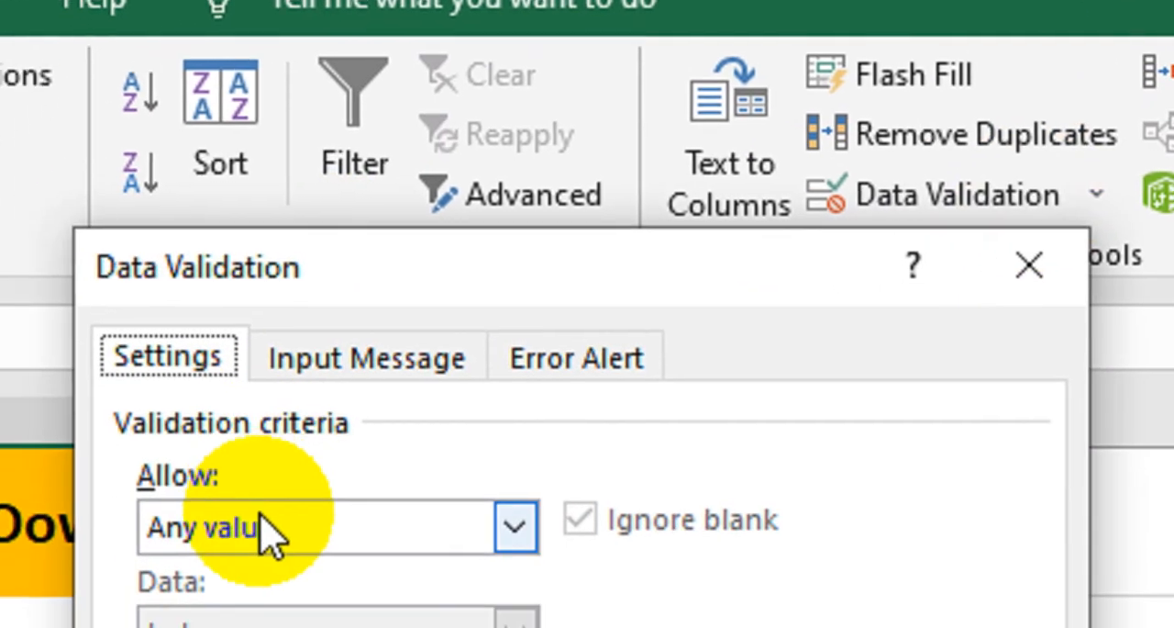
left_click(119, 566)
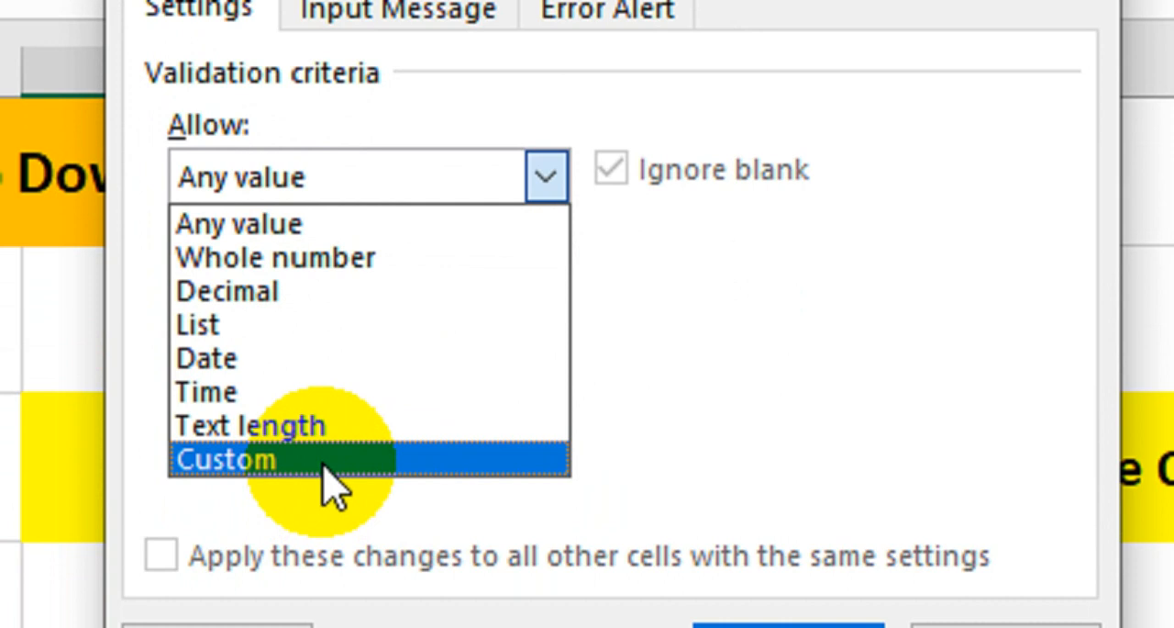
left_click(333, 428)
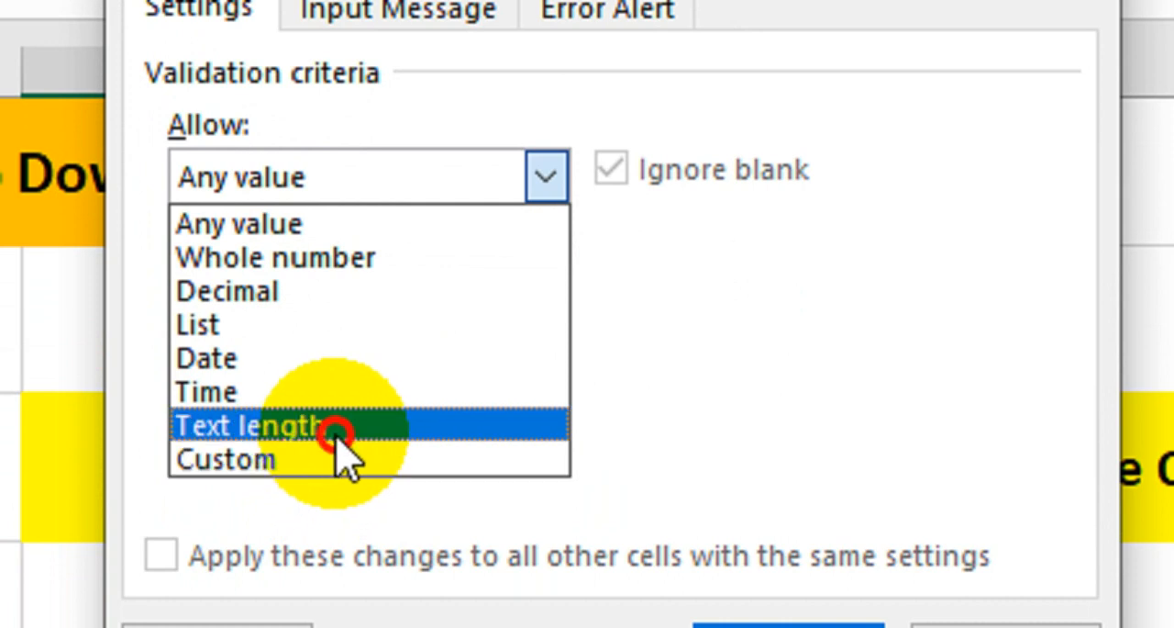
left_click(322, 293)
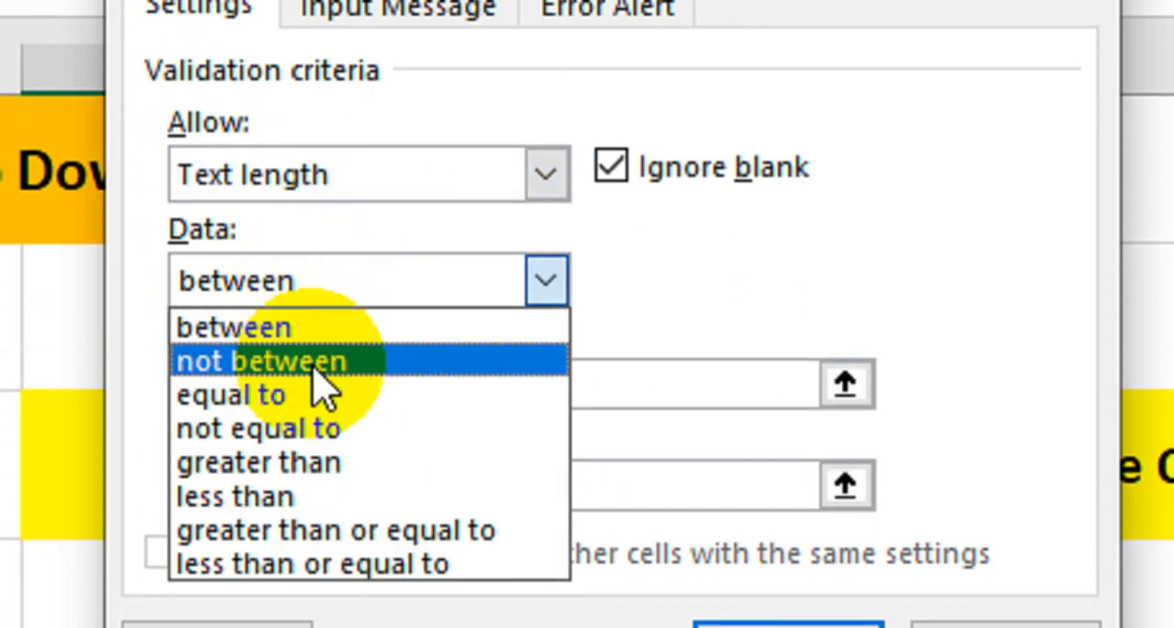
left_click(314, 462)
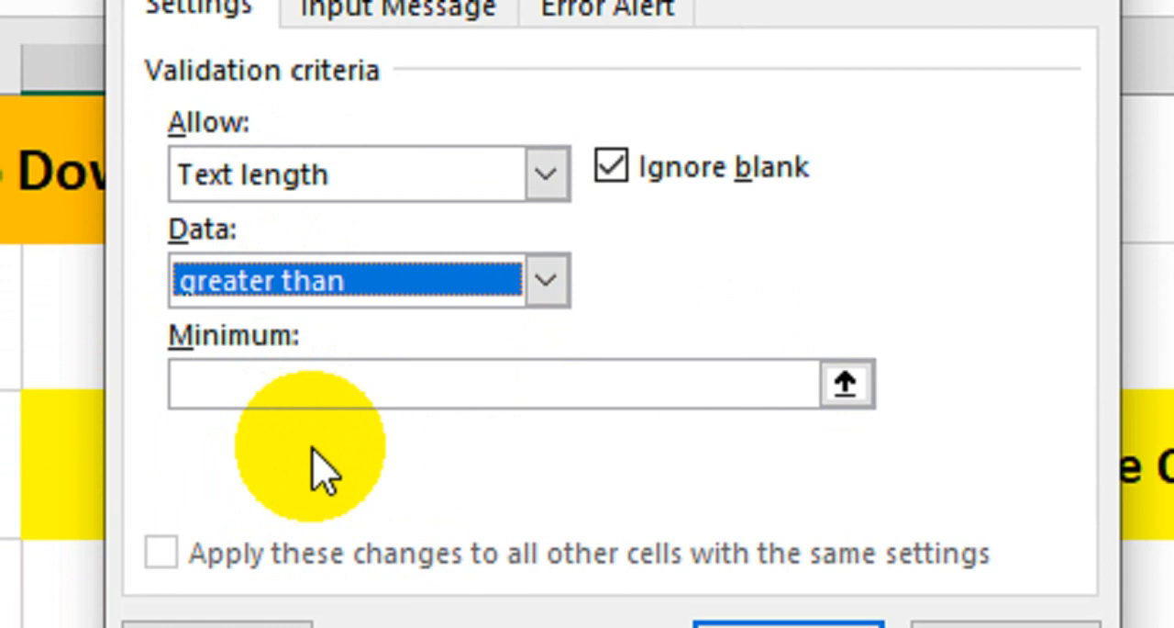
left_click(310, 383)
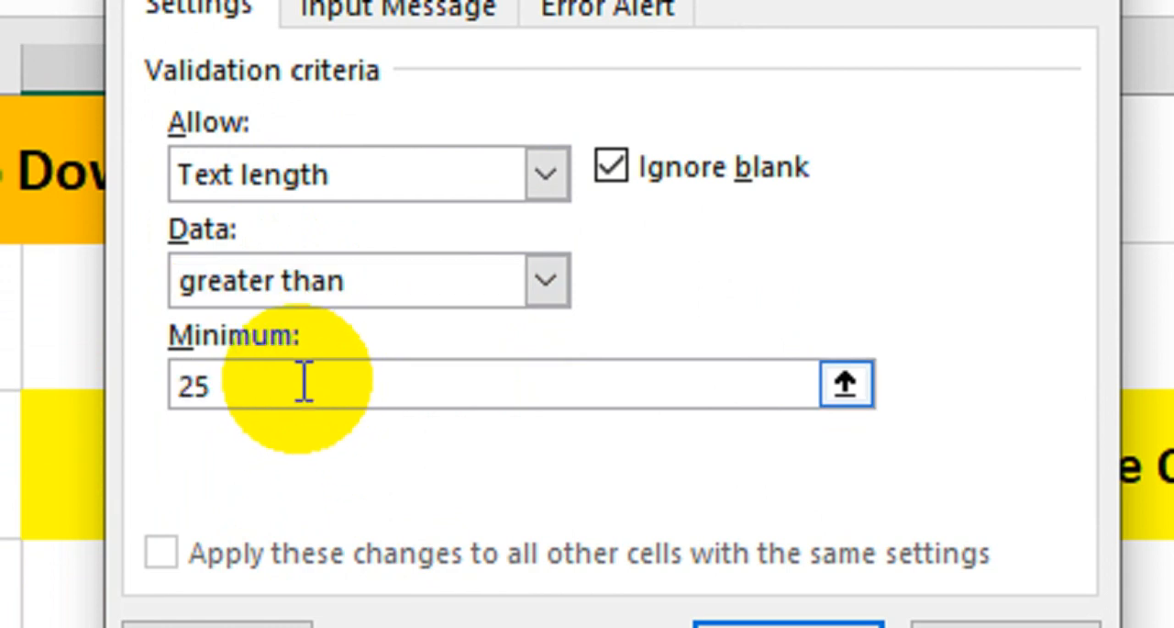
type("25")
left_click(789, 624)
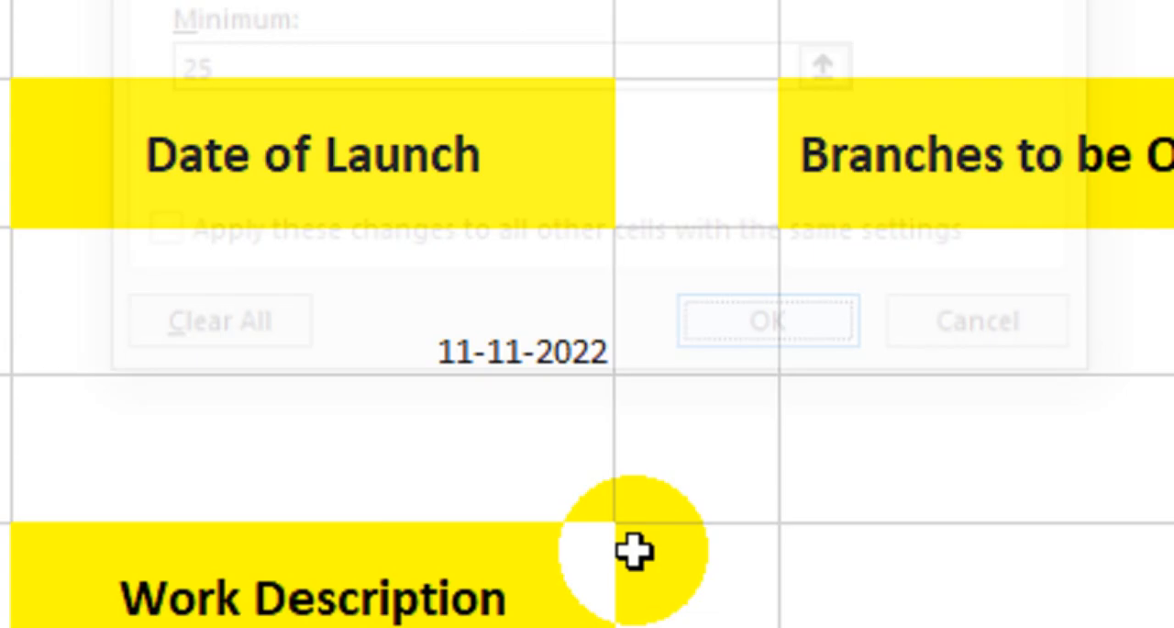
- Try to enter ok as the work description in cell G7, retry it once, and abandon the entry
double_click(215, 627)
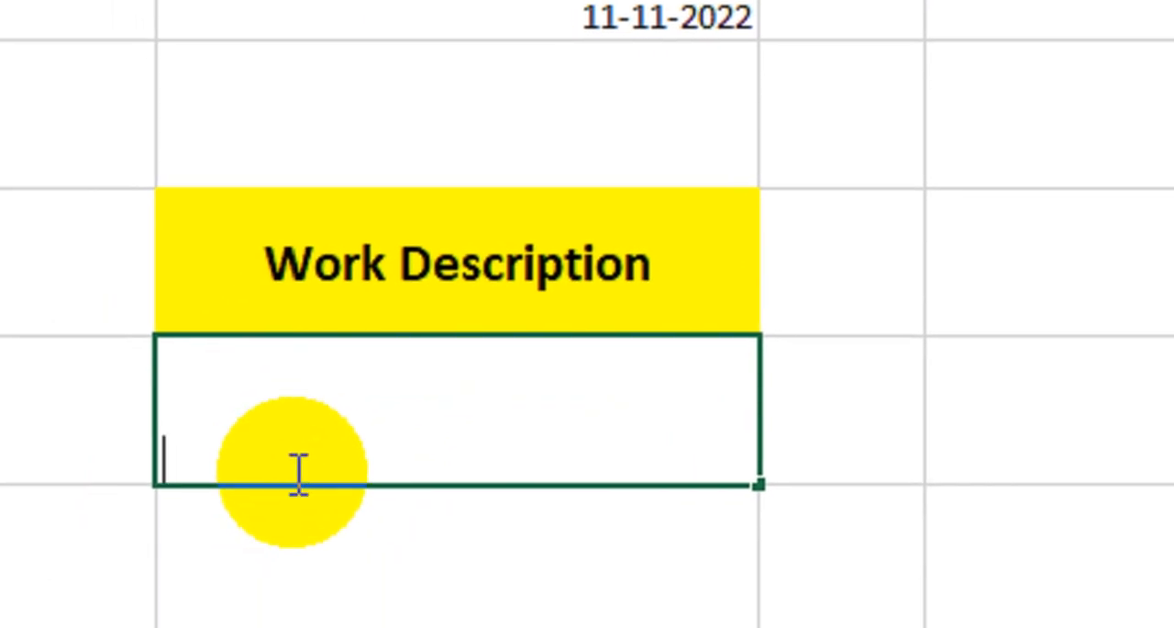
type("ok")
key("Return")
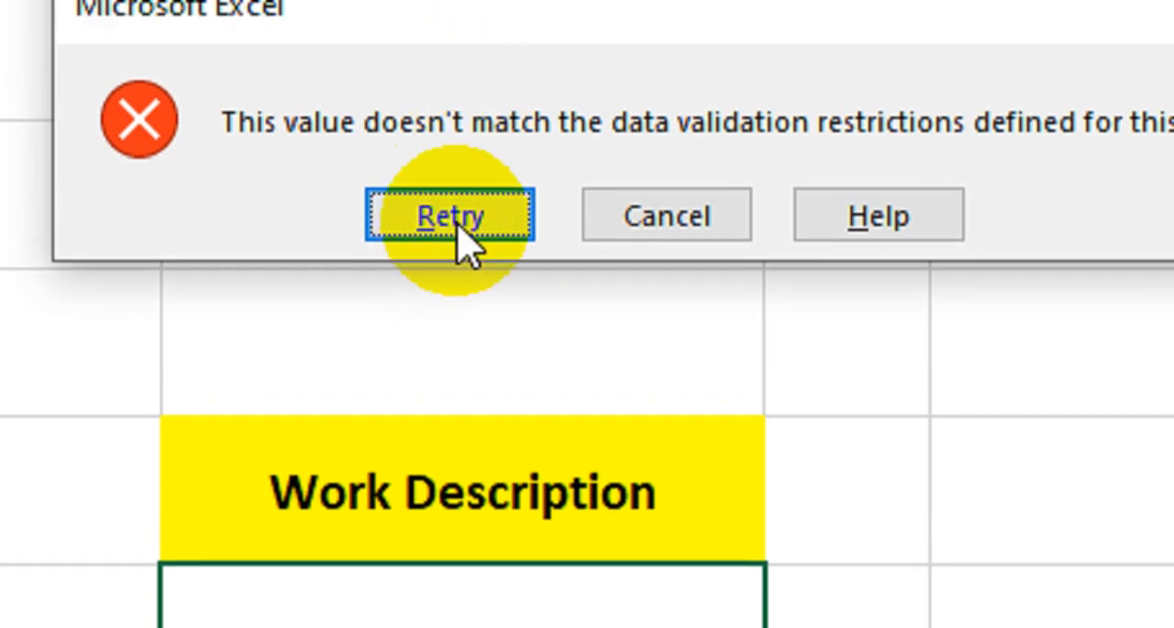
left_click(450, 4)
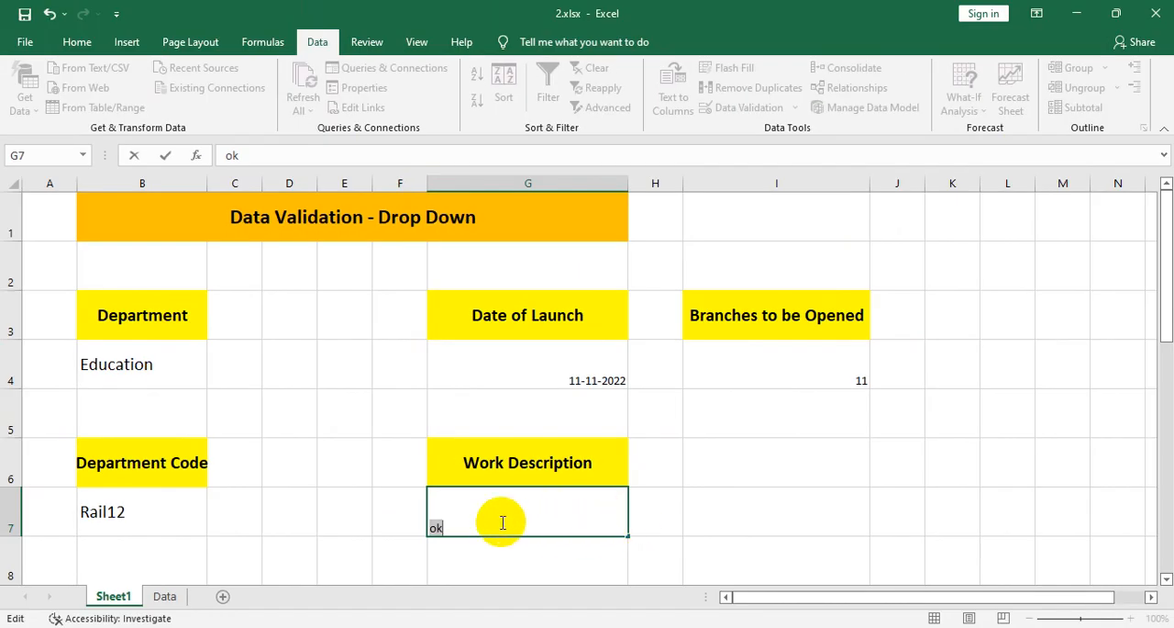
scroll(504, 495, "down", 1)
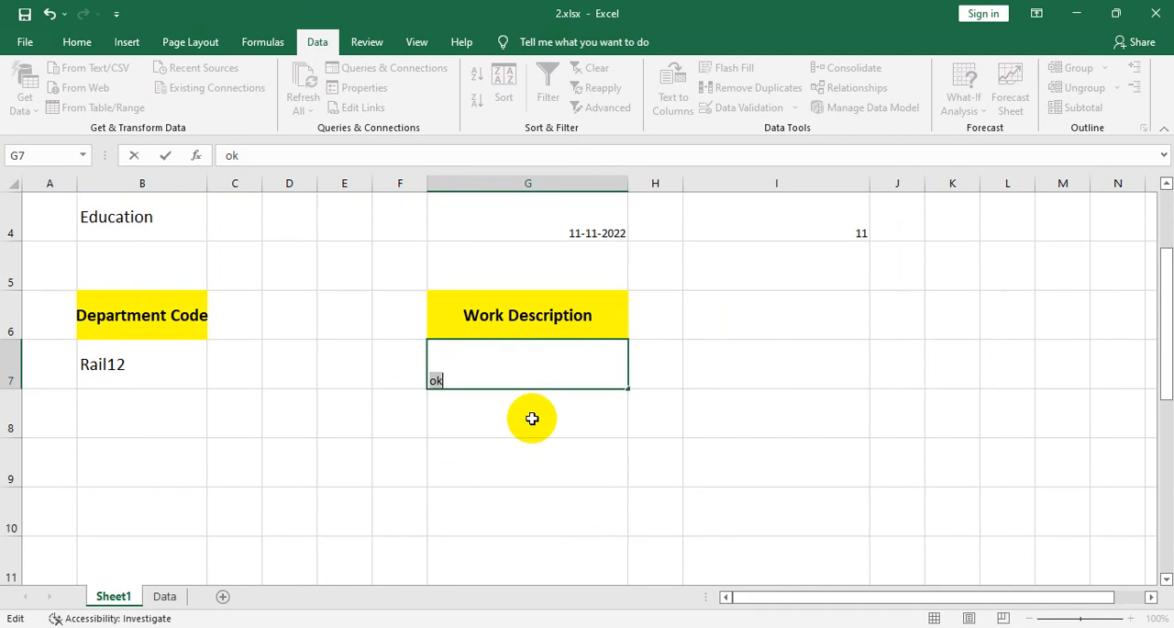
scroll(586, 457, "up", 1)
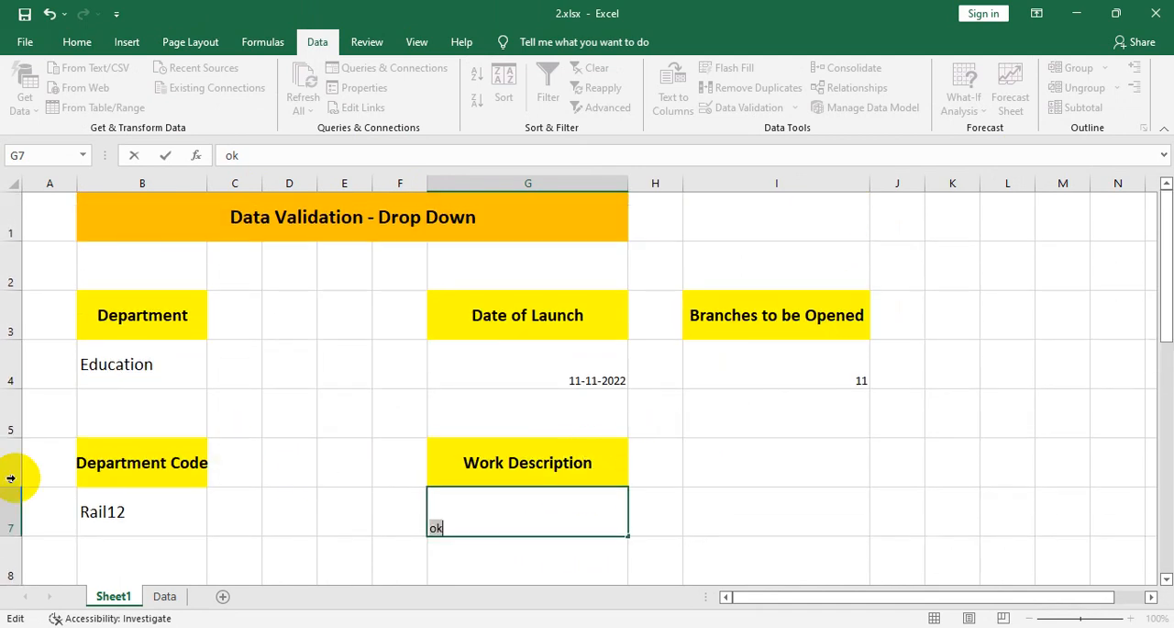
left_click(690, 585)
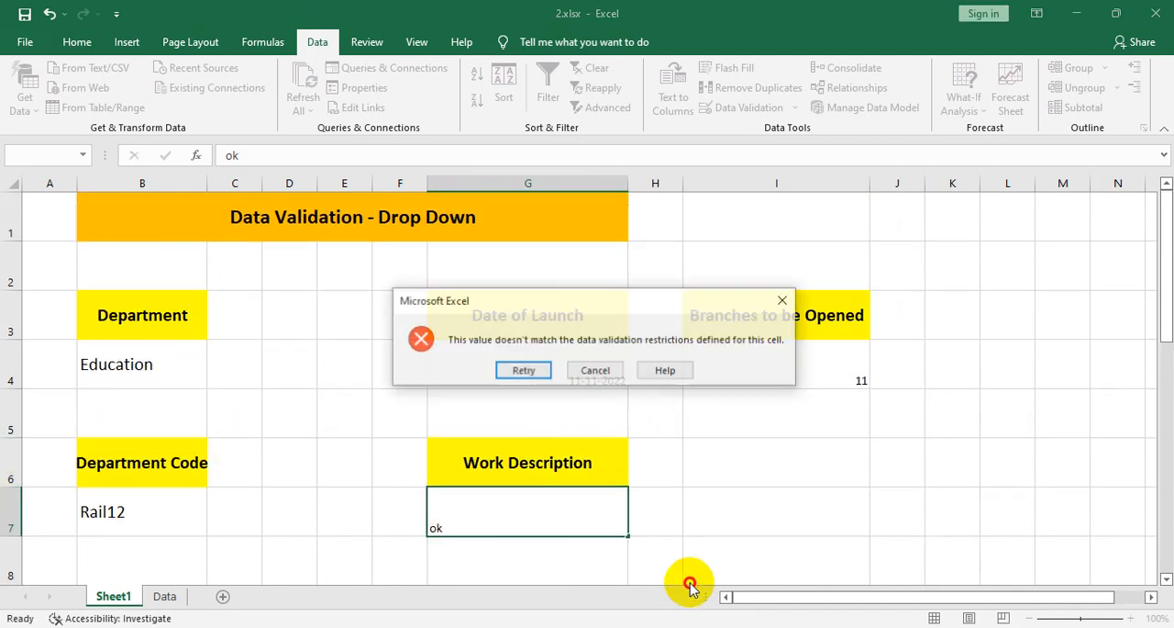
left_click(671, 367)
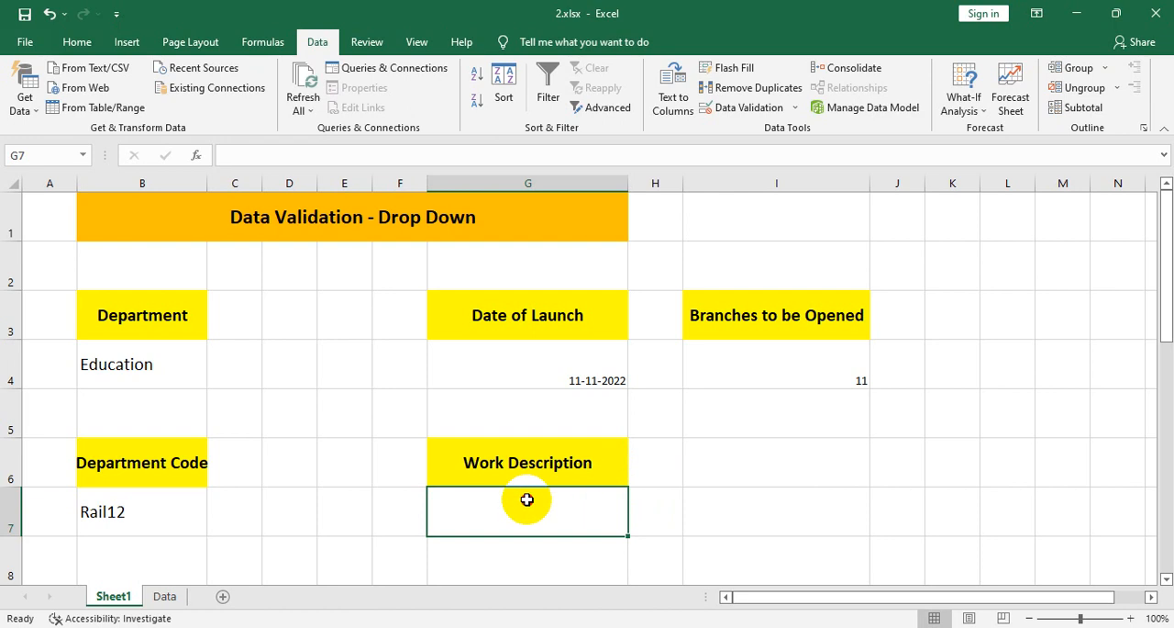
- Enter a filler text well over 25 characters long, beginning with rsfrfgsdfg, in cell G7
type("rsfrfgsdfgsdgsdfgsdfgsdfgsdfgsdfgdfgsdfgsdfgsdfgsdfgsdfgsdfgsdfgdfg")
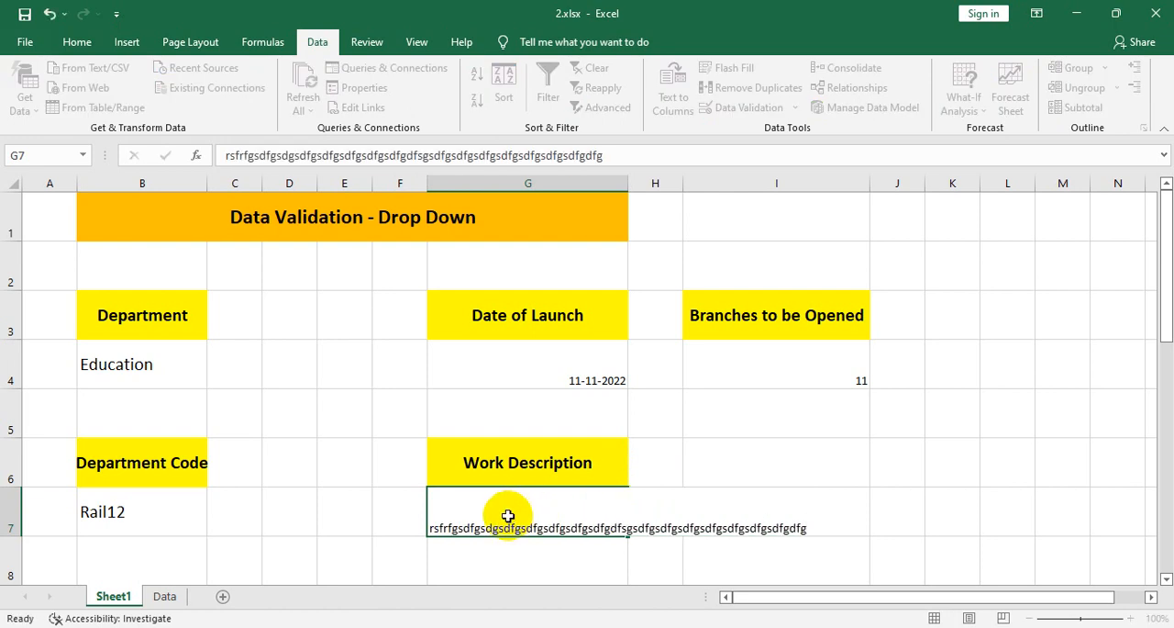
key("Return")
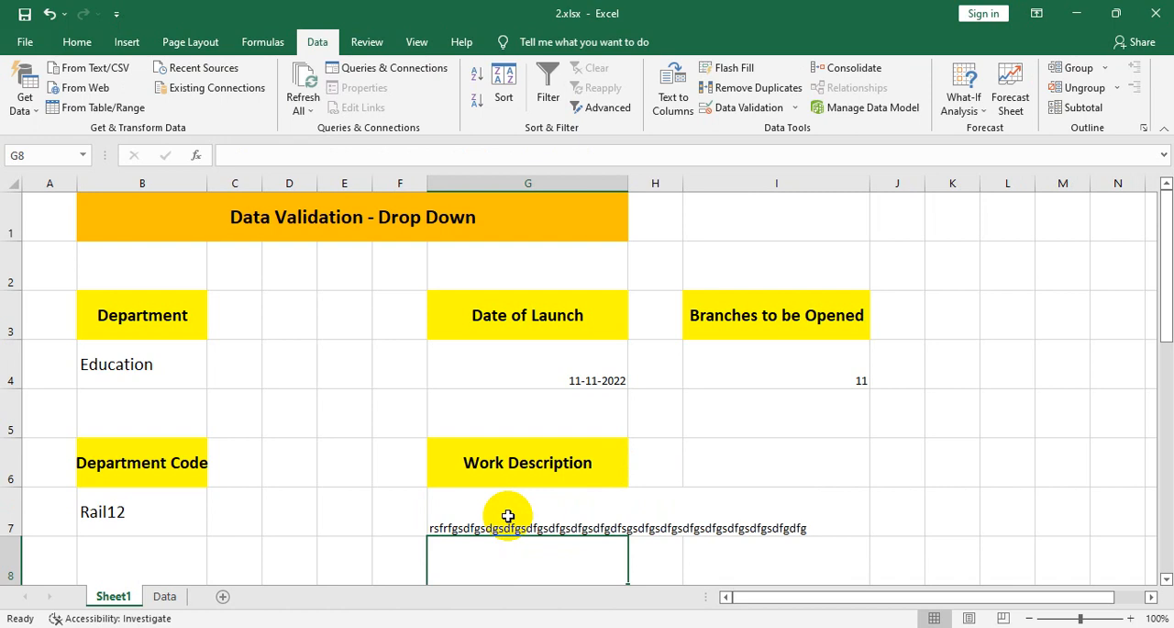
scroll(217, 419, "down", 2)
scroll(137, 416, "up", 2)
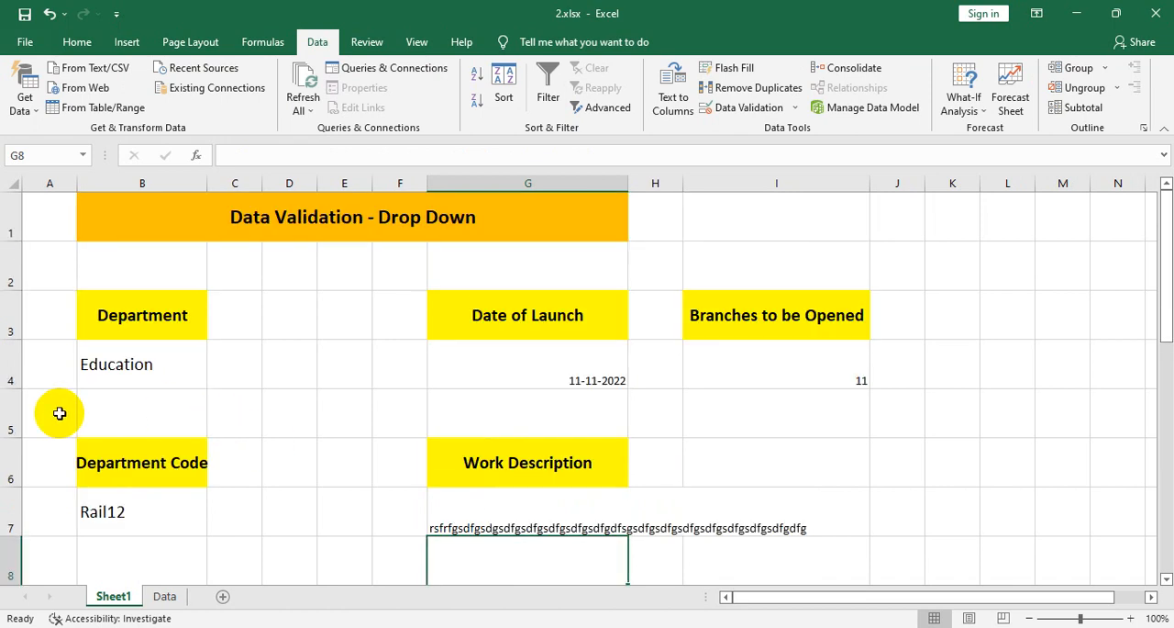
- Delete the entire rows from row 5 down that hold the Department Code and Work Description fields
left_click_drag(39, 418, 884, 552)
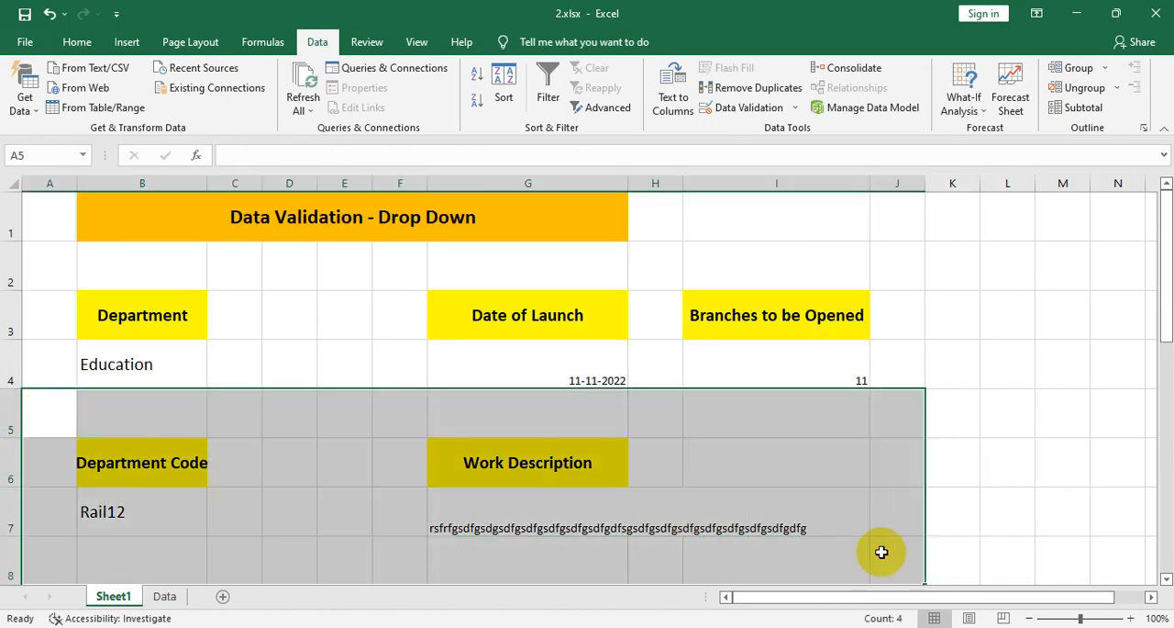
right_click(542, 469)
left_click(500, 215)
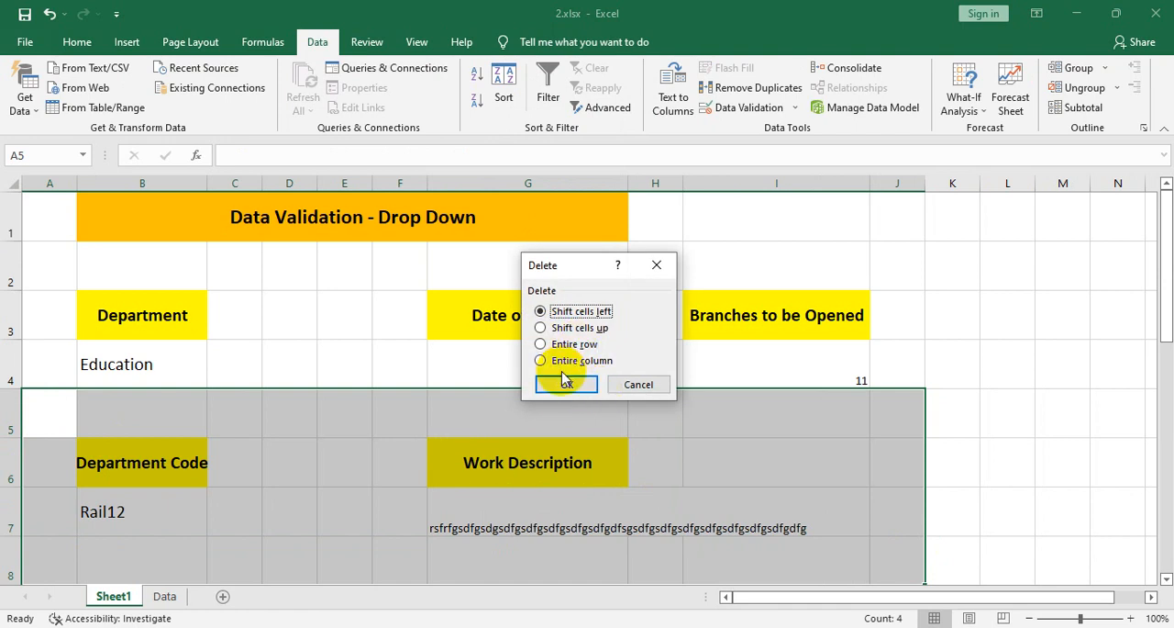
left_click(568, 350)
left_click(559, 384)
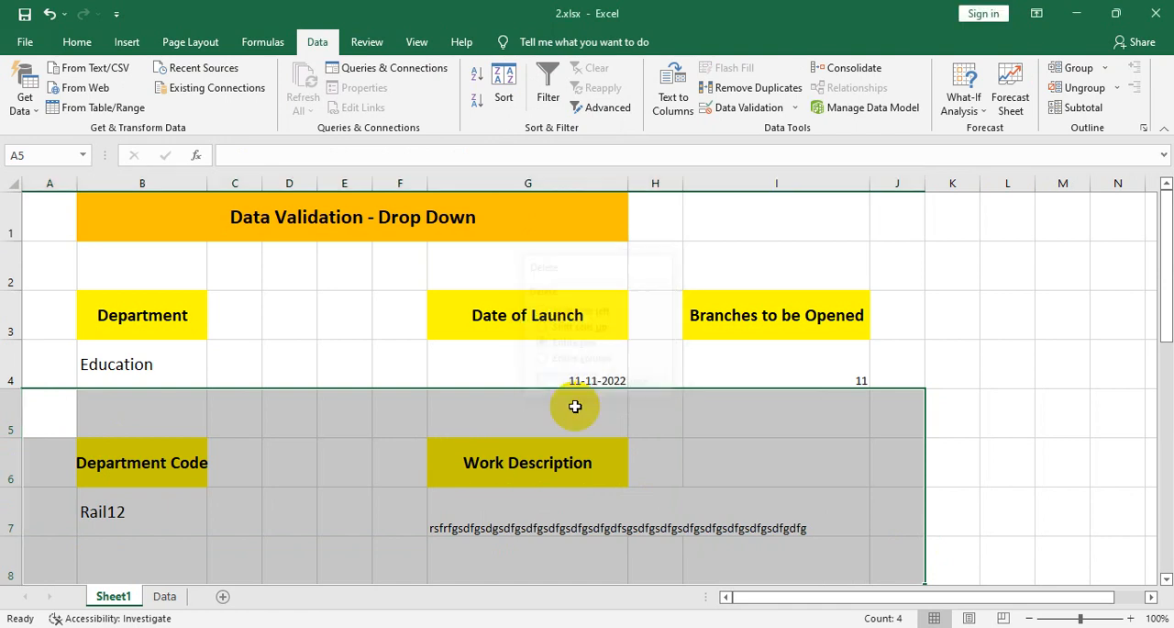
left_click(480, 508)
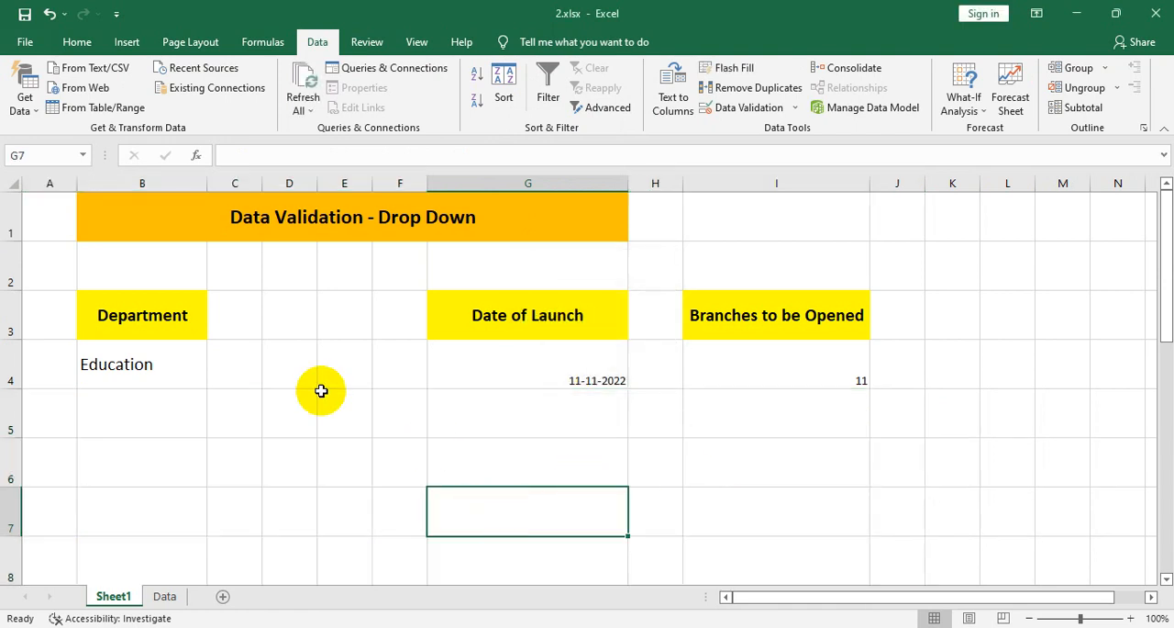
left_click_drag(235, 365, 520, 390)
left_click(519, 390)
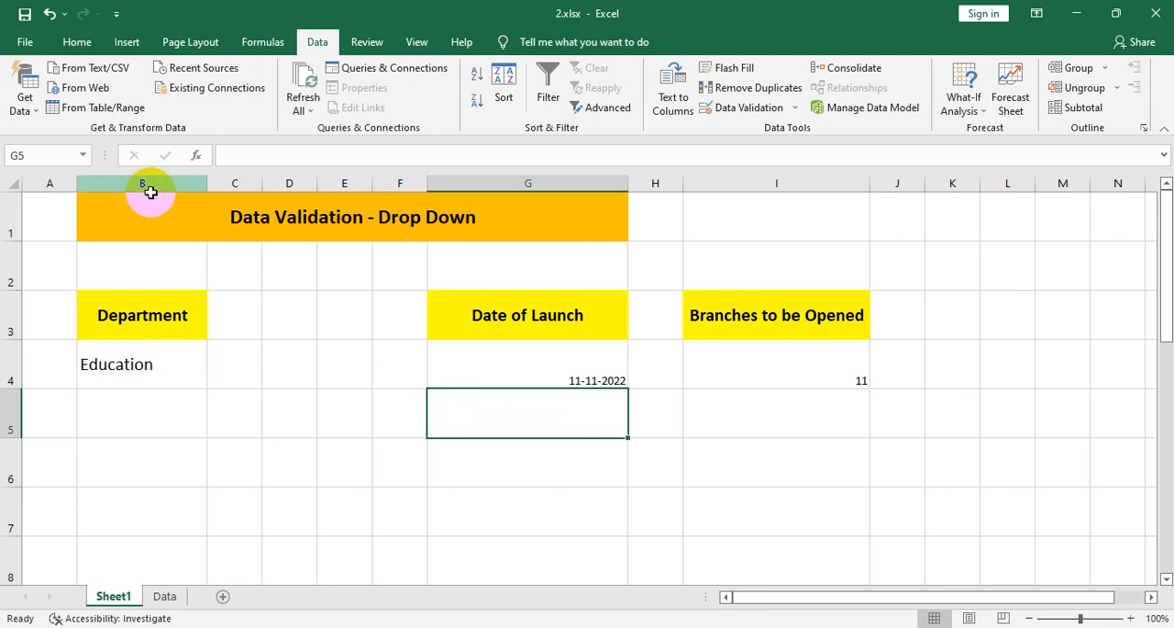
left_click_drag(250, 179, 380, 211)
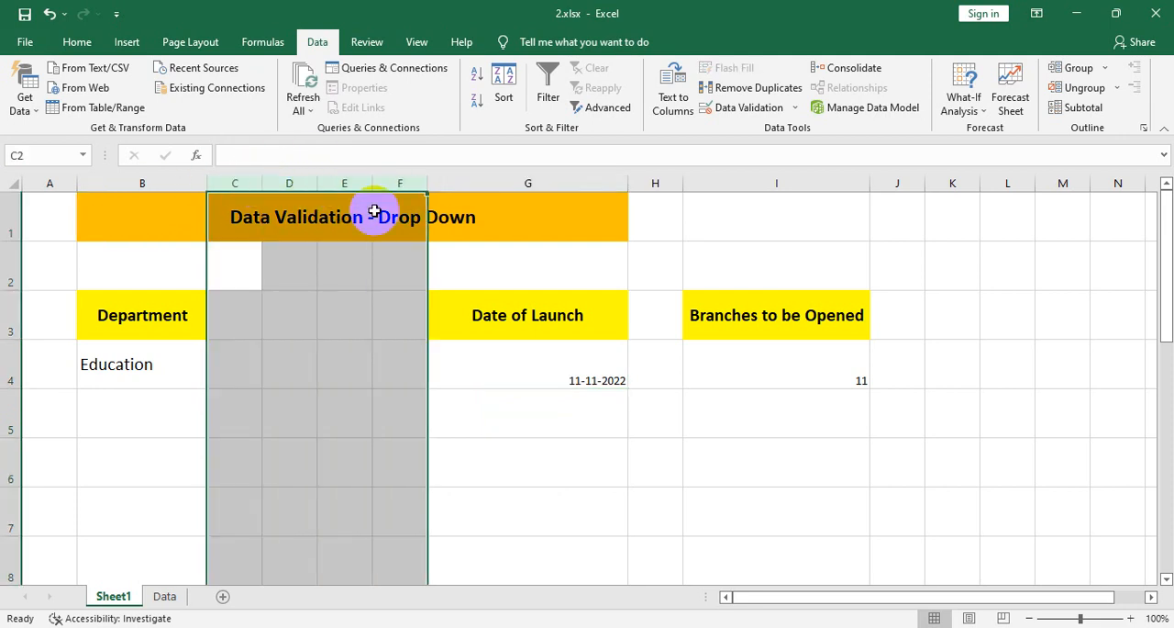
right_click(338, 216)
key("Escape")
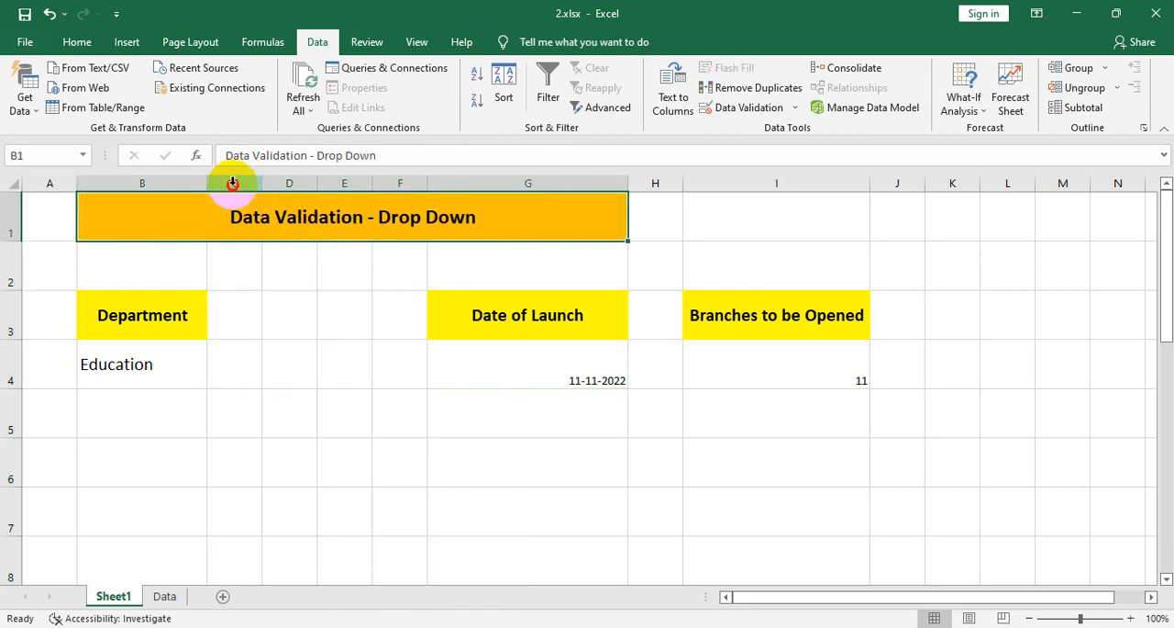
left_click_drag(236, 181, 385, 264)
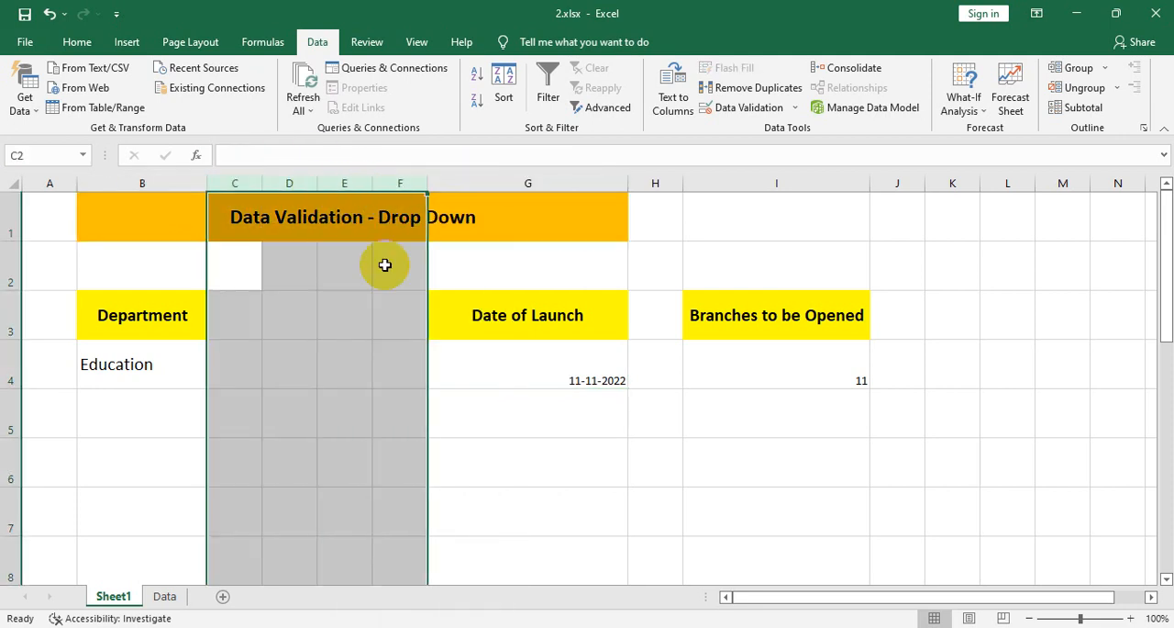
right_click(367, 218)
key("Escape")
- Delete the empty columns C to F between the Department and Date of Launch columns
left_click(251, 186)
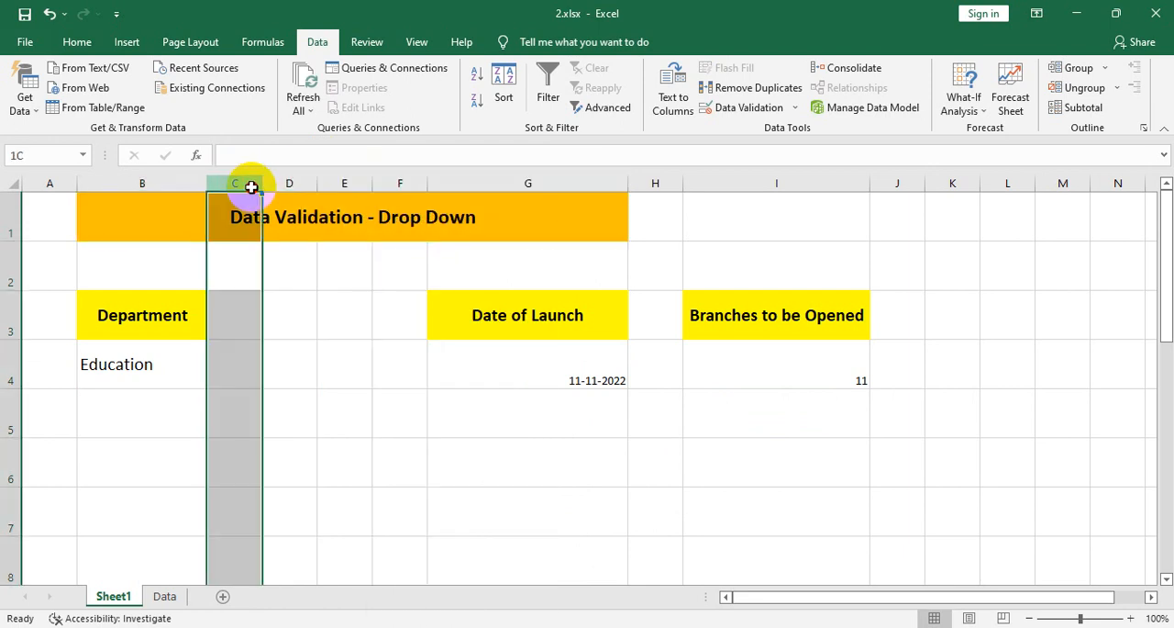
left_click_drag(251, 186, 398, 183)
right_click(306, 186)
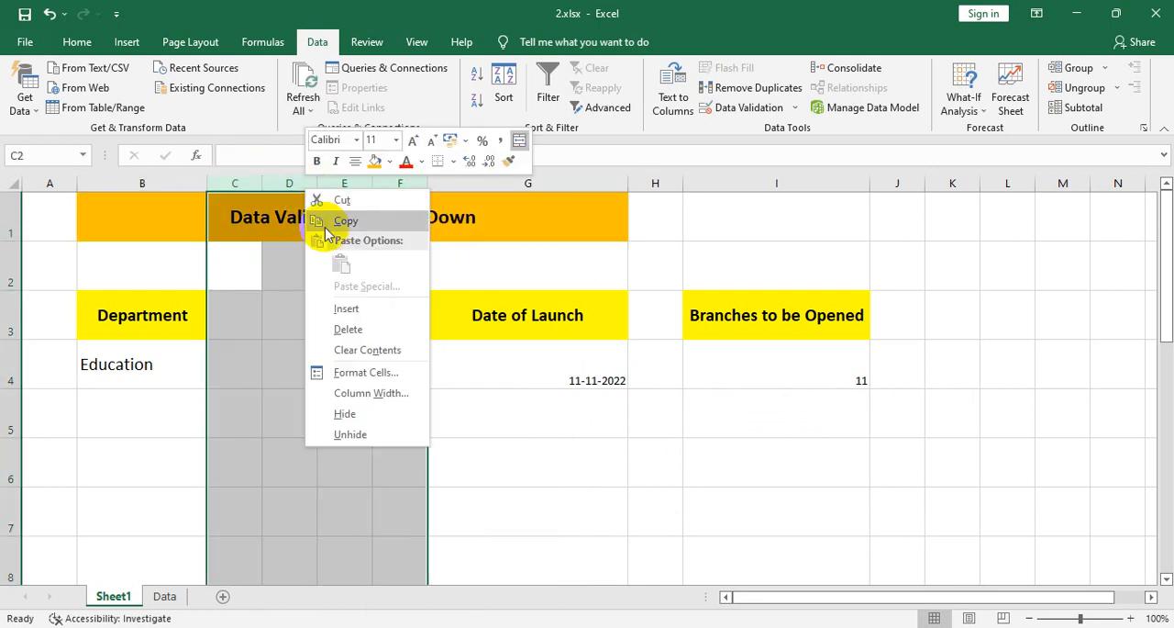
left_click(348, 329)
- Delete the empty column D between the Date of Launch and Branches to be Opened columns
left_click(434, 181)
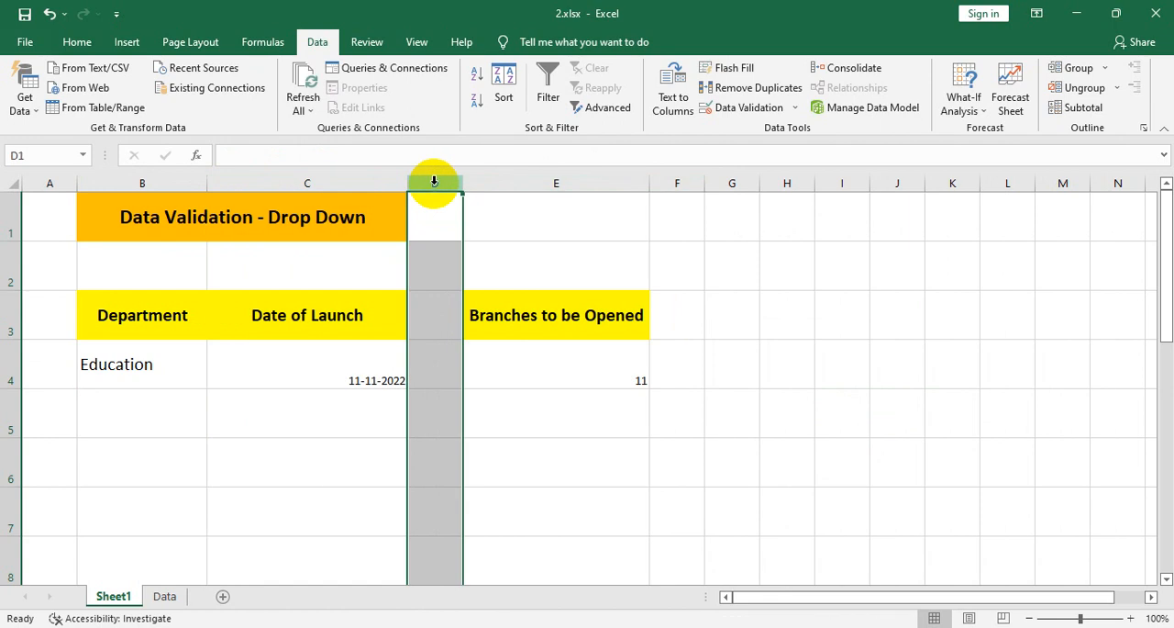
right_click(434, 181)
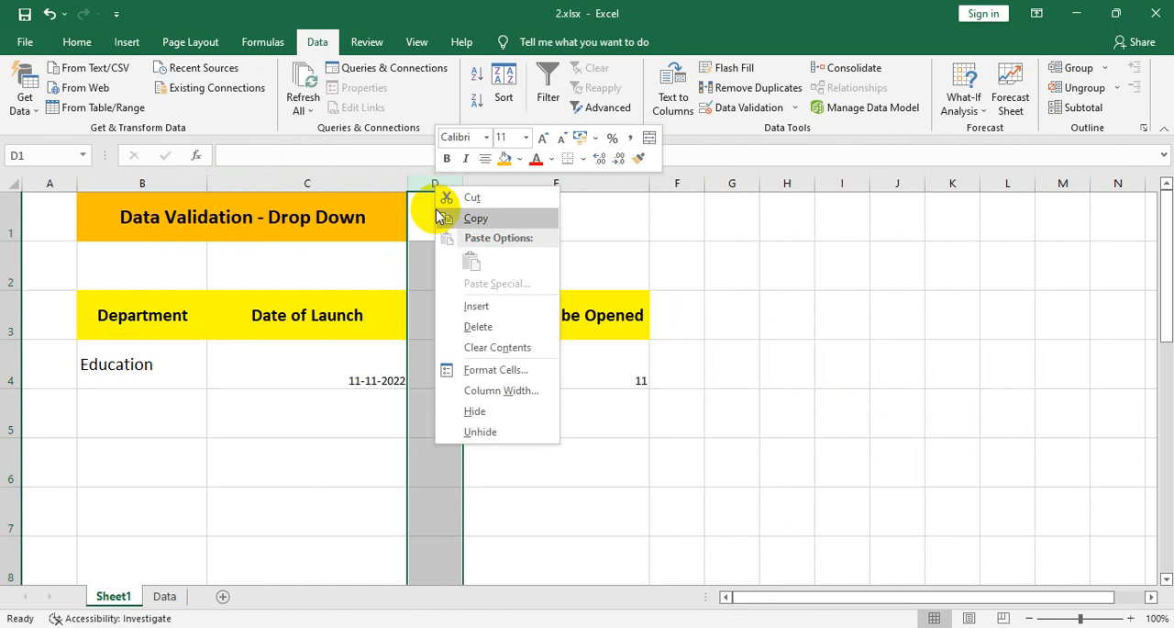
left_click(475, 321)
left_click(436, 459)
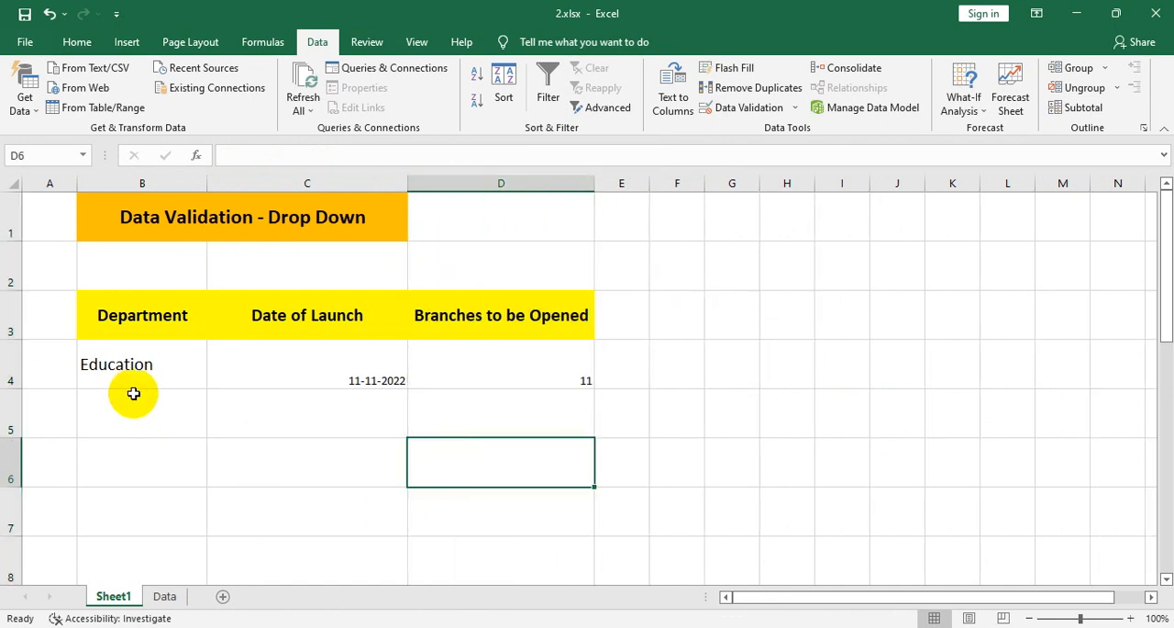
- Copy the filled entry row B4:D4 holding the Department, Date of Launch and Branches to be Opened values
left_click_drag(119, 363, 499, 380)
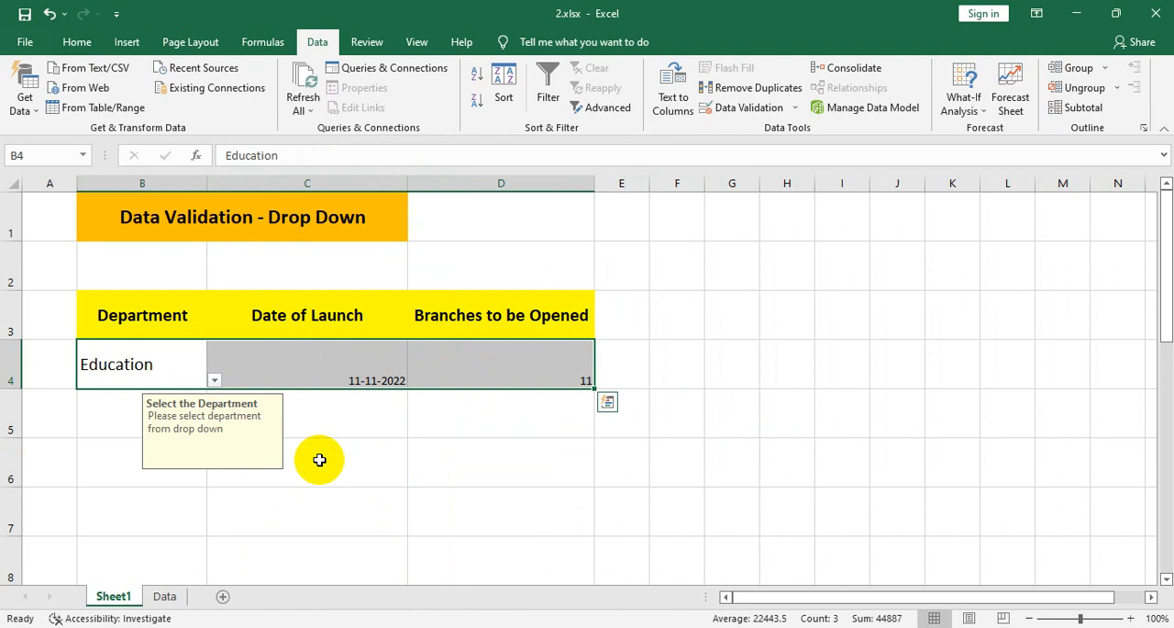
left_click(326, 537)
left_click_drag(81, 367, 490, 375)
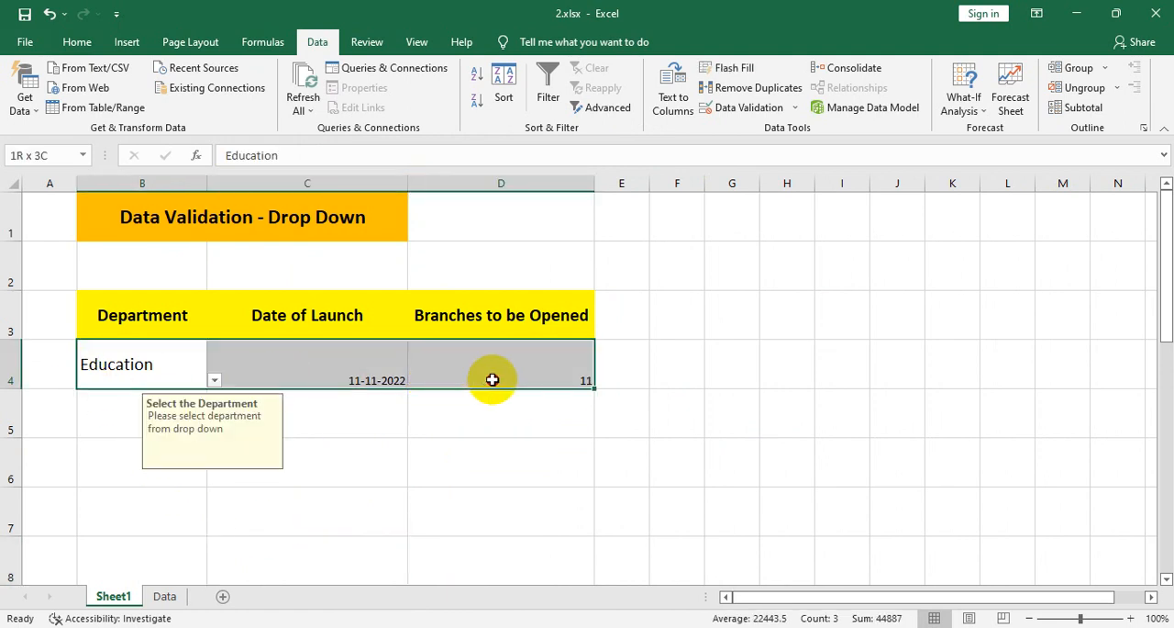
left_click(111, 411)
left_click_drag(98, 369, 566, 366)
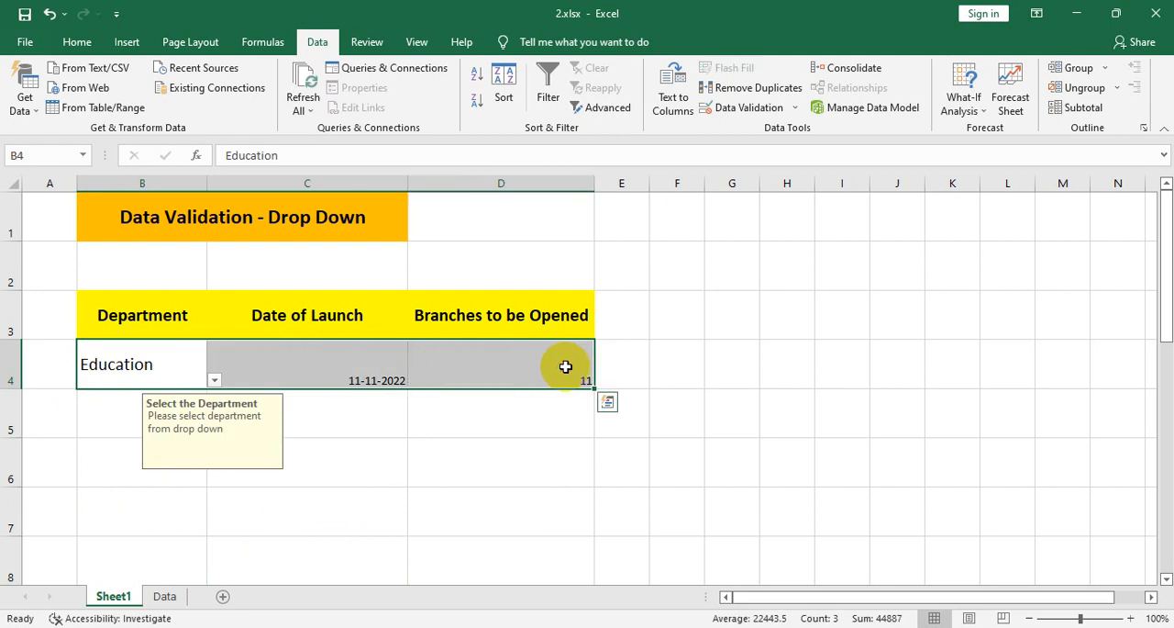
right_click(108, 365)
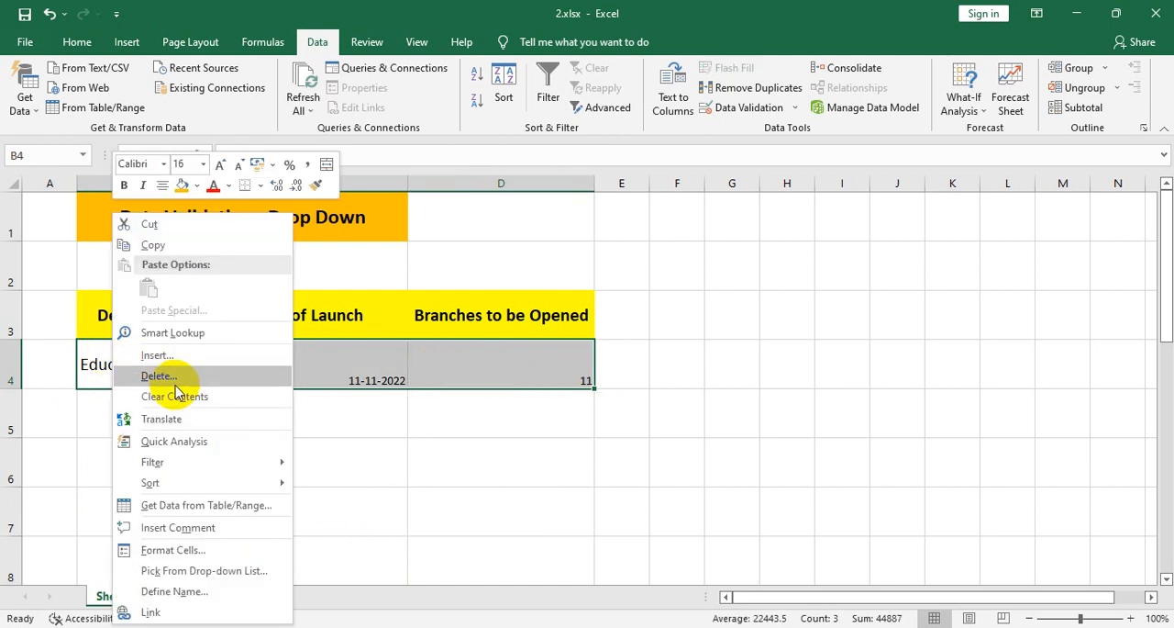
key("Escape")
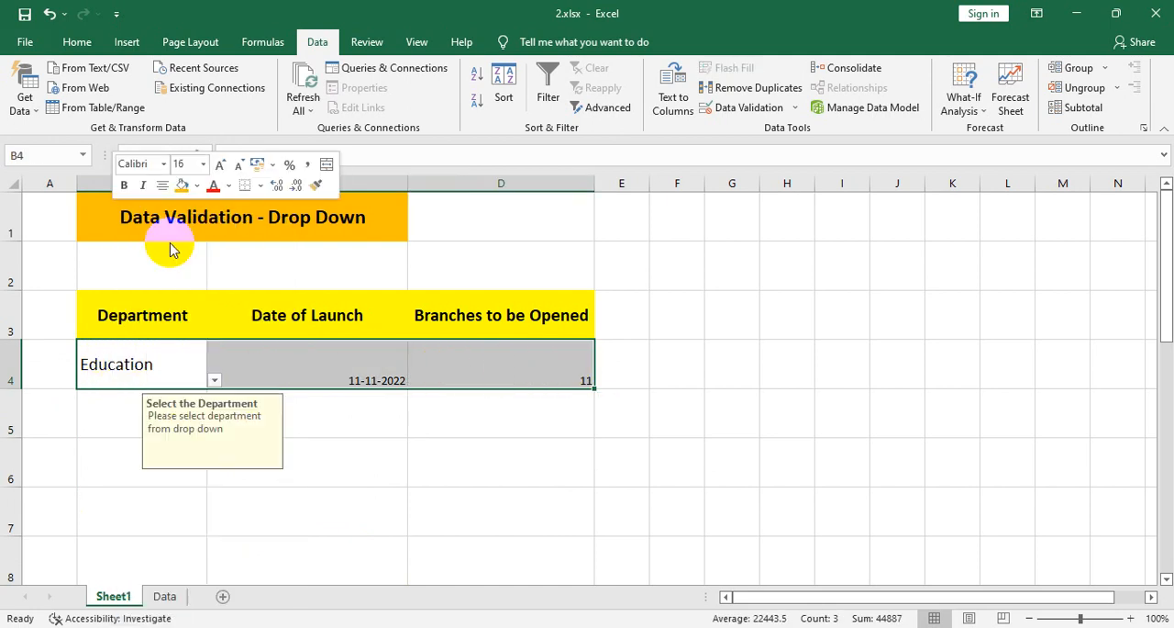
key("ctrl+c")
- Paste only the Validation of the copied row with Paste Special into the empty rows from B5 down beyond row 69
left_click(108, 418)
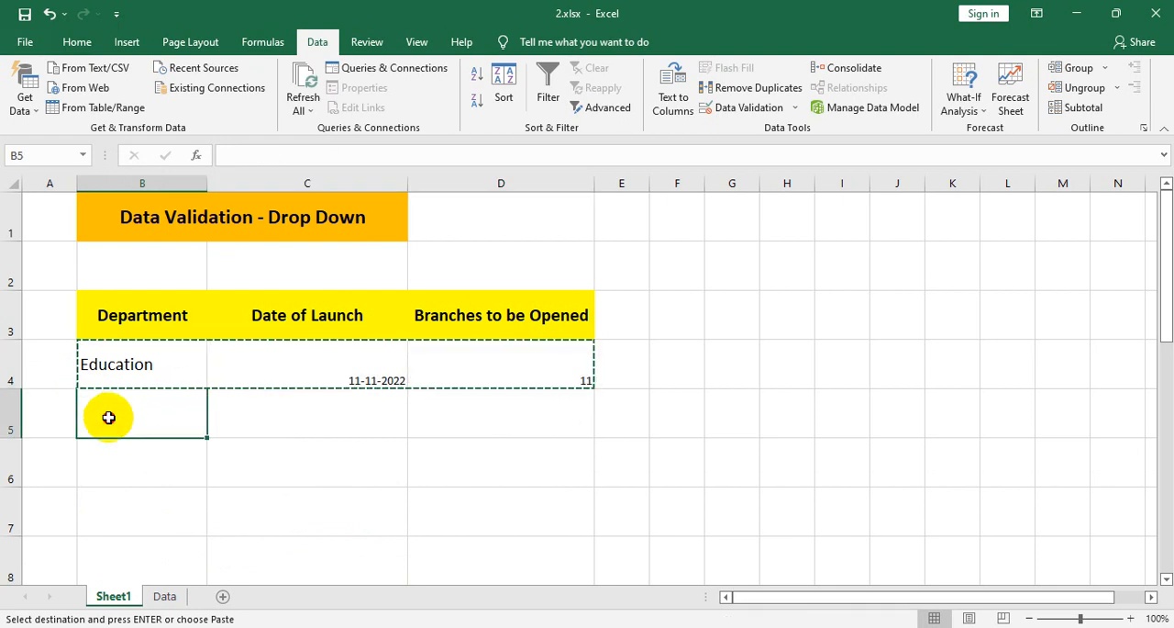
left_click_drag(108, 418, 126, 502)
scroll(161, 377, "up", 4)
scroll(162, 377, "up", 20)
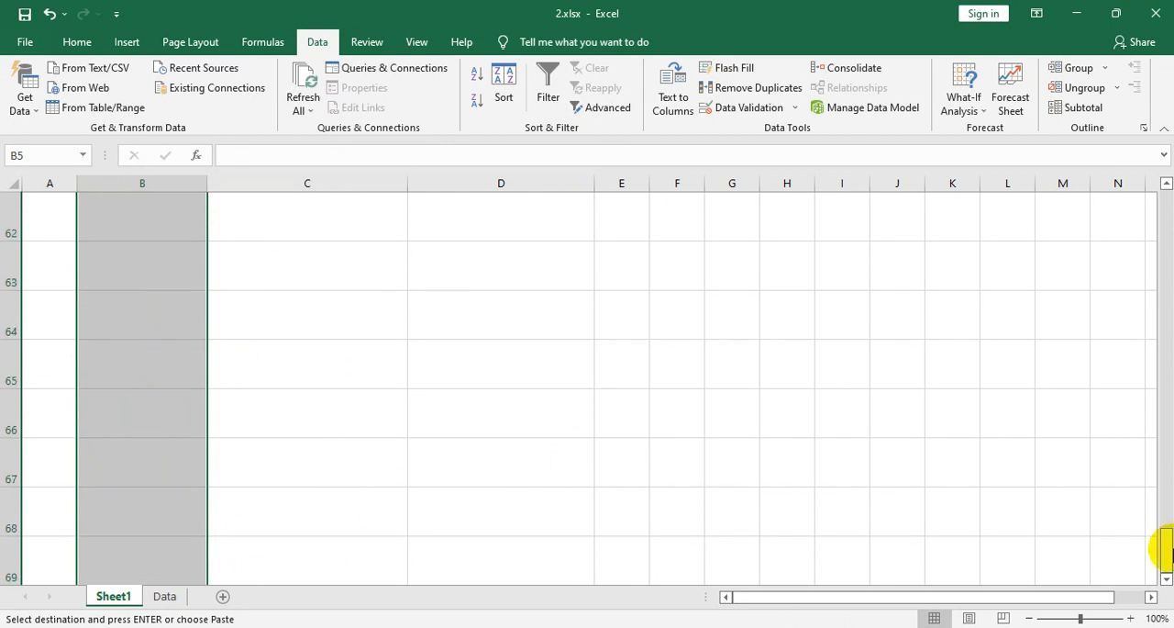
left_click_drag(1166, 545, 1167, 222)
right_click(112, 362)
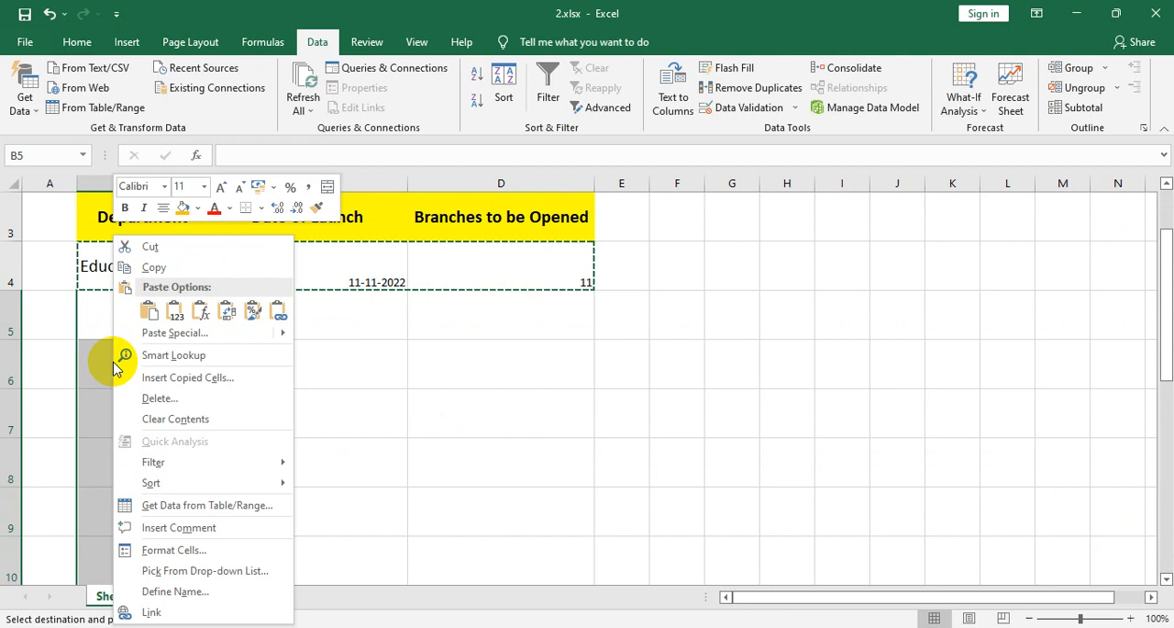
left_click(175, 334)
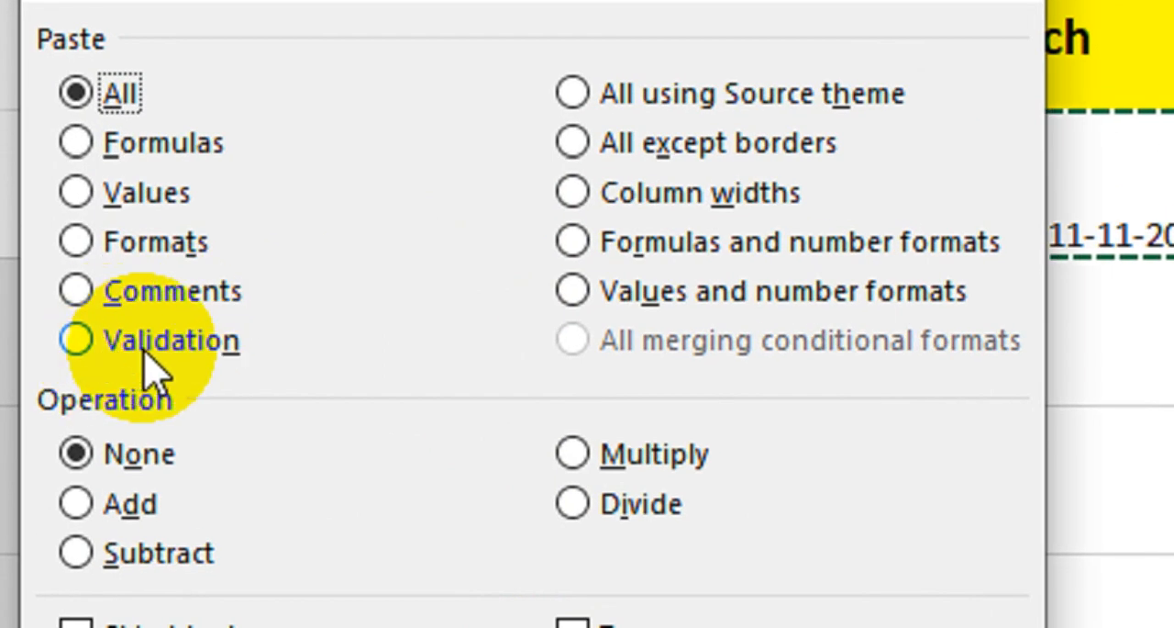
left_click(147, 349)
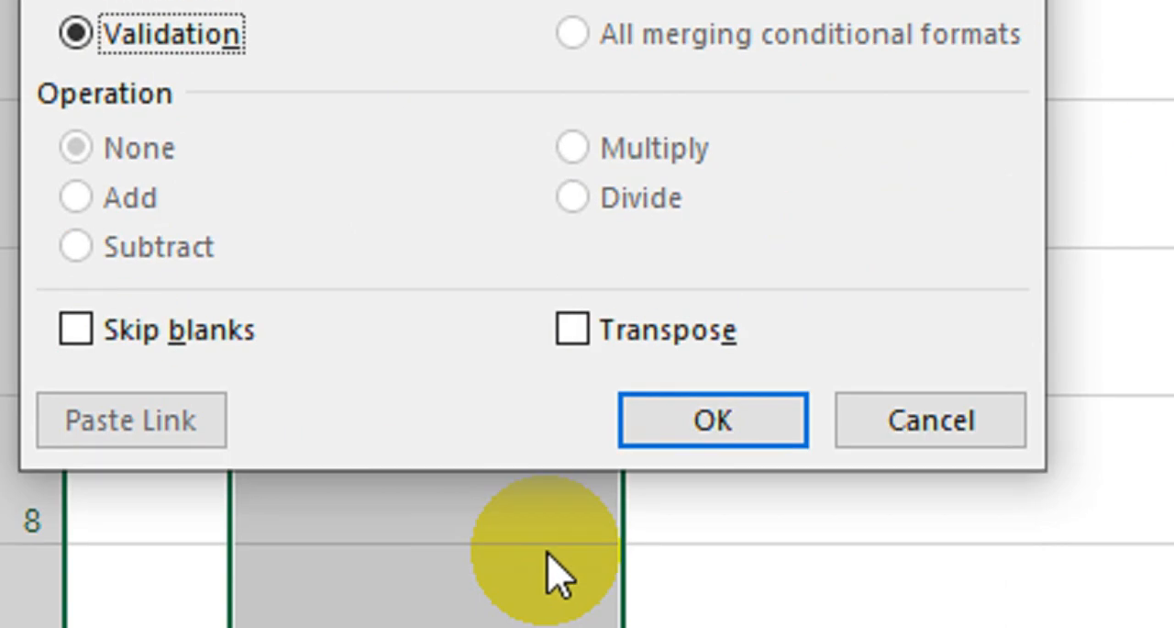
left_click(730, 420)
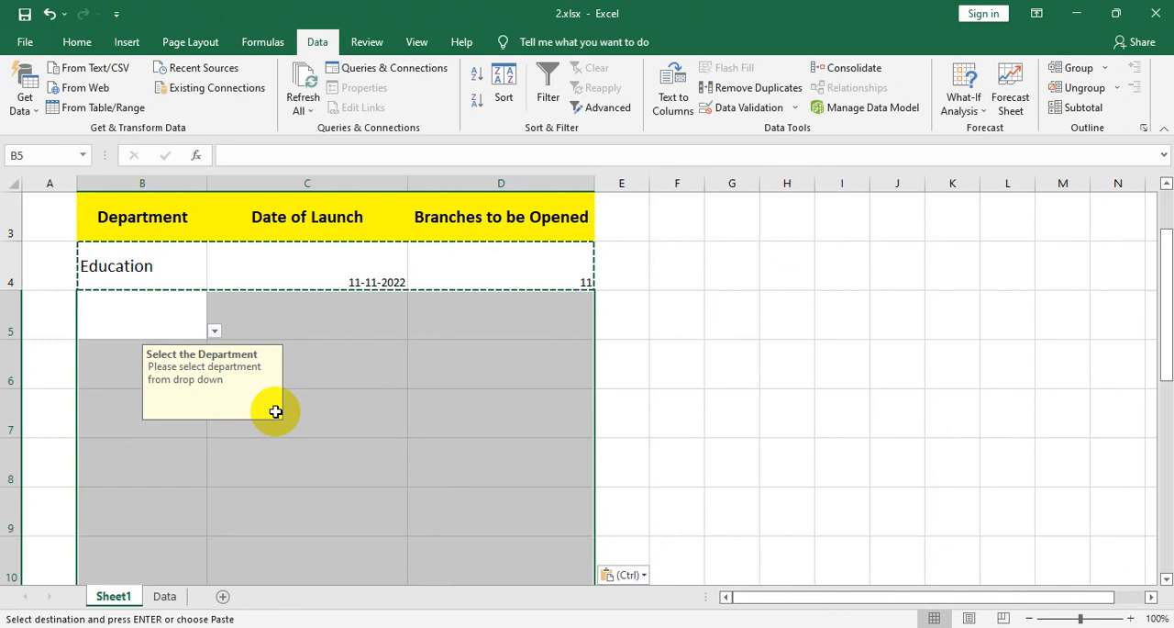
key("Escape")
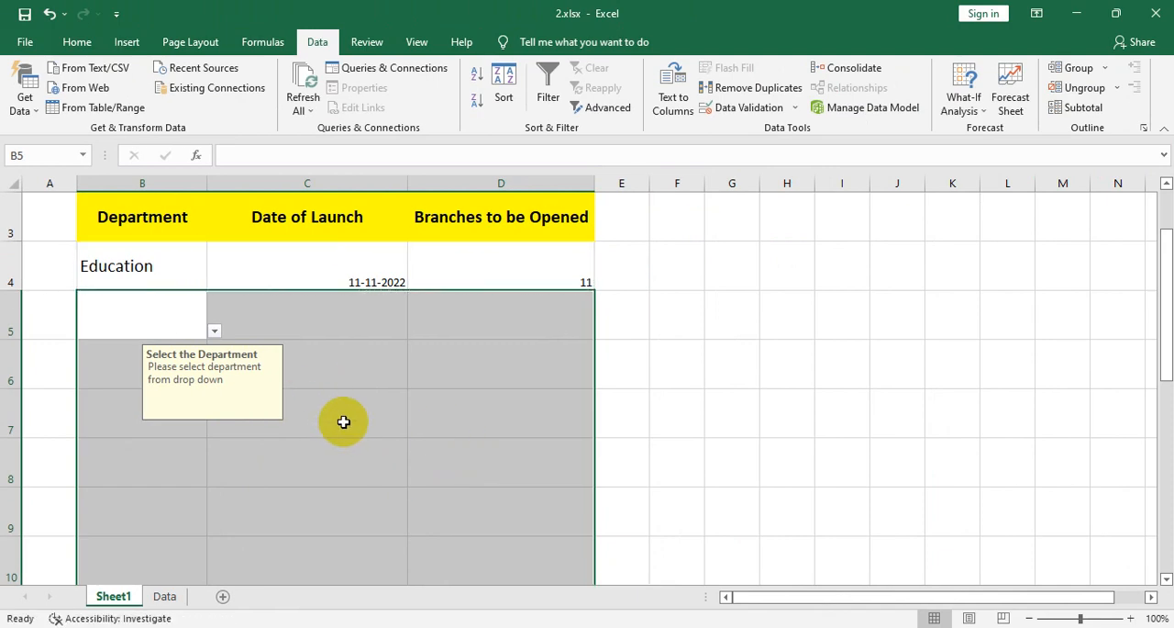
- Check the Department drop-down list in cell B5 and the input prompt in cell B8
scroll(344, 421, "down", 3)
scroll(347, 418, "up", 2)
scroll(211, 422, "up", 1)
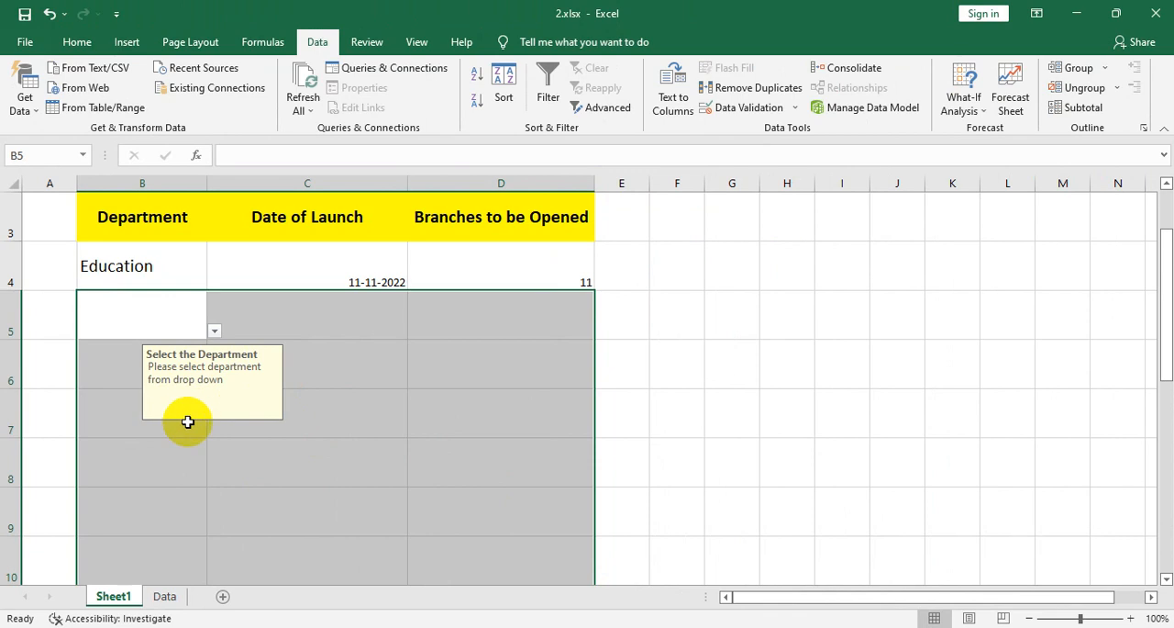
left_click(186, 393)
left_click(191, 325)
left_click(215, 332)
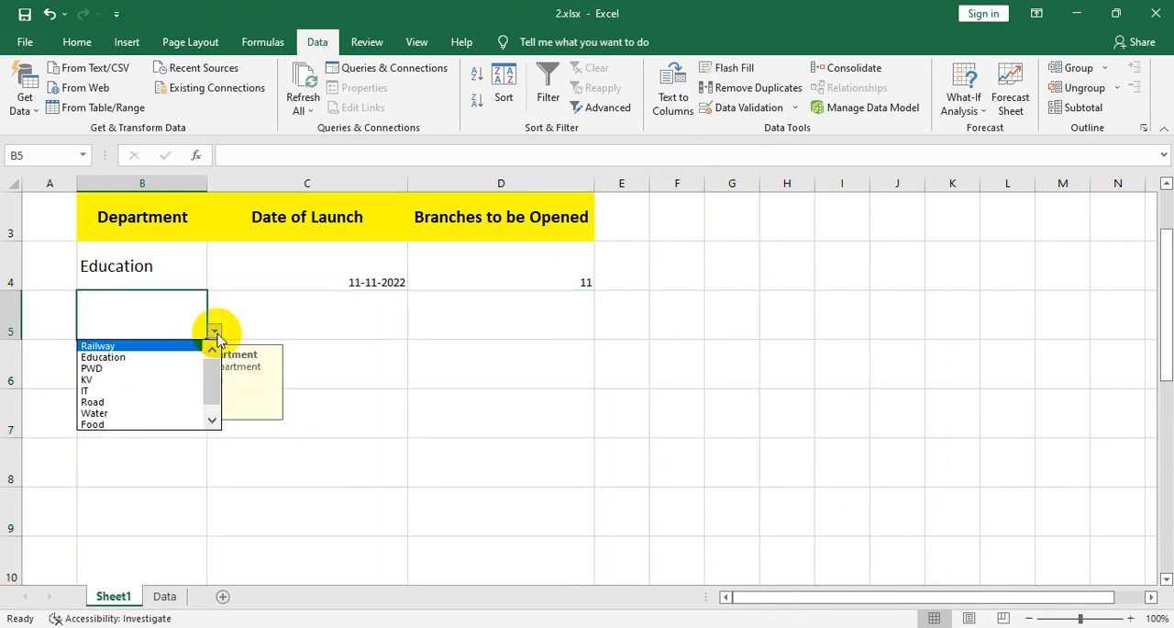
left_click(158, 451)
left_click(163, 470)
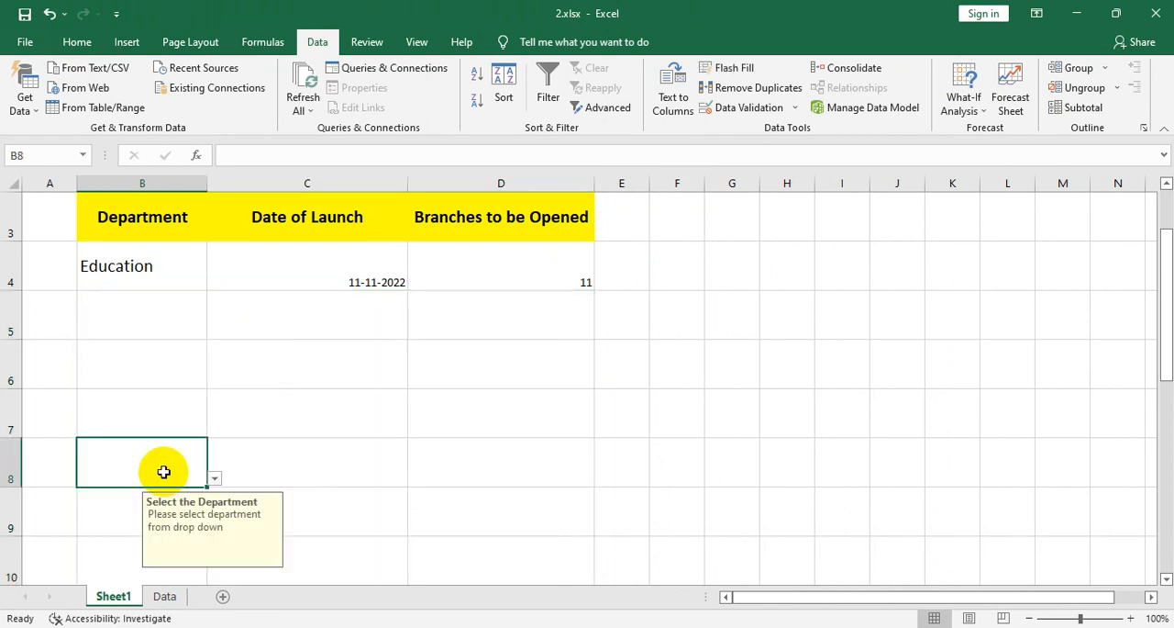
- Check the launch date prompt in cell C23 and the Department drop-down list in cell B23, leaving cell E5 selected
scroll(177, 472, "down", 1)
scroll(178, 470, "down", 5)
left_click(161, 472)
left_click(220, 480)
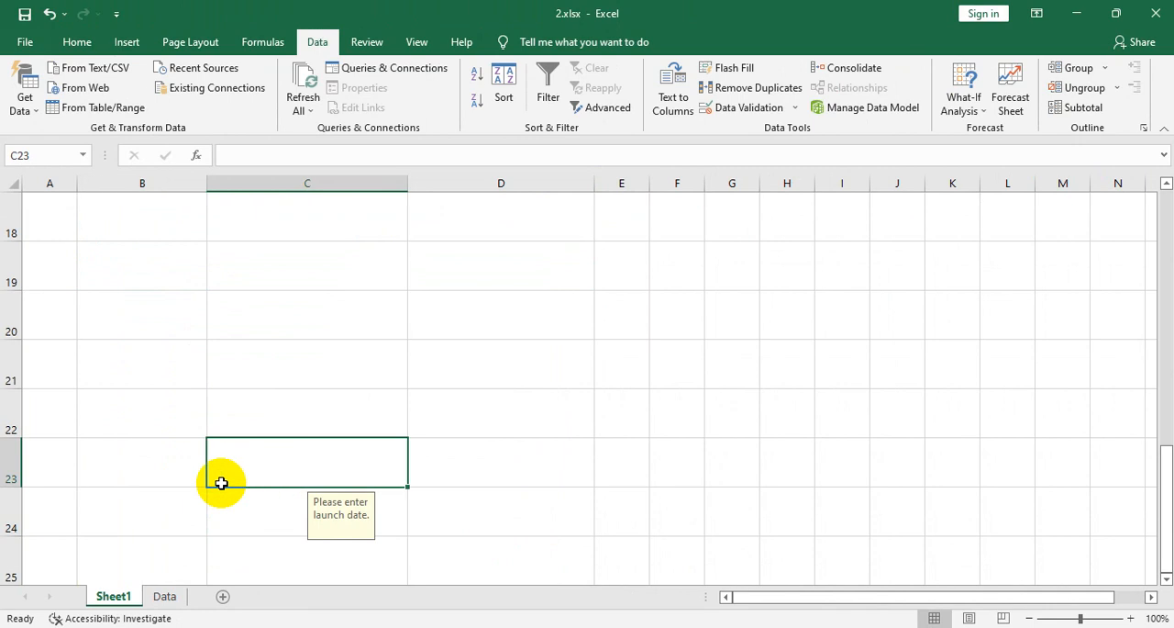
left_click(204, 479)
left_click(214, 479)
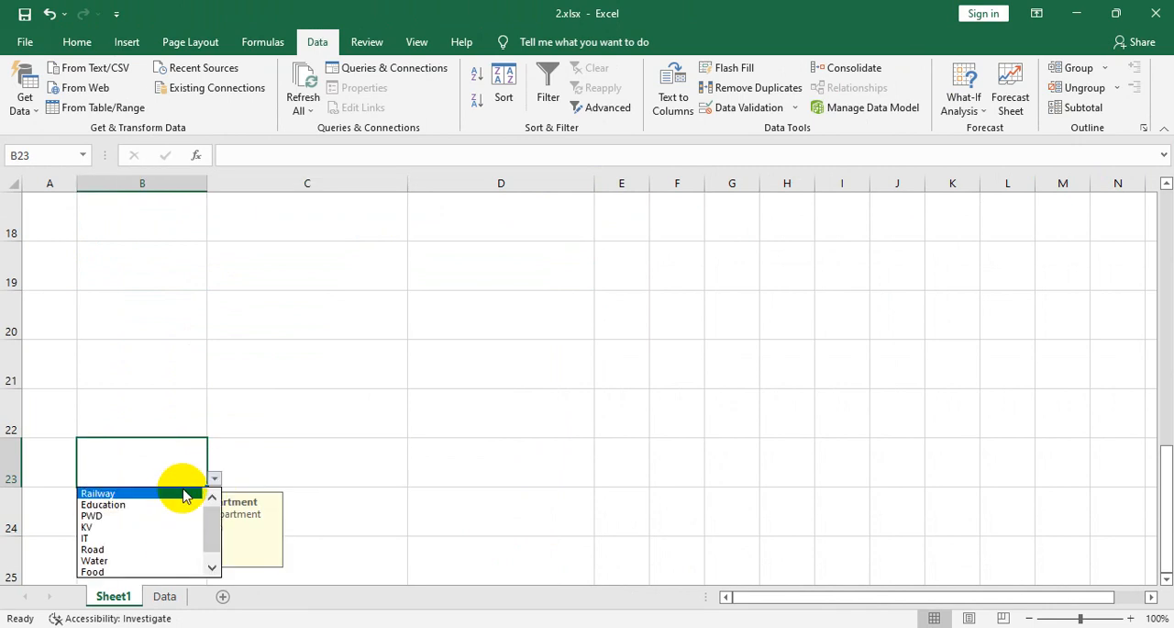
scroll(703, 382, "up", 6)
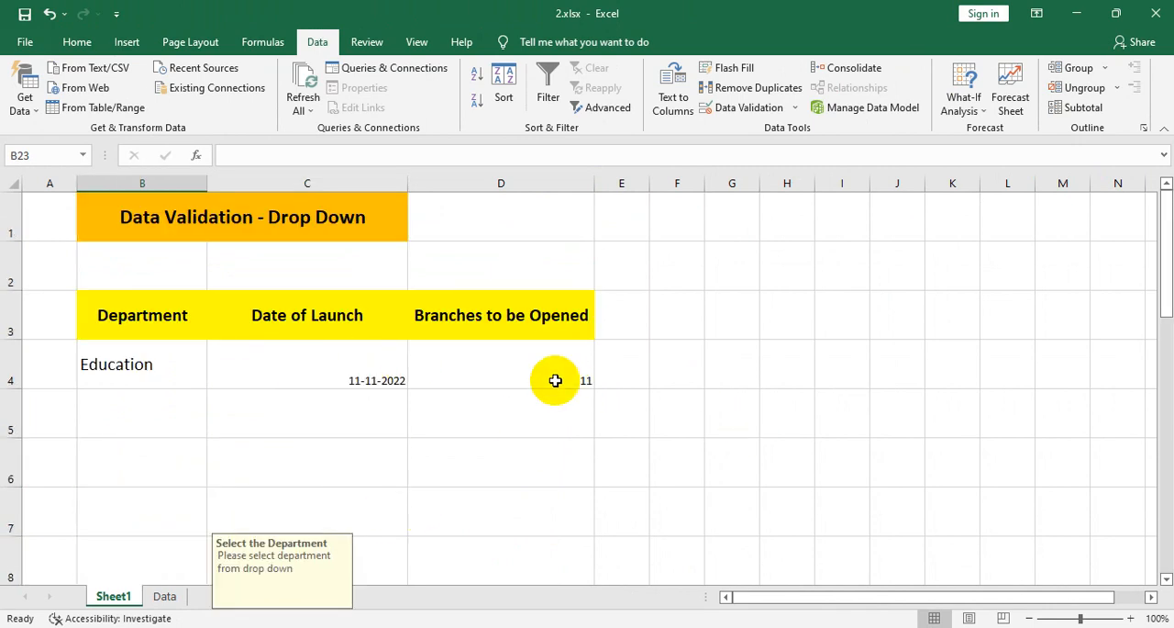
left_click(610, 419)
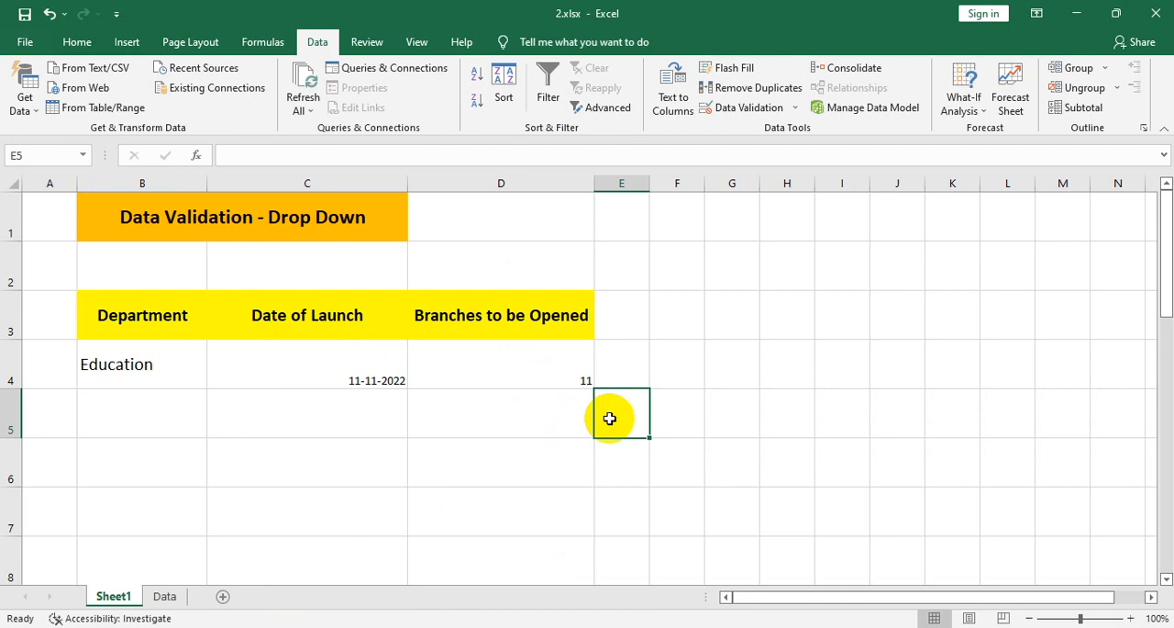